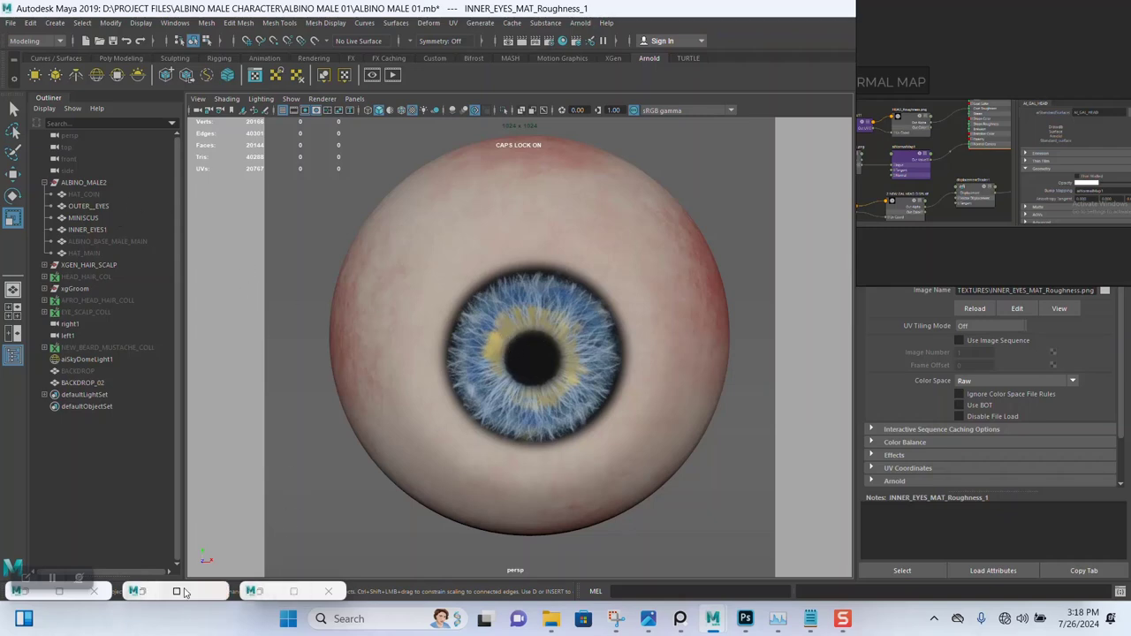
Delete the AI_INNER_EYE, AI_MINISCUS and outer eye materials from the Hypershade
click(153, 593)
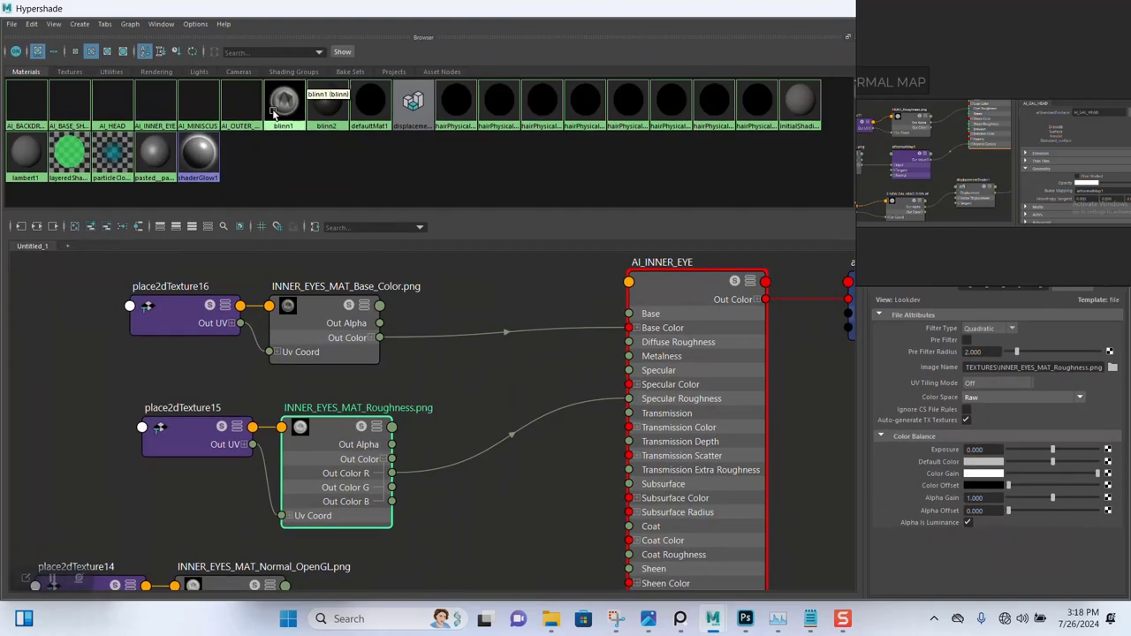
click(147, 106)
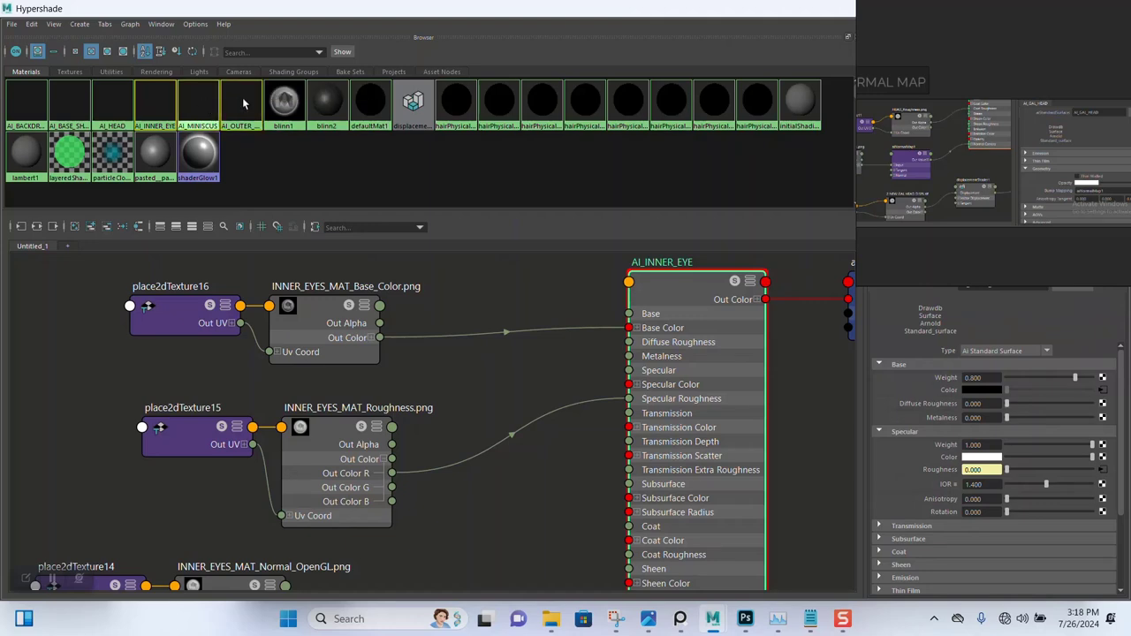
key(Delete)
key(super+Up)
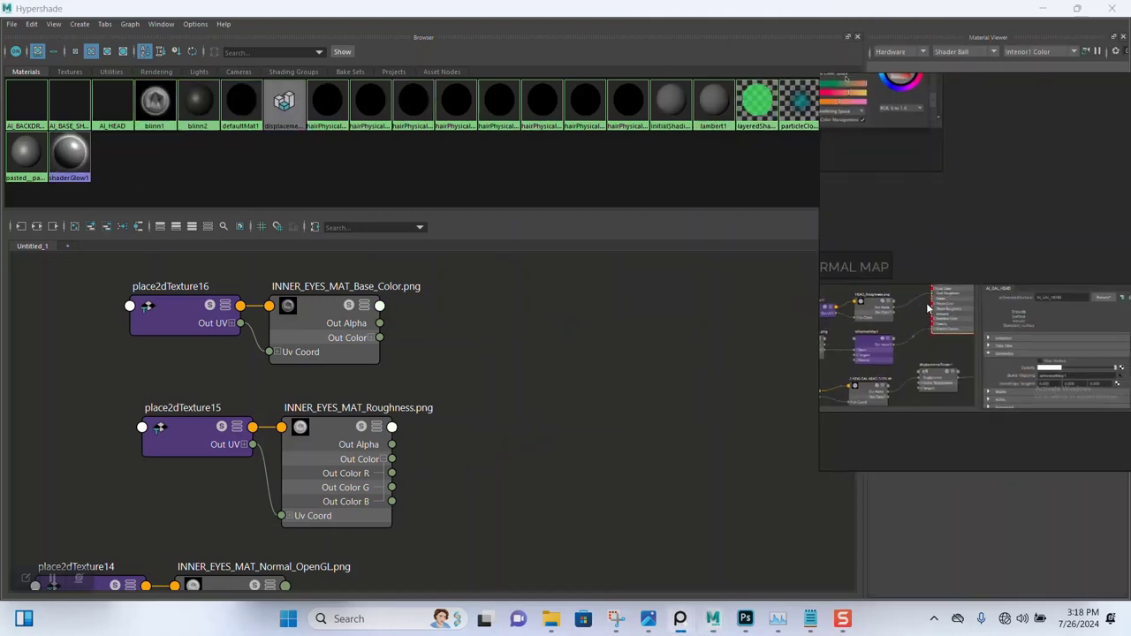
click(1042, 8)
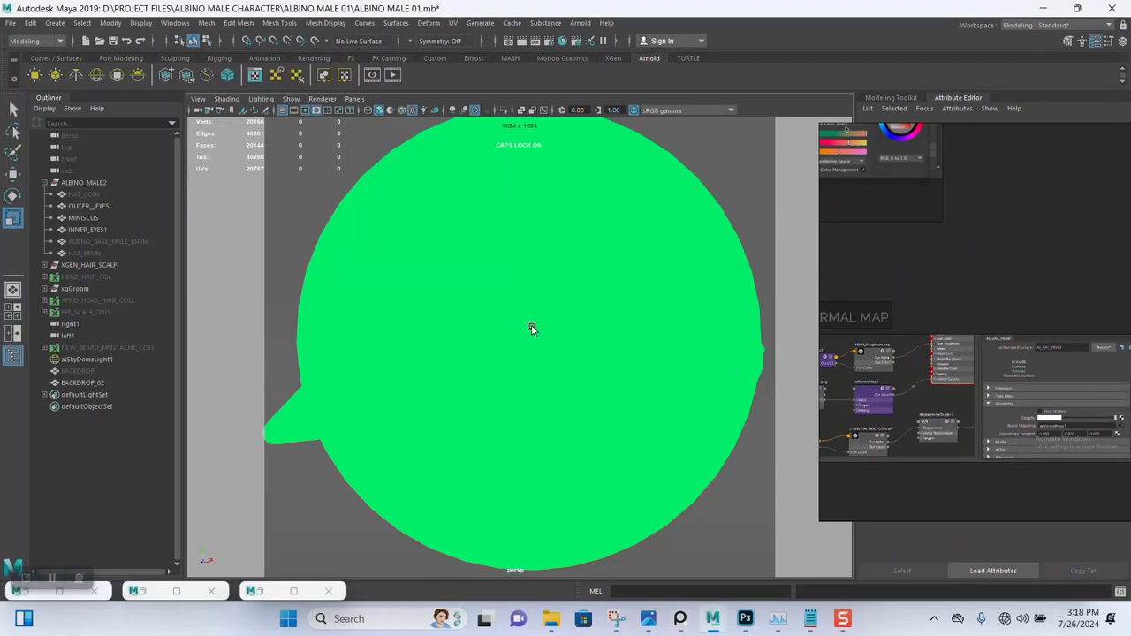
Assign the existing AI_BASE_SHADER material to OUTER__EYES, MINISCUS and INNER_EYES1 and show them shaded
click(520, 280)
right_click(528, 283)
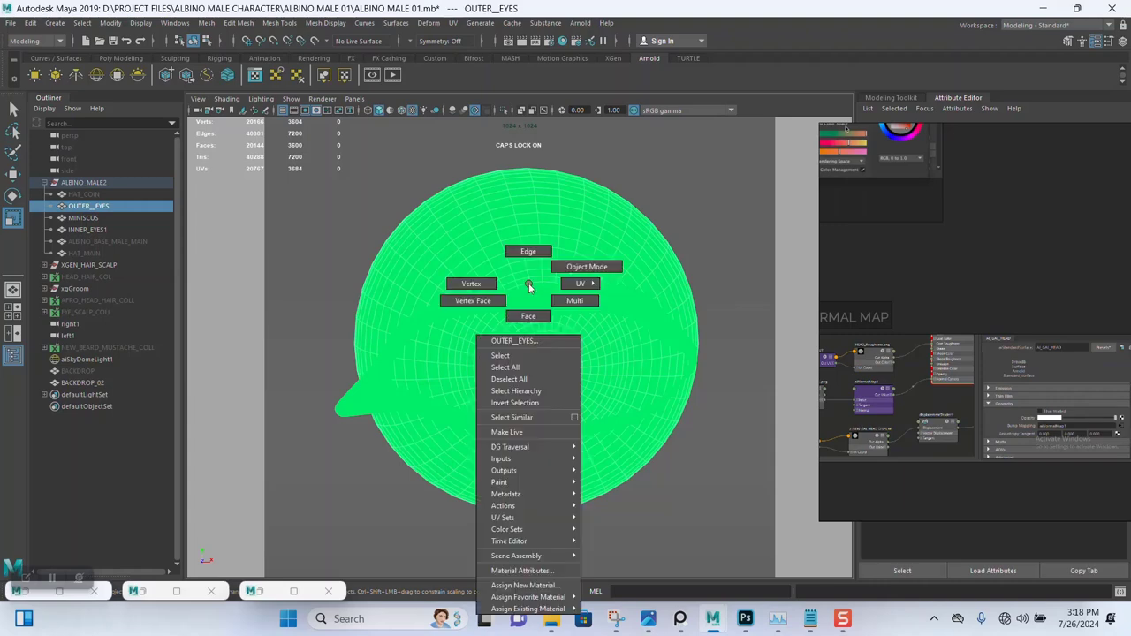
shift+click(104, 228)
right_click(492, 252)
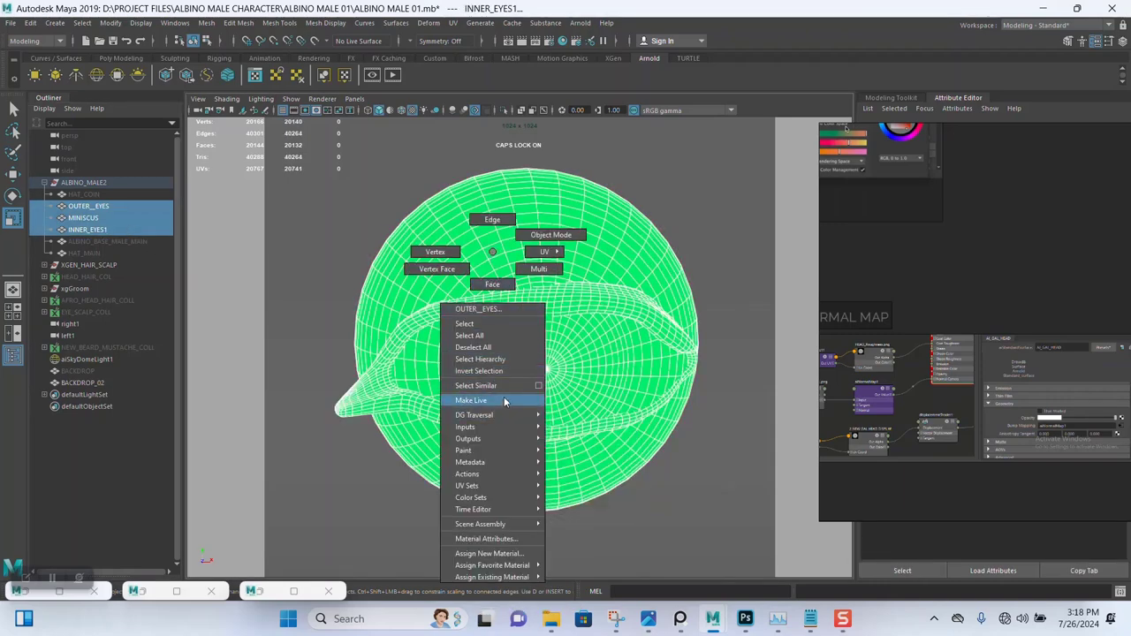
mouse_move(513, 564)
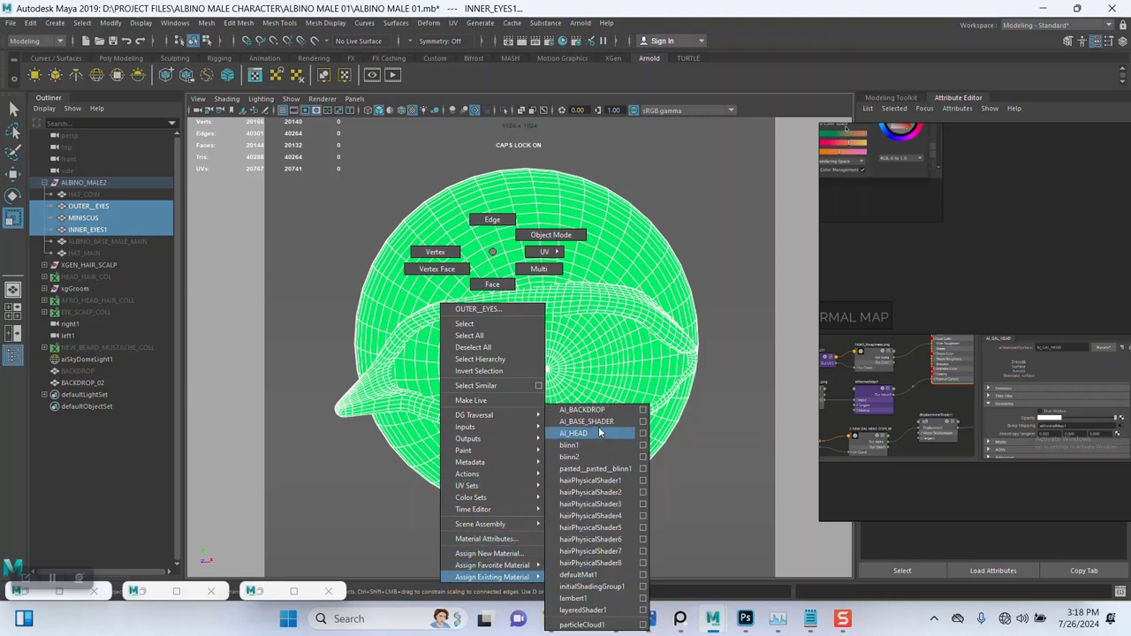
click(595, 423)
click(328, 210)
key(5)
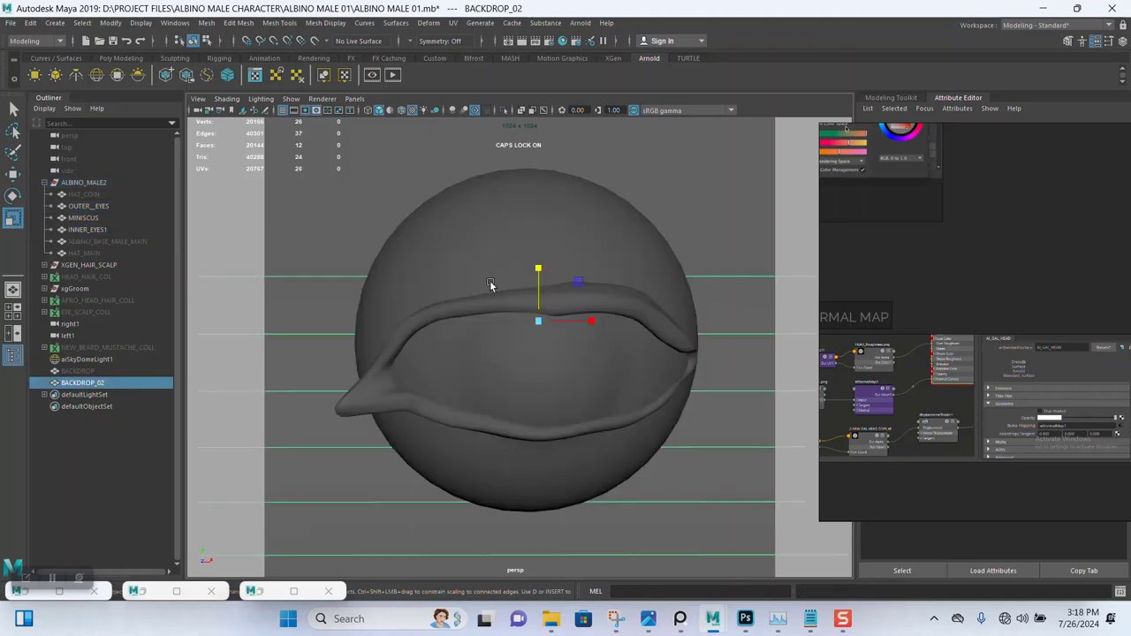
Turn off the crop region in the Arnold RenderView
drag(923, 337, 176, 159)
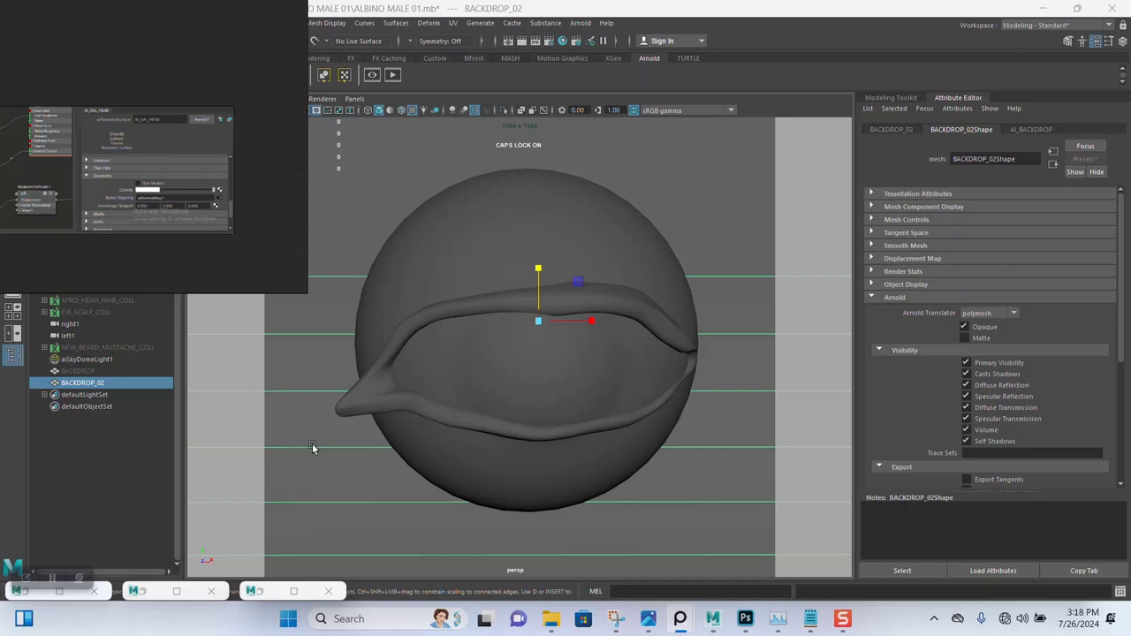
click(293, 590)
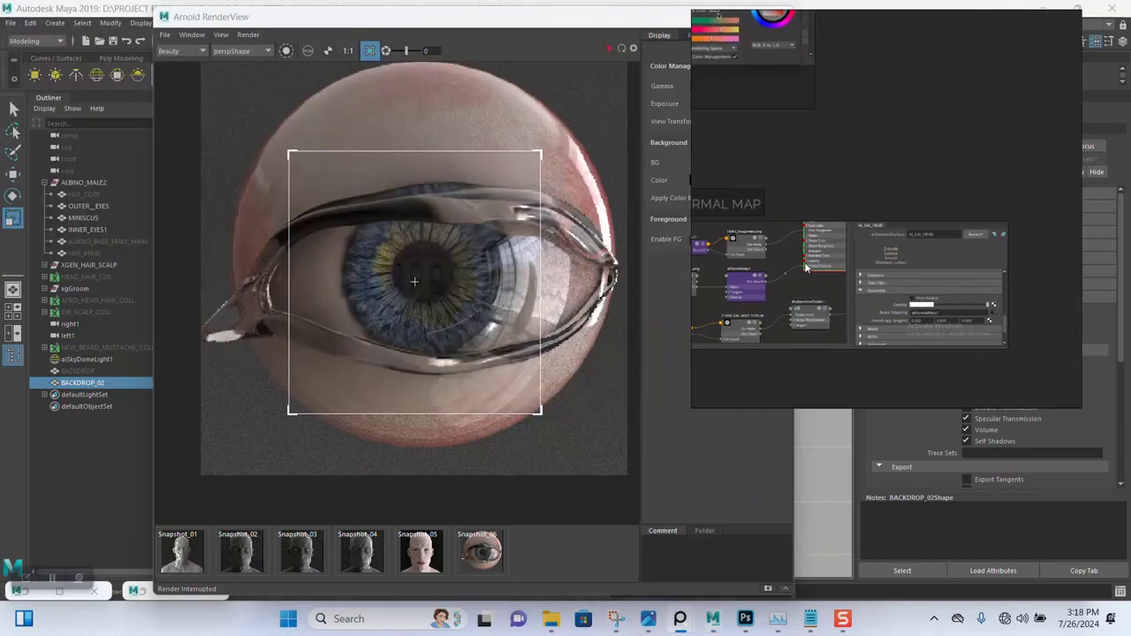
click(369, 52)
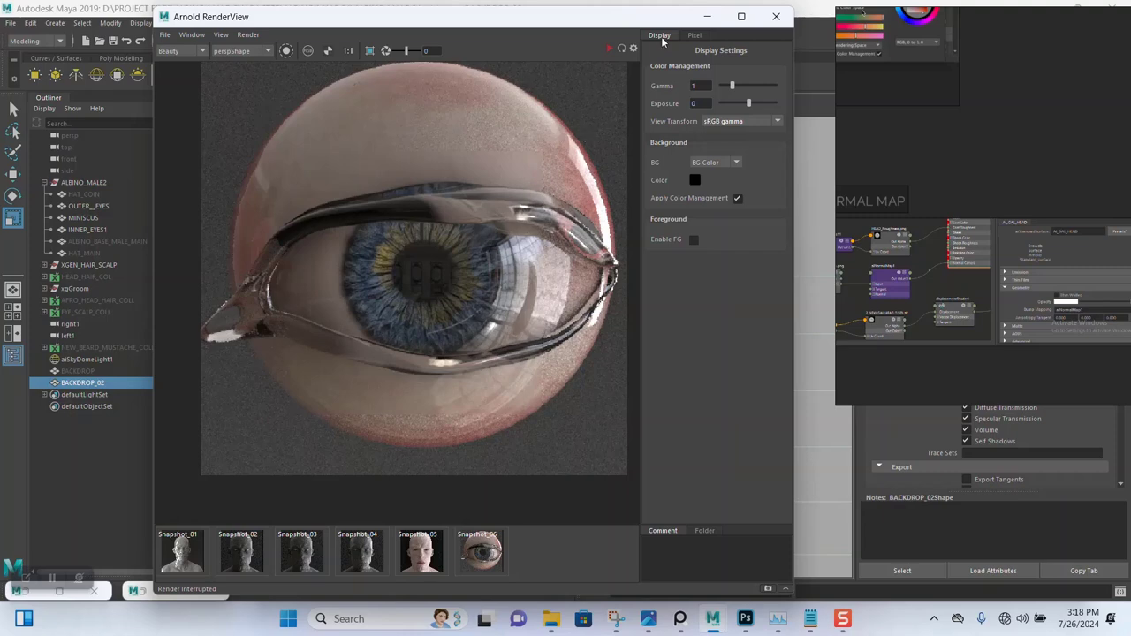
click(706, 16)
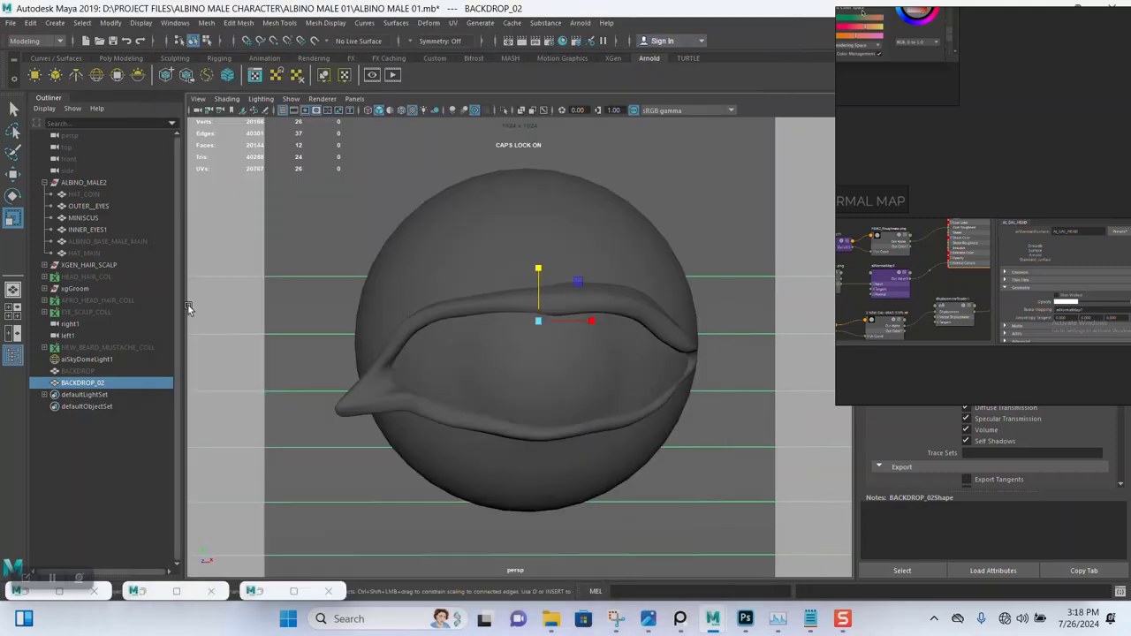
Examine the AI_BACKDROP material's attributes and the reflections in the existing eye render
drag(1002, 273, 22, 217)
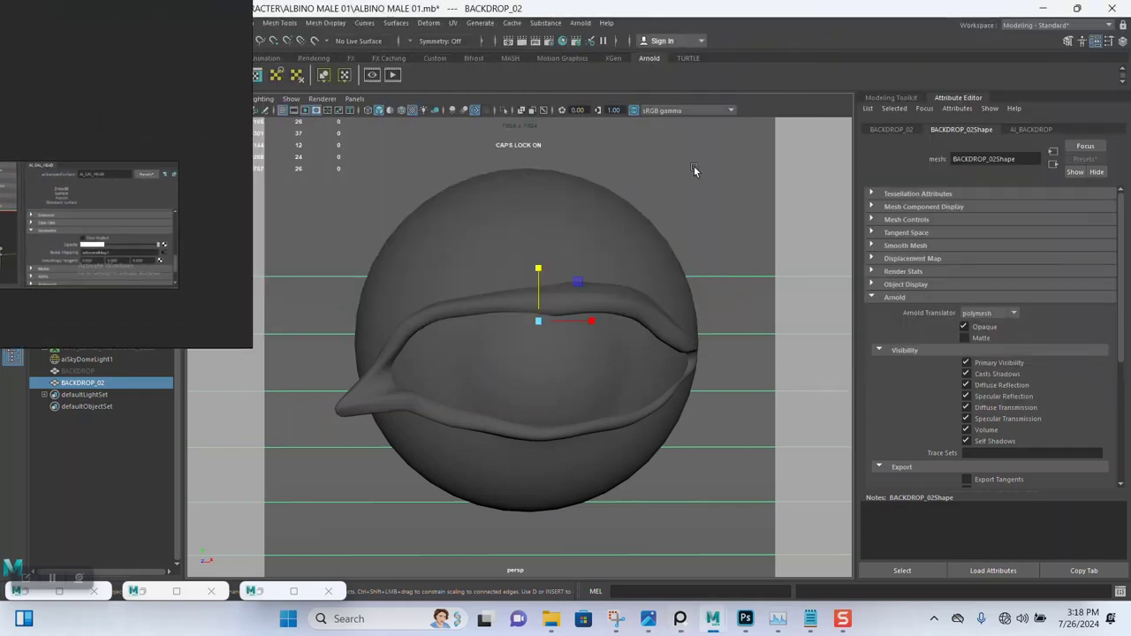
click(1024, 129)
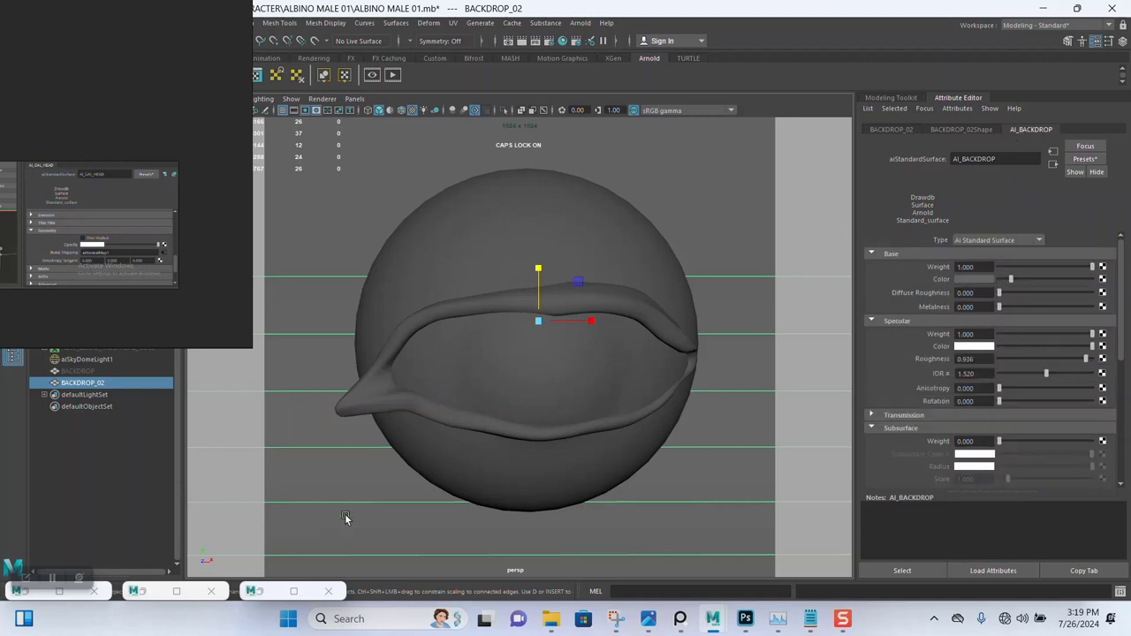
click(270, 590)
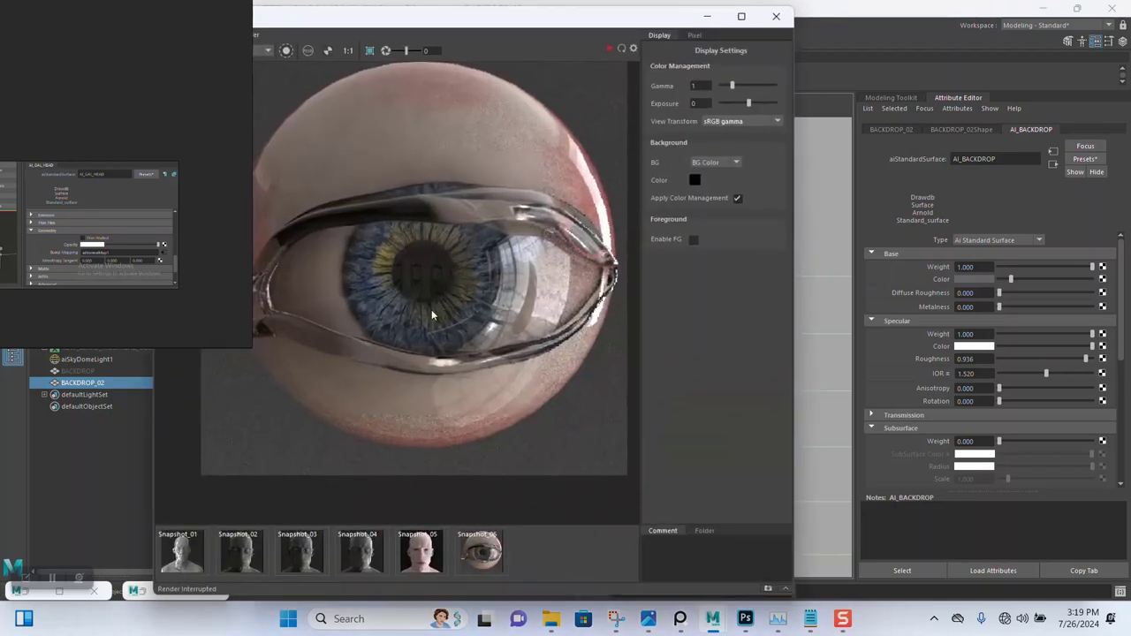
scroll(538, 440, up, 2)
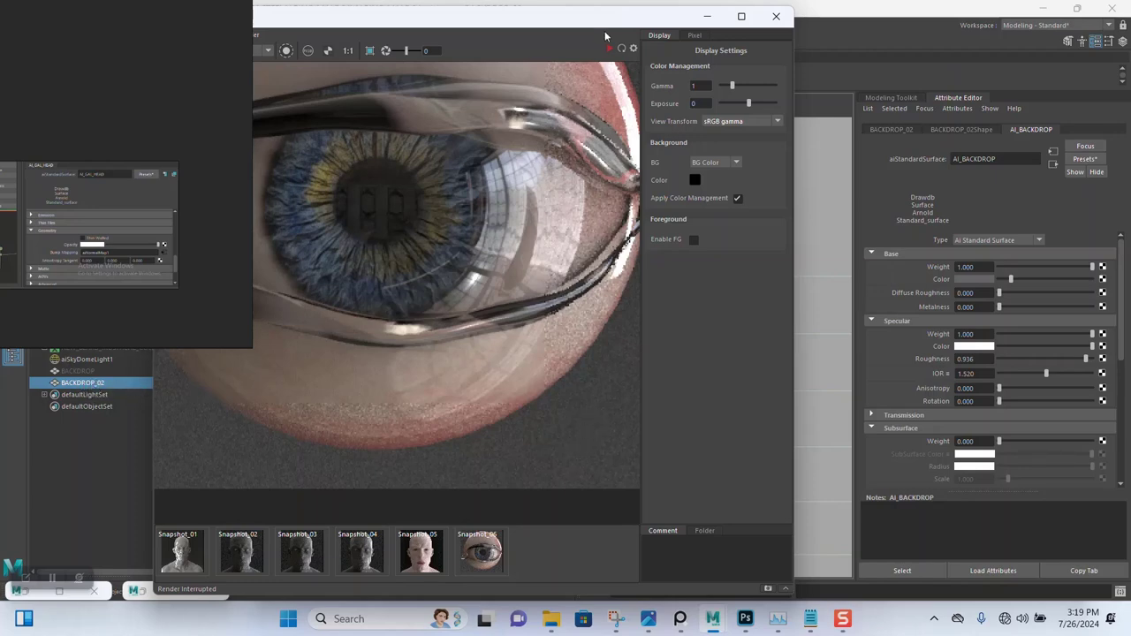
click(707, 16)
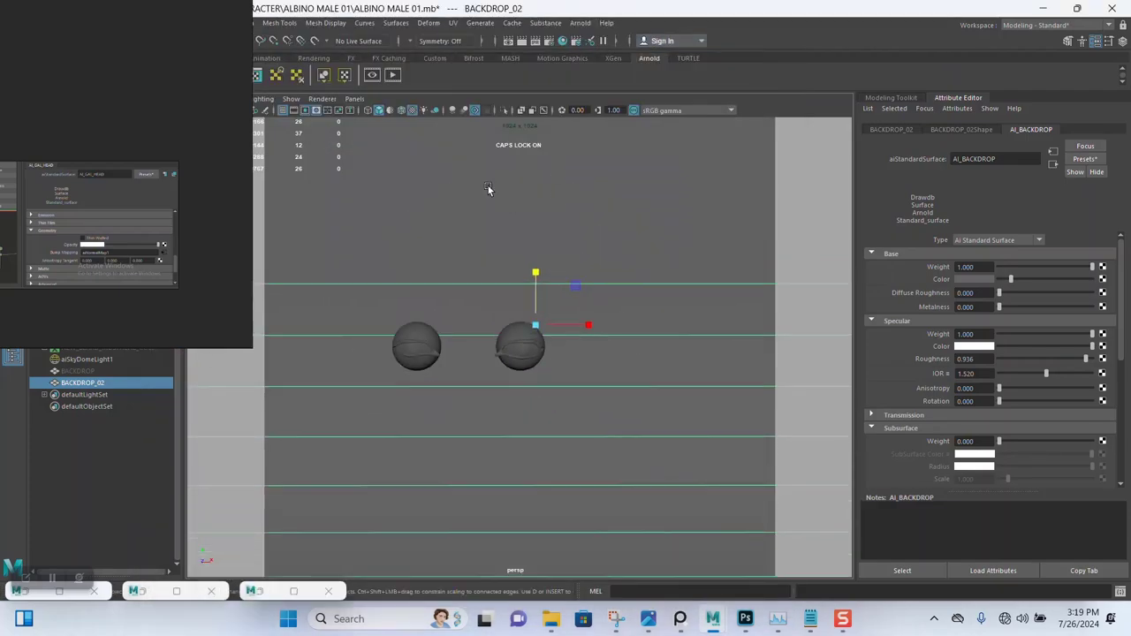
Examine the backdrop inside the sky dome environment and the sky dome light's attributes, including its visibility settings
alt+drag(476, 190, 642, 324)
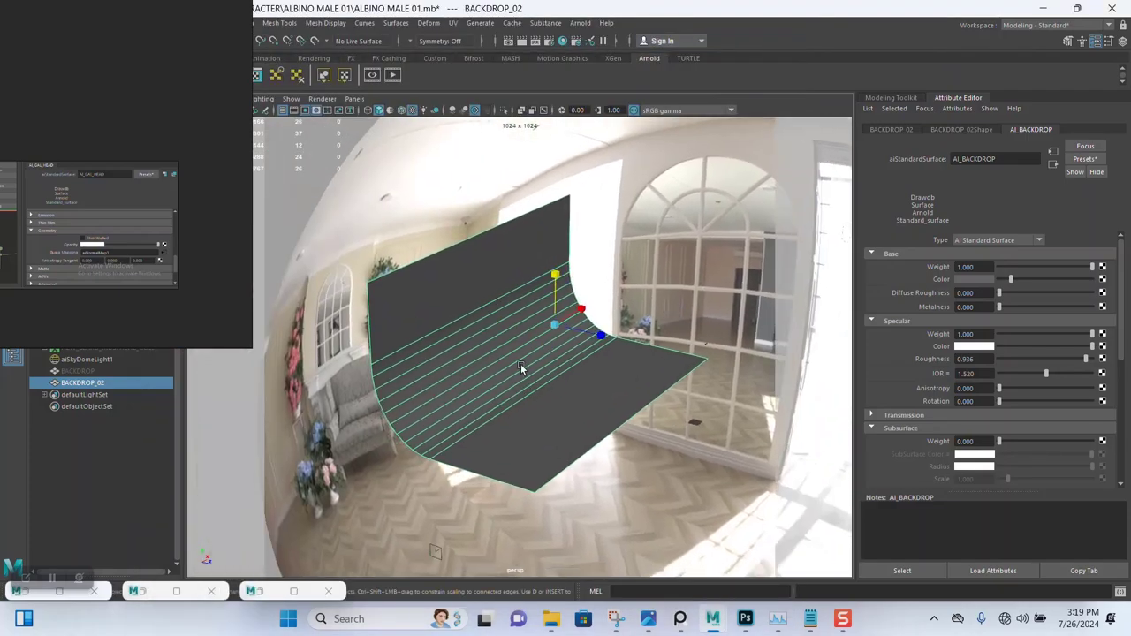
key(Caps_Lock)
alt+drag(397, 426, 530, 364)
scroll(490, 357, up, 5)
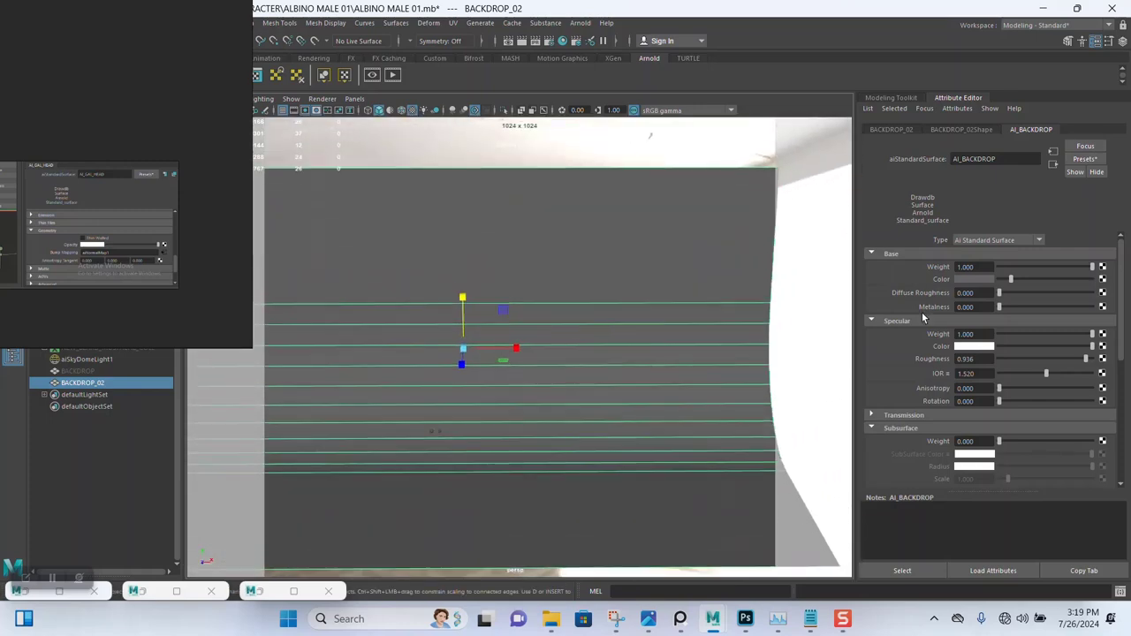
click(572, 156)
key(f)
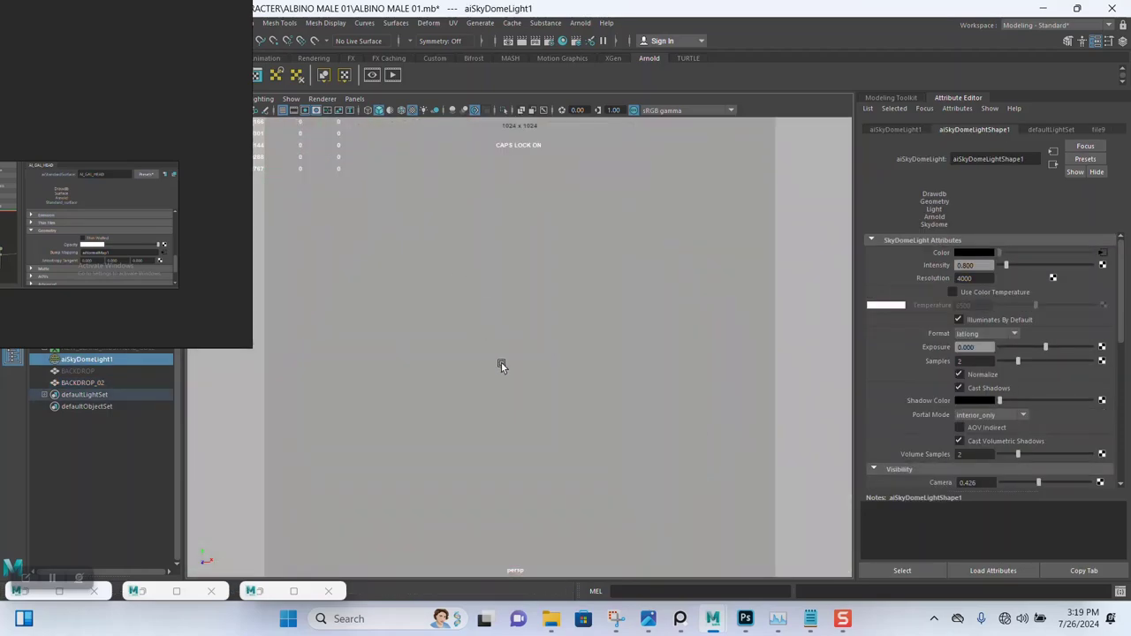
scroll(513, 323, down, 3)
scroll(519, 290, up, 5)
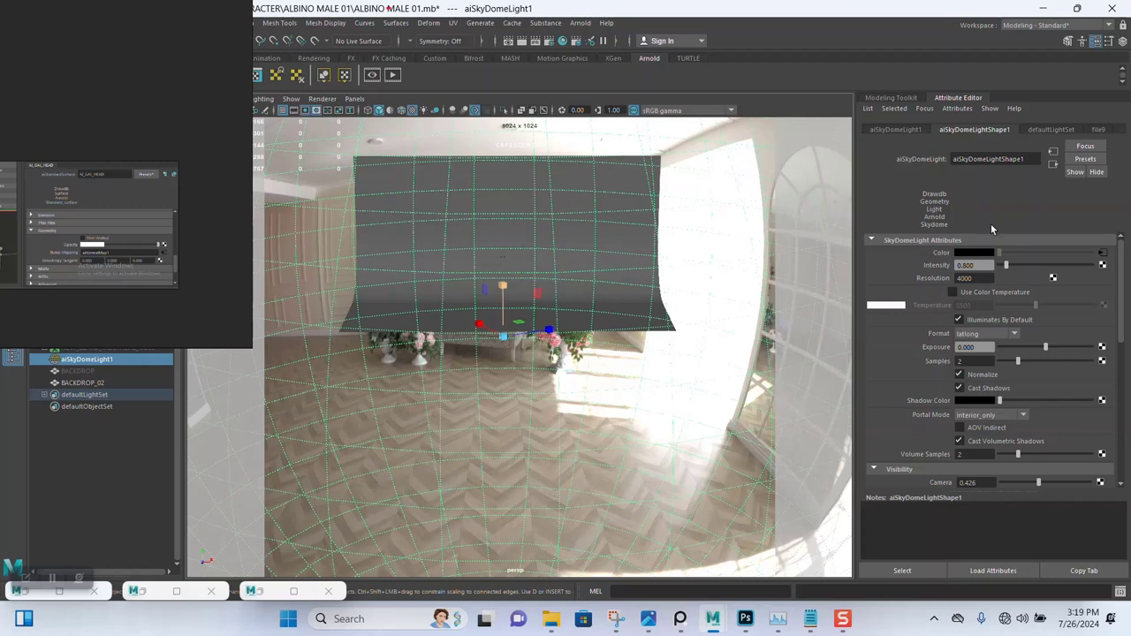
scroll(926, 349, down, 5)
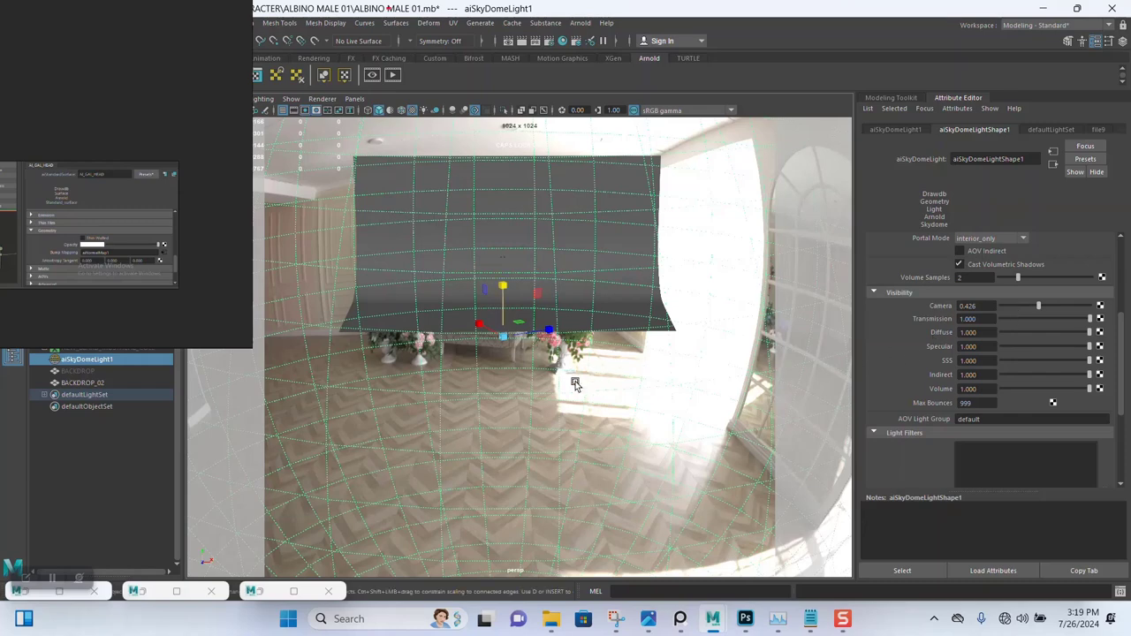
Hide BACKDROP_02 and render the sky dome environment in the Arnold RenderView
click(495, 233)
key(ctrl+h)
click(293, 590)
click(607, 49)
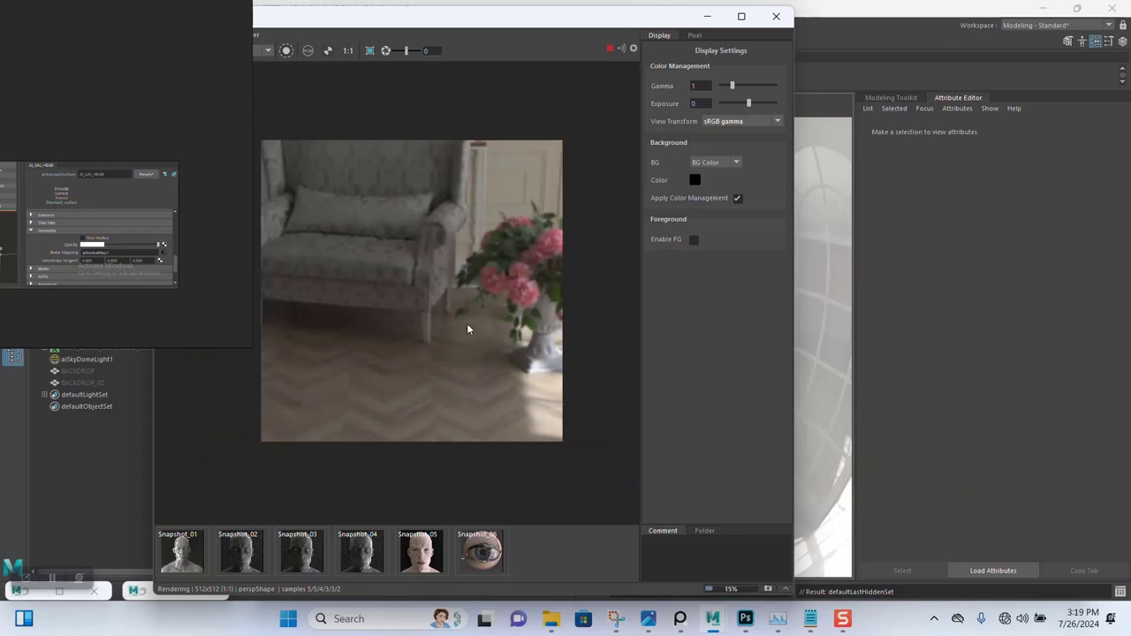
scroll(459, 309, up, 2)
scroll(431, 307, up, 2)
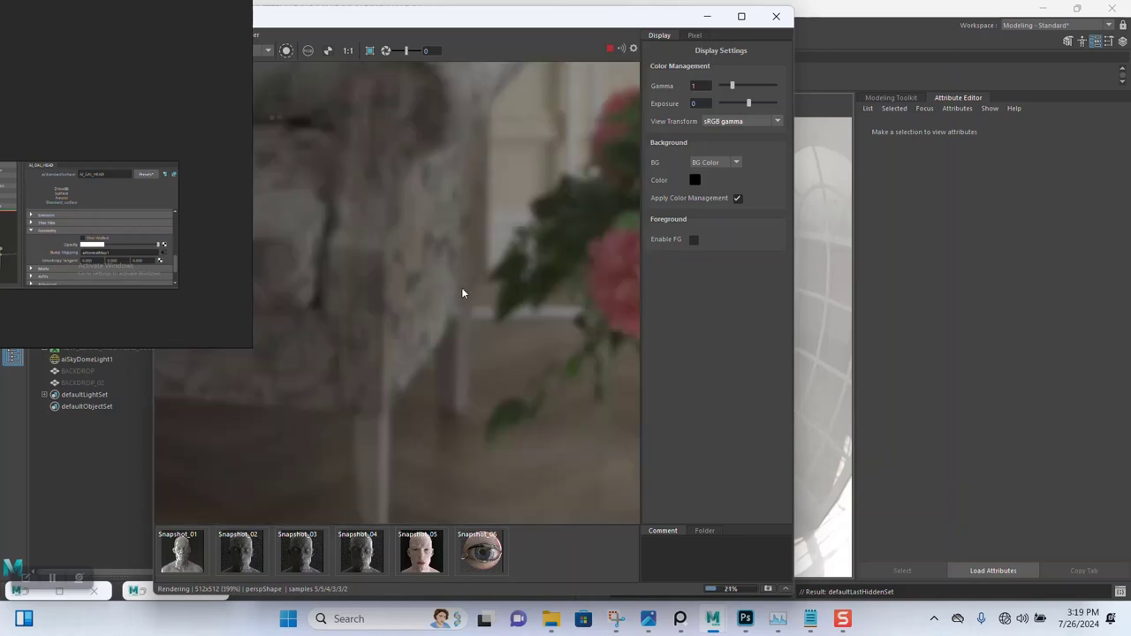
scroll(414, 304, down, 3)
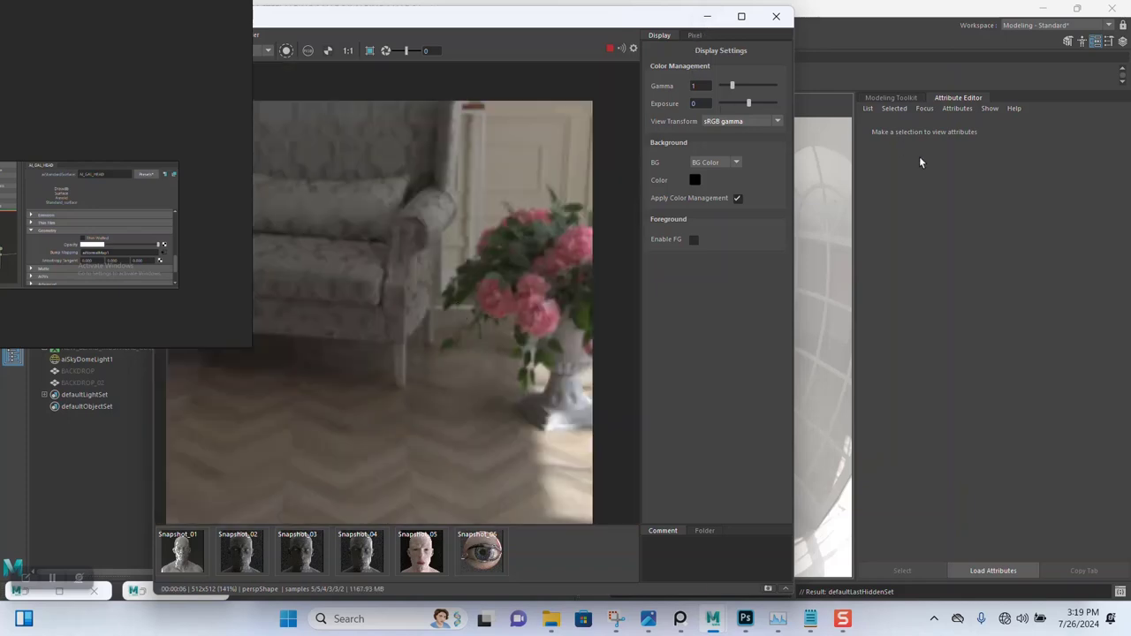
Try different camera visibility levels on the sky dome light, settle on 0.412, and stop the render
click(839, 168)
click(1038, 306)
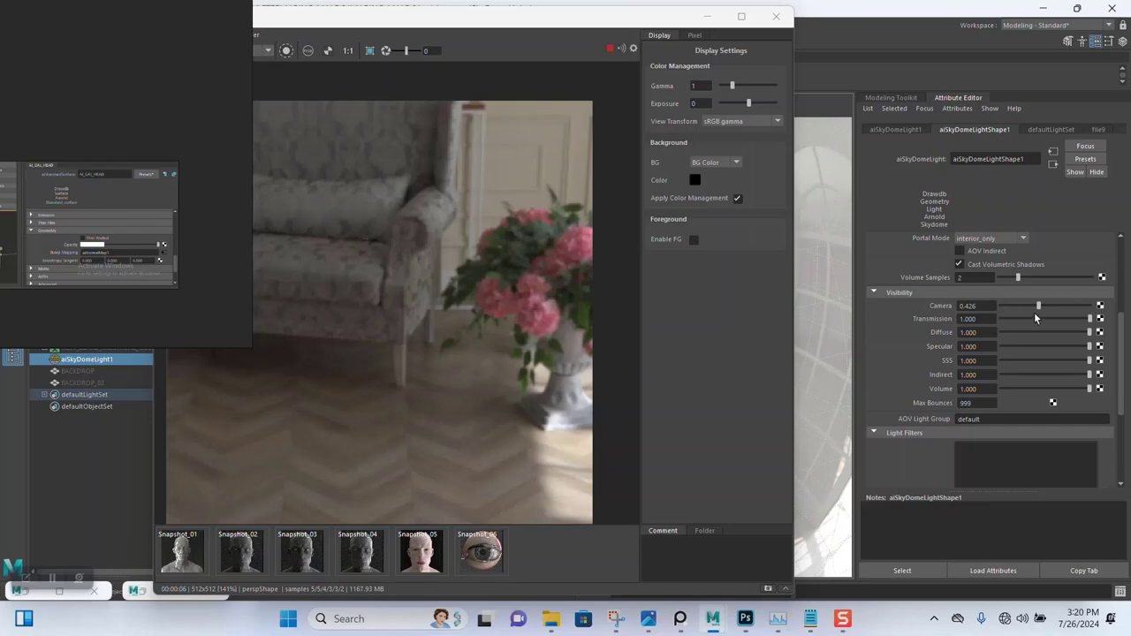
drag(1040, 308, 1104, 310)
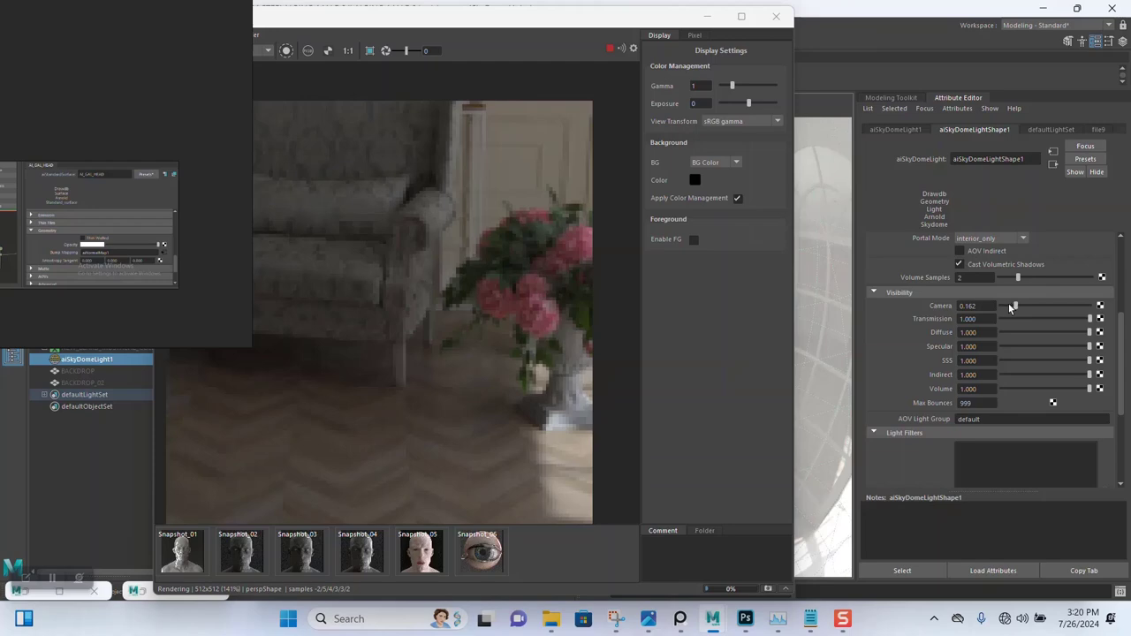
scroll(447, 338, down, 2)
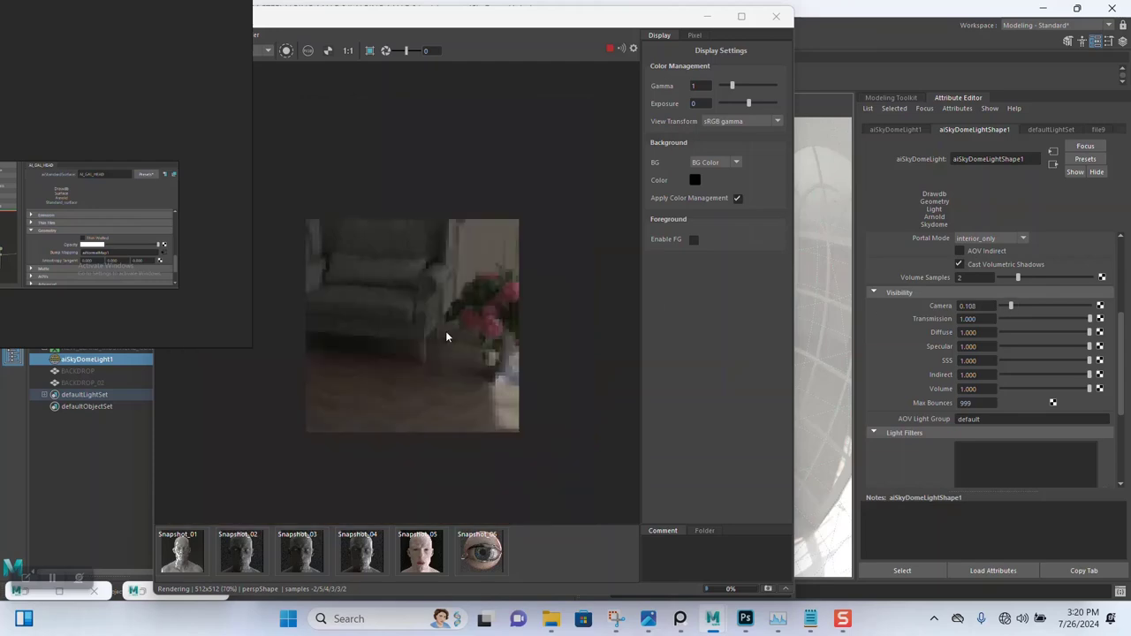
click(1024, 305)
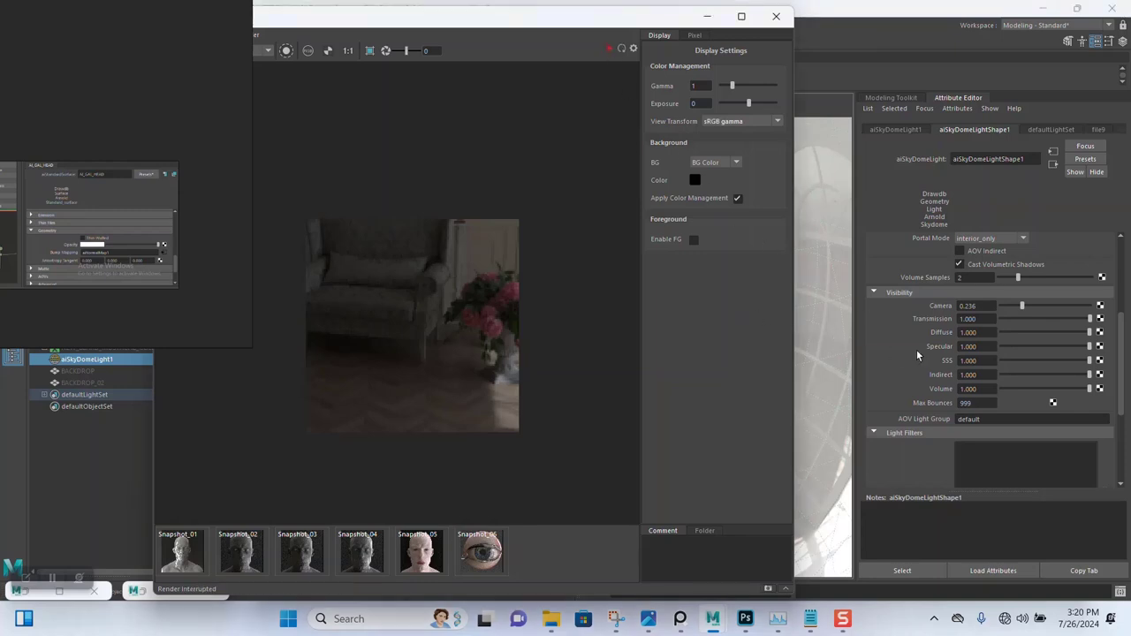
click(1036, 306)
click(608, 51)
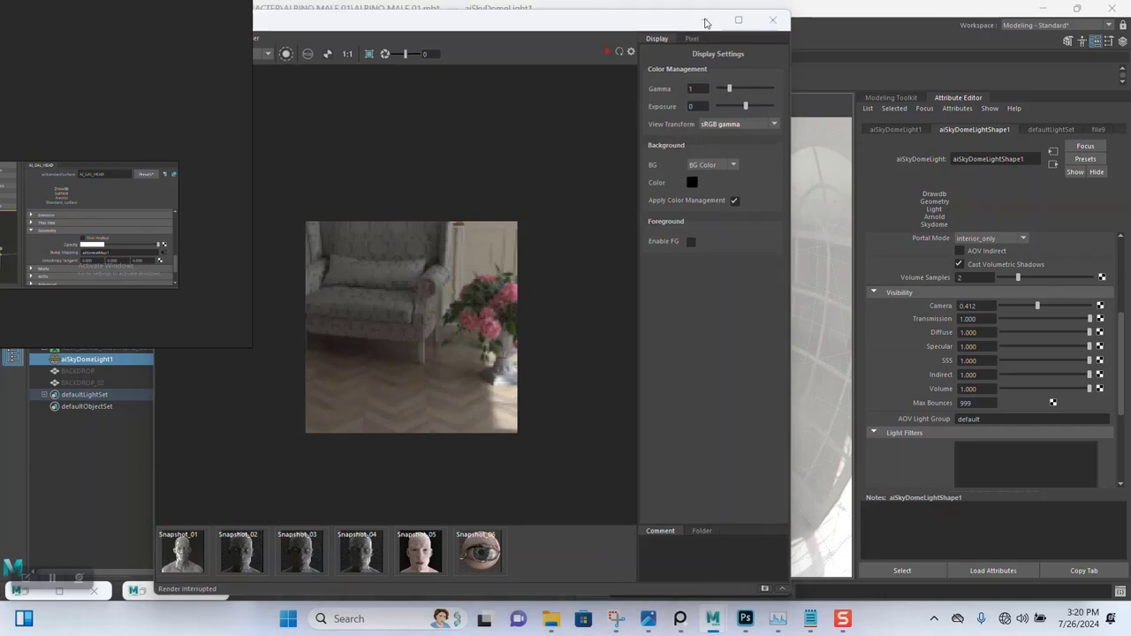
click(707, 17)
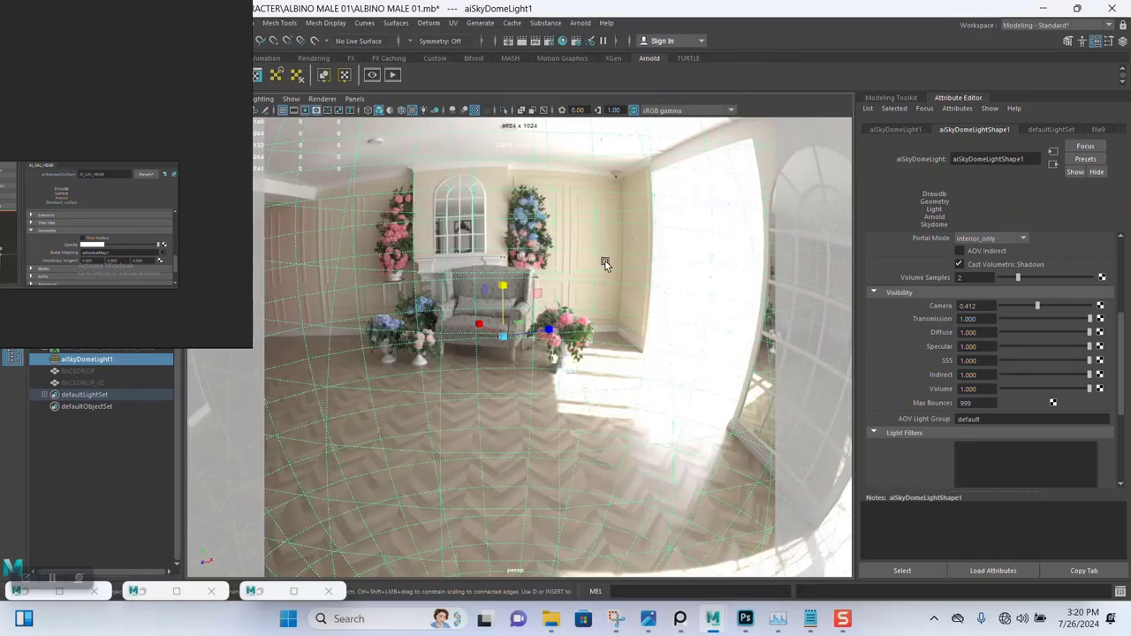
Examine the head render stored in Snapshot_05 up close in the Arnold RenderView
click(270, 592)
click(419, 554)
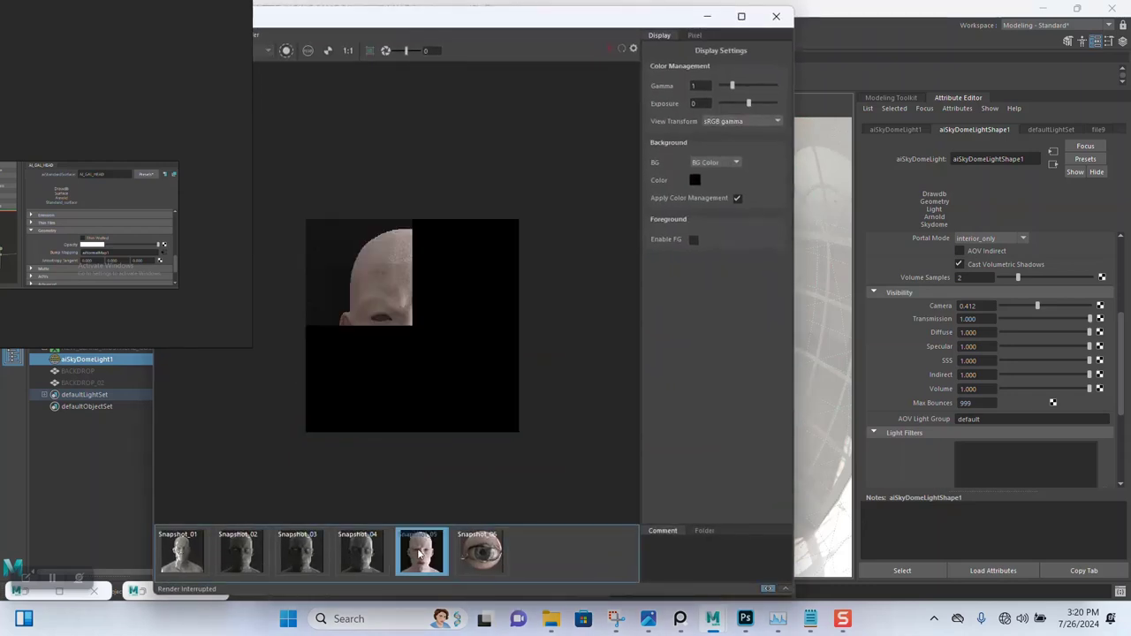
click(423, 560)
click(420, 562)
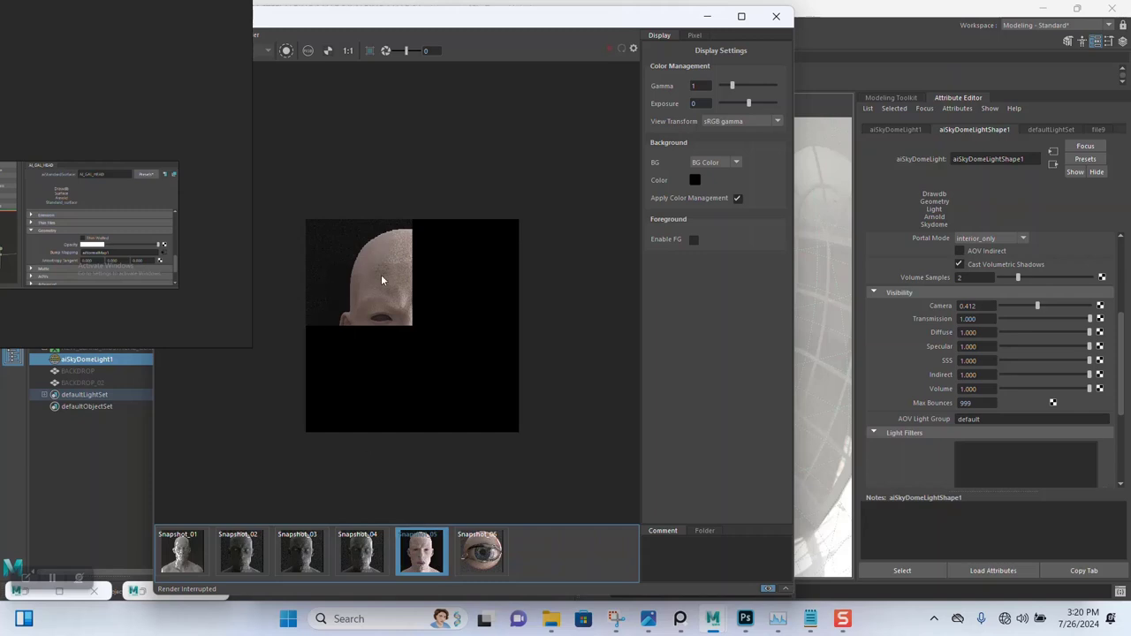
scroll(379, 275, up, 2)
alt+middle_drag(447, 339, 416, 151)
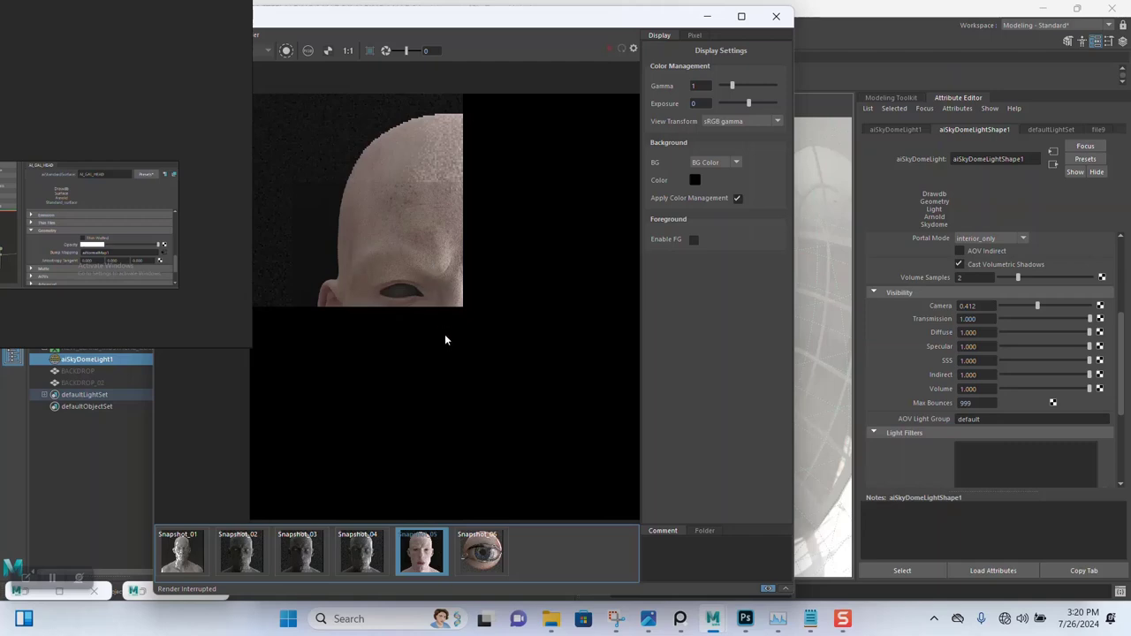
scroll(413, 247, up, 1)
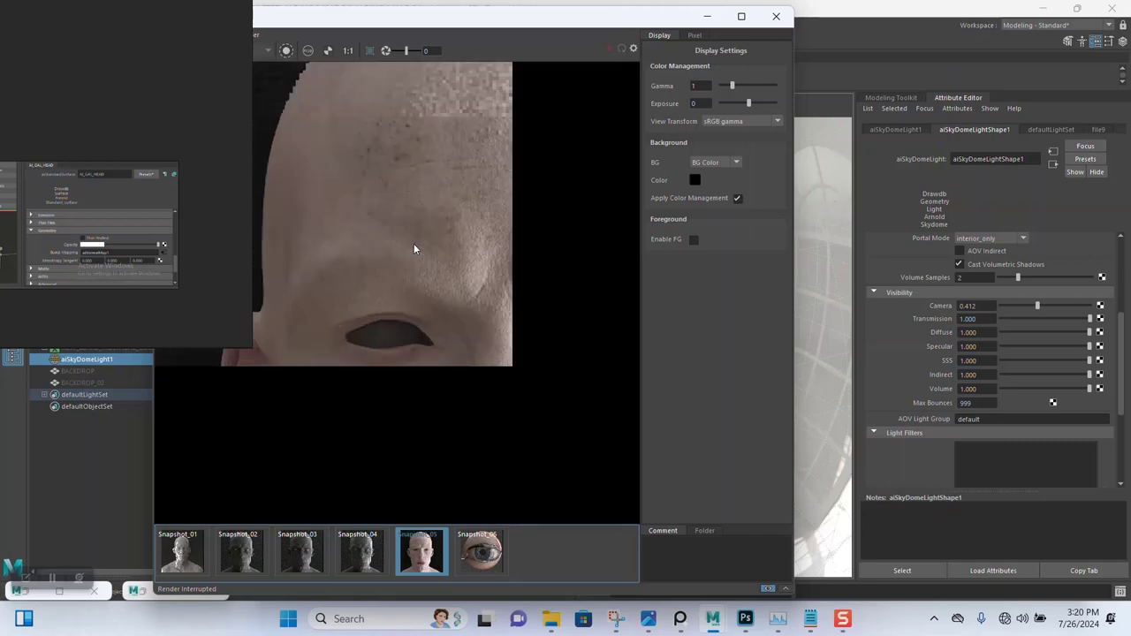
Inspect the brow and eye area of the head render, compare Snapshot_06 with Snapshot_05, and minimise the Arnold RenderView
drag(415, 17, 520, 23)
scroll(510, 267, down, 1)
scroll(509, 269, up, 1)
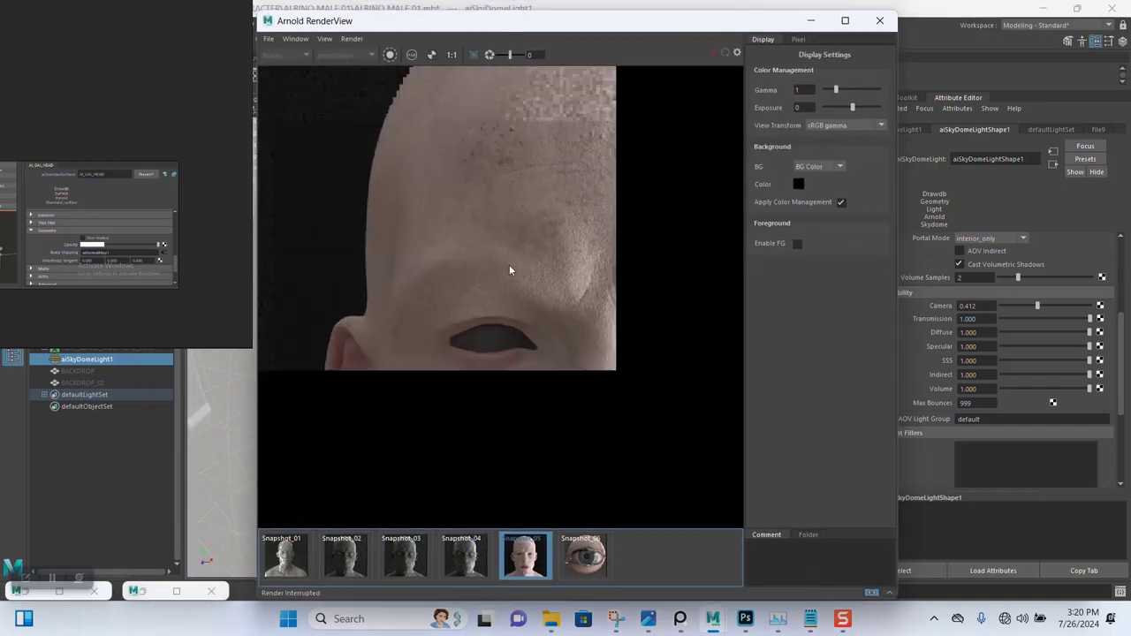
scroll(527, 297, up, 1)
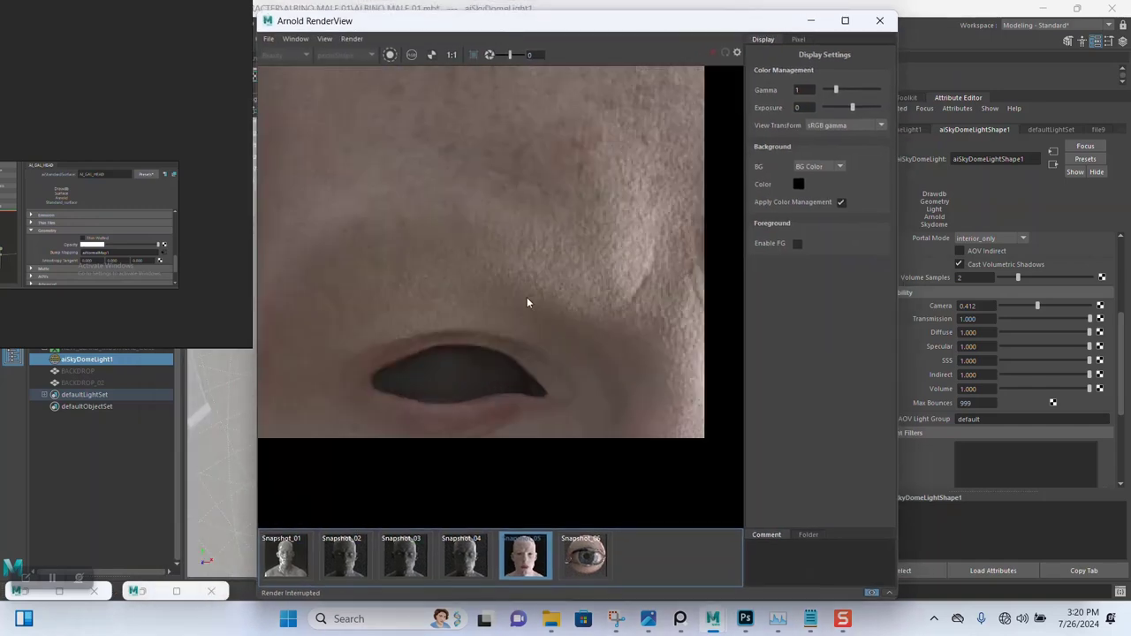
scroll(528, 298, down, 2)
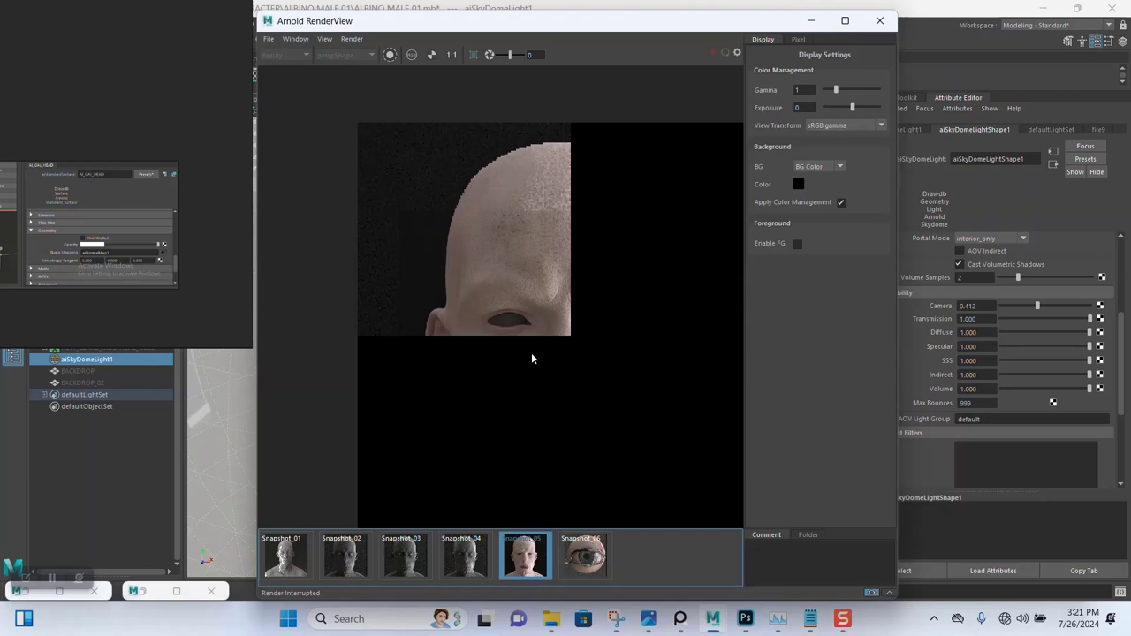
click(594, 553)
click(540, 555)
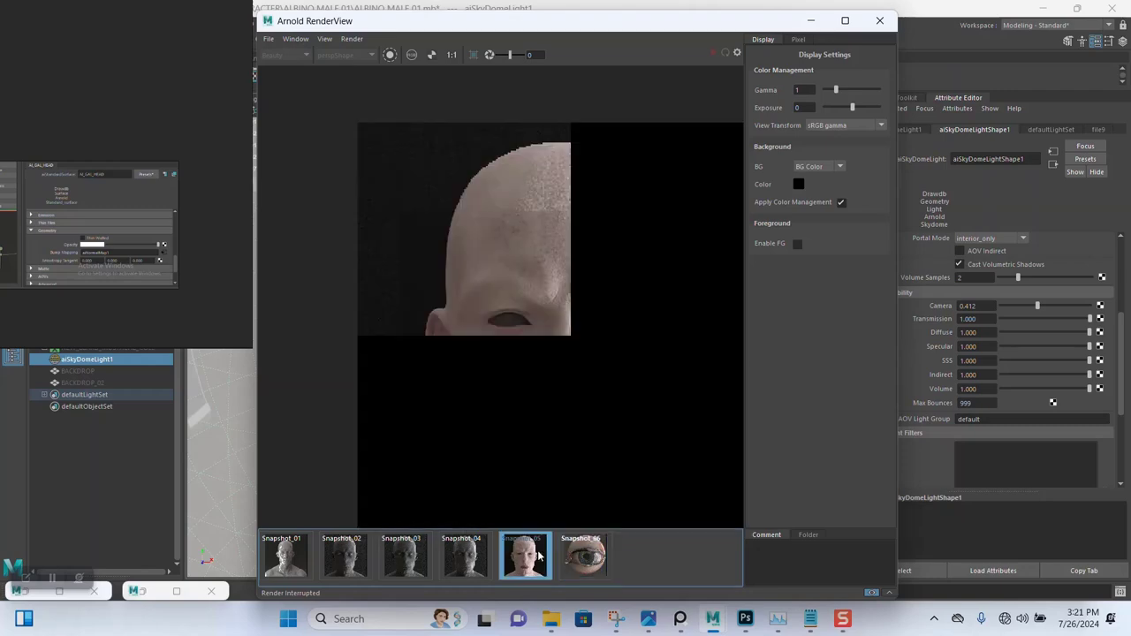
click(808, 21)
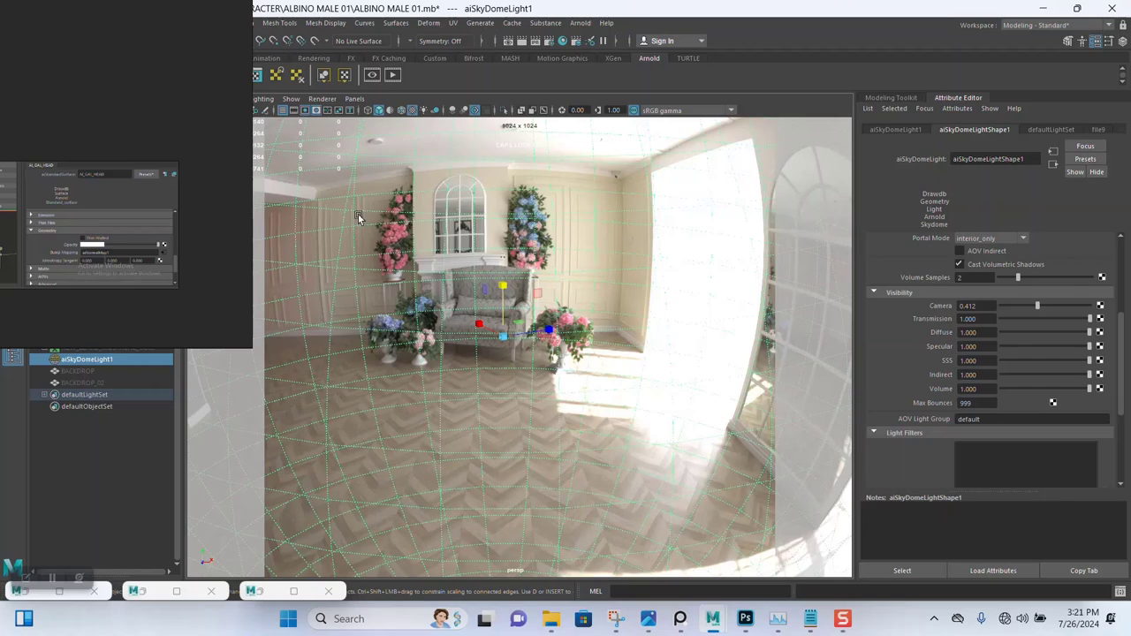
Move the reference image off the object list and examine the AI_HEAD shader on ALBINO_BASE_MALE_MAIN
drag(86, 203, 557, 183)
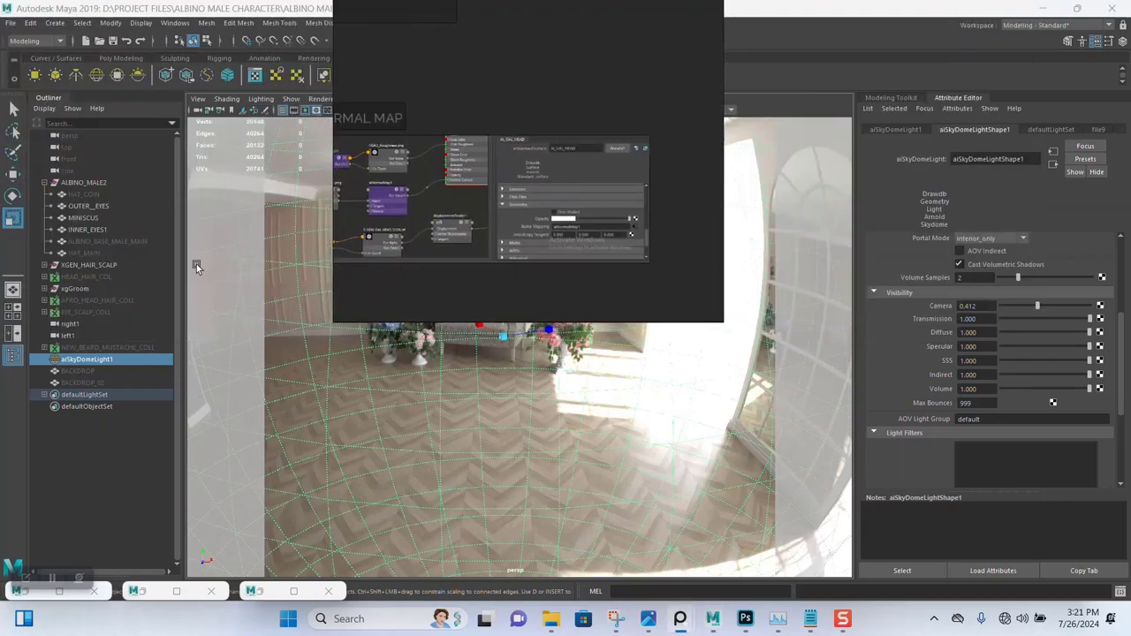
click(92, 242)
click(1094, 129)
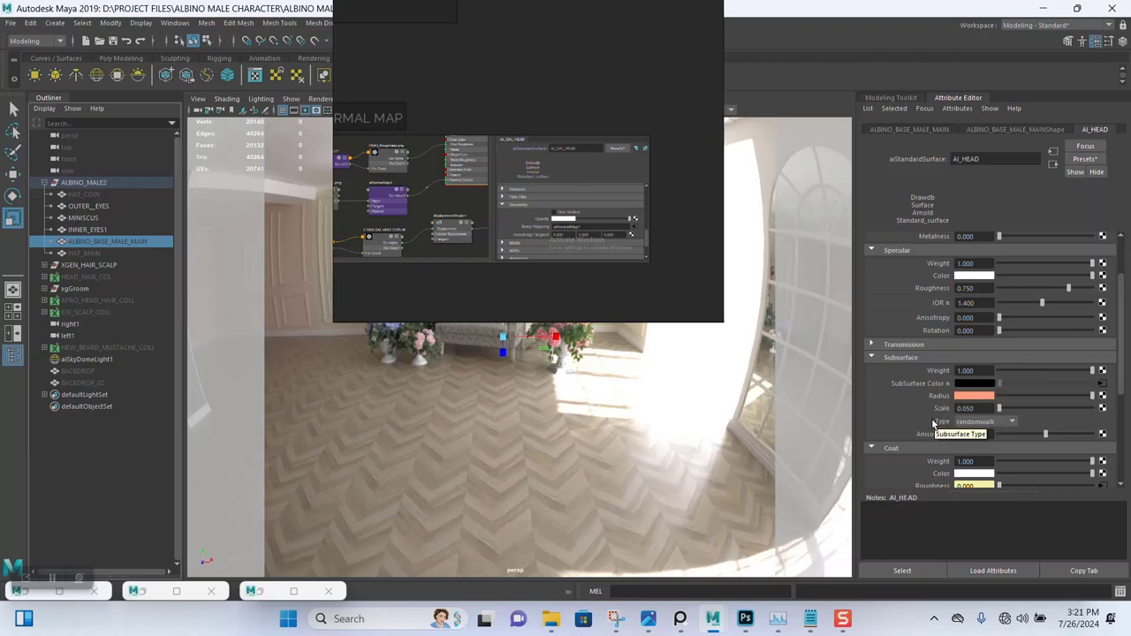
Select OUTER__EYES, MINISCUS and INNER_EYES1, frame the eye from the front, and clear the reference image out of the way
drag(86, 210, 100, 229)
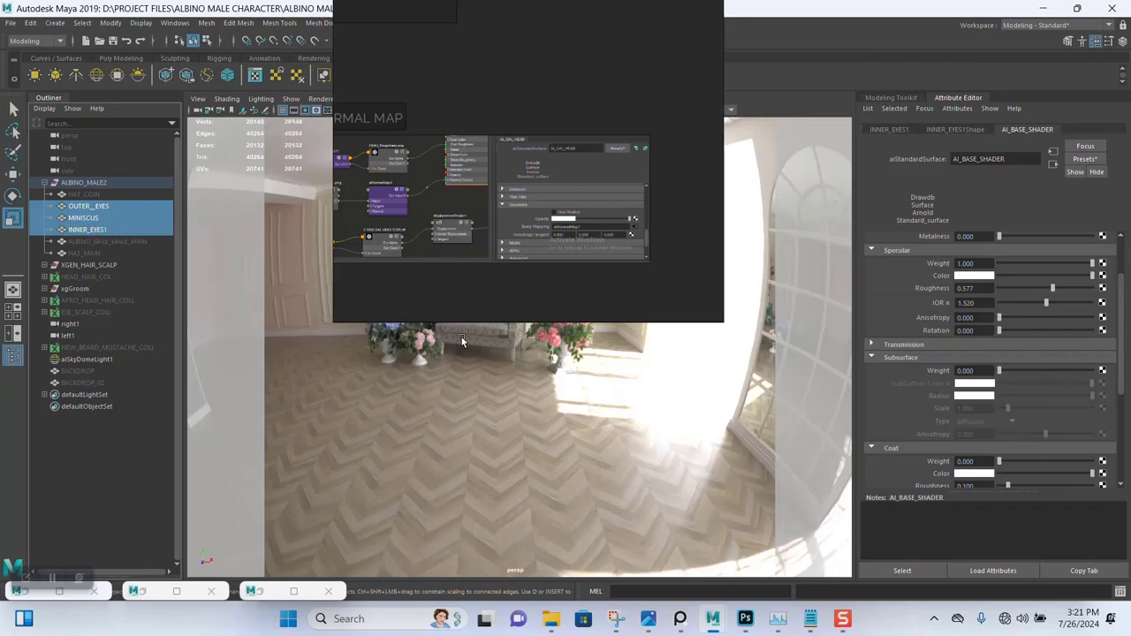
key(f)
drag(573, 252, 17, 134)
alt+drag(583, 356, 450, 378)
drag(126, 179, 126, 80)
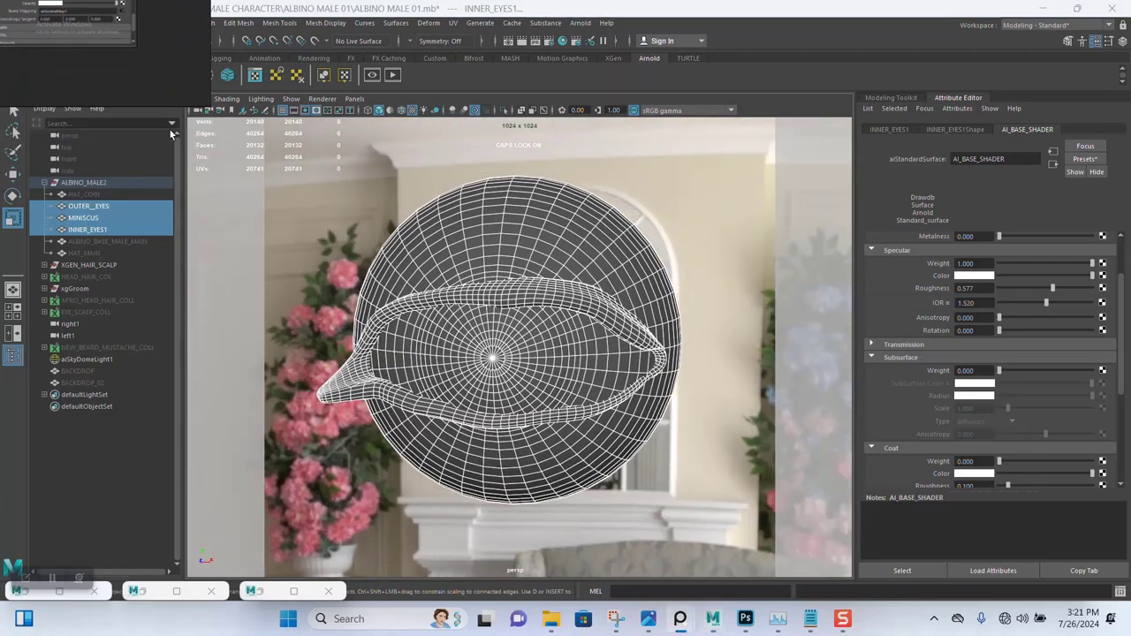
Check the Arnold attributes of the OUTER__EYES and MINISCUS shapes, focusing on the Opaque option
click(97, 206)
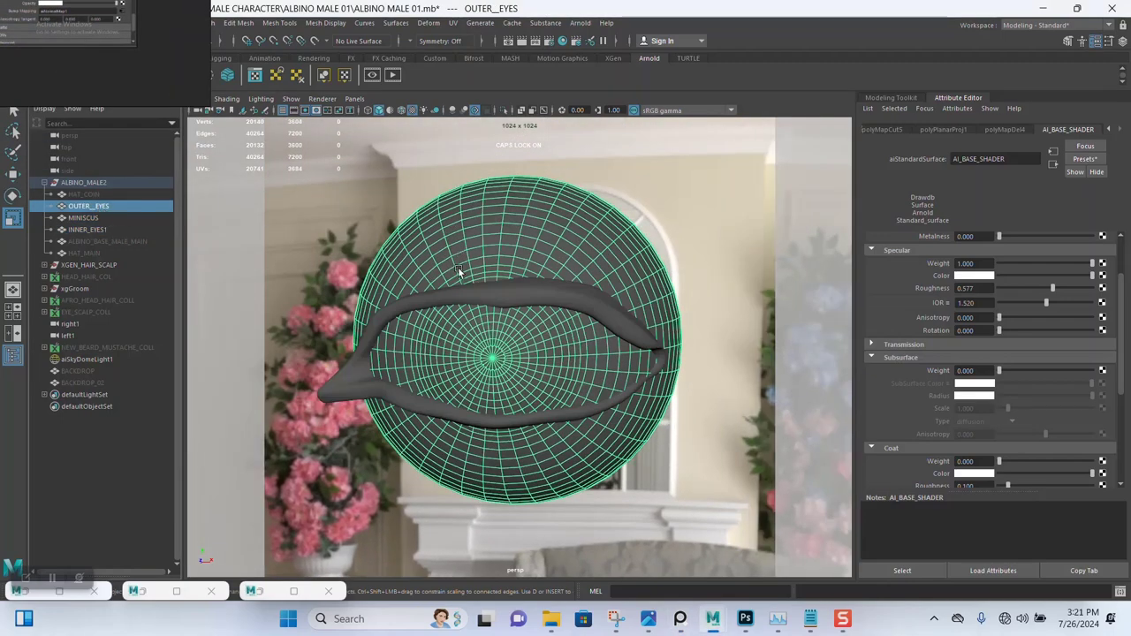
alt+middle_drag(457, 268, 466, 273)
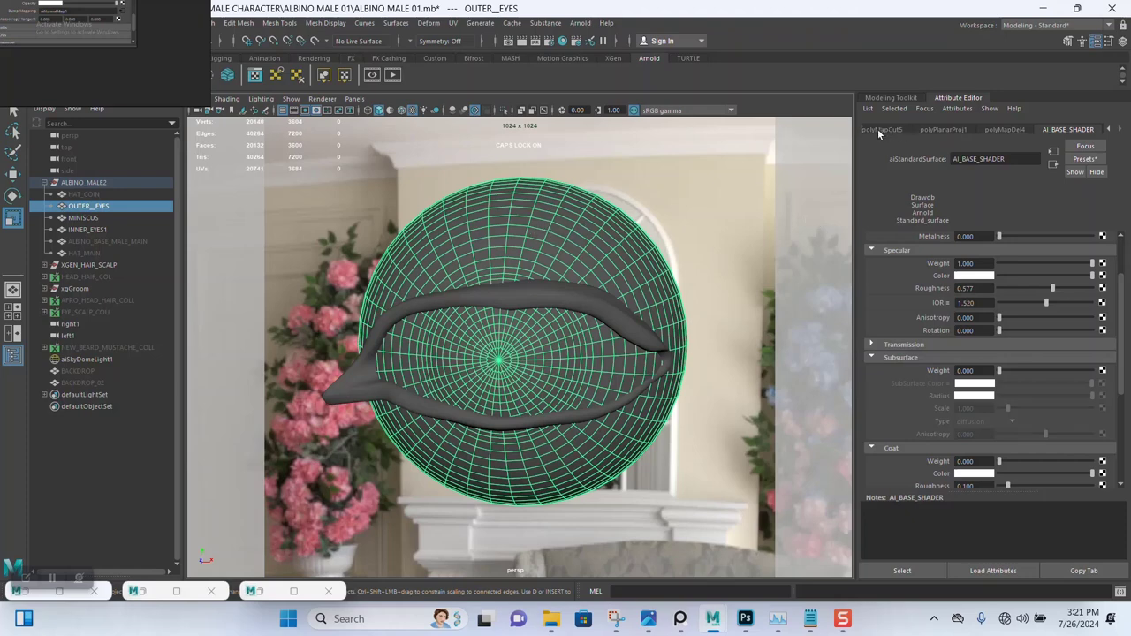
click(709, 215)
click(601, 255)
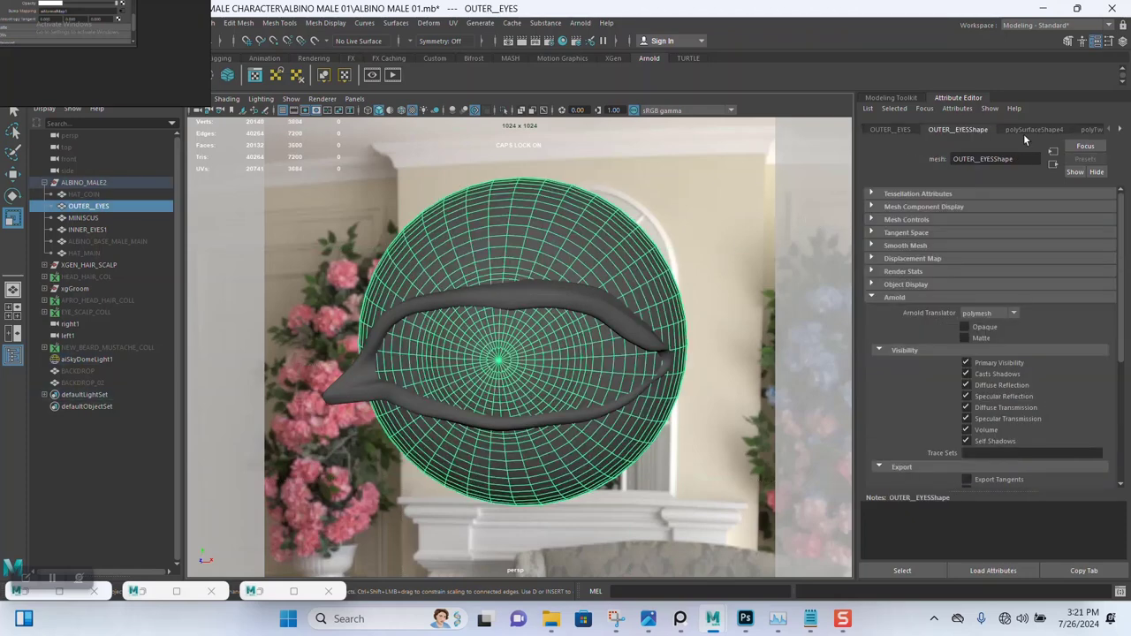
click(875, 298)
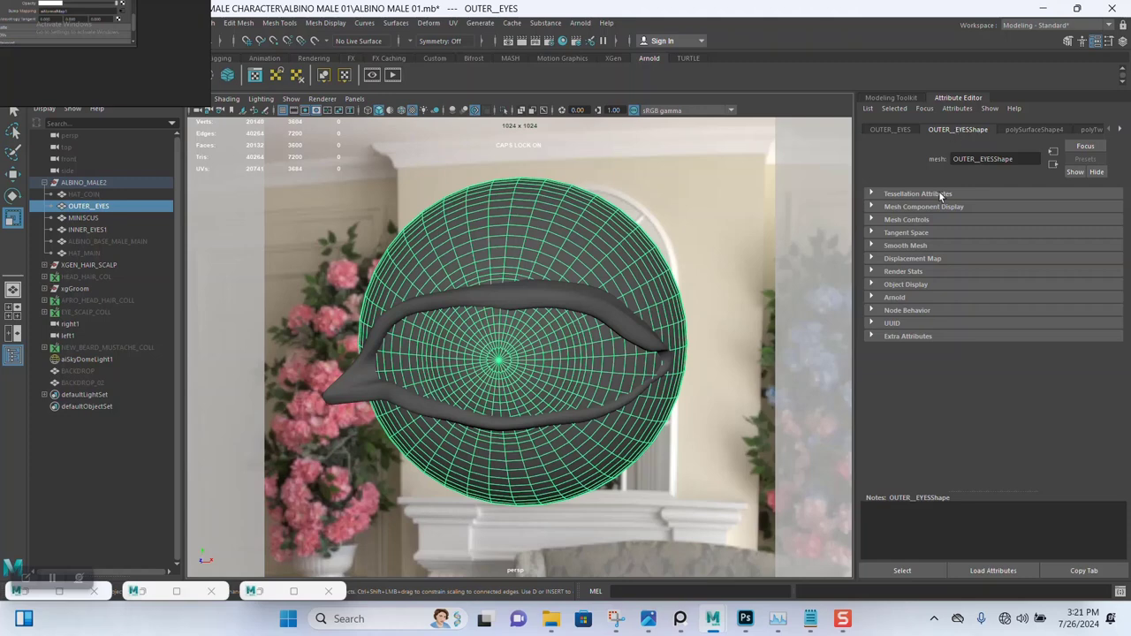
click(894, 297)
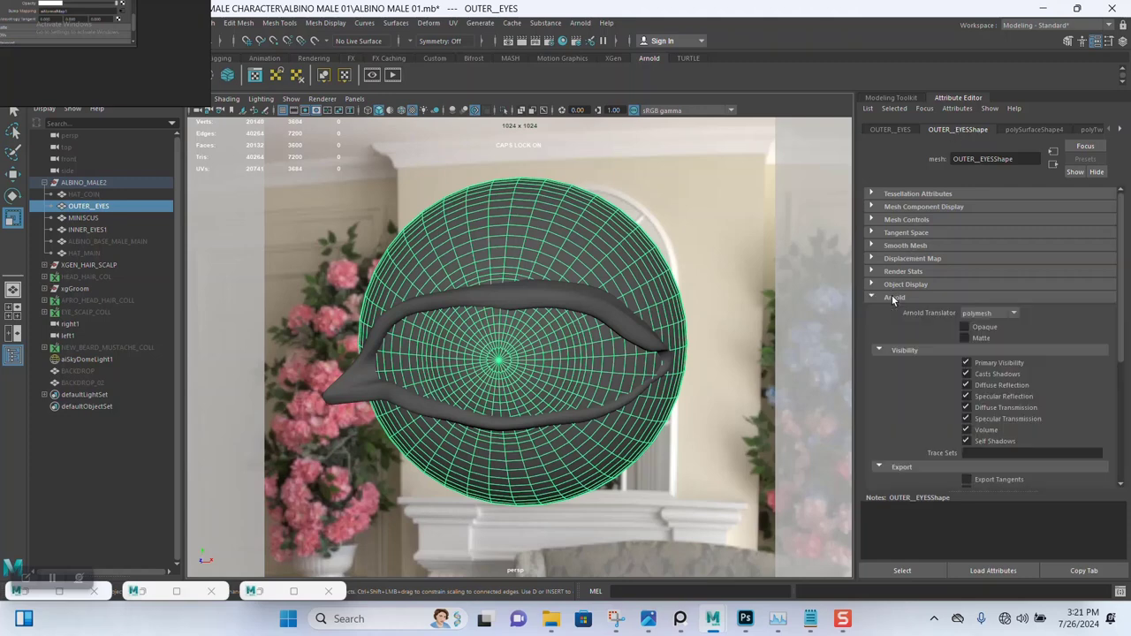
click(964, 327)
click(588, 302)
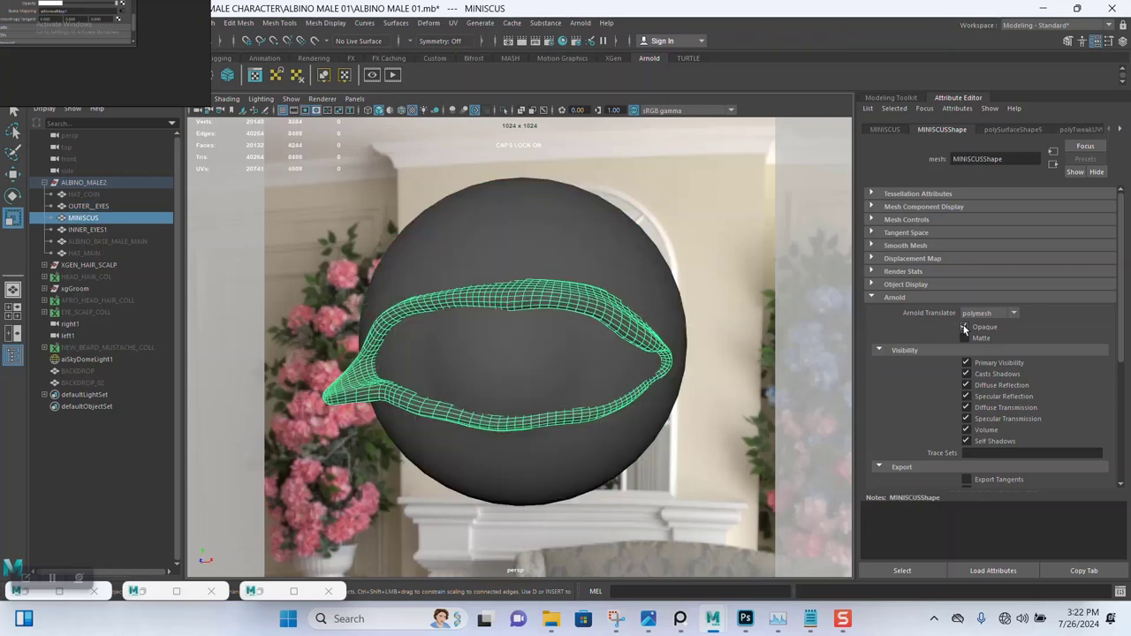
Assign a new Arnold aiStandardSurface material to the OUTER__EYES mesh
click(517, 353)
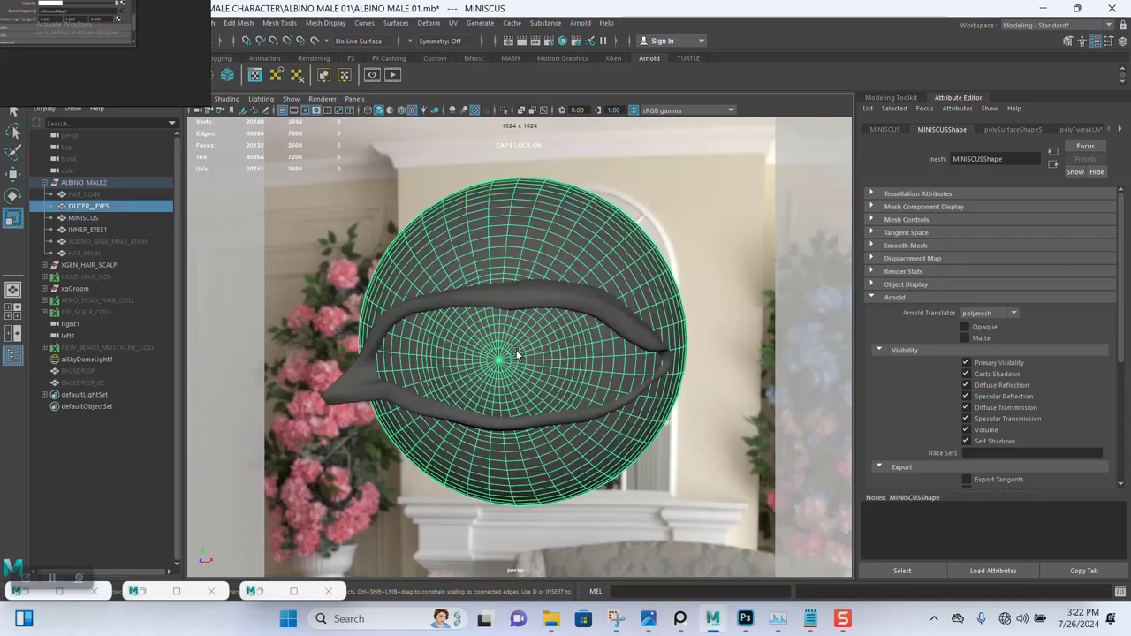
right_drag(563, 244, 566, 549)
click(424, 303)
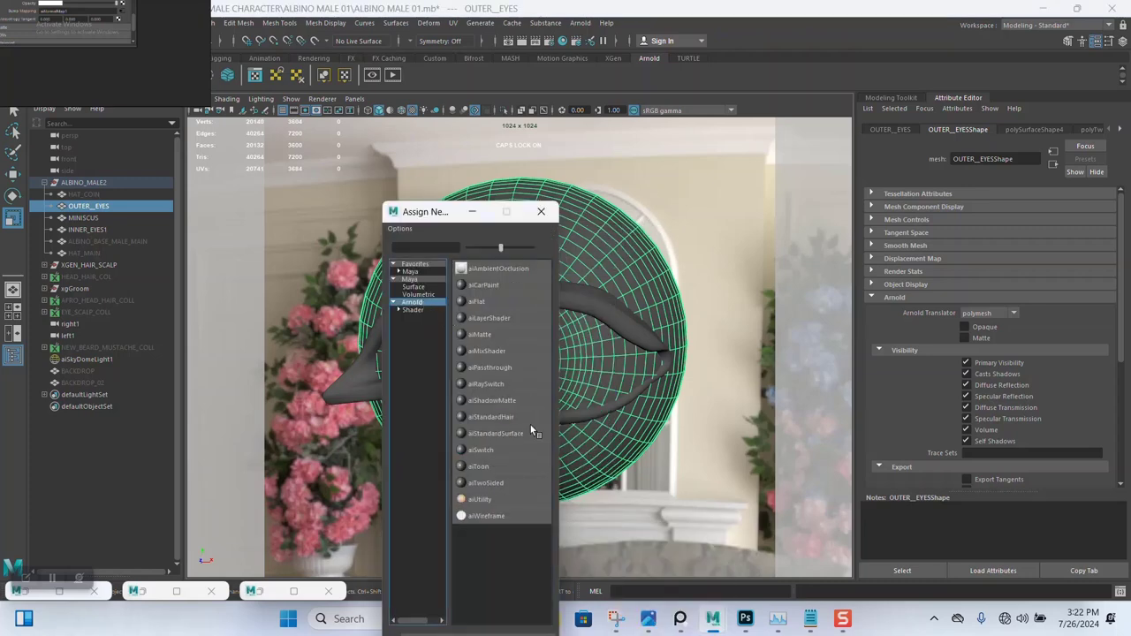
click(503, 433)
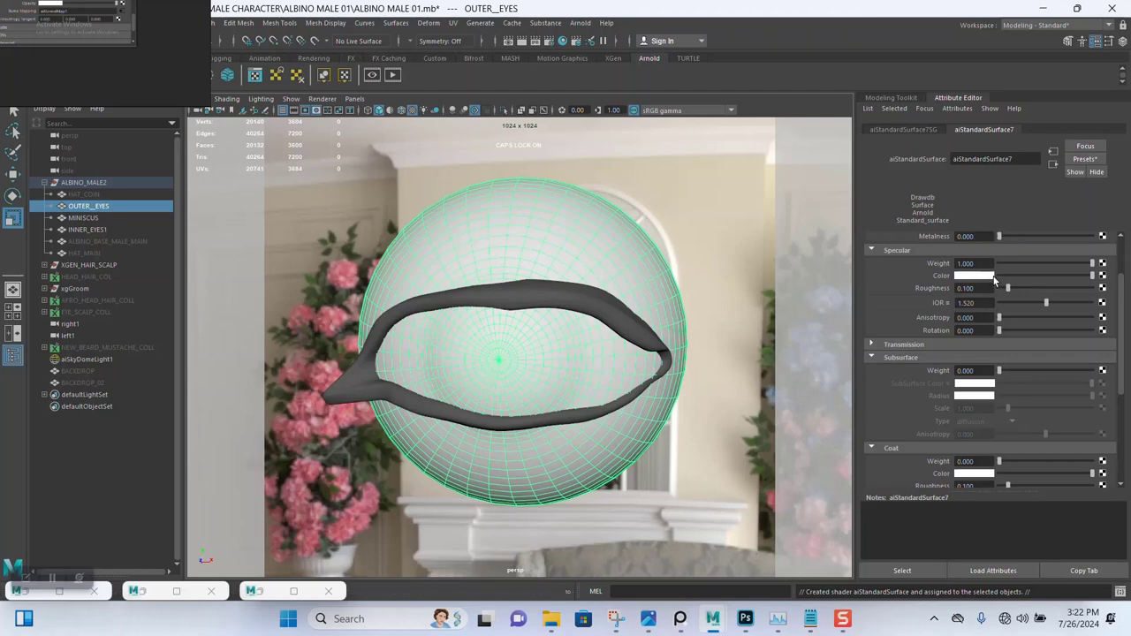
Rename the outer eye's new material AI_OUTER_EYE
double_click(1020, 160)
text(Al )
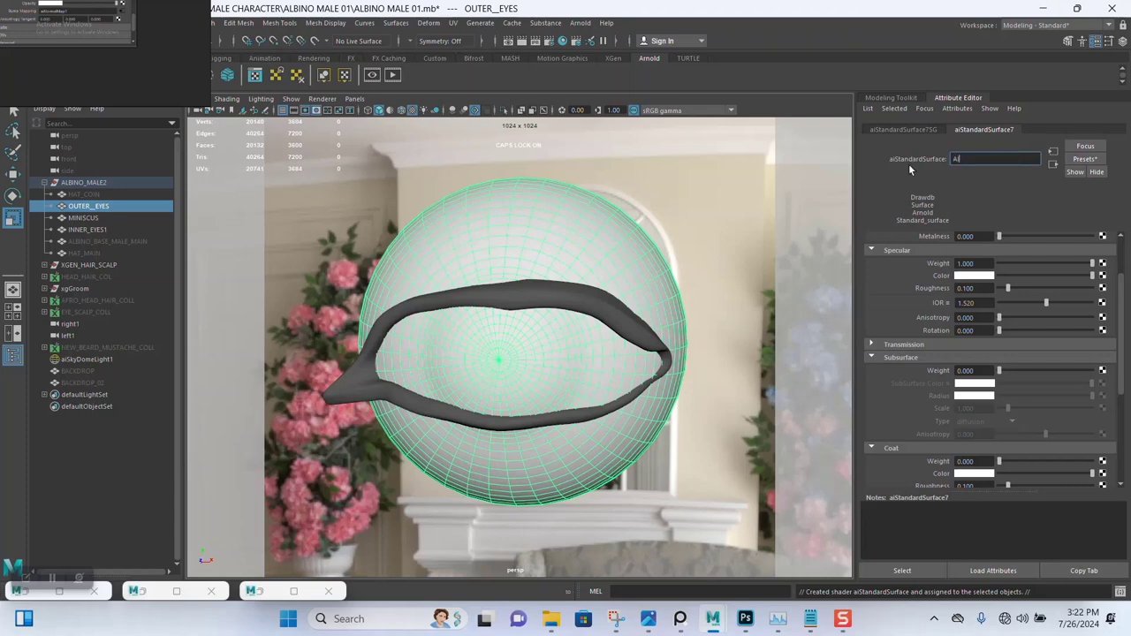
text(OUTER)
text(EY)
key(BackSpace)
key(BackSpace)
key(BackSpace)
text(_EYE)
key(Return)
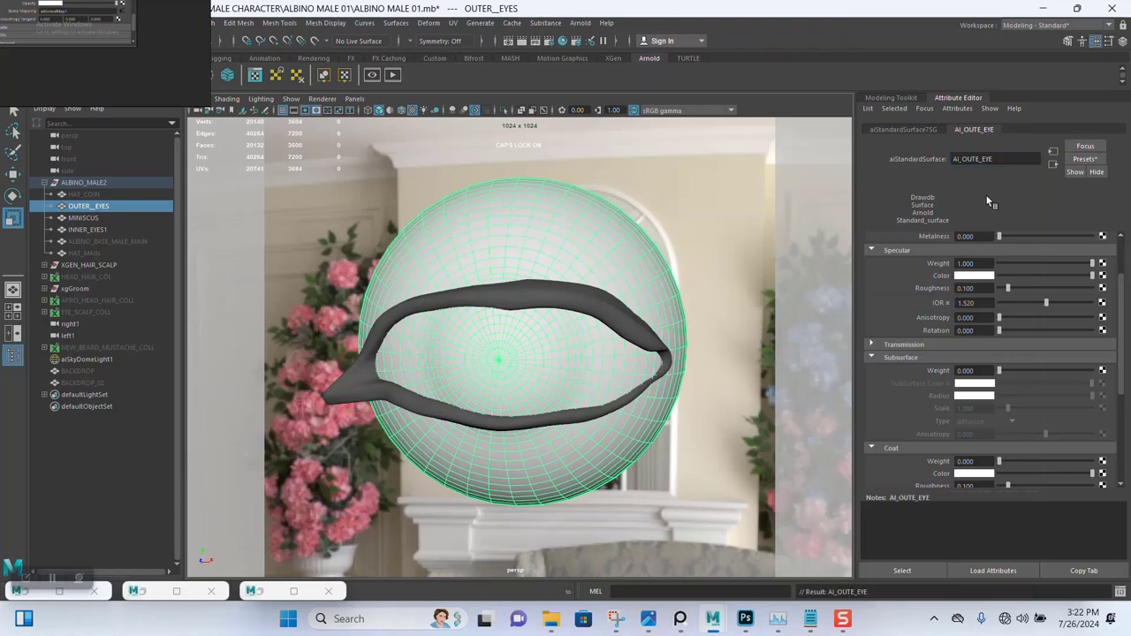
click(975, 159)
double_click(981, 165)
click(981, 164)
text(R)
key(Return)
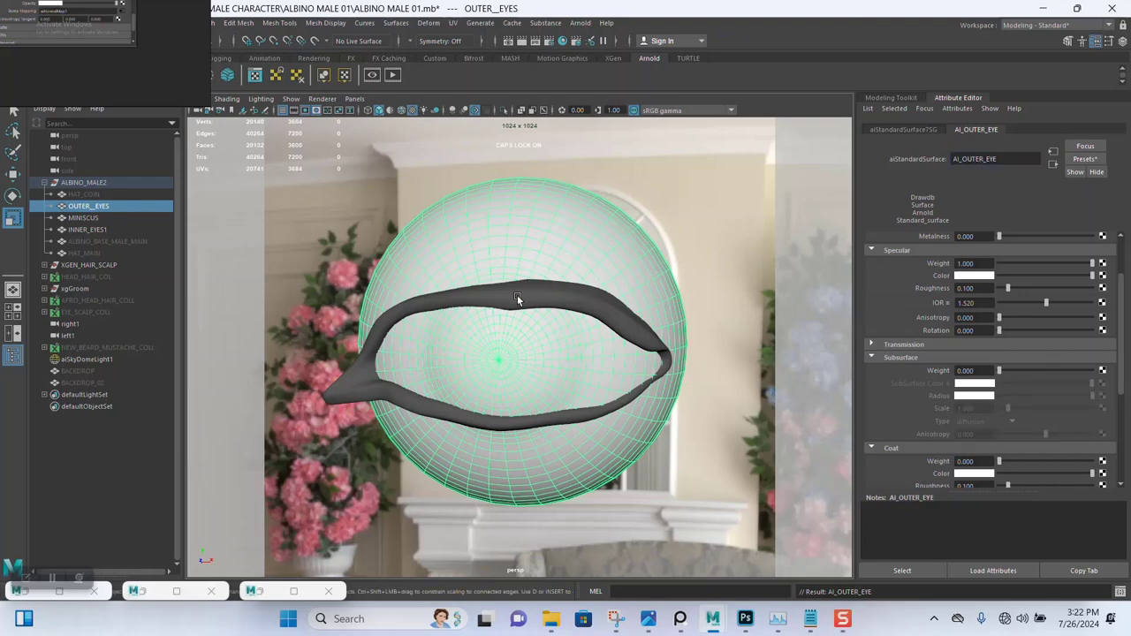
Replace the AI_OUTER_EYE shader's settings with the Glass preset
click(1084, 159)
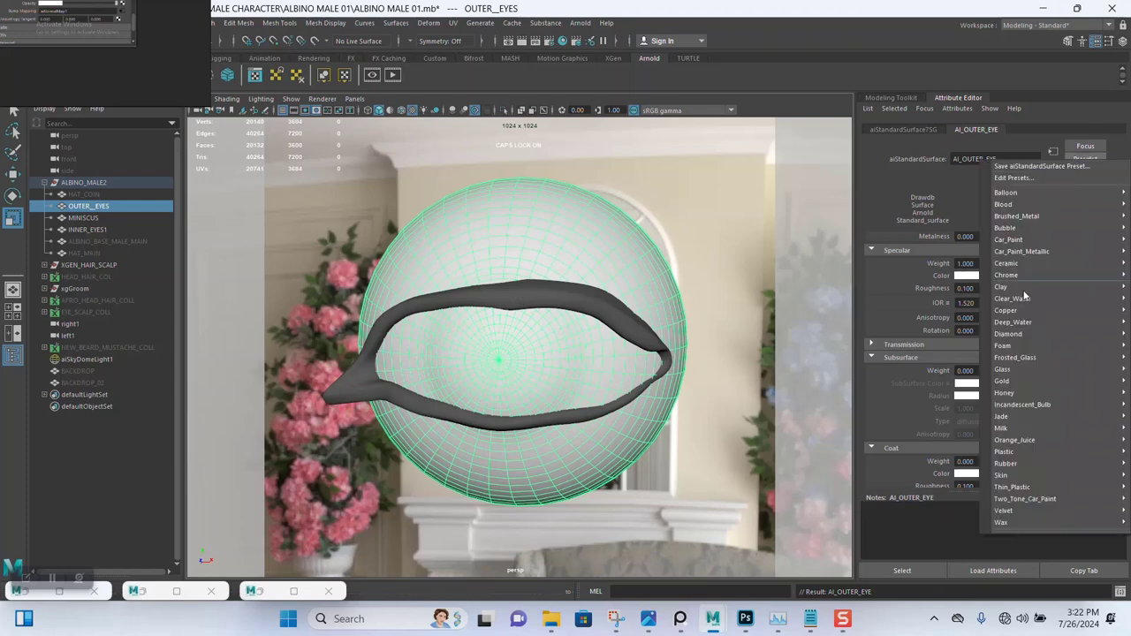
mouse_move(1007, 371)
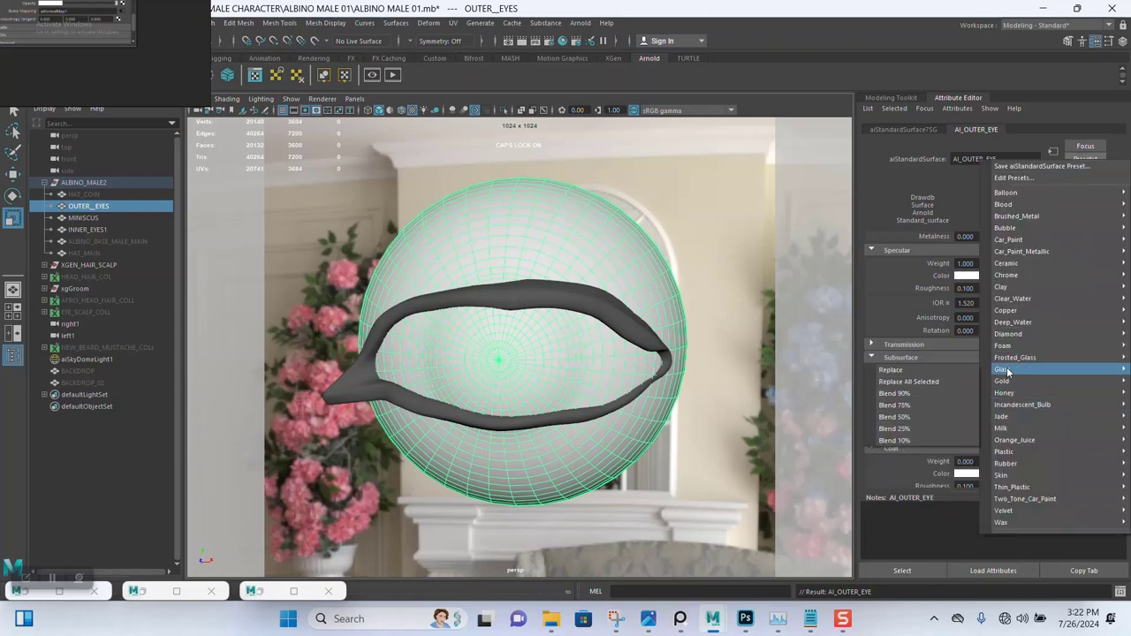
click(892, 369)
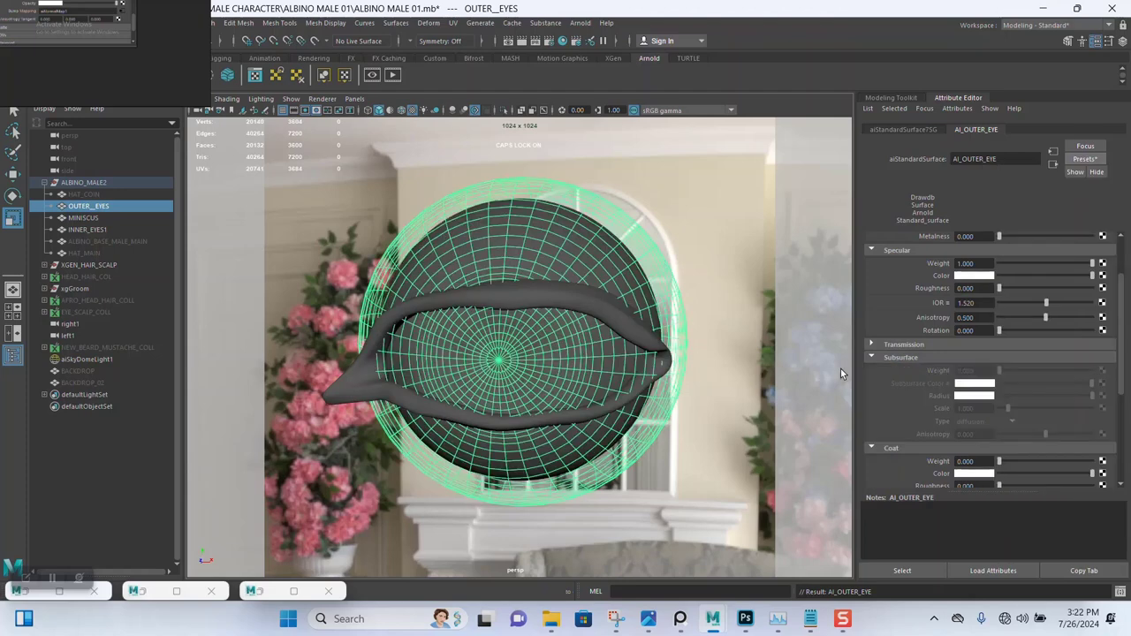
Assign a new Arnold aiStandardSurface material to the MINISCUS mesh
click(586, 309)
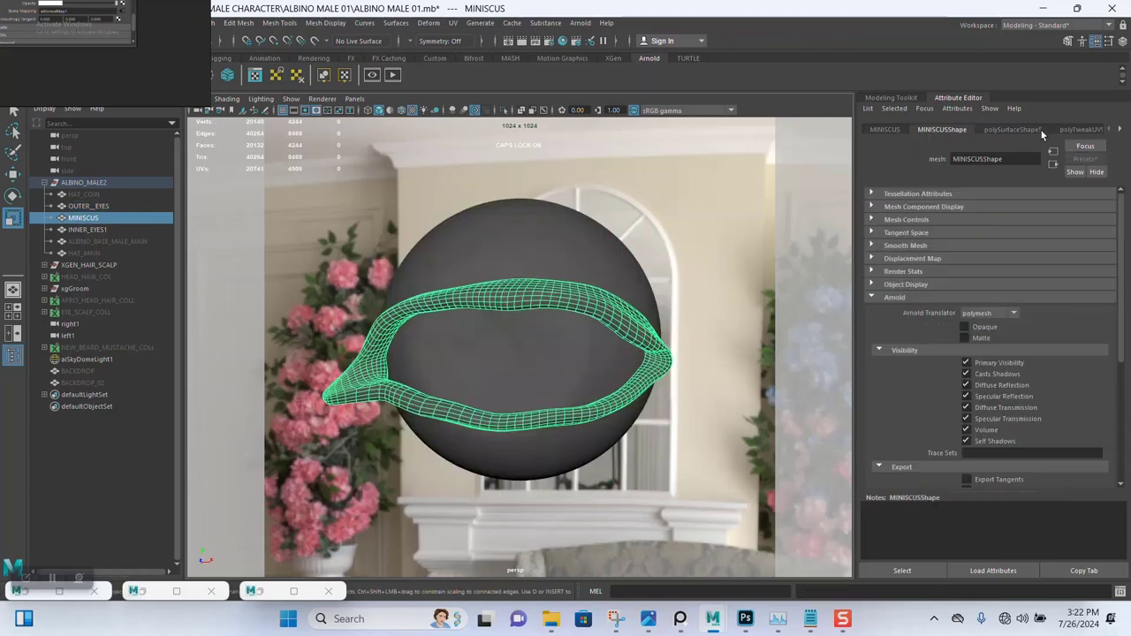
right_click(566, 293)
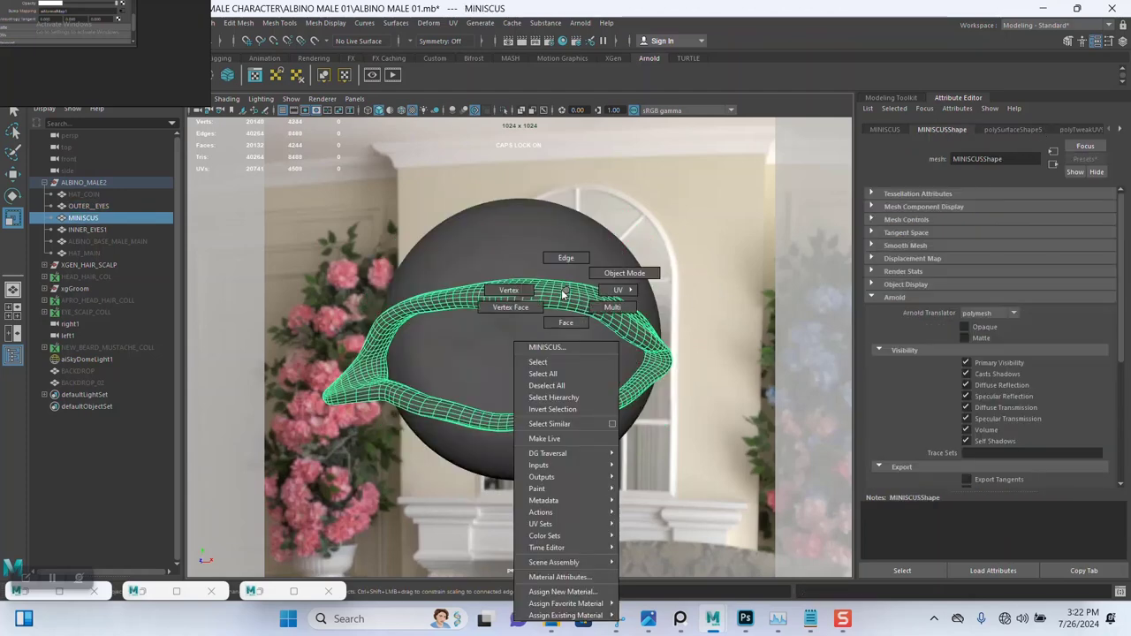
click(560, 591)
click(422, 304)
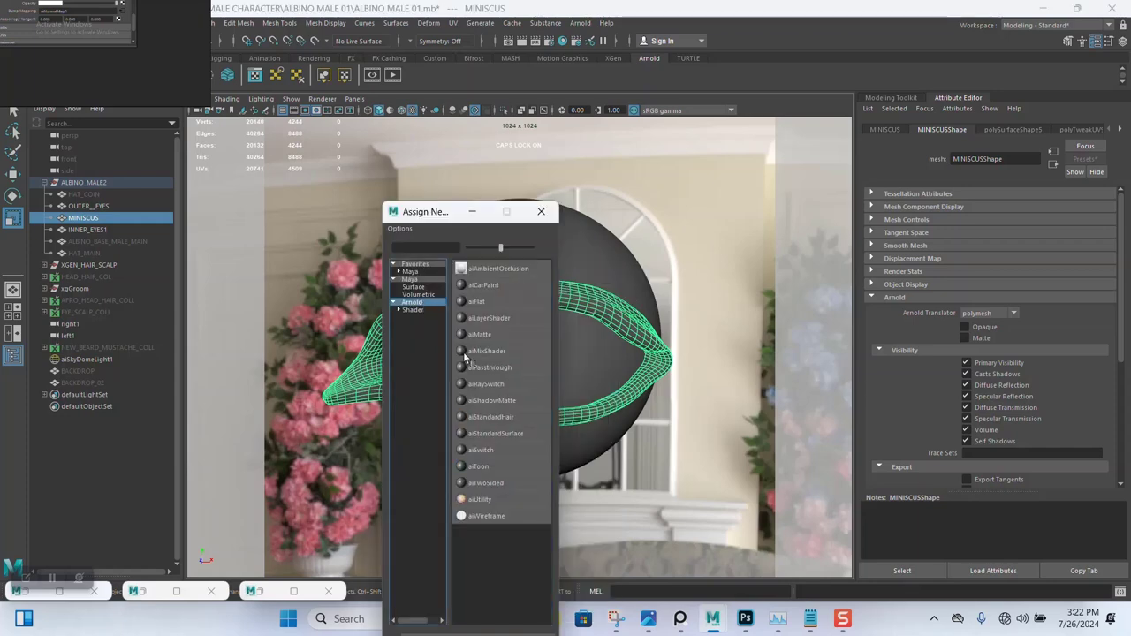
click(499, 433)
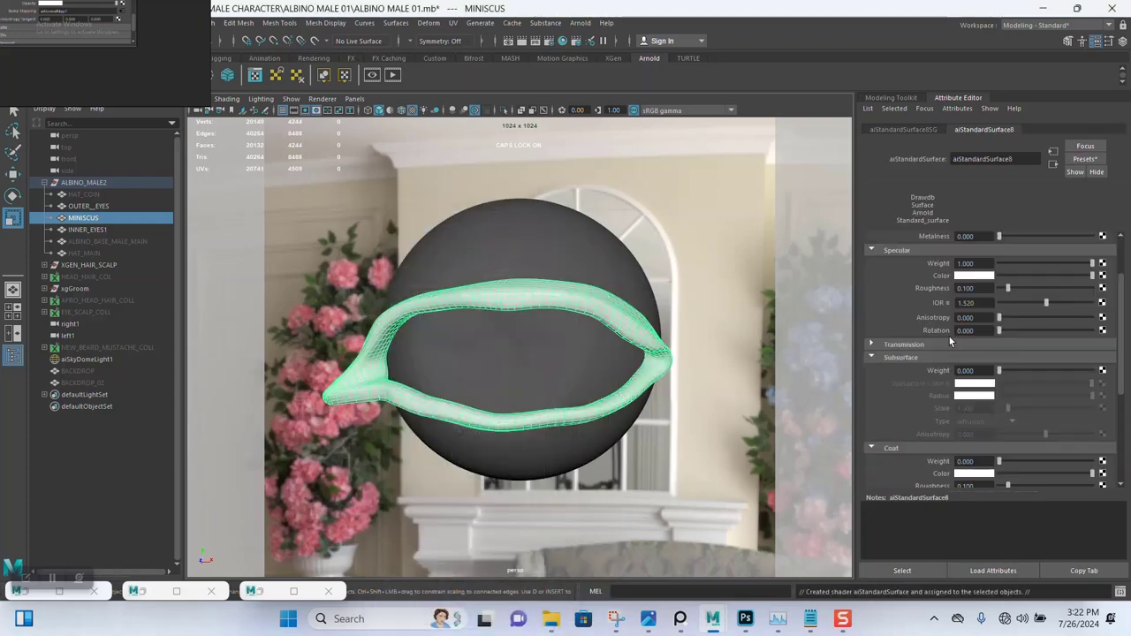
Rename the material on the MINISCUS mesh AI_MINISCUS
double_click(1022, 158)
text(AI MINIS)
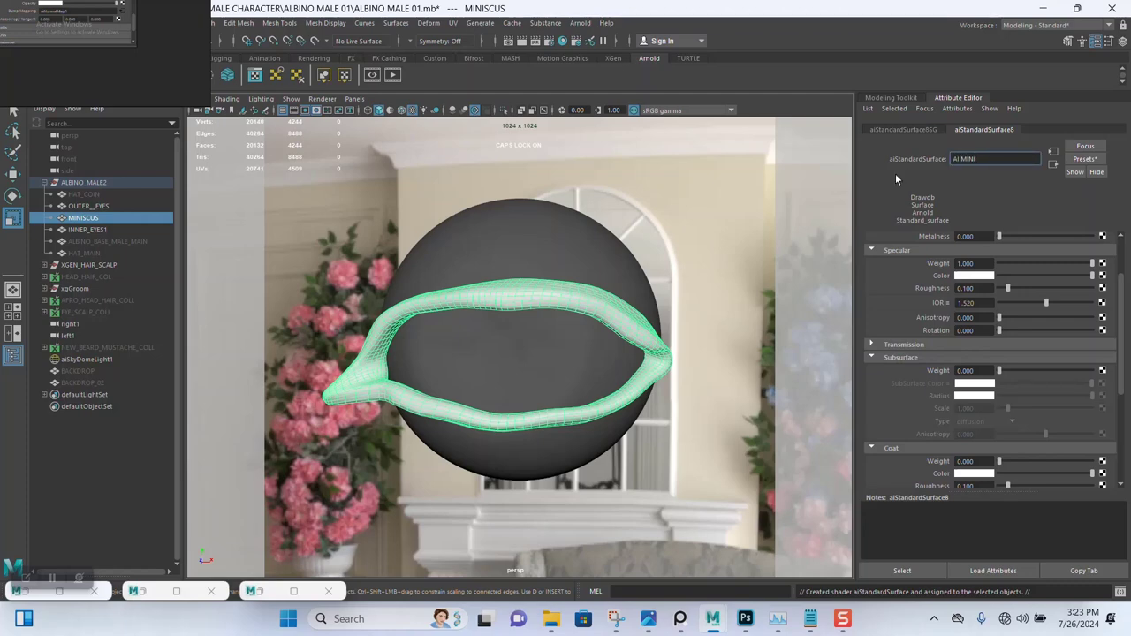
text(CUS)
key(Return)
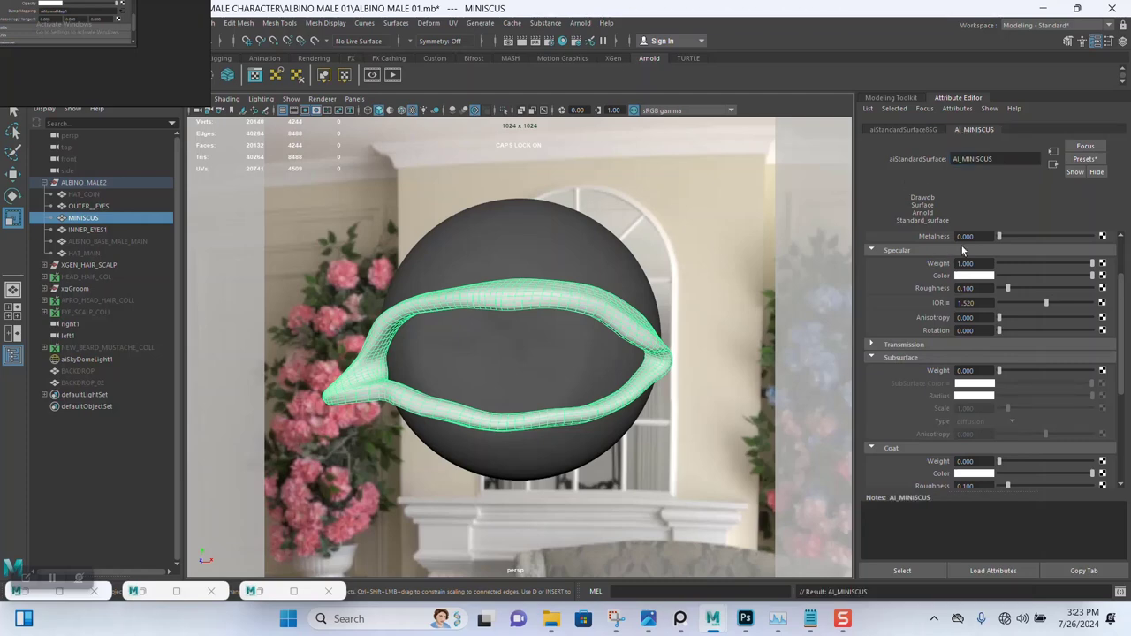
Replace the AI_MINISCUS shader's settings with the Glass preset
click(1085, 158)
mouse_move(1014, 353)
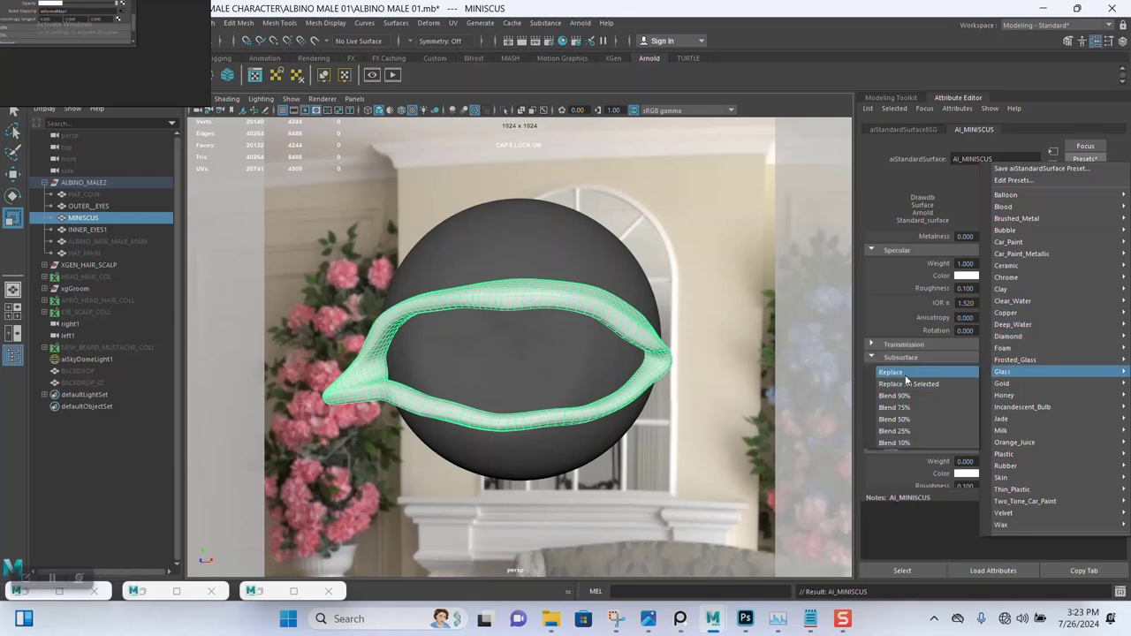
click(904, 374)
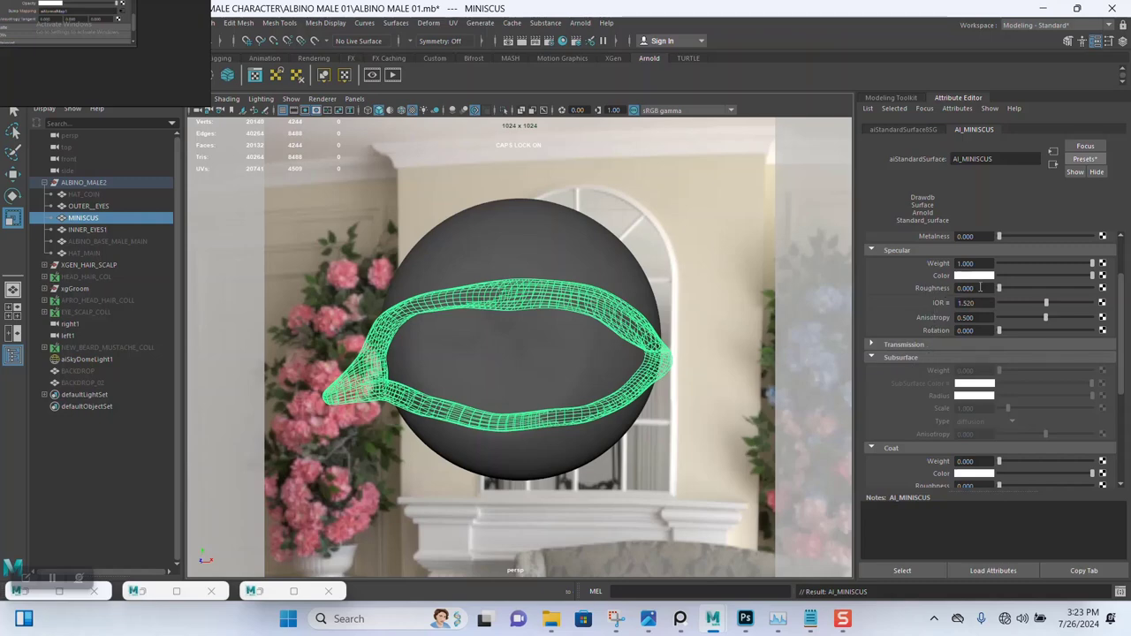
Set the AI_MINISCUS shader's specular roughness to about 0.186 and its IOR to the Olive Oil preset
drag(1007, 288, 1015, 286)
click(947, 304)
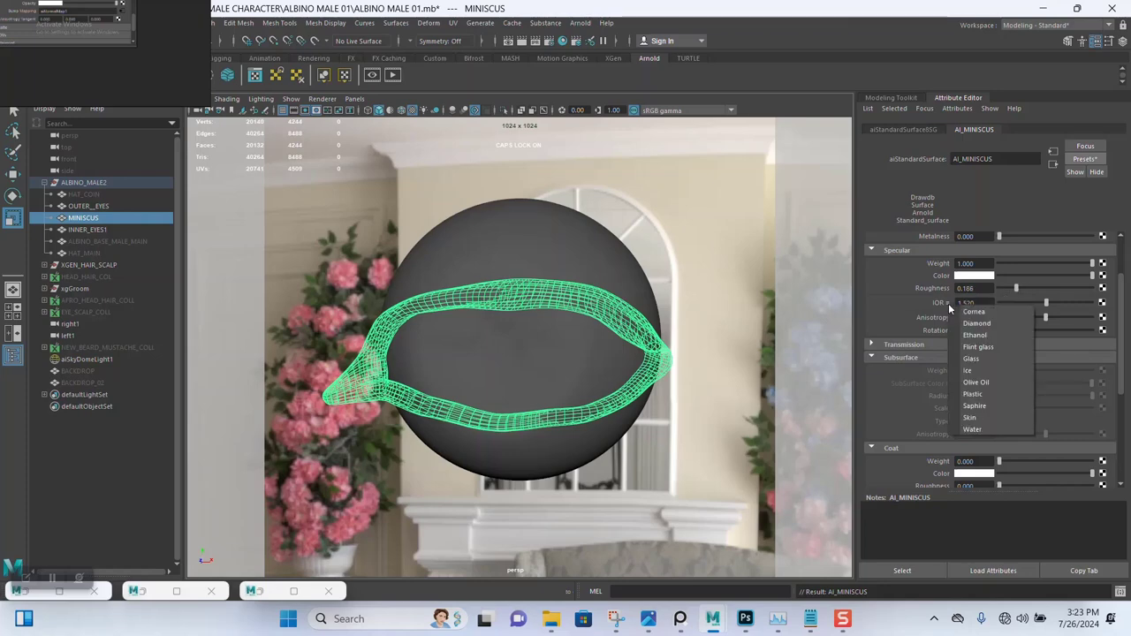
click(971, 356)
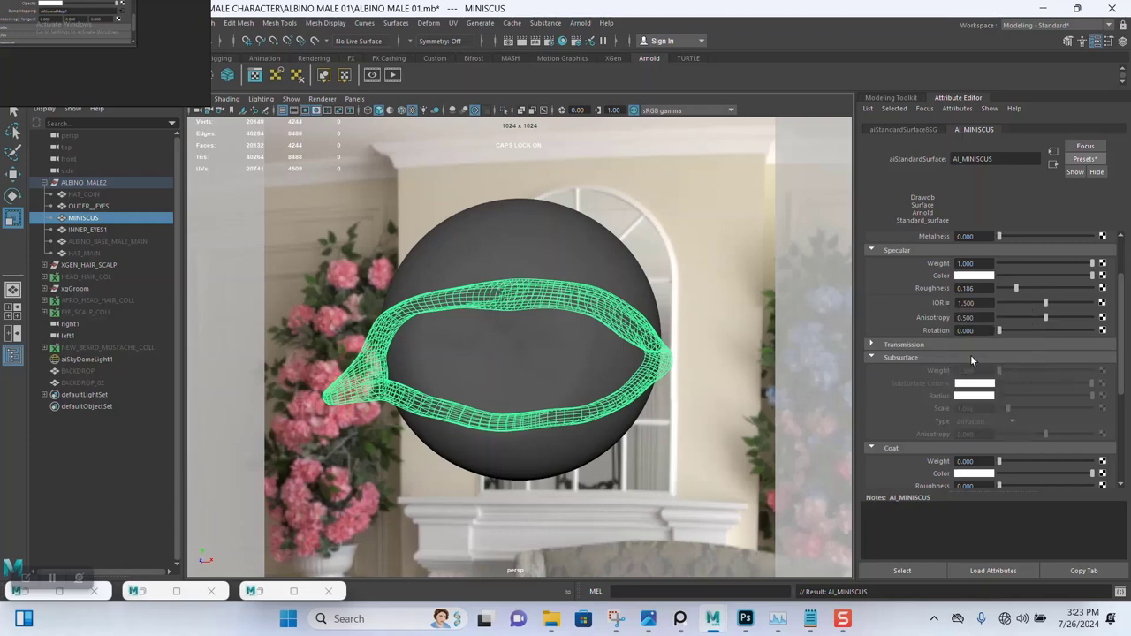
click(948, 305)
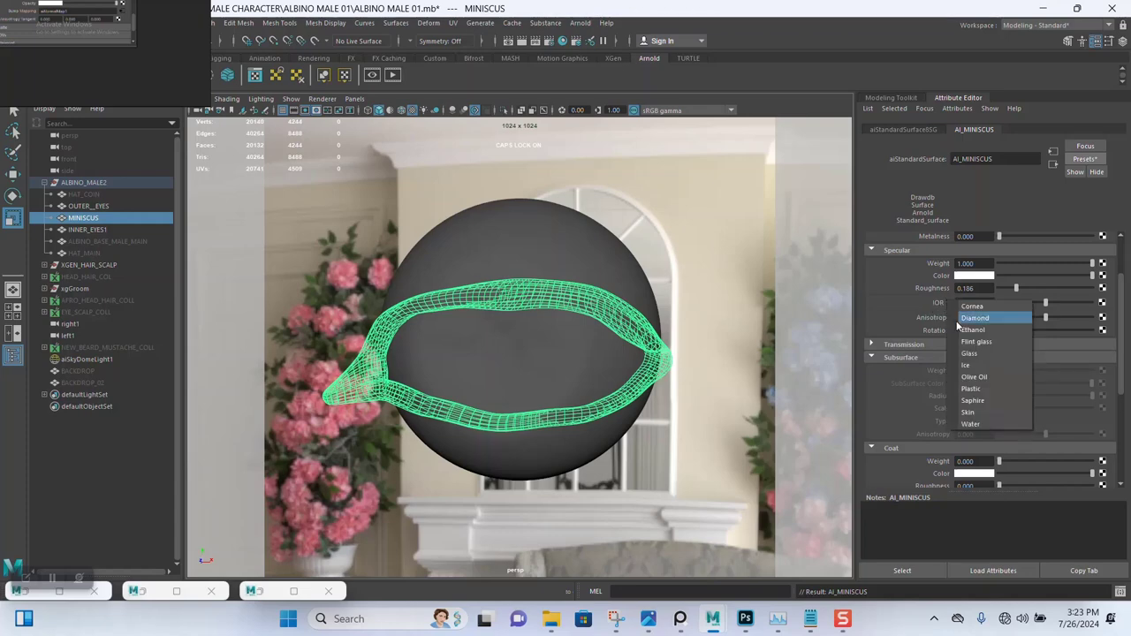
click(976, 377)
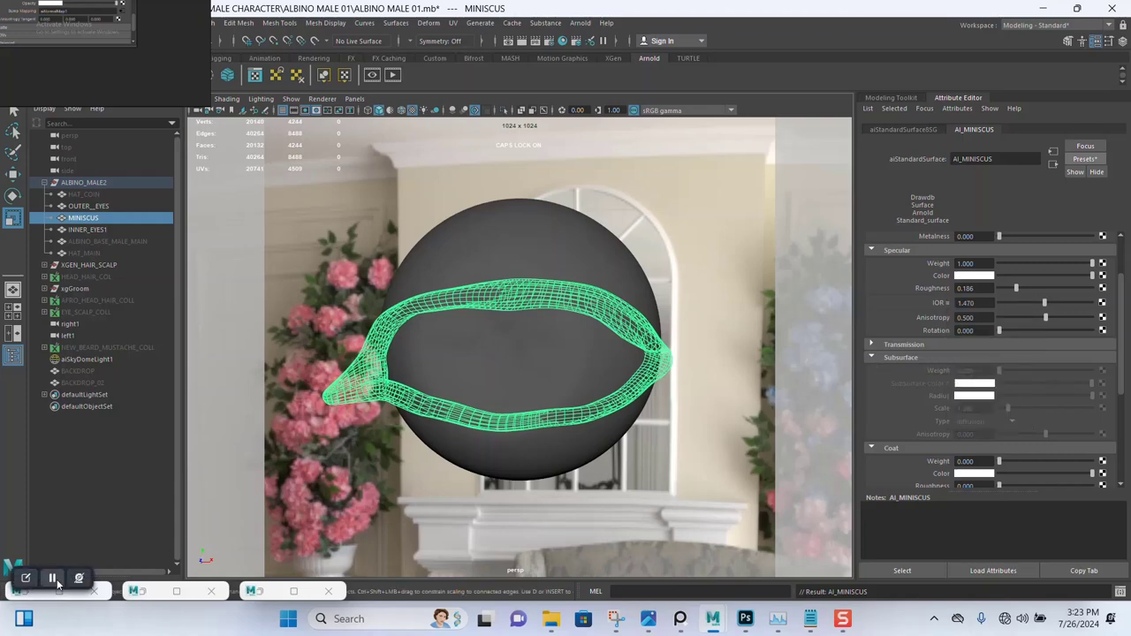
click(52, 578)
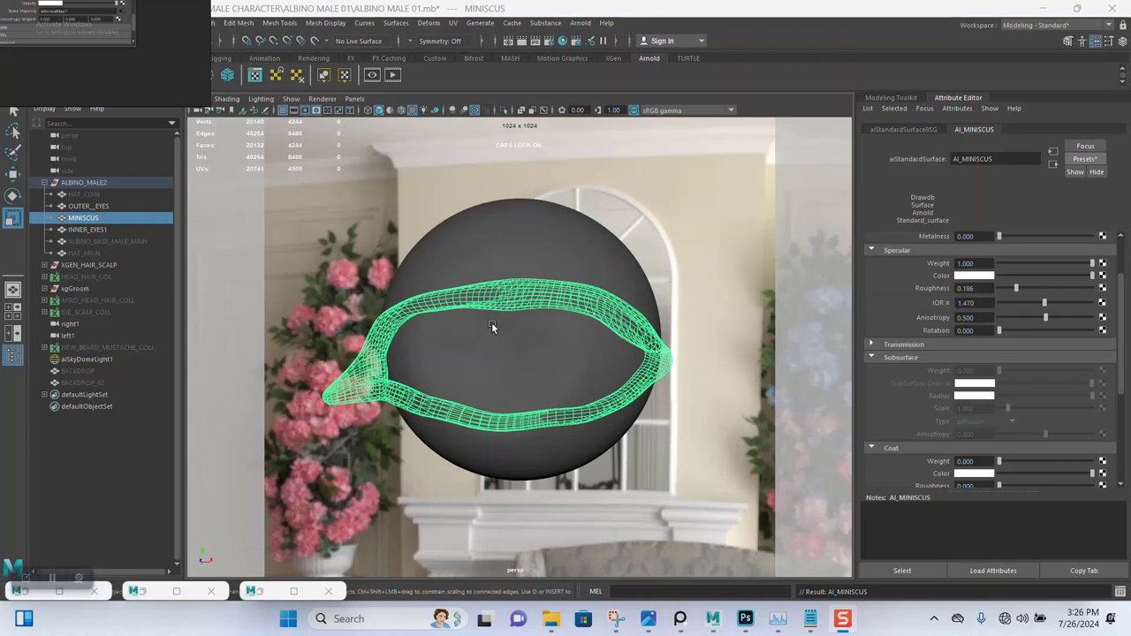
Assign a new Arnold aiStandardSurface material to the INNER_EYES1 mesh
alt+drag(504, 344, 512, 345)
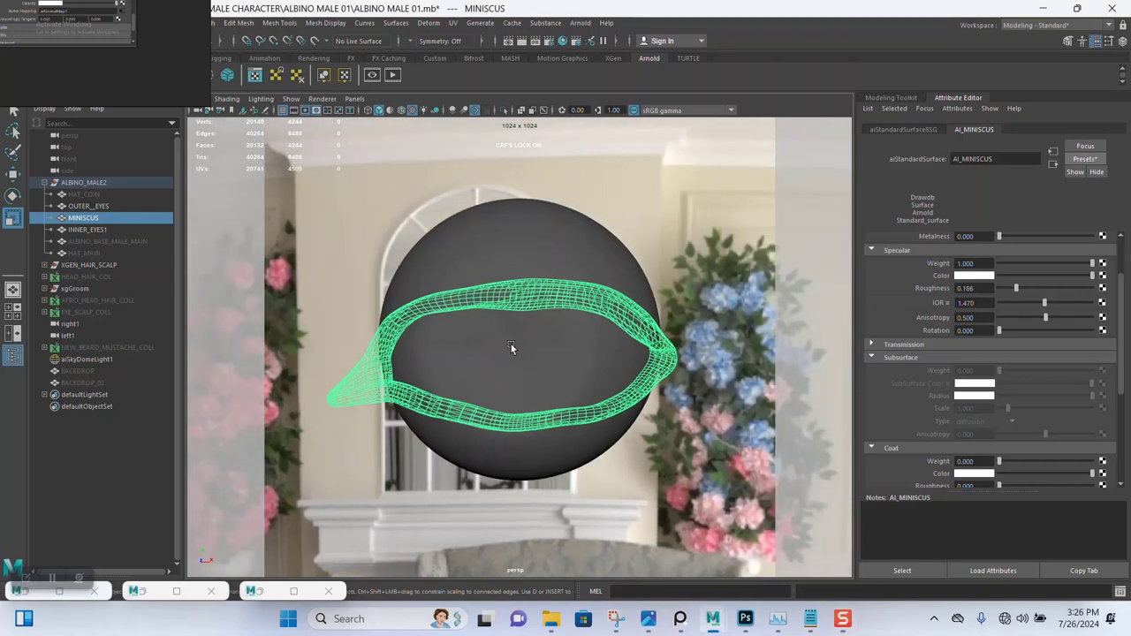
click(99, 232)
right_drag(537, 308, 539, 600)
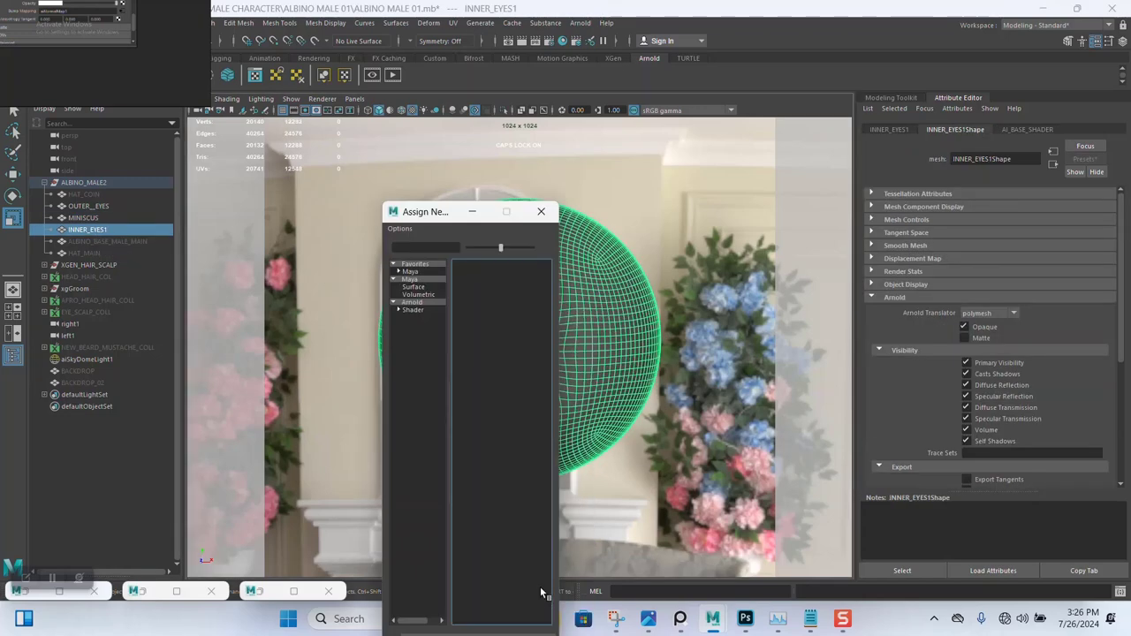
click(413, 302)
click(503, 433)
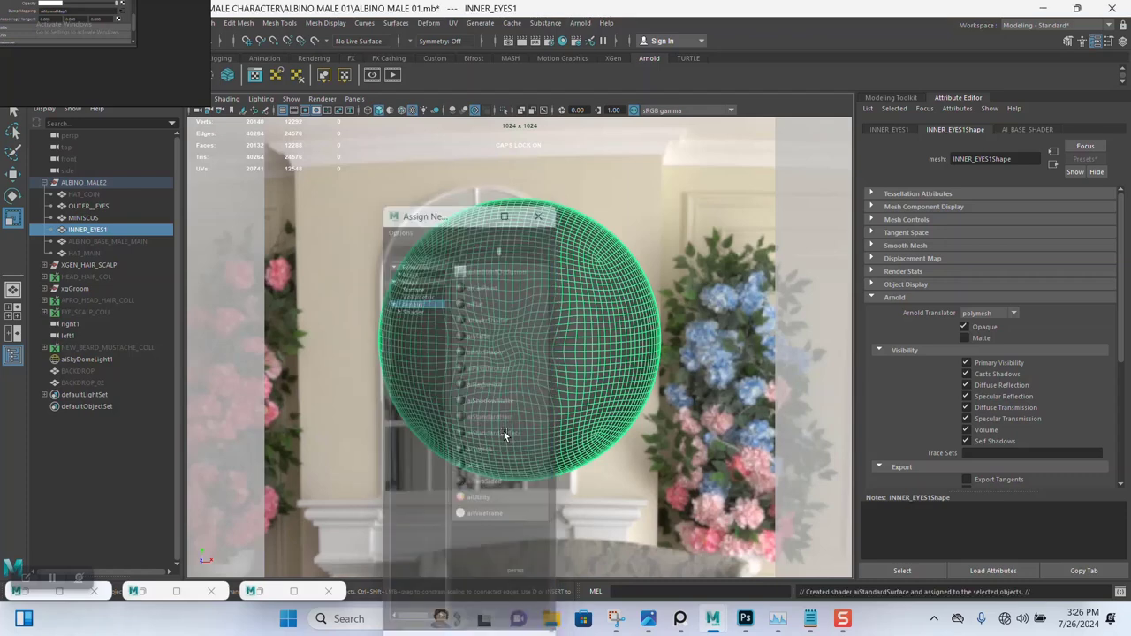
Rename the material on the INNER_EYES1 mesh AI_INNER_EYE
double_click(1016, 159)
text(AI INNNER)
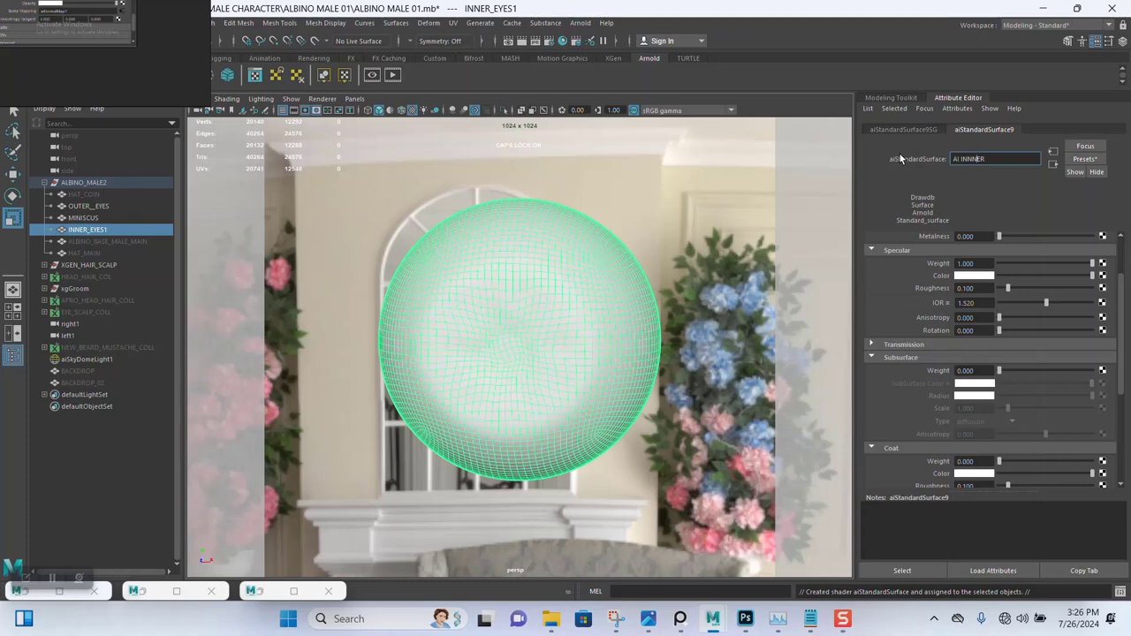
key(BackSpace)
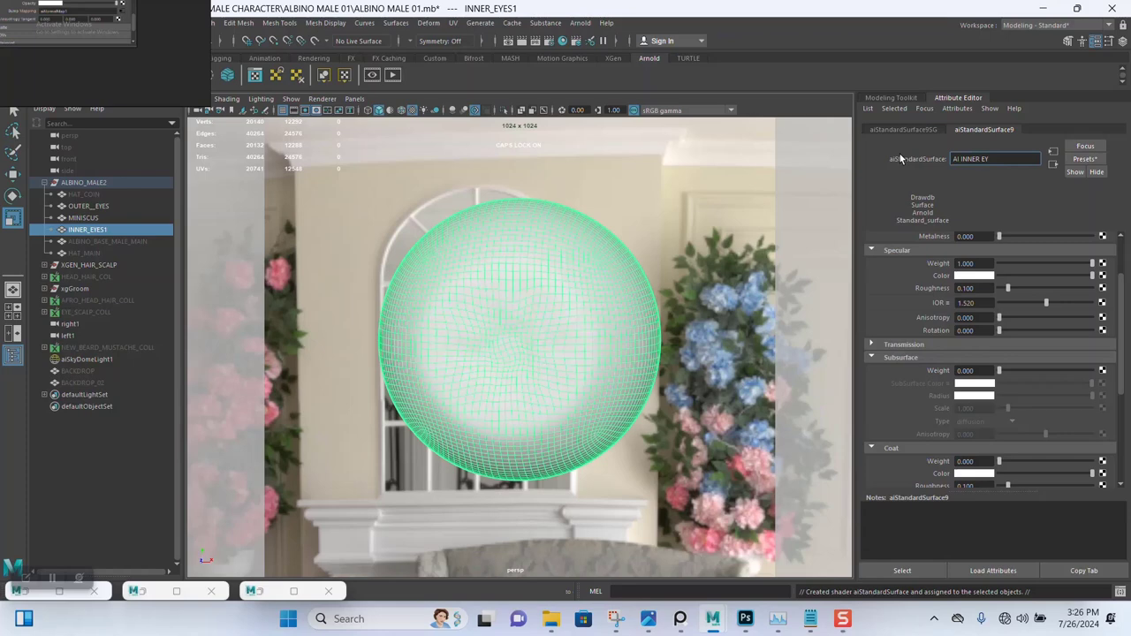
key(Return)
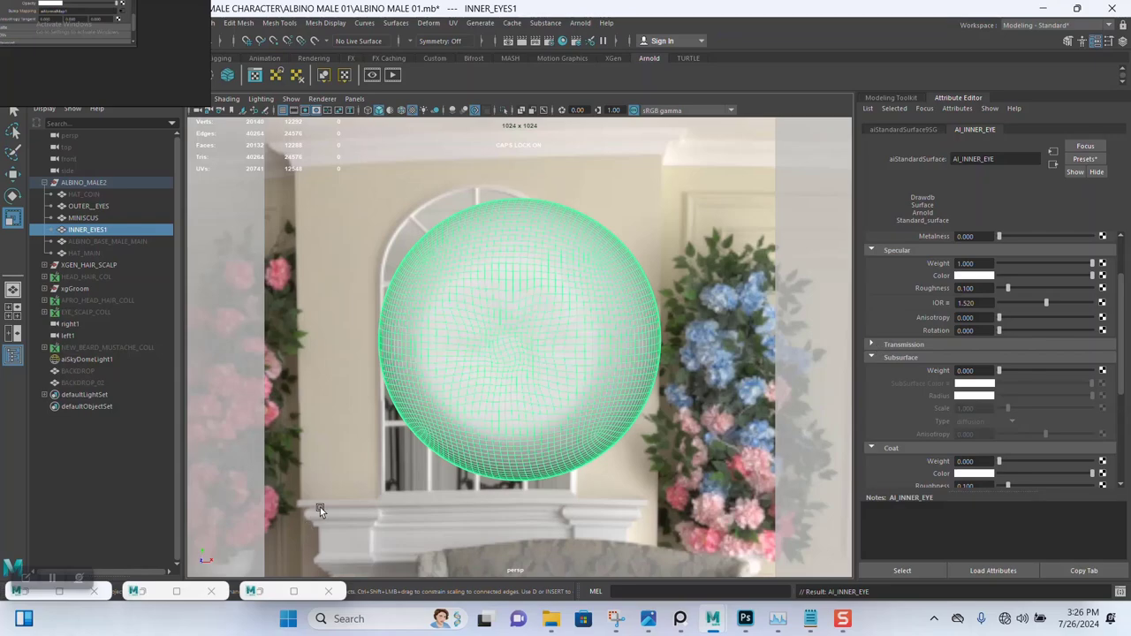
Bring up the Hypershade and move the AI_INNER_EYE and AI_MINISCUS nodes apart from the overlapping eye nodes
click(176, 589)
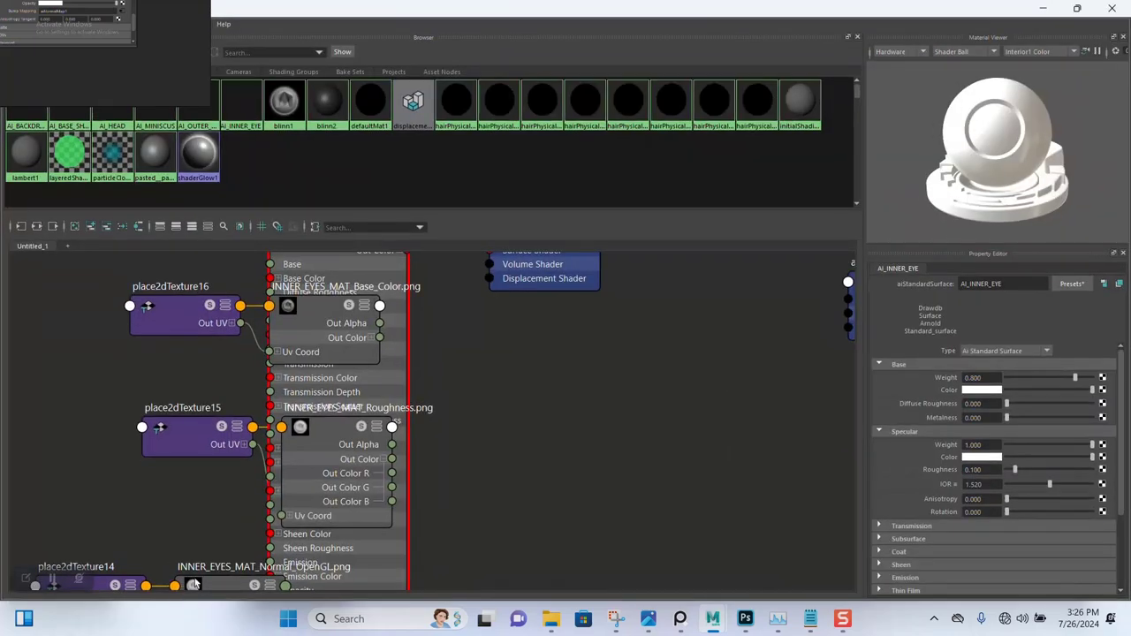
scroll(471, 385, down, 4)
alt+middle_drag(494, 379, 535, 404)
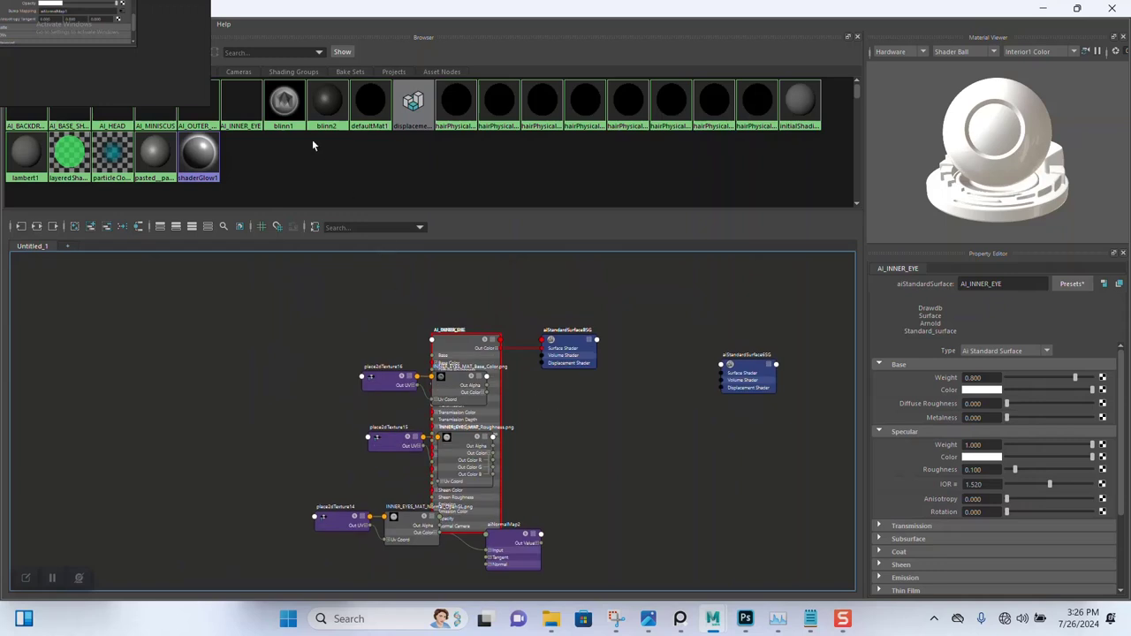
click(244, 109)
right_click(245, 108)
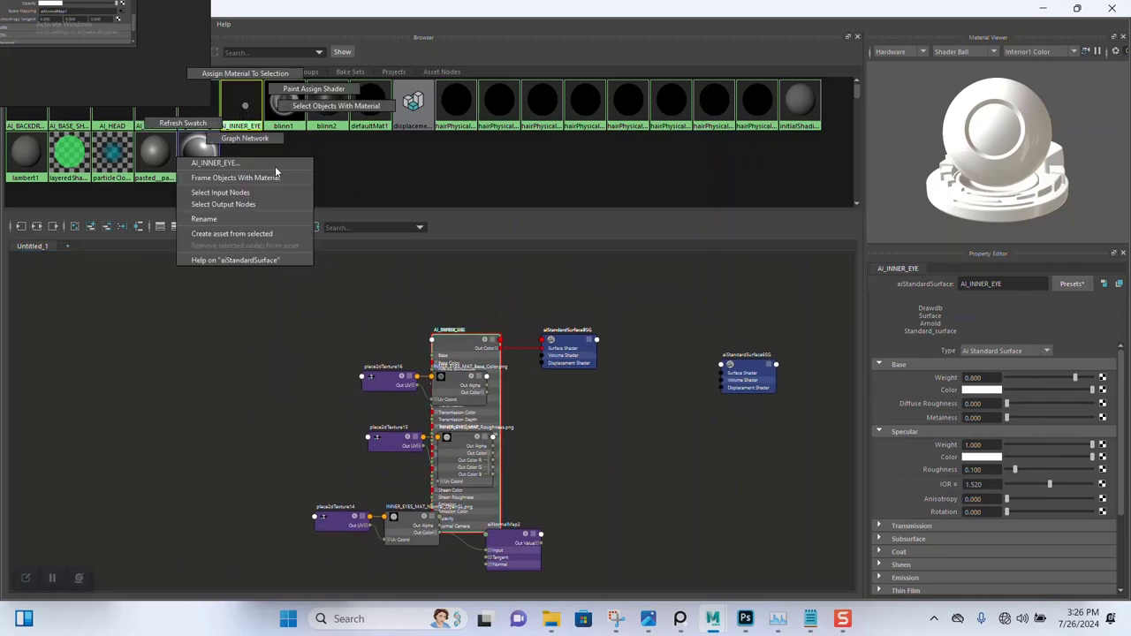
click(411, 322)
scroll(520, 386, up, 5)
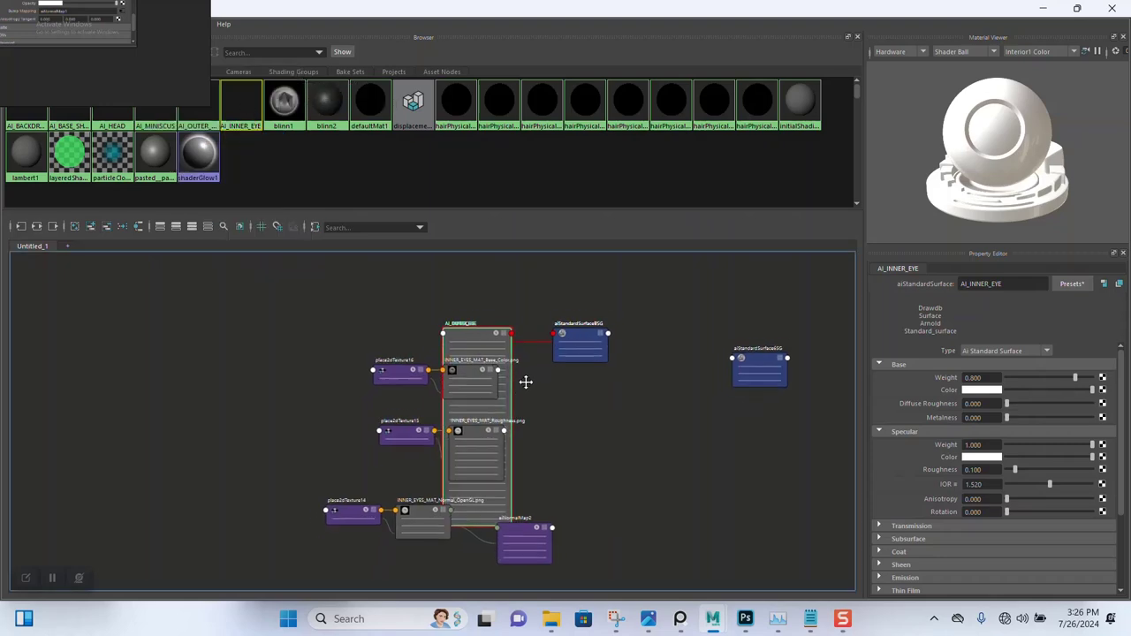
drag(439, 310, 541, 378)
scroll(541, 378, down, 3)
alt+middle_drag(612, 372, 606, 351)
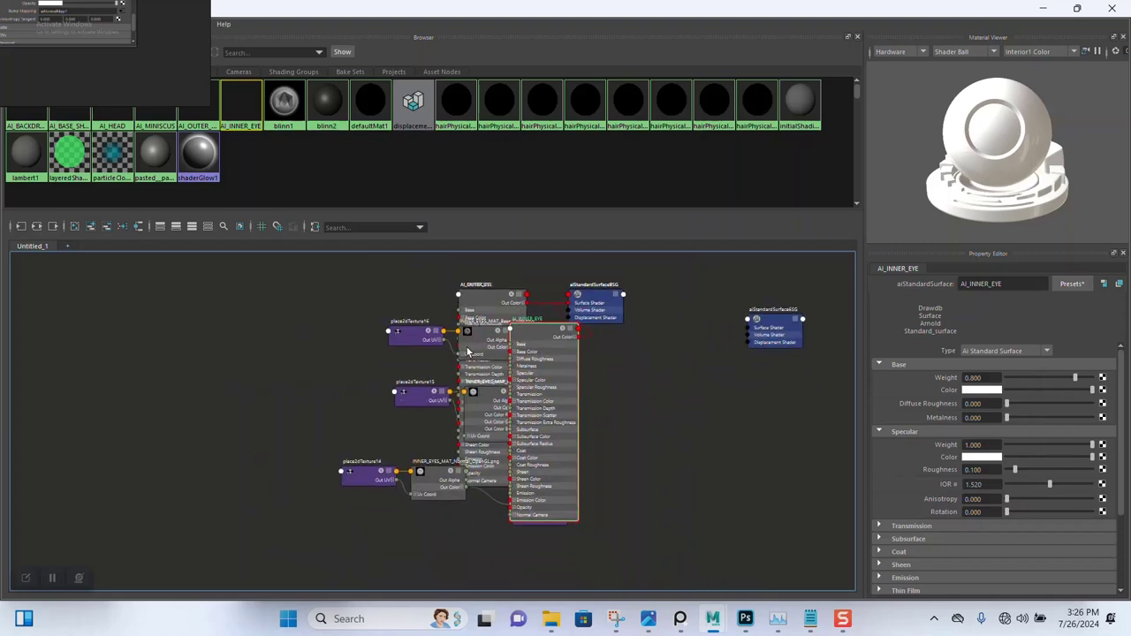
click(417, 337)
drag(499, 311, 701, 357)
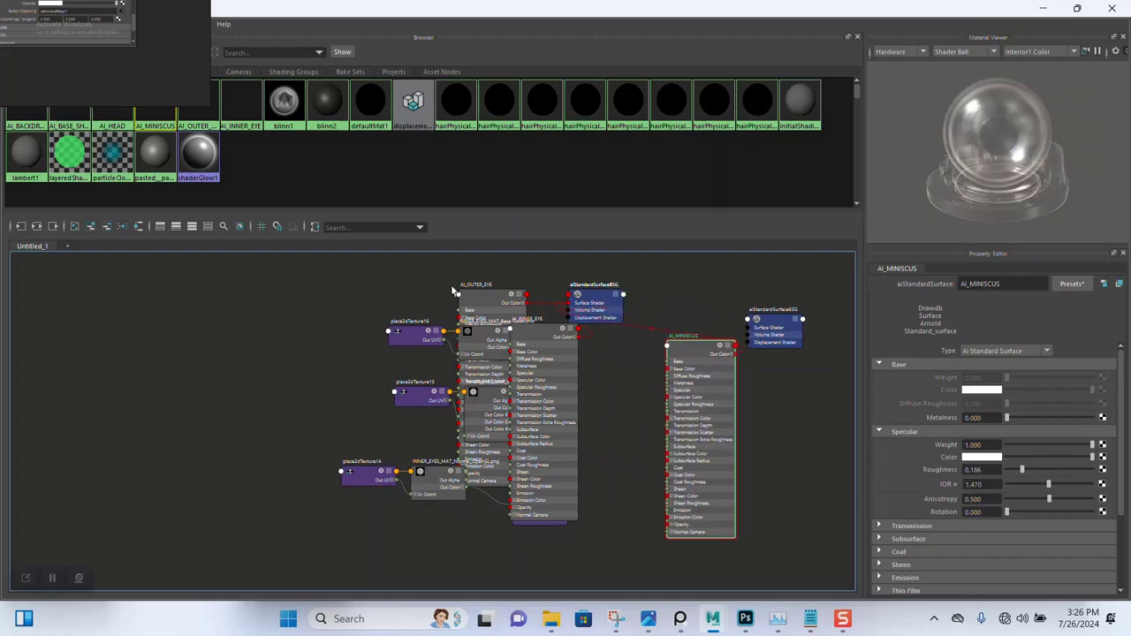
Select all nodes in the Hypershade graph and rearrange them into an ordered layout
scroll(422, 334, down, 3)
drag(336, 271, 757, 519)
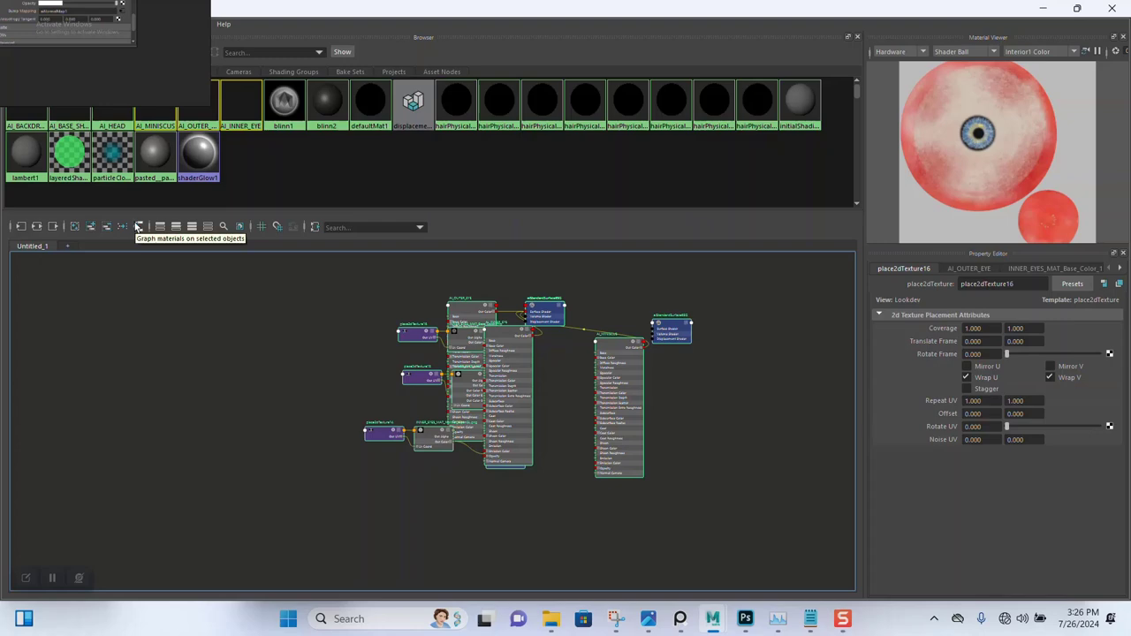
click(122, 227)
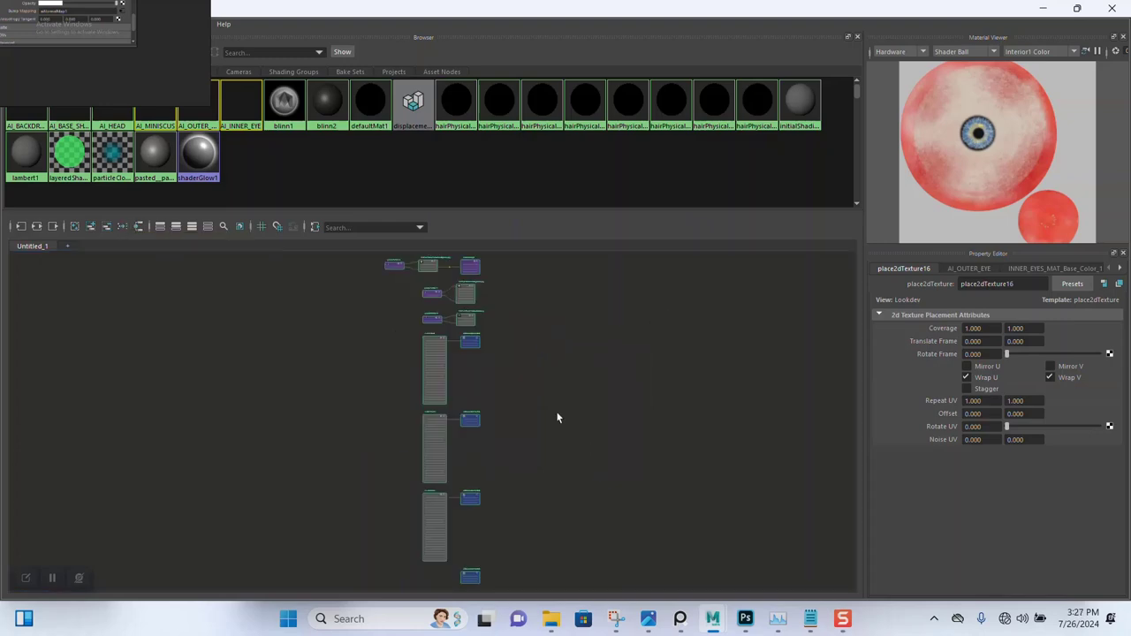
key(f)
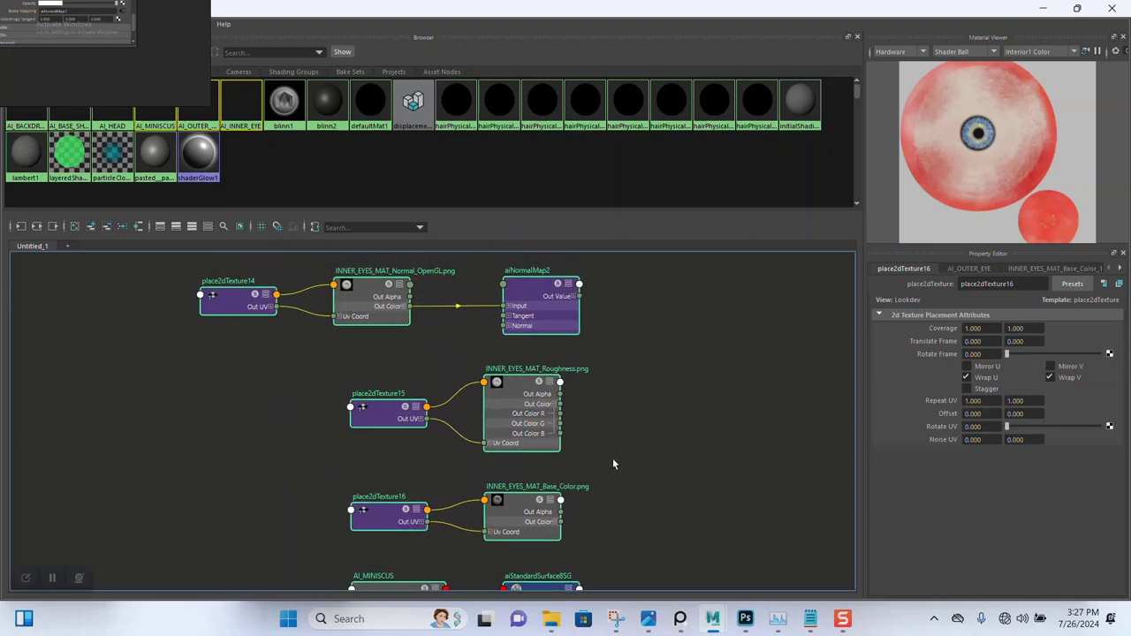
Delete the old inner-eye normal, roughness and base color texture nodes together with their placement and aiNormalMap nodes
scroll(612, 464, down, 3)
drag(300, 300, 587, 511)
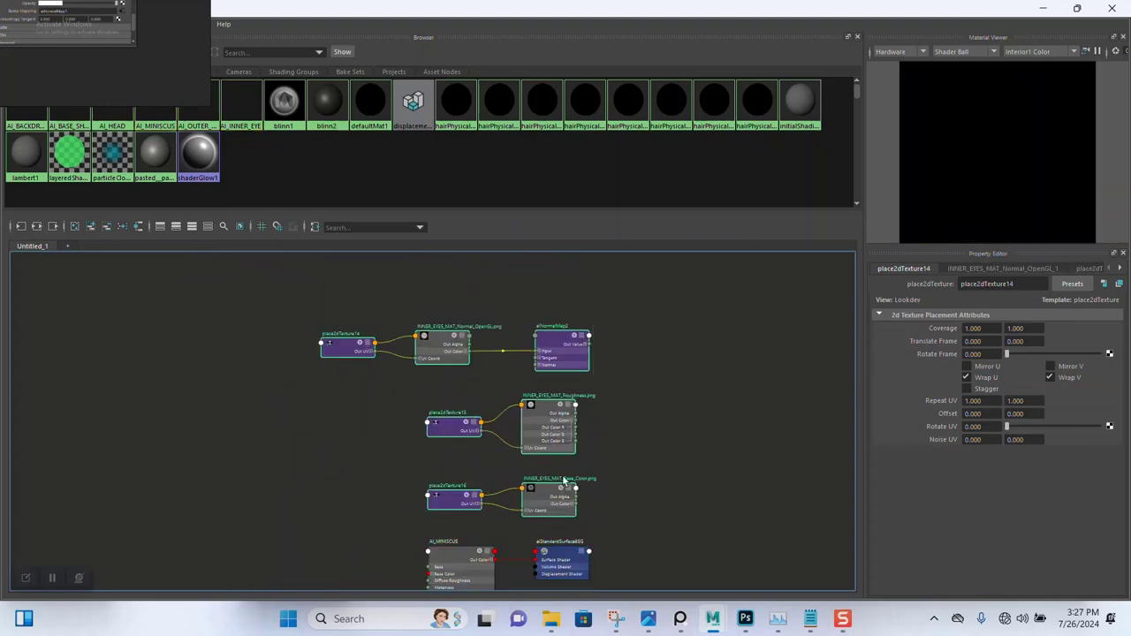
key(Delete)
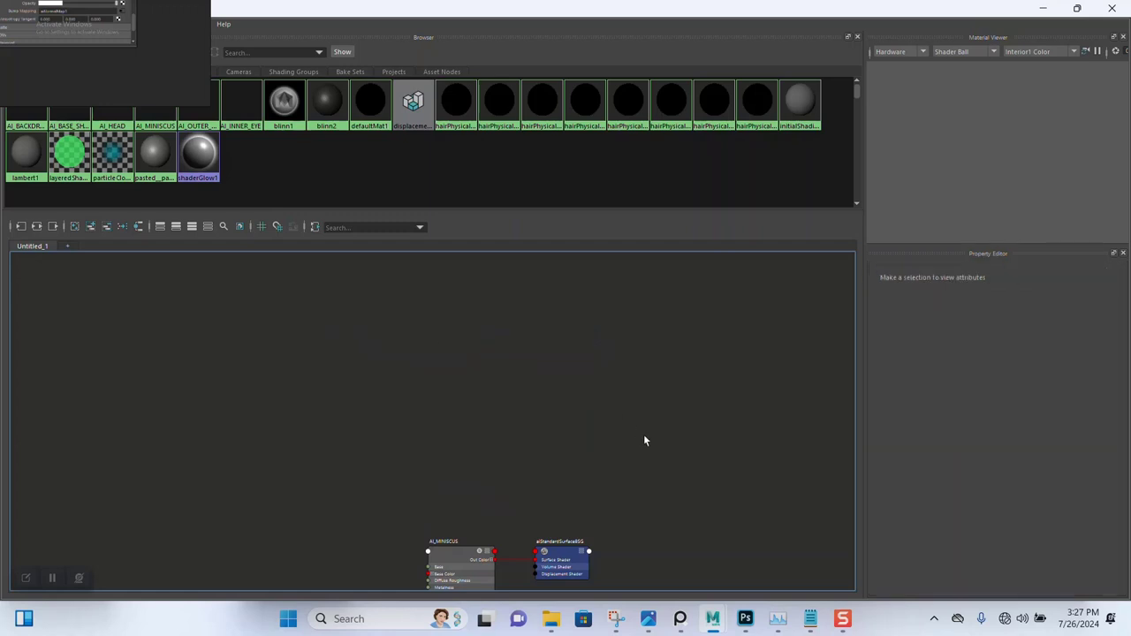
Graph the network of the AI_INNER_EYE material in the Hypershade
click(246, 104)
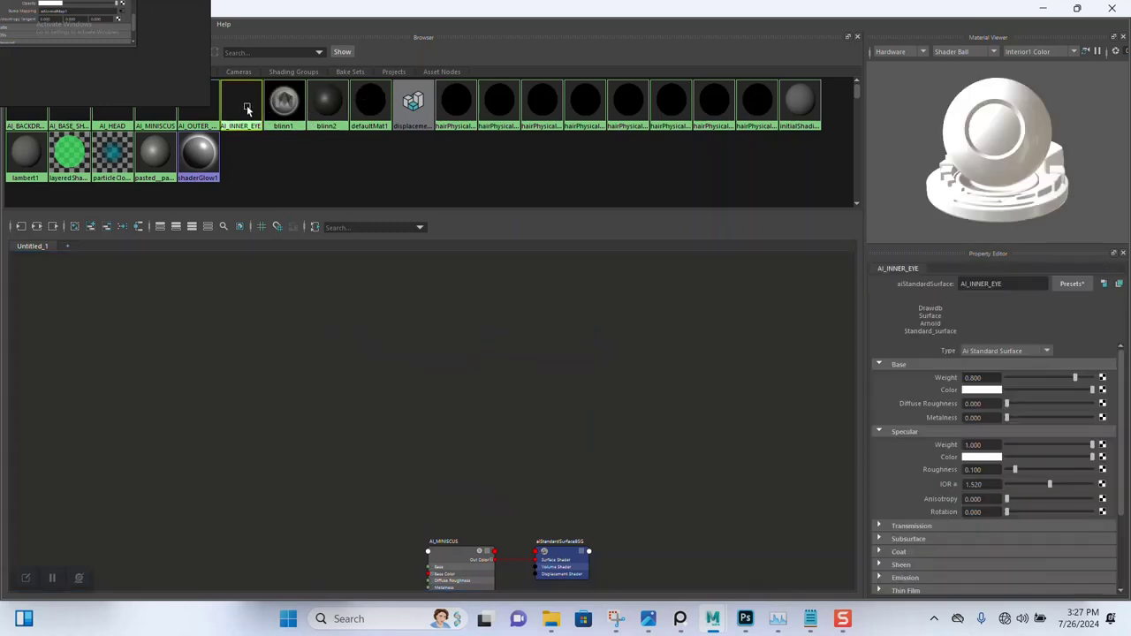
right_click(248, 109)
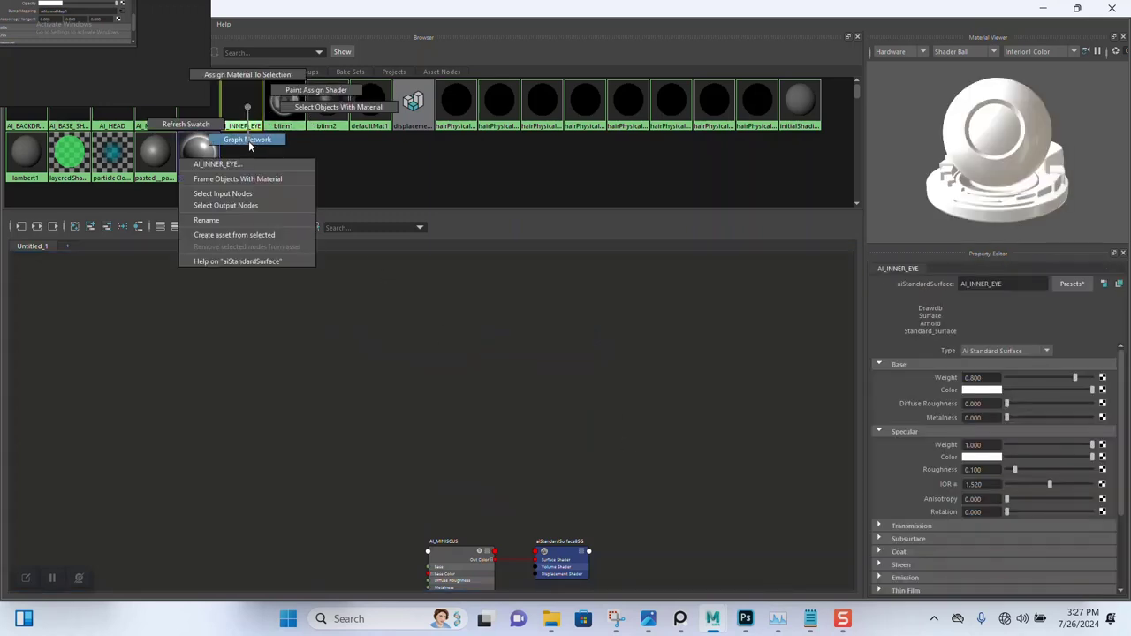
click(249, 143)
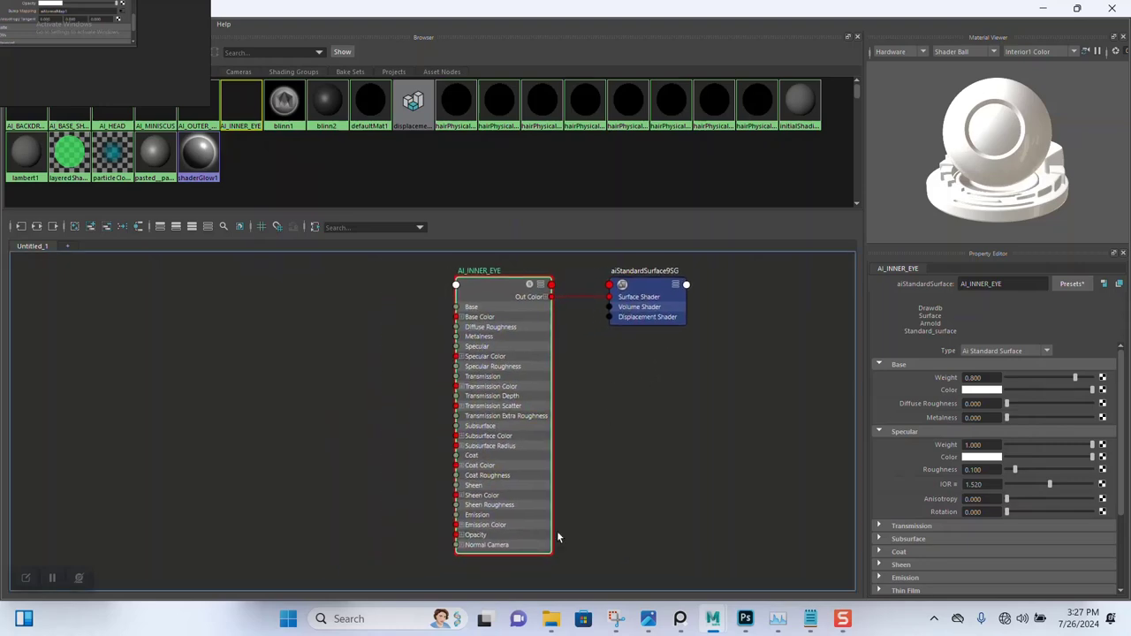
Import the INNER_EYES_MAT Base_Color, Normal_OpenGL and Roughness images from the SP TEXTURES folder into the Hypershade graph
click(549, 626)
click(432, 545)
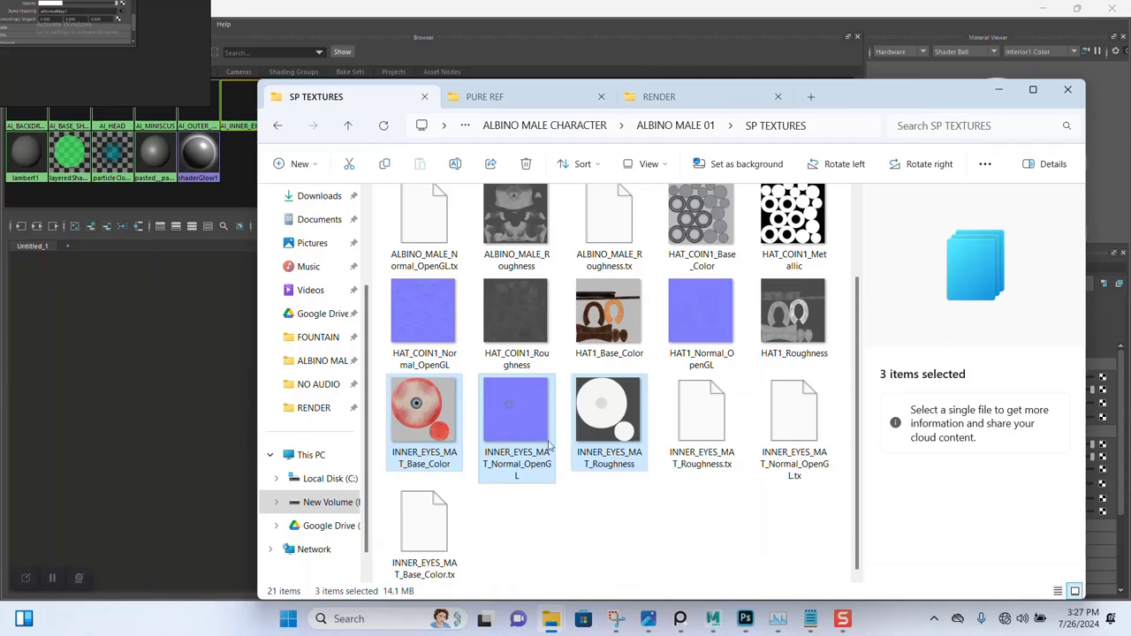
click(424, 410)
ctrl+click(541, 428)
ctrl+click(608, 424)
drag(433, 417, 144, 373)
click(147, 458)
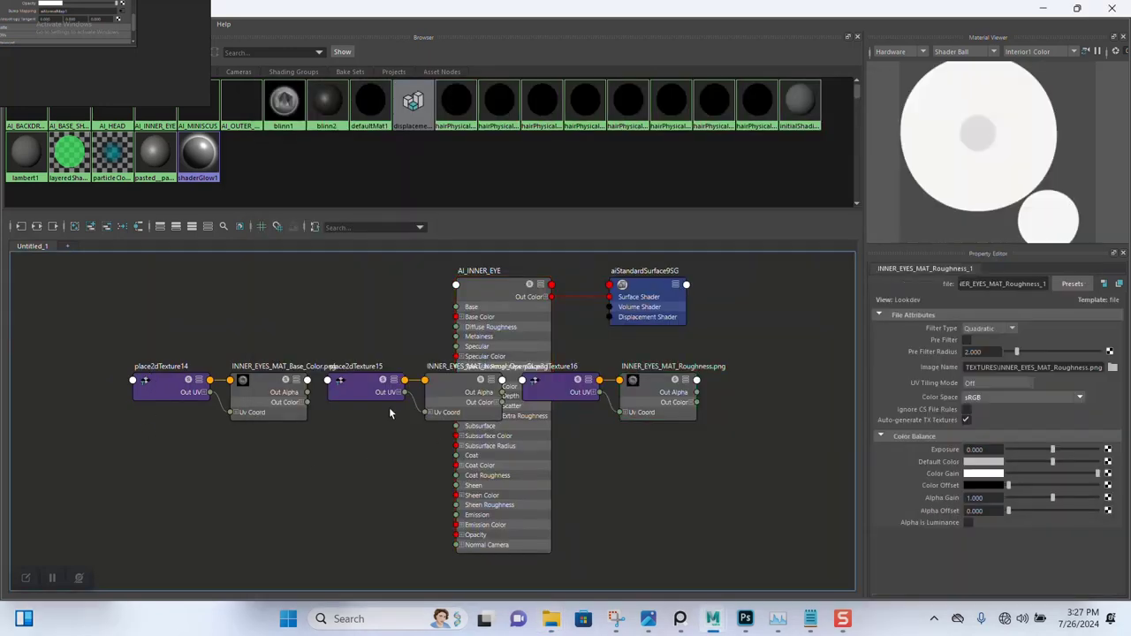
Stack the base color, normal and roughness texture nodes with their placement nodes ahead of the AI_INNER_EYE shader
drag(252, 438, 253, 438)
drag(177, 389, 193, 315)
click(364, 392)
shift+click(444, 410)
drag(450, 417, 262, 417)
click(564, 392)
shift+click(661, 412)
drag(661, 412, 232, 515)
alt+middle_drag(232, 515, 445, 458)
drag(444, 458, 358, 462)
alt+middle_drag(509, 482, 475, 460)
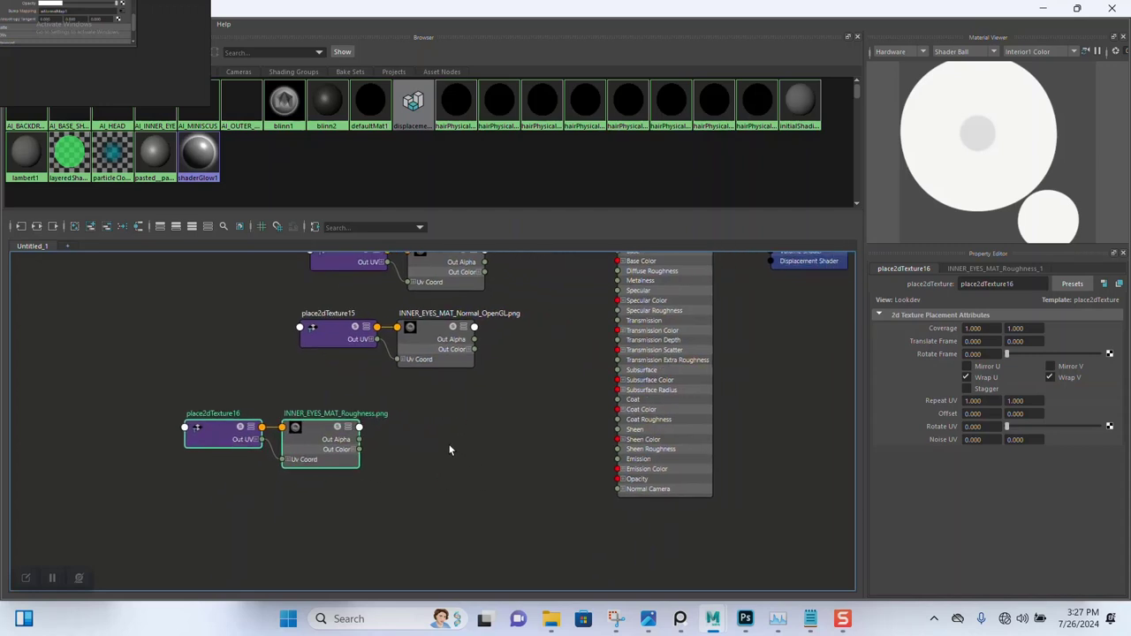
Swap the roughness and normal texture nodes so the roughness pair sits above the normal pair
scroll(451, 449, up, 3)
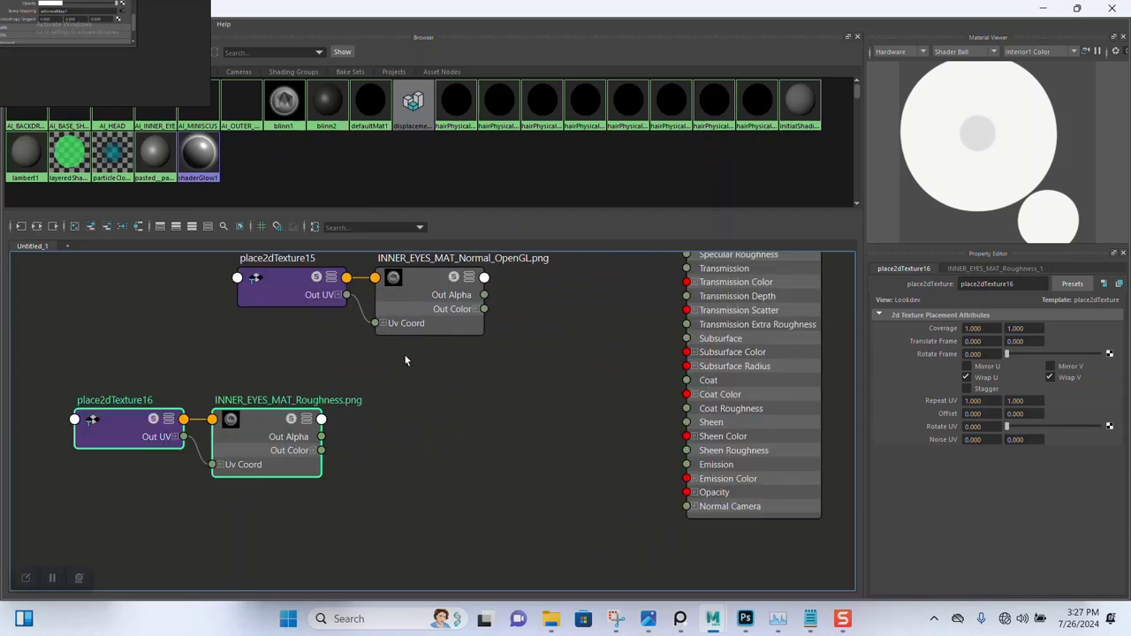
scroll(406, 360, down, 2)
mouse_move(380, 318)
mouse_down()
mouse_move(392, 336)
mouse_move(430, 336)
mouse_move(380, 318)
mouse_up()
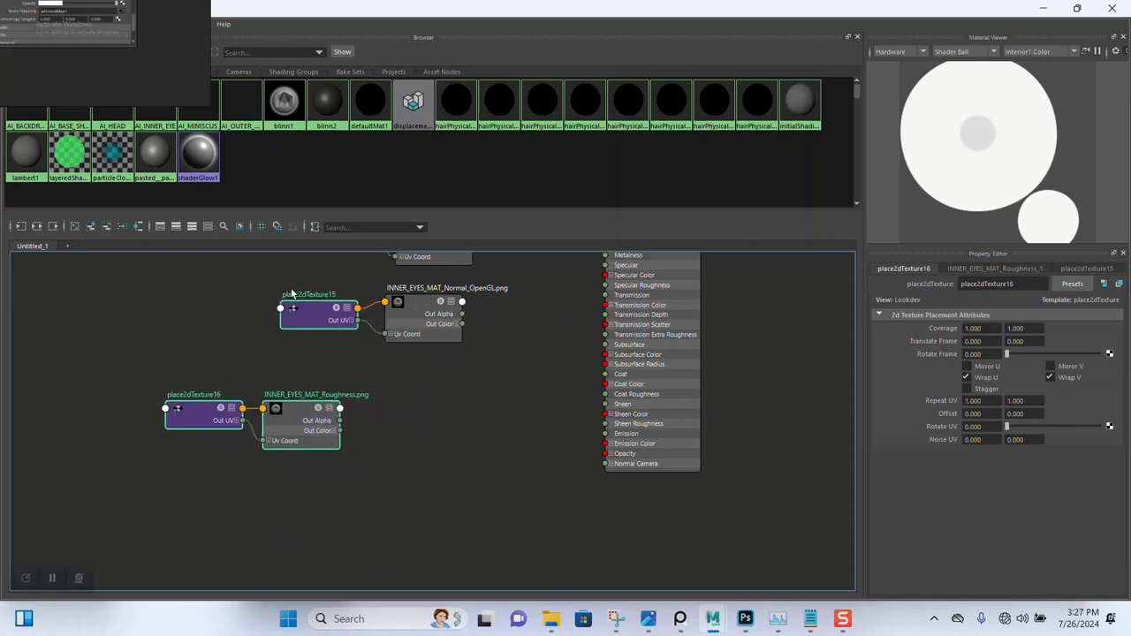
click(338, 345)
drag(311, 287, 399, 540)
drag(181, 366, 427, 316)
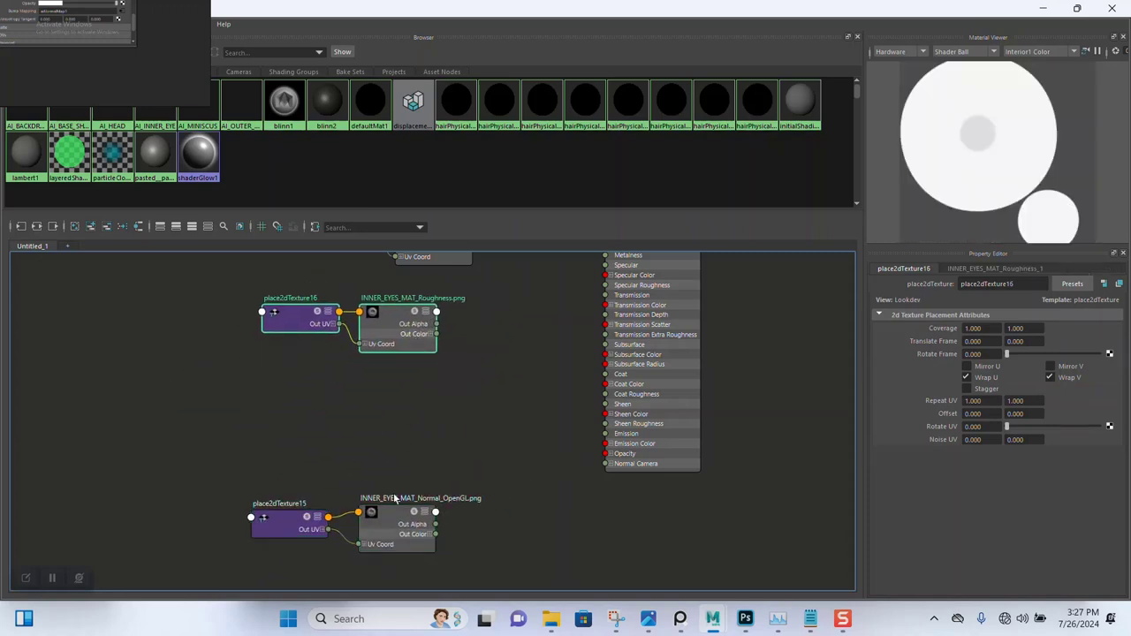
drag(254, 468, 387, 478)
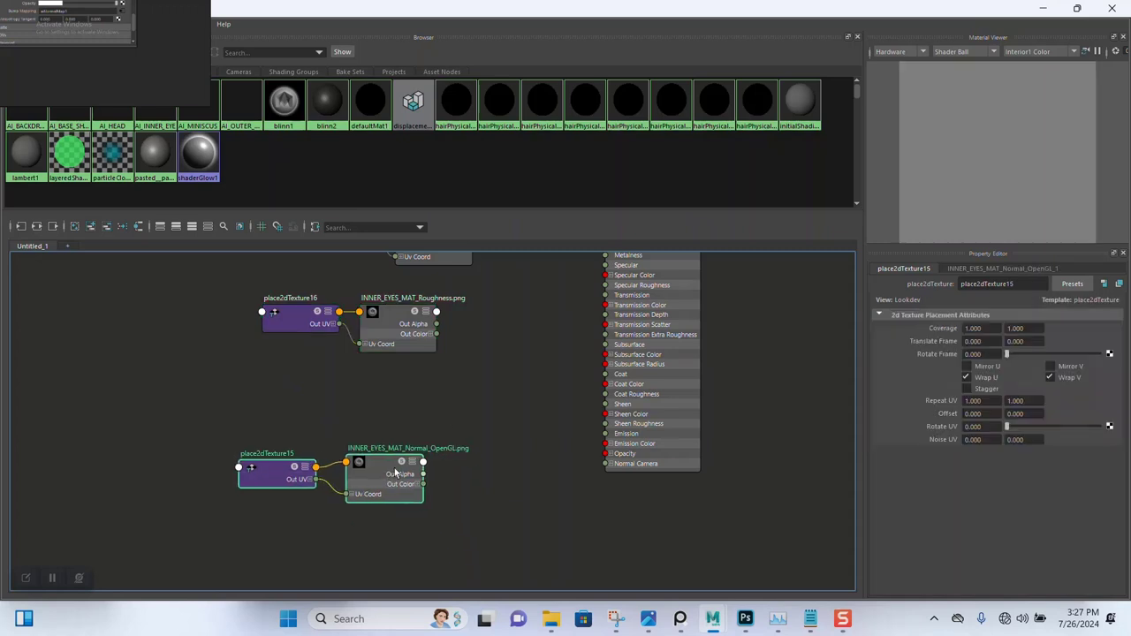
Add an aiNormalMap node beside the INNER_EYES_MAT_Normal_OpenGL texture
click(380, 472)
click(481, 479)
key(Tab)
text(ain)
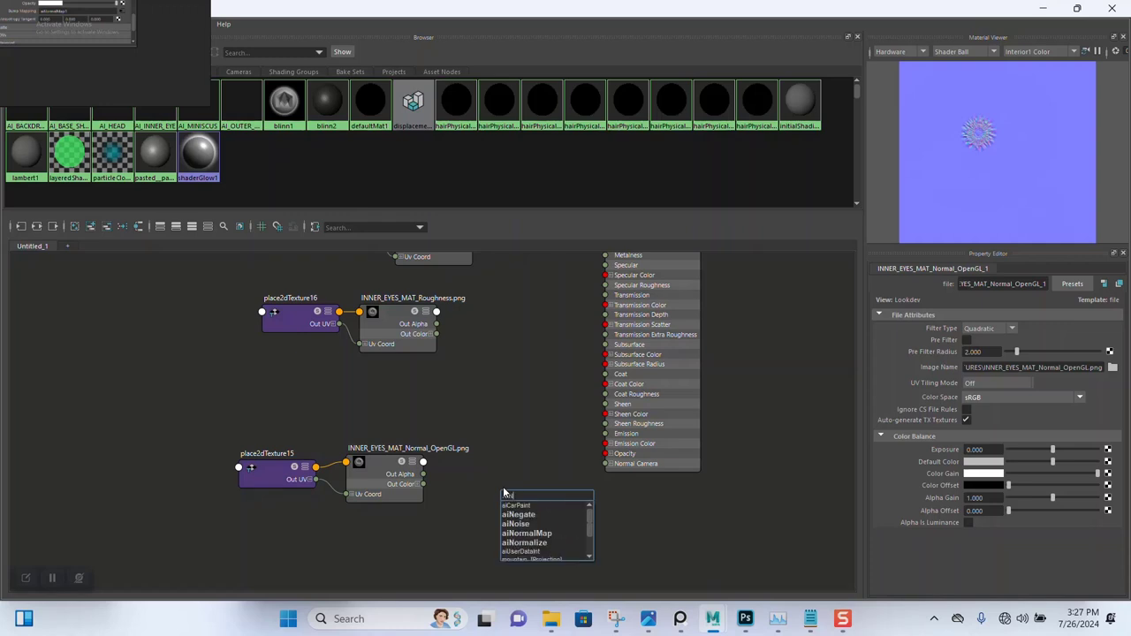
click(530, 534)
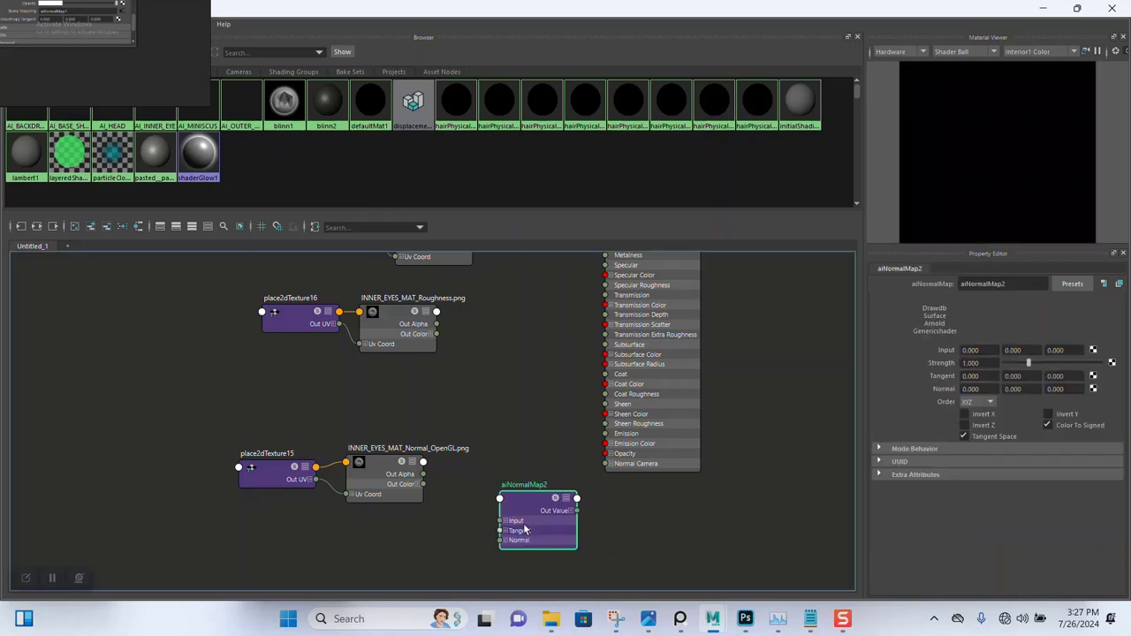
Connect the normal texture's Out Color to the aiNormalMap Input, and its Out Value to AI_INNER_EYE's Normal Camera
drag(450, 508, 481, 458)
click(518, 497)
scroll(486, 453, up, 3)
drag(542, 518, 513, 462)
drag(395, 497, 477, 492)
drag(582, 478, 639, 477)
alt+middle_drag(525, 368, 487, 378)
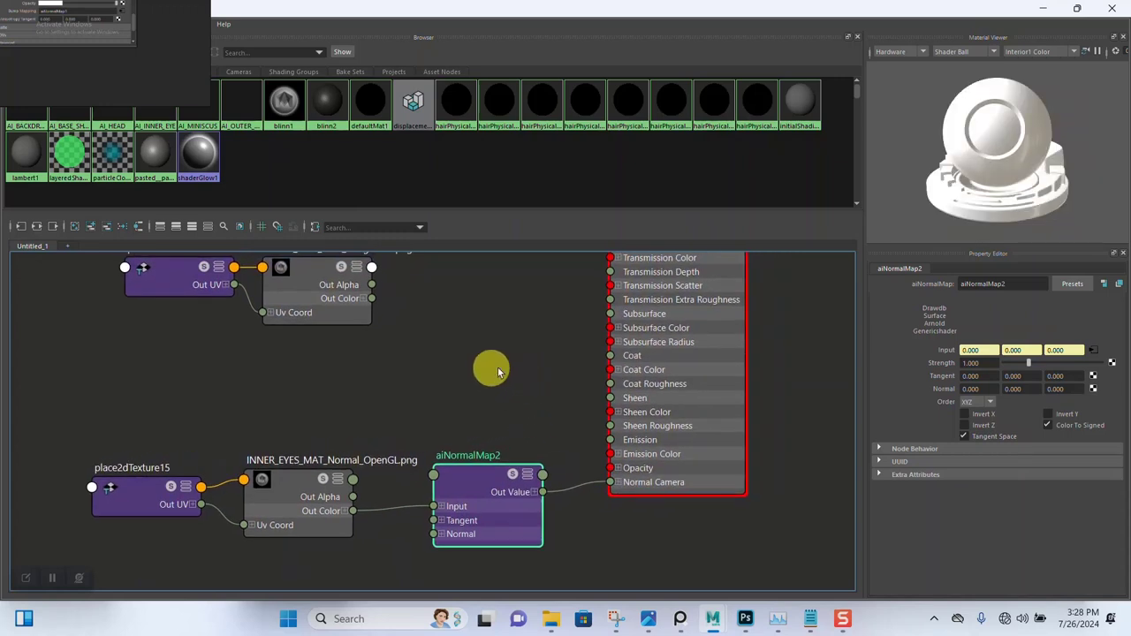
Expand the roughness texture's Out Color and connect its Out Color R to AI_INNER_EYE's Specular Roughness
alt+middle_drag(424, 352, 424, 360)
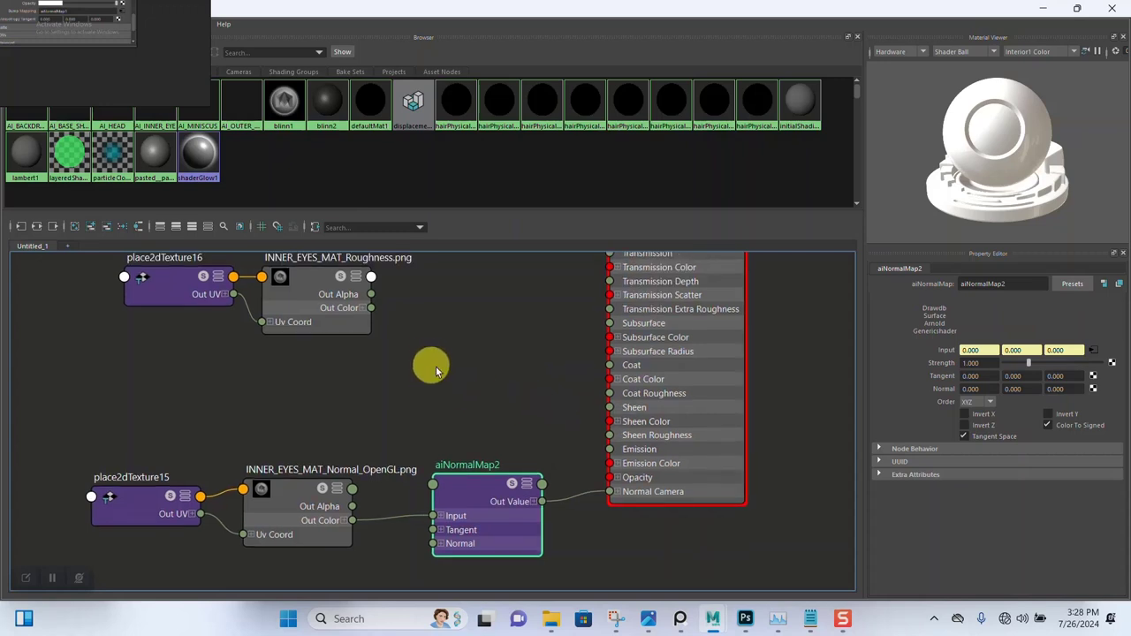
click(362, 309)
drag(370, 323, 551, 301)
alt+middle_drag(542, 330, 512, 421)
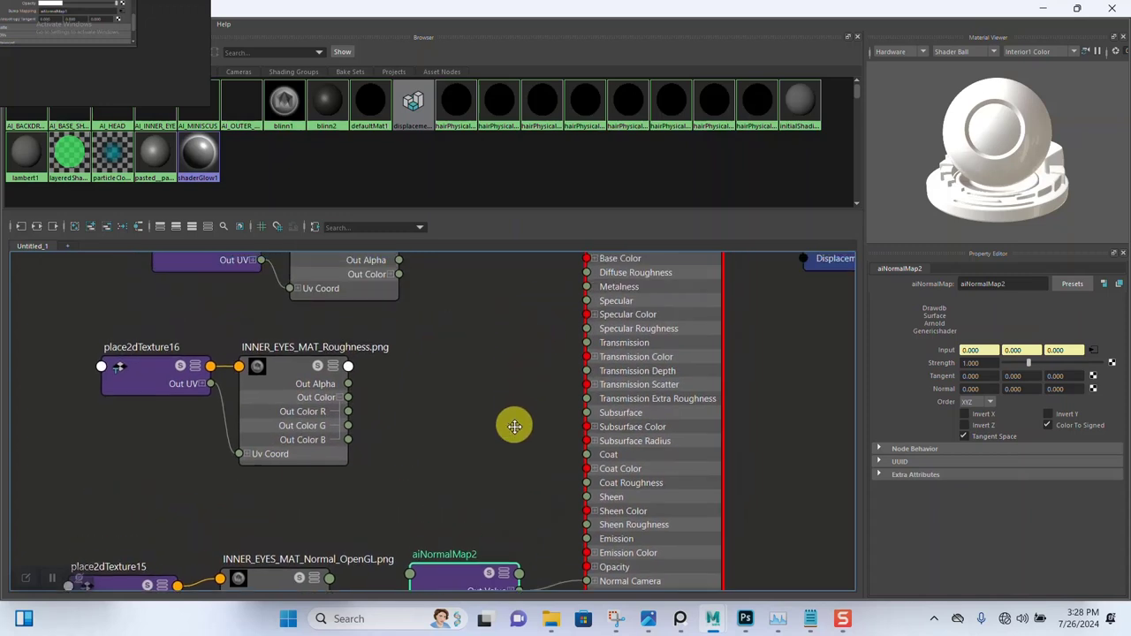
drag(363, 423, 606, 338)
alt+middle_drag(456, 345, 430, 419)
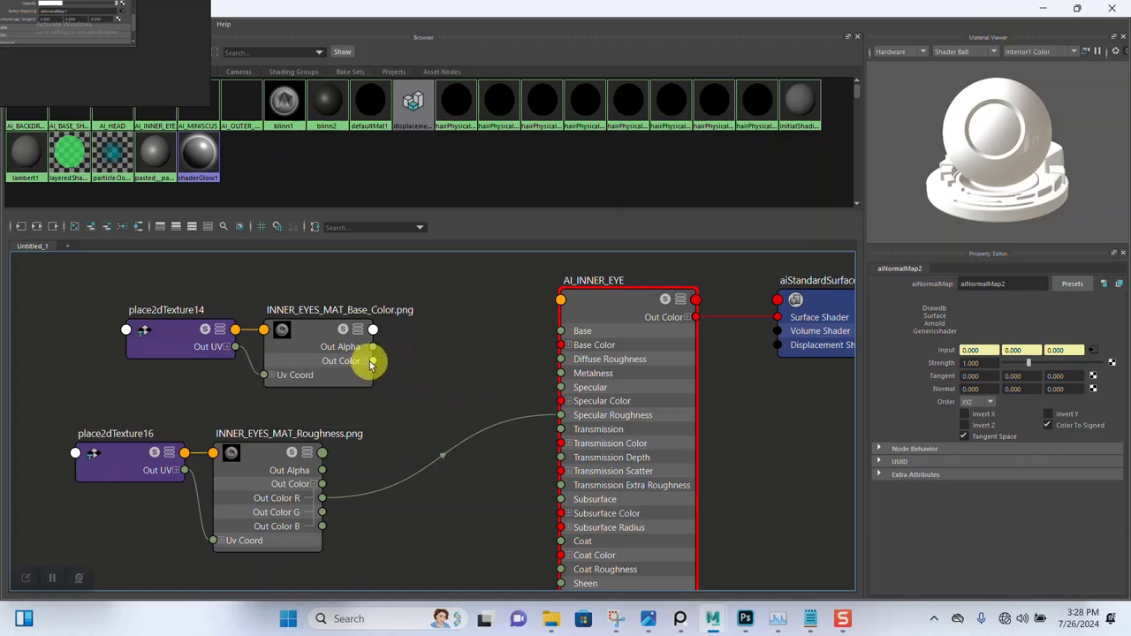
Connect the base color texture's Out Color to AI_INNER_EYE's Base Color and save the scene
drag(387, 362, 560, 344)
alt+middle_drag(505, 475, 500, 351)
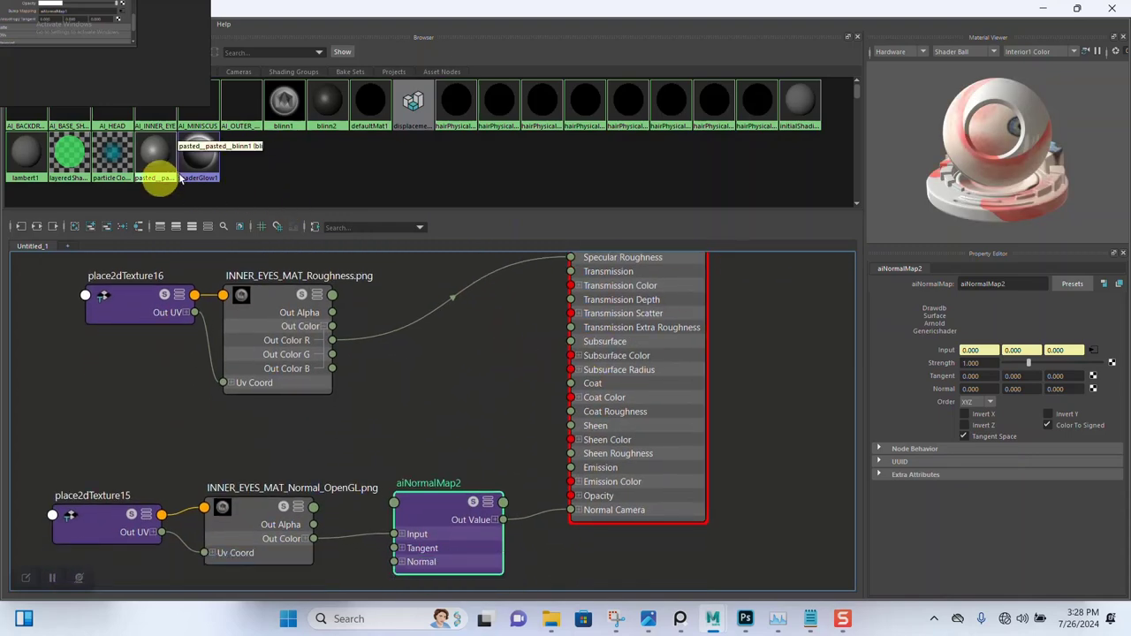
click(1043, 8)
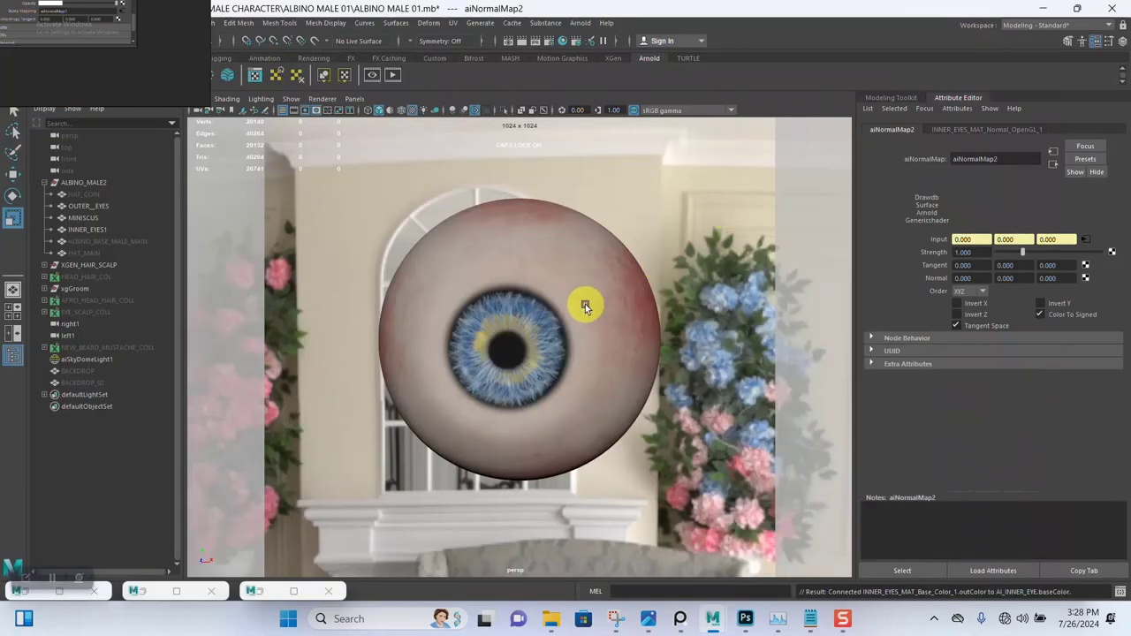
key(ctrl+s)
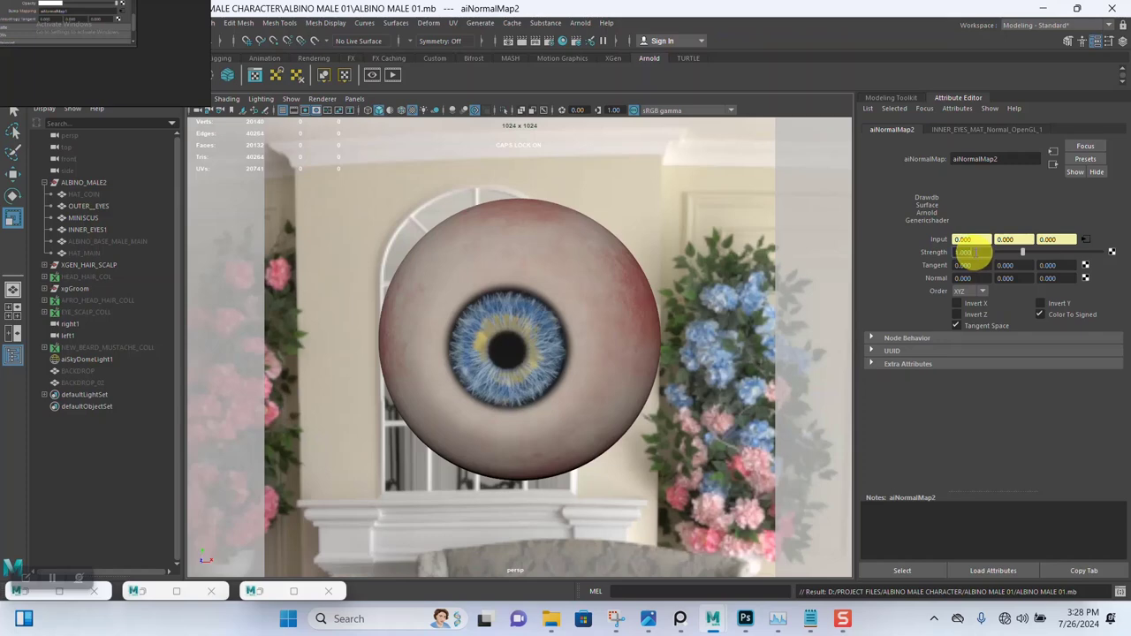
Set the aiNormalMap2 Strength to 1.5 and review the stored eye snapshot in the Arnold RenderView
click(965, 253)
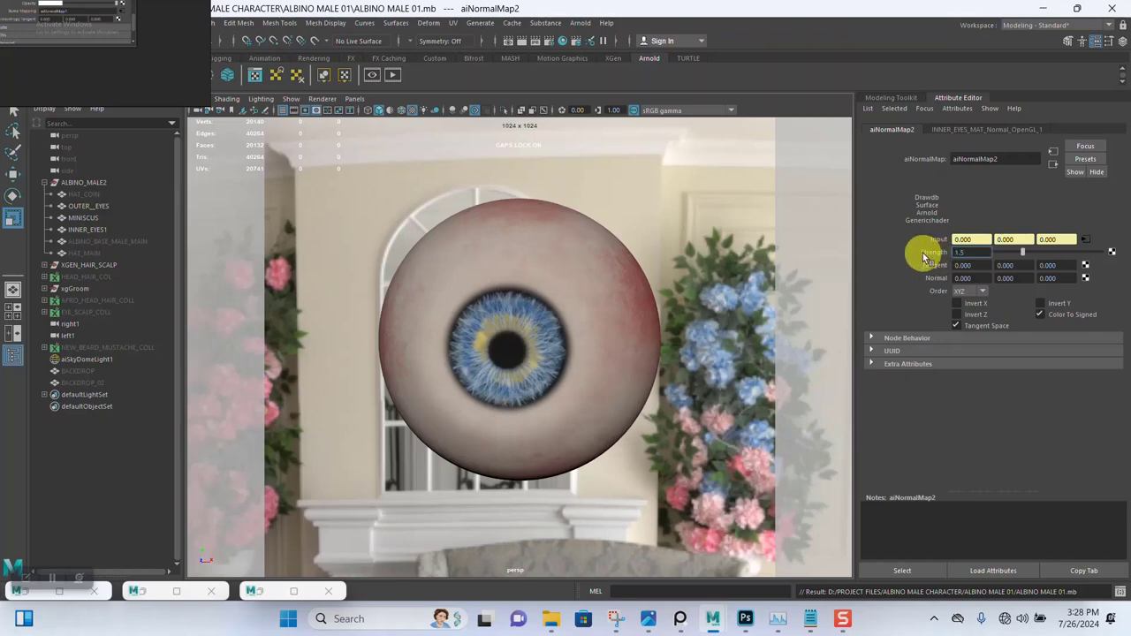
click(291, 590)
click(332, 556)
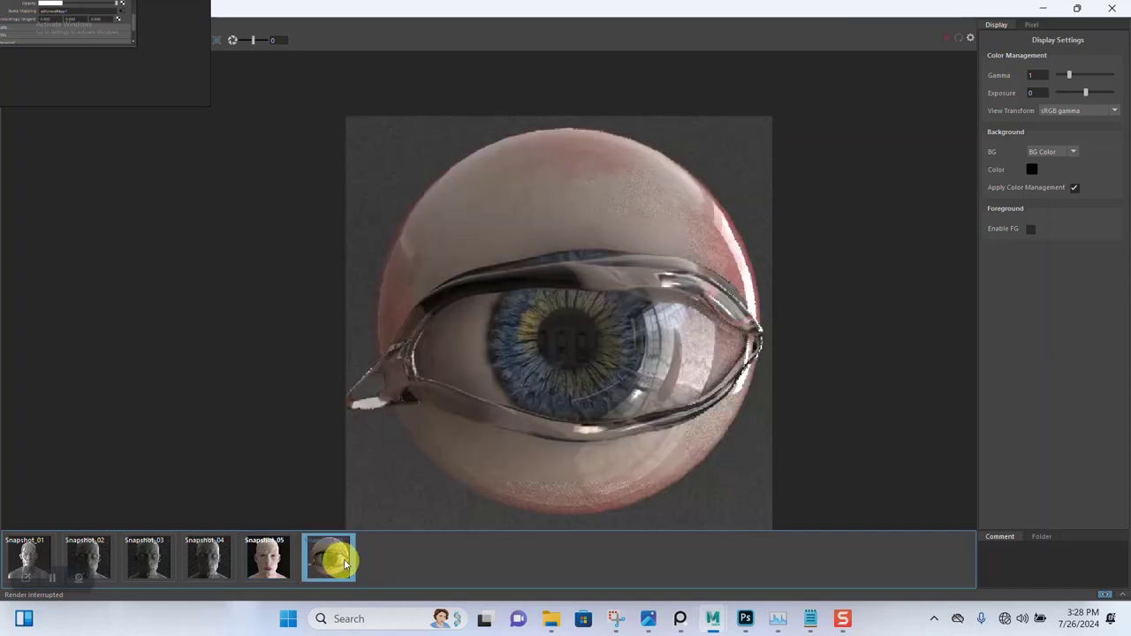
click(1043, 9)
Hide the MINISCUS mesh so only the eyeballs remain in view, and save the scene
alt+drag(530, 372, 540, 359)
scroll(539, 359, up, 5)
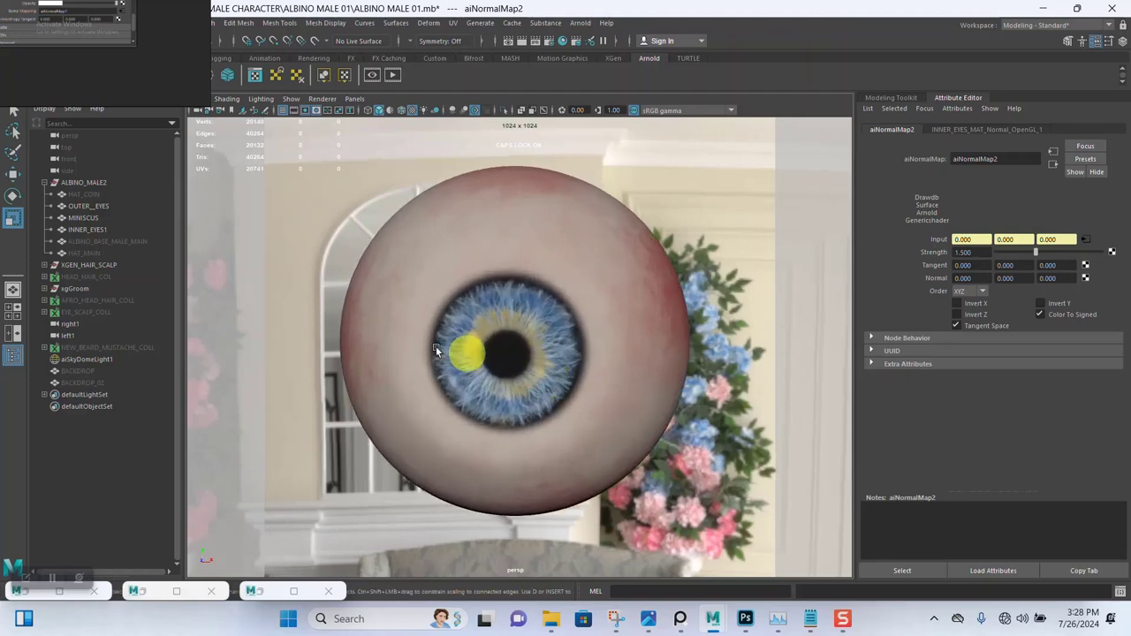
click(91, 217)
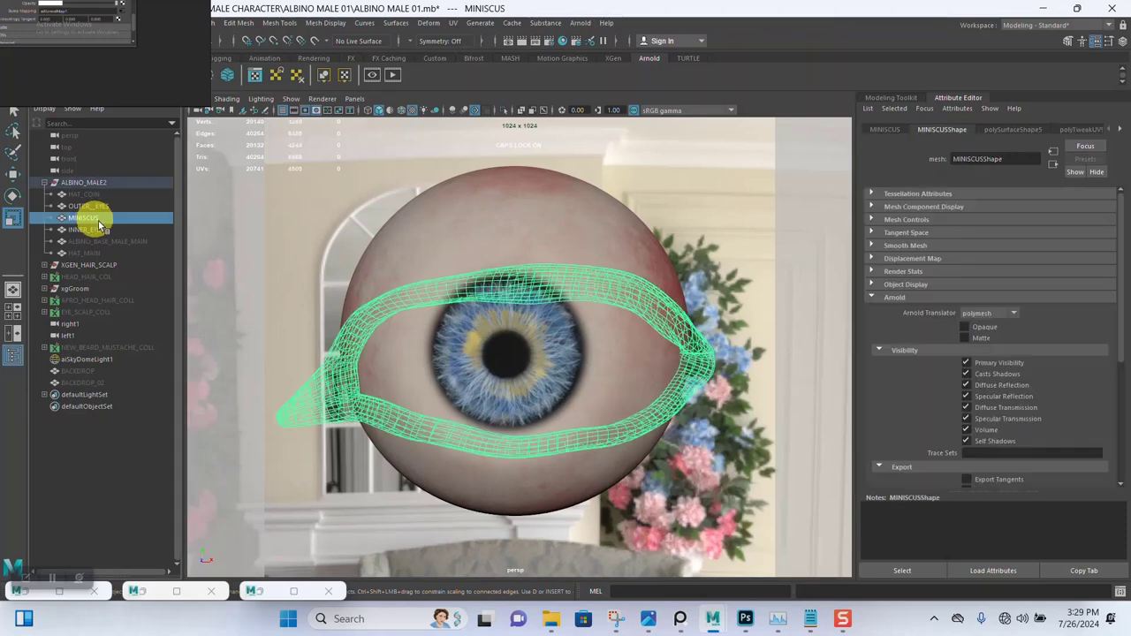
key(ctrl+h)
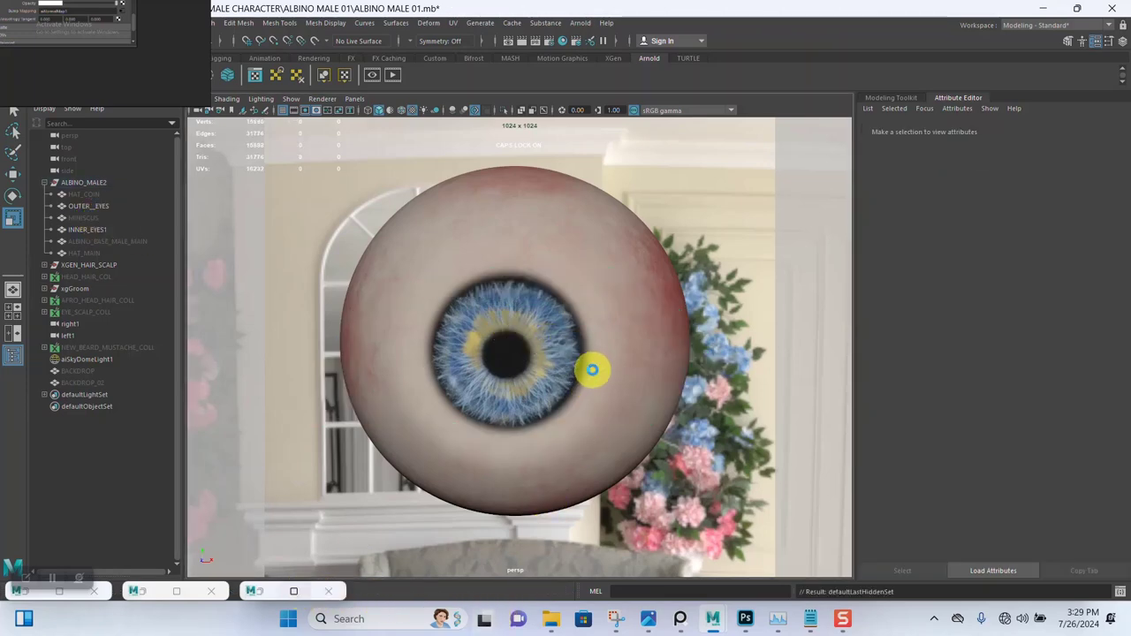
key(ctrl+s)
Run a test render of the eye without the meniscus in the Arnold RenderView
click(293, 590)
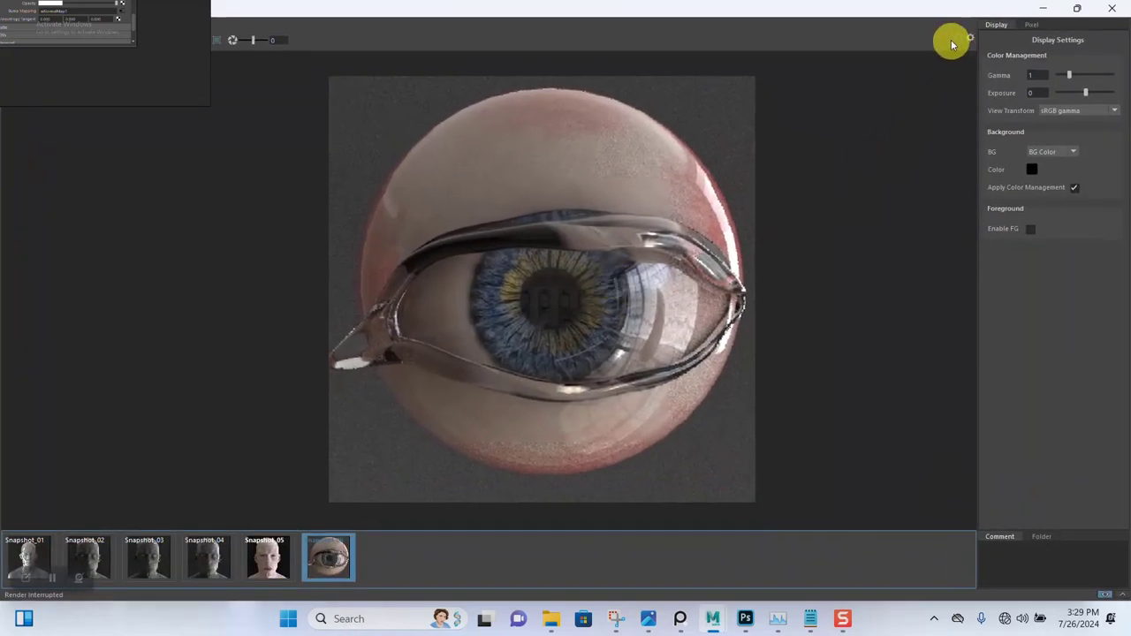
click(327, 557)
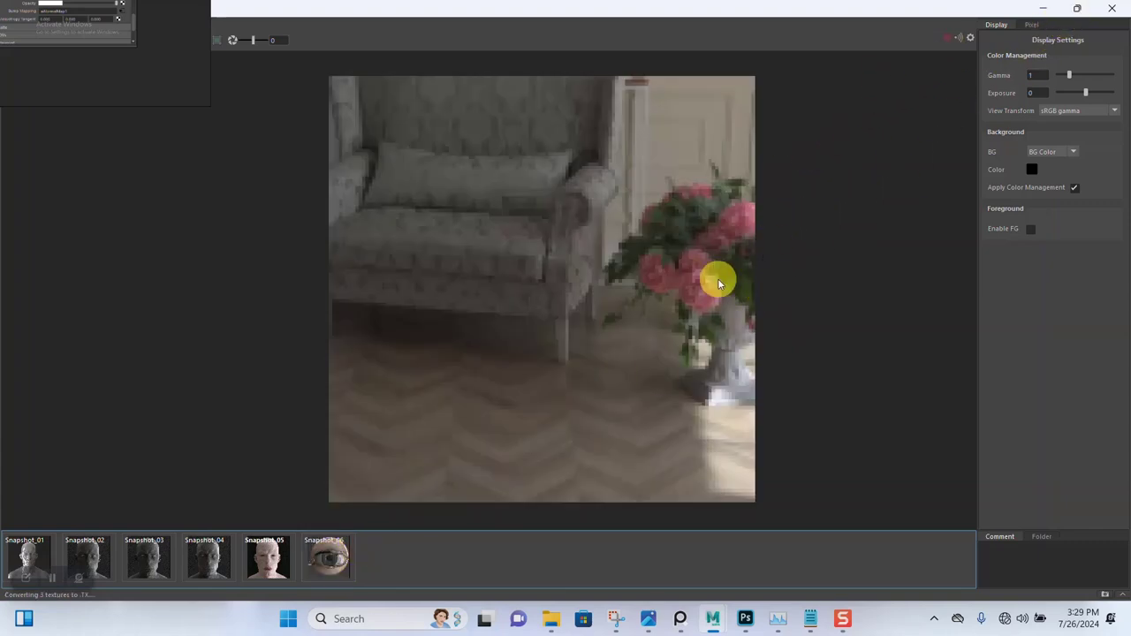
key(super+Down)
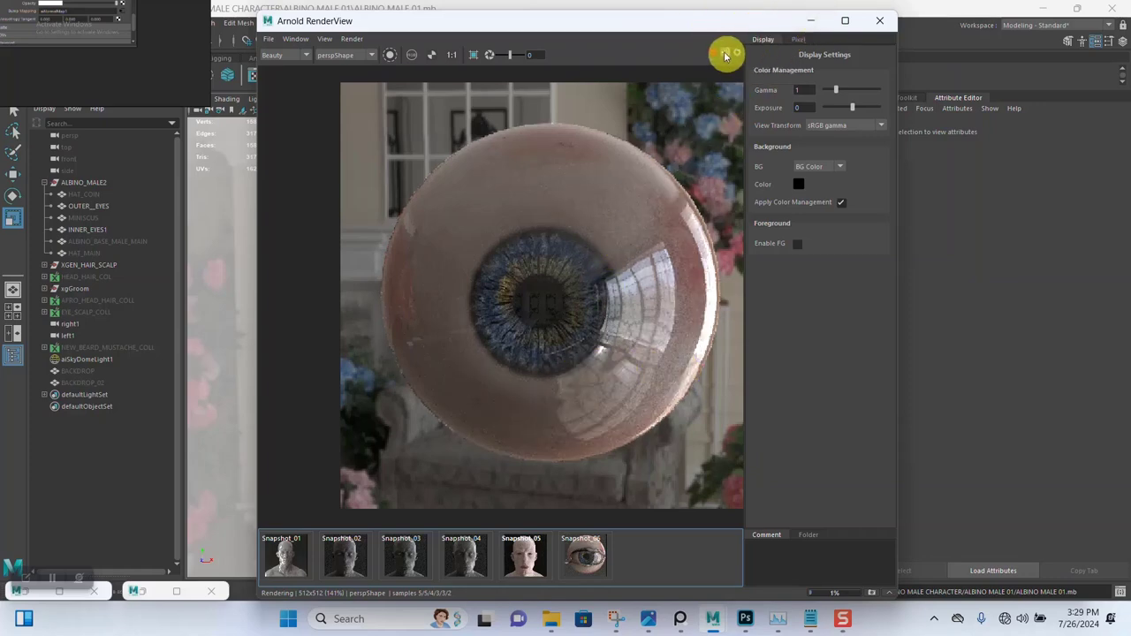
click(809, 21)
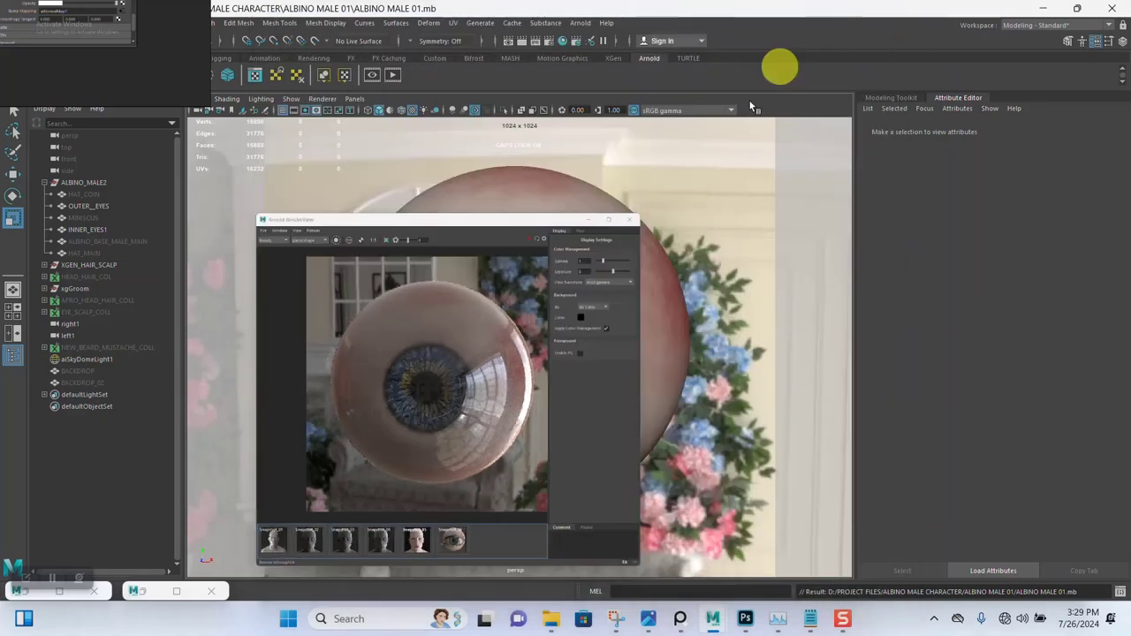
Reframe the eyeball slightly closer from a new angle and render it again
mouse_move(538, 371)
alt+mouse_down()
mouse_move(569, 377)
mouse_move(550, 382)
alt+mouse_up()
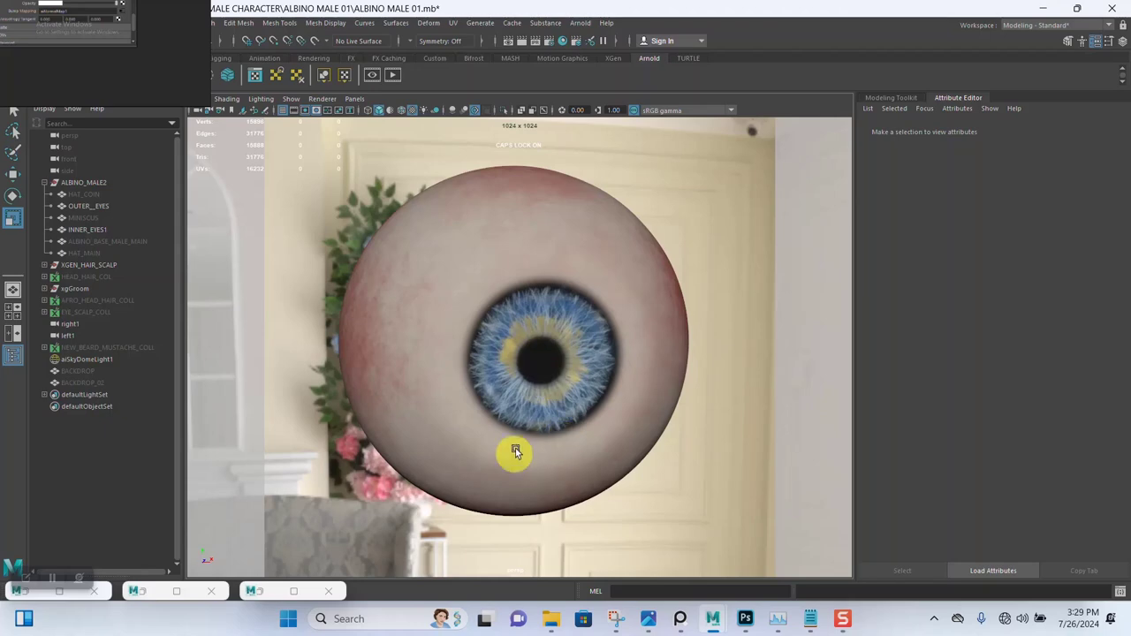
alt+right_drag(469, 409, 480, 425)
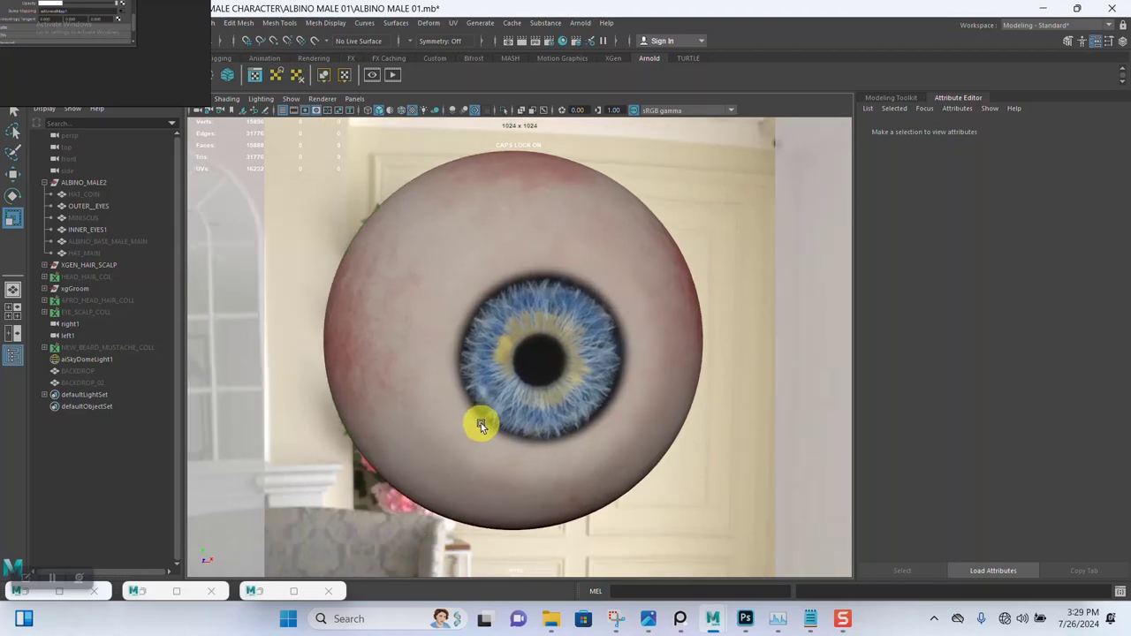
click(285, 586)
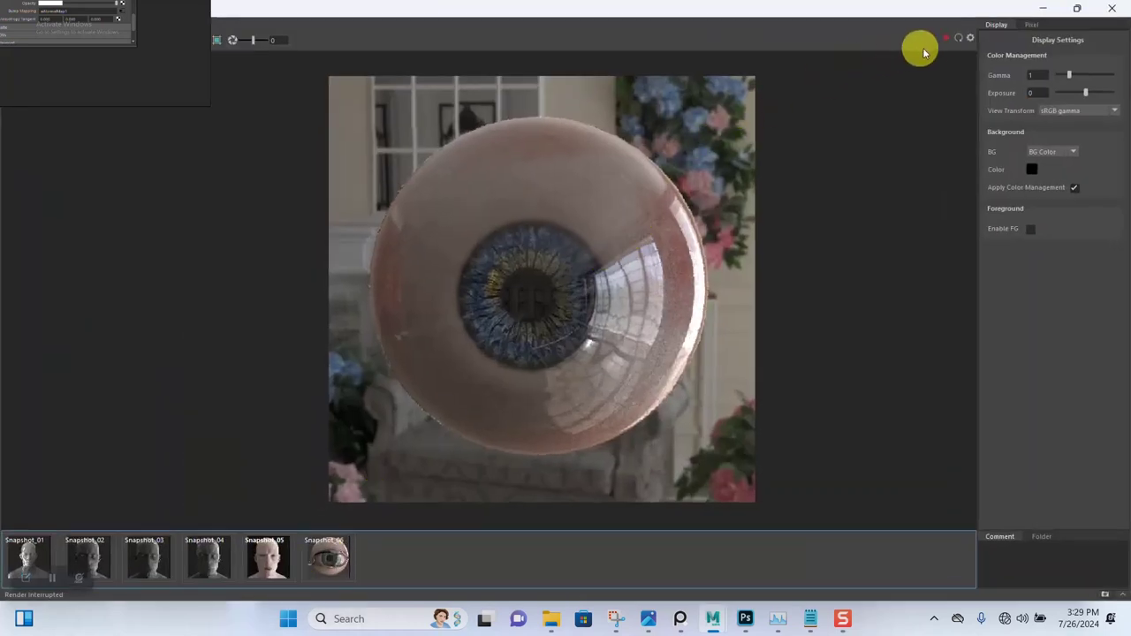
click(947, 40)
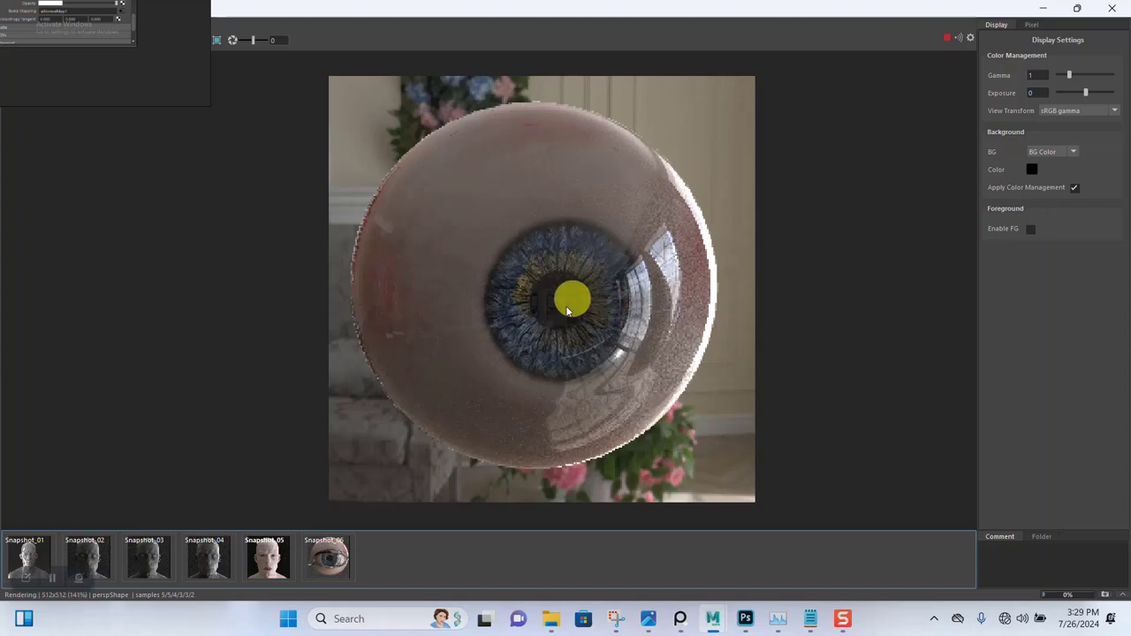
Examine the rendered iris, pupil and outer-eye reflections up close, stop the render and return to the scene
scroll(568, 309, up, 3)
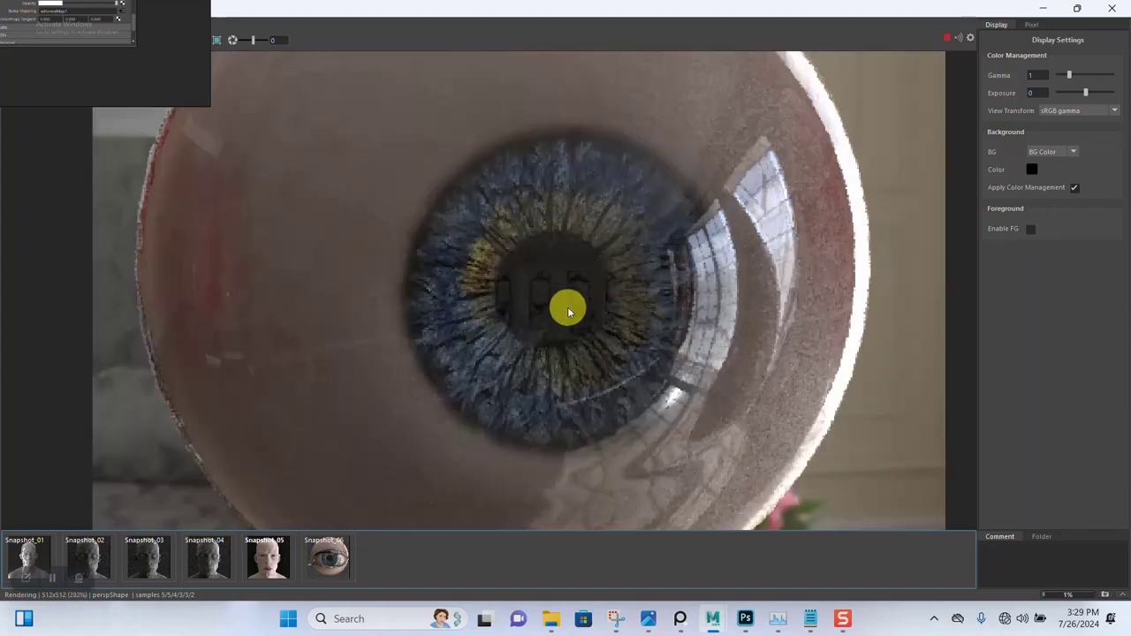
scroll(568, 309, down, 3)
scroll(567, 310, up, 2)
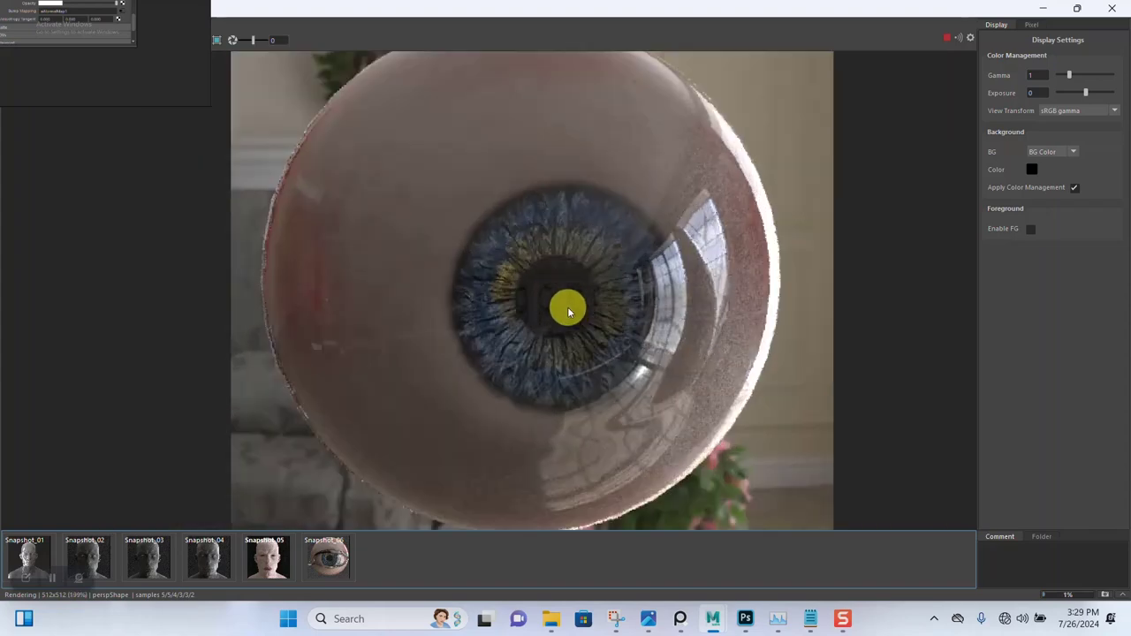
scroll(603, 313, down, 2)
scroll(602, 312, up, 1)
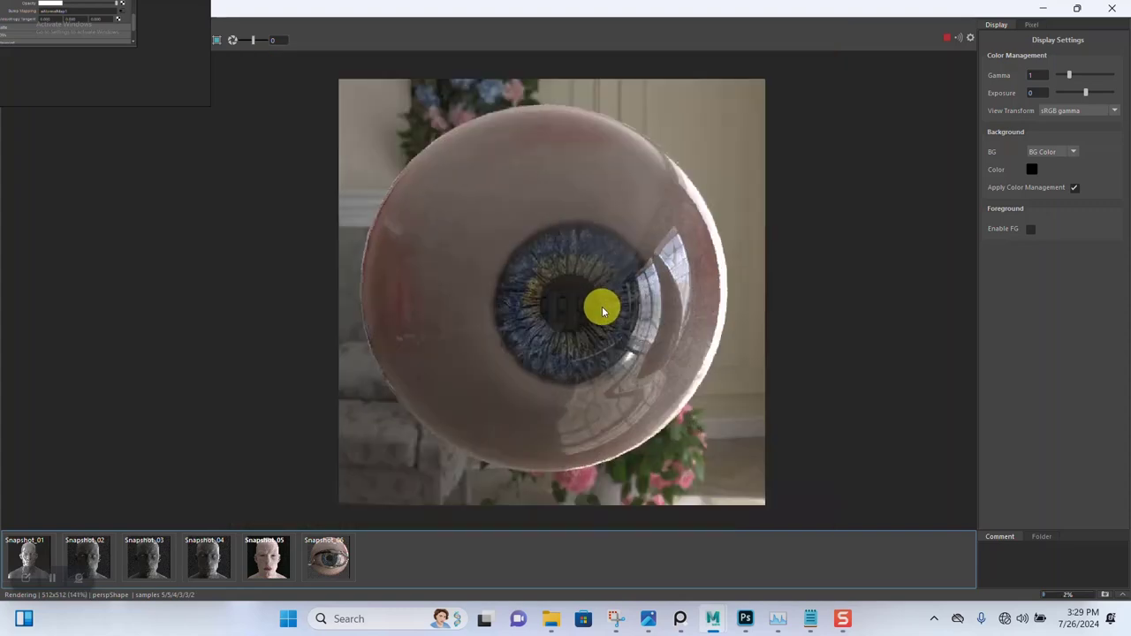
scroll(603, 311, down, 1)
scroll(601, 305, up, 1)
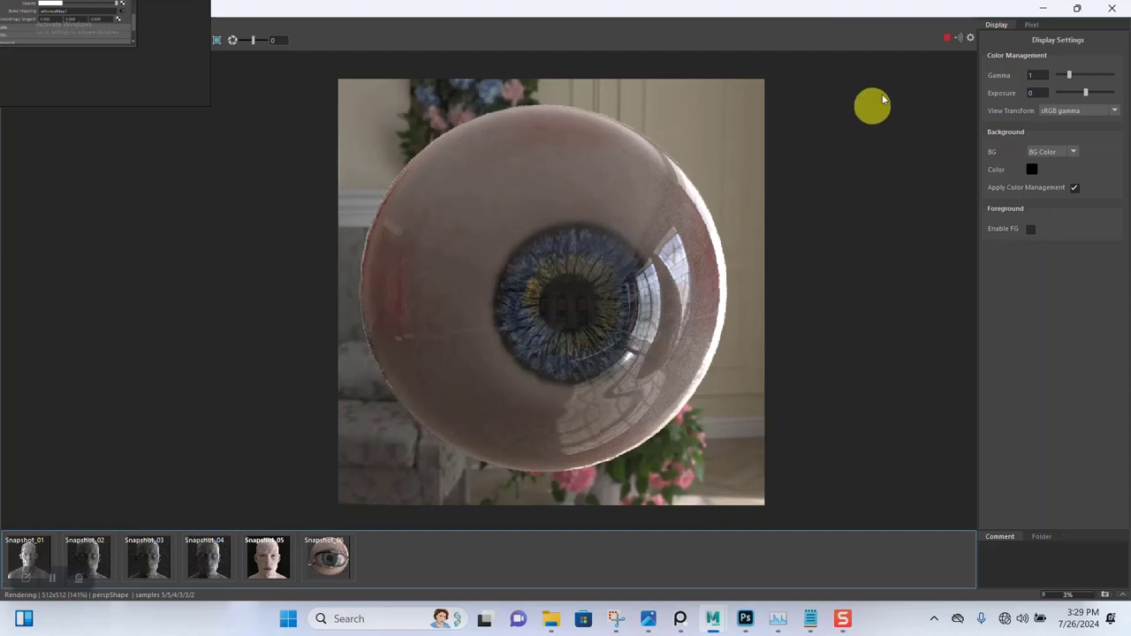
click(948, 40)
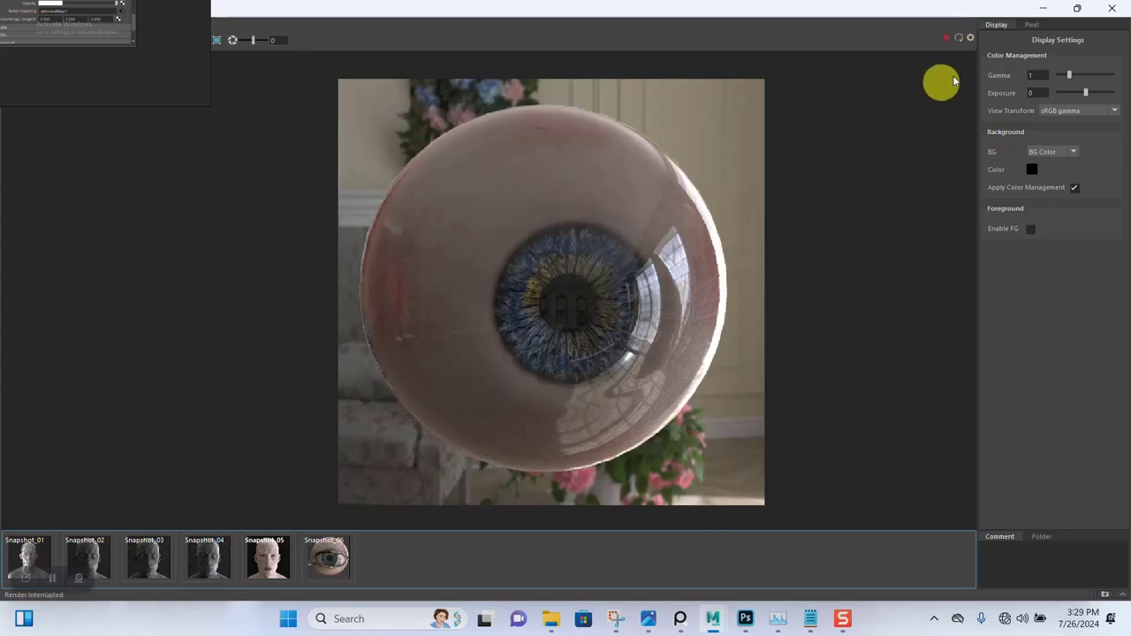
click(1069, 10)
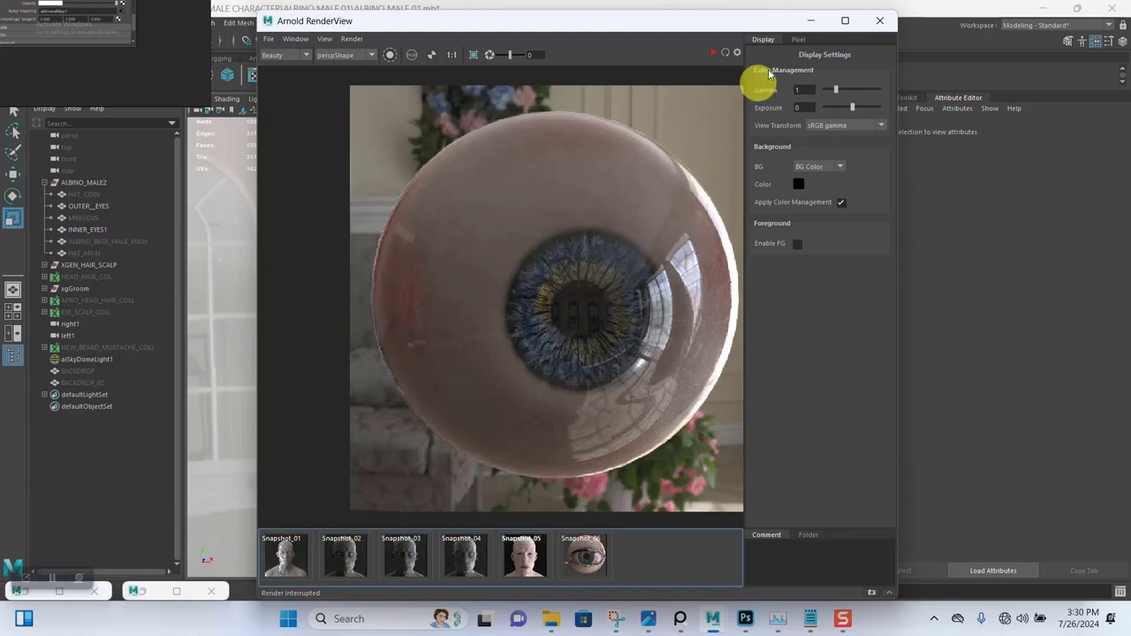
click(810, 21)
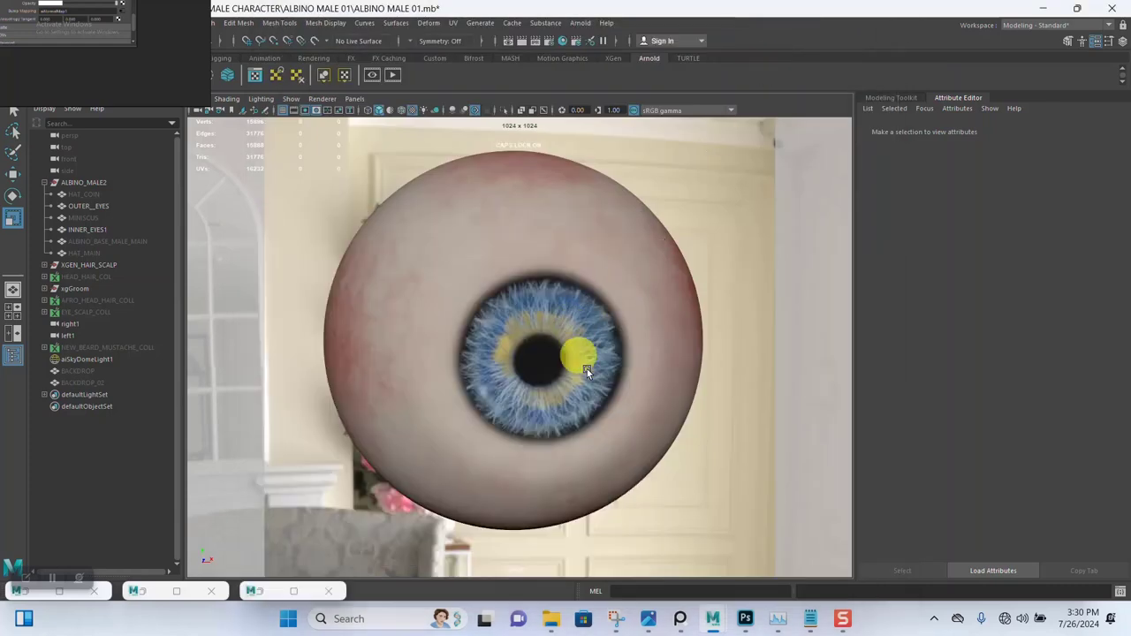
Add an Arnold area light and raise it to the height of the eyeballs
scroll(602, 393, down, 10)
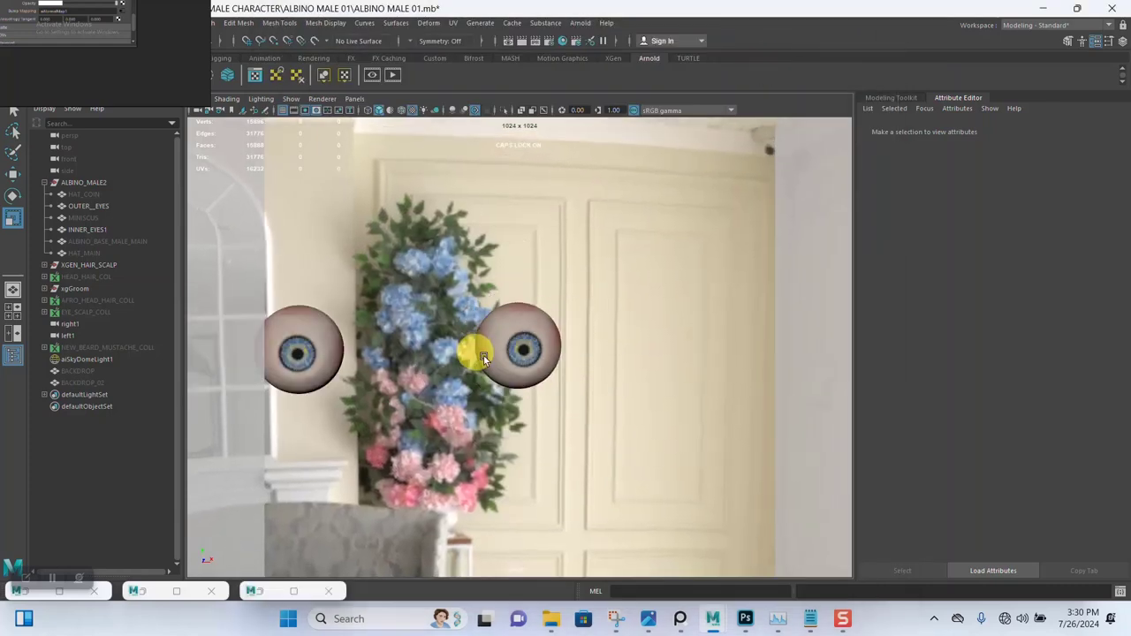
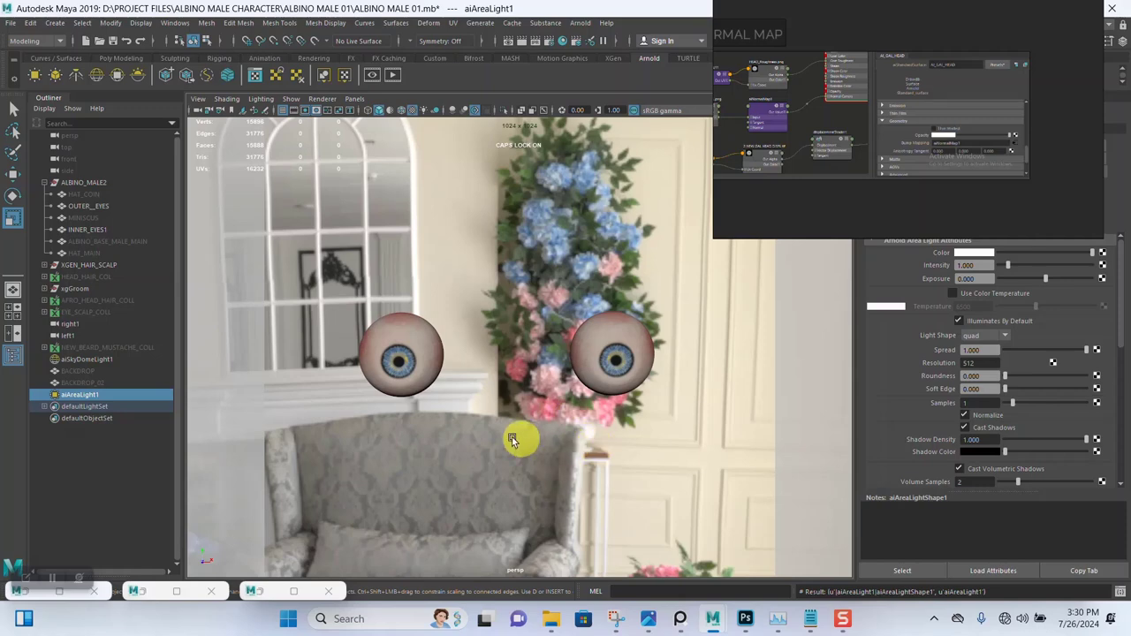
scroll(598, 454, down, 5)
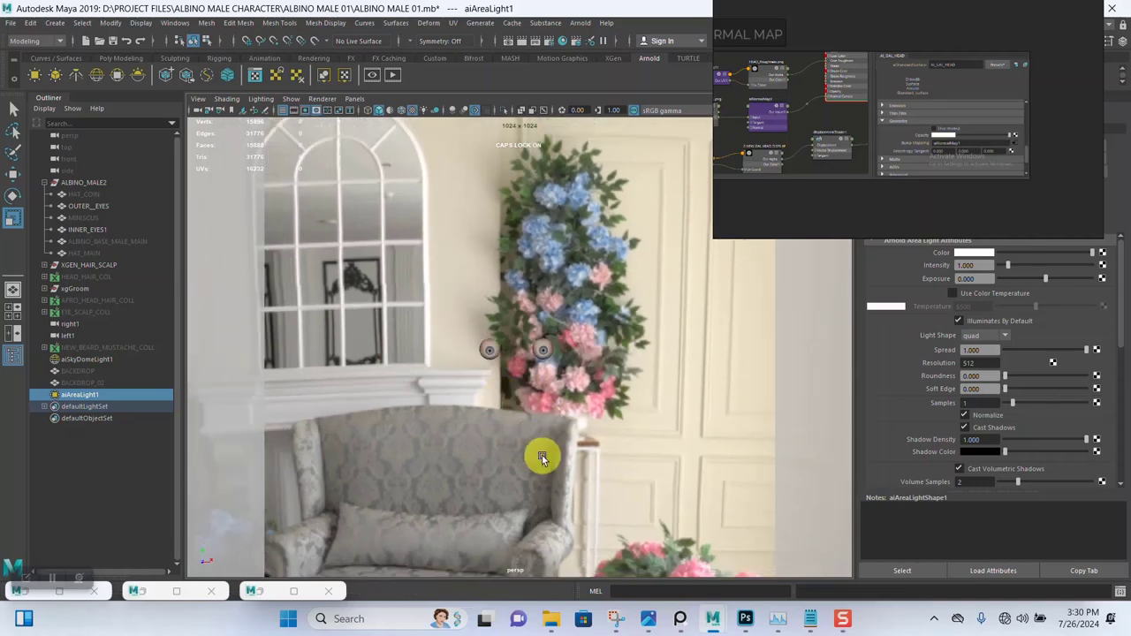
scroll(541, 457, down, 3)
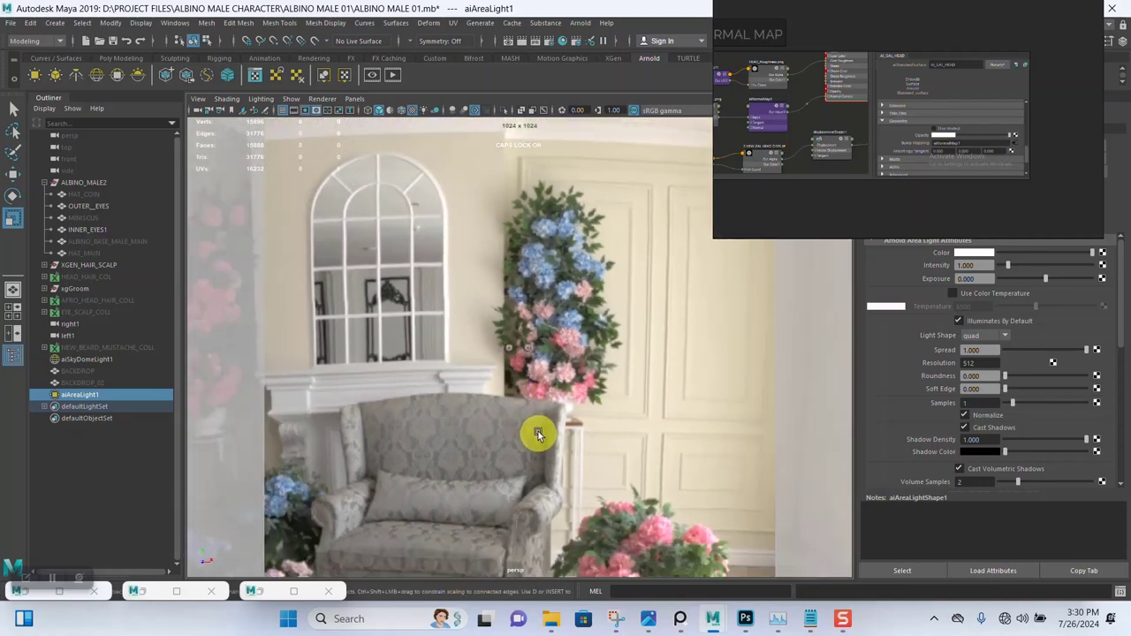
key(f)
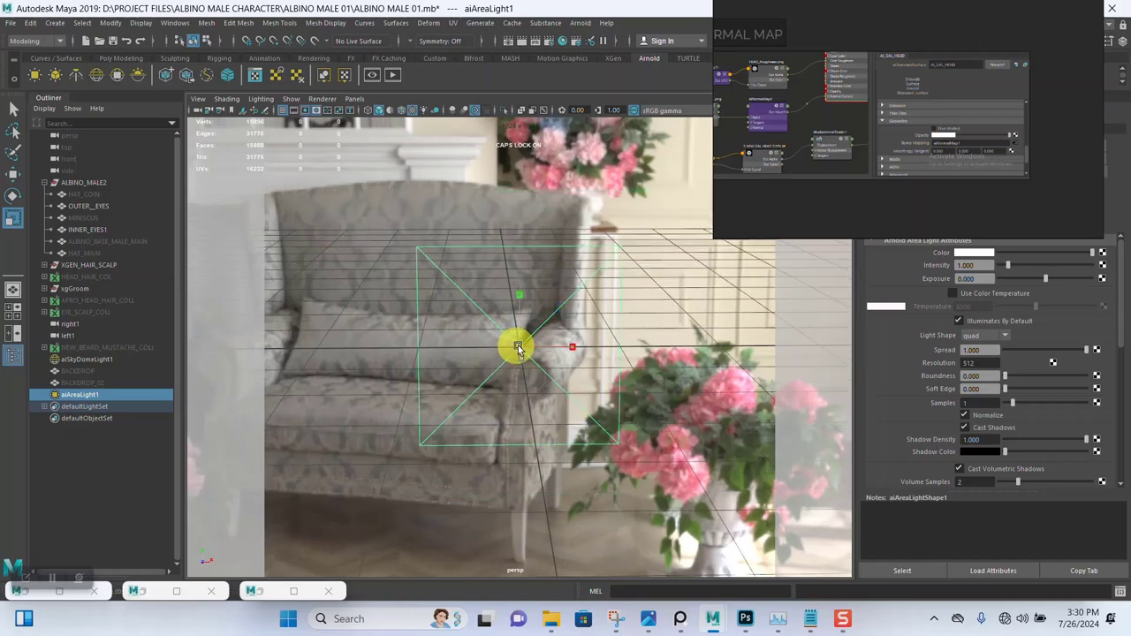
alt+drag(518, 348, 512, 285)
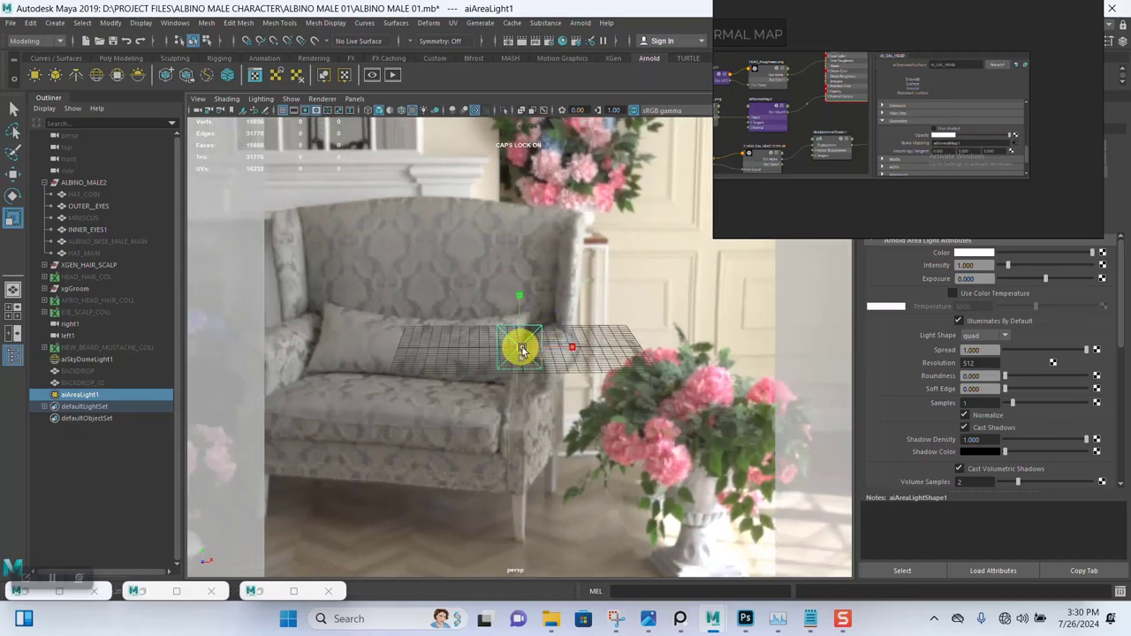
key(w)
alt+drag(651, 383, 502, 377)
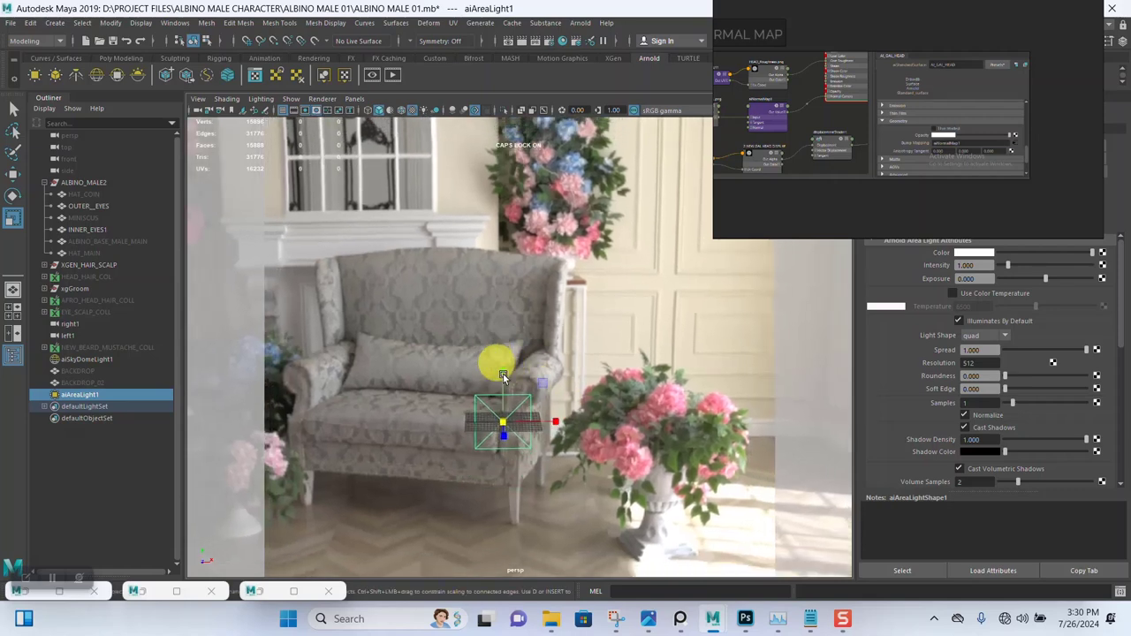
alt+right_drag(502, 377, 518, 309)
alt+drag(518, 308, 494, 186)
key(w)
key(f)
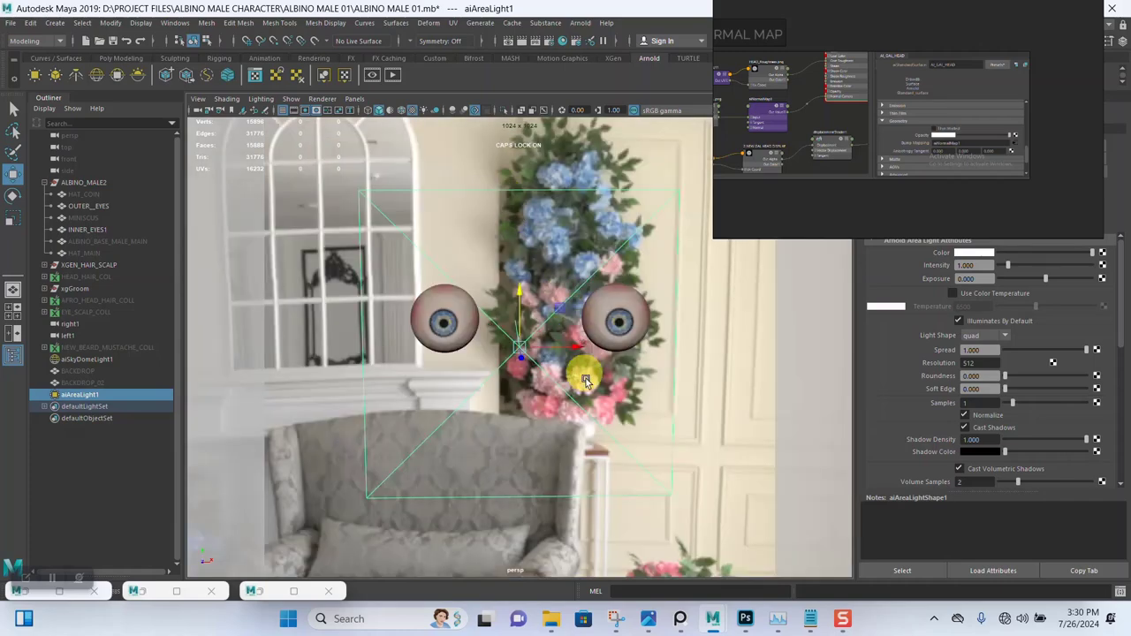
Hide the Arnold skydome light so it no longer lights the scene or fills the background
alt+right_drag(585, 378, 538, 377)
mouse_move(538, 377)
alt+mouse_down()
mouse_move(581, 384)
mouse_move(586, 398)
mouse_move(570, 412)
mouse_move(533, 383)
alt+mouse_up()
click(360, 256)
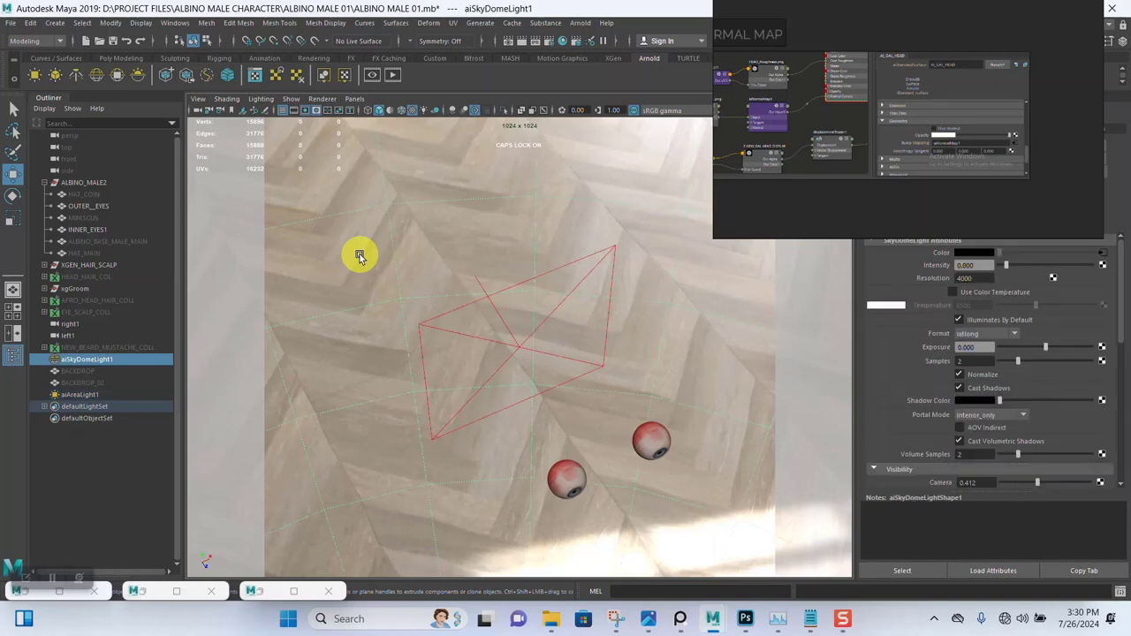
key(ctrl+h)
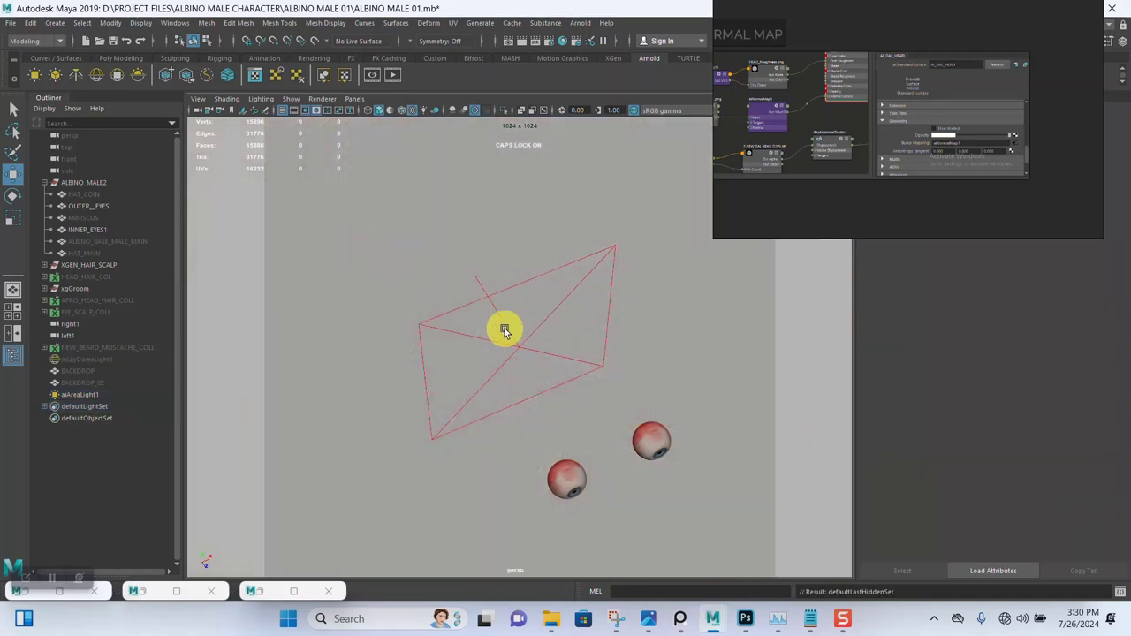
Move the area light forward so it stands in front of the two eyeballs
click(508, 328)
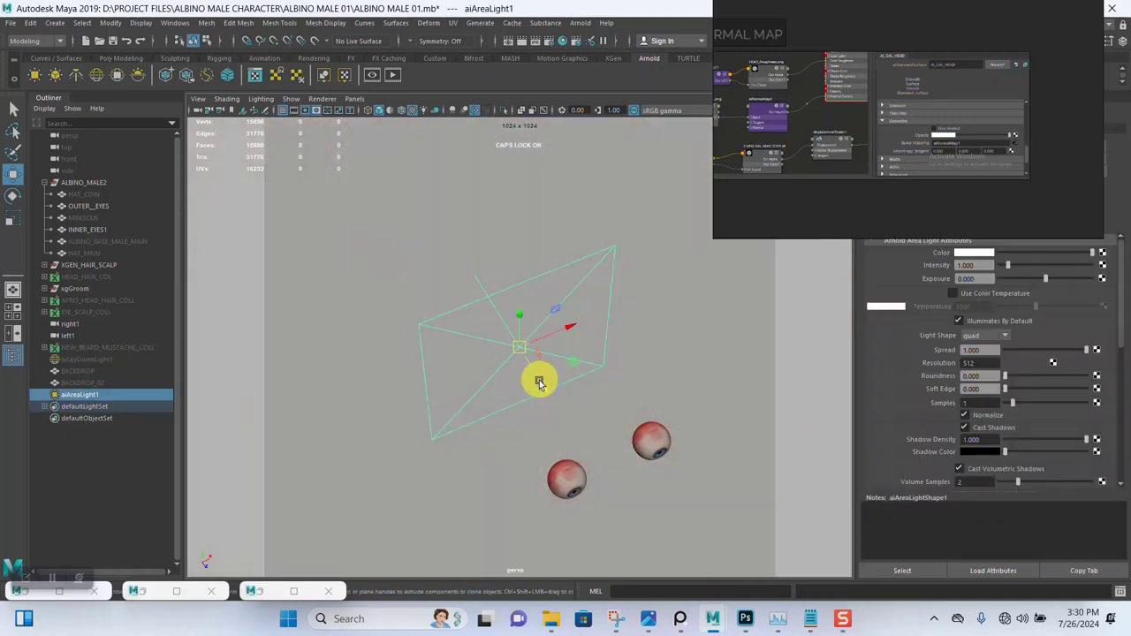
drag(538, 379, 573, 291)
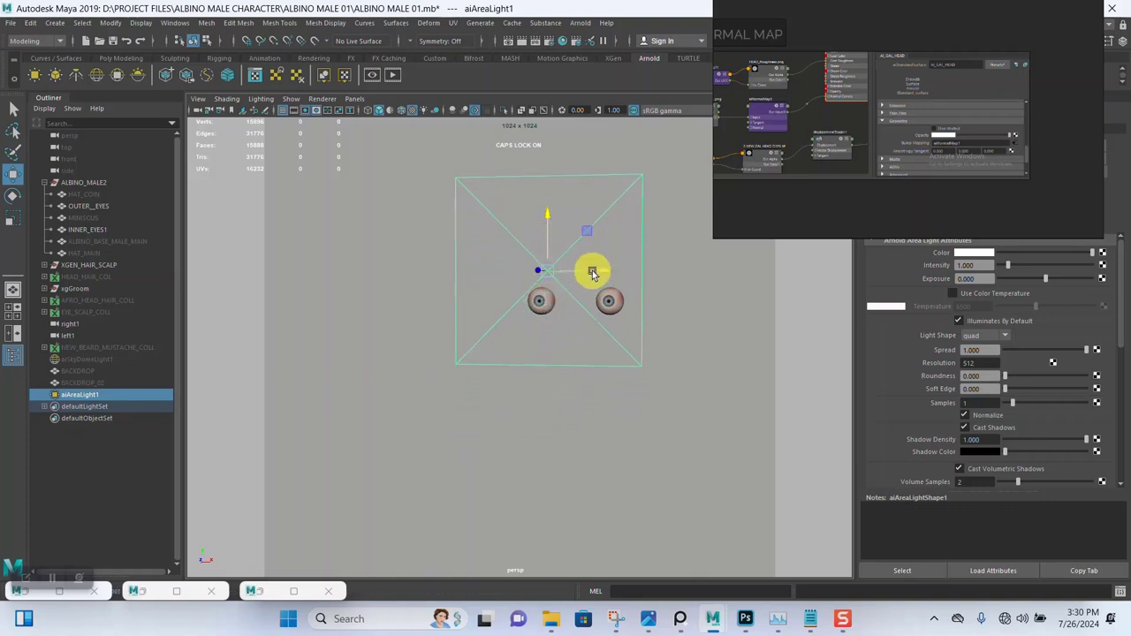
alt+drag(586, 373, 689, 331)
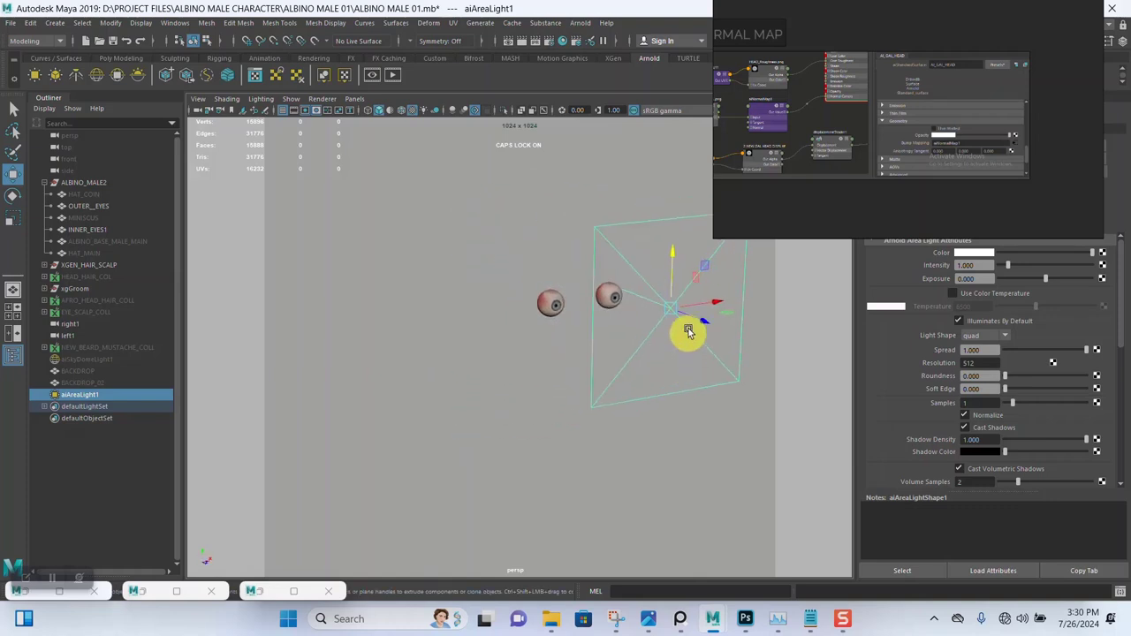
In the top view, scale up the area light and shift it sideways along X to one side of the eyes
key(space)
key(space)
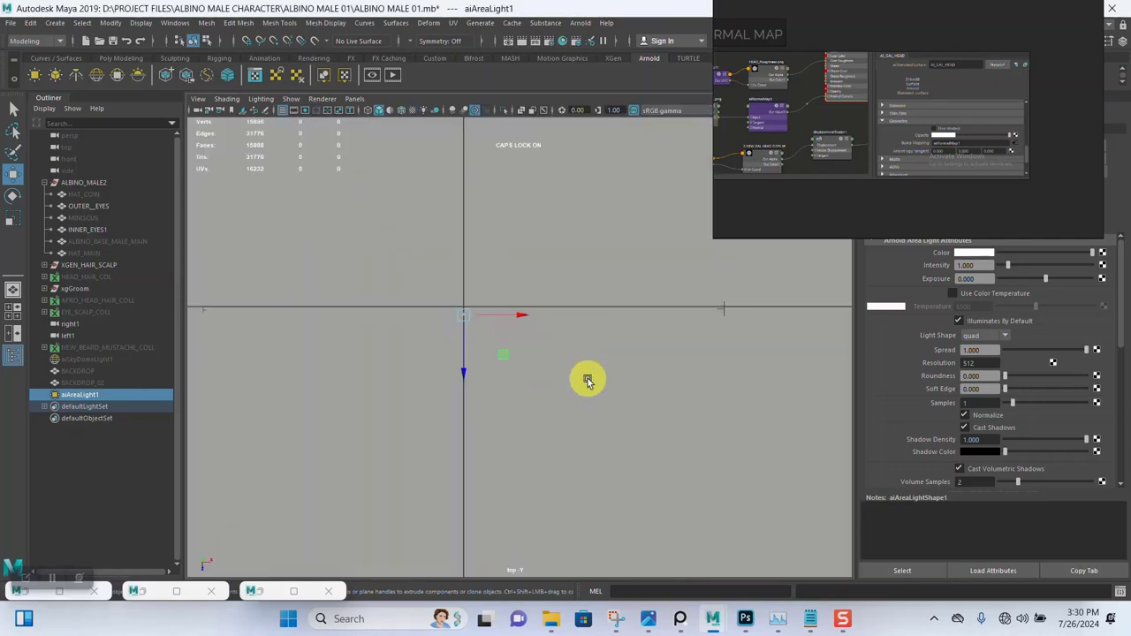
key(f)
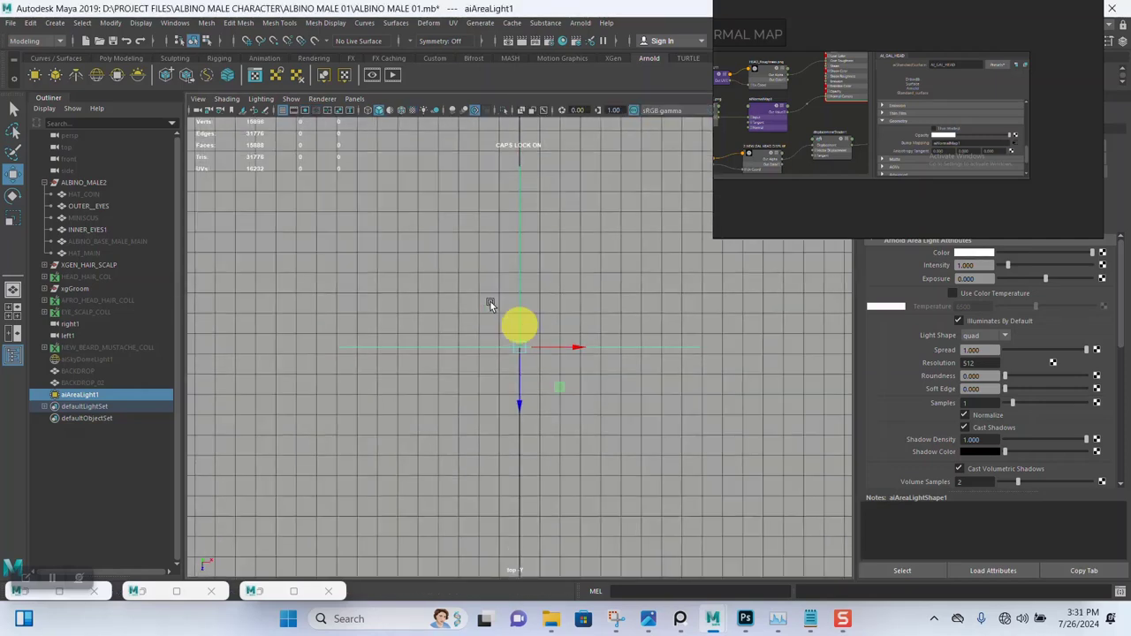
scroll(490, 305, down, 3)
key(r)
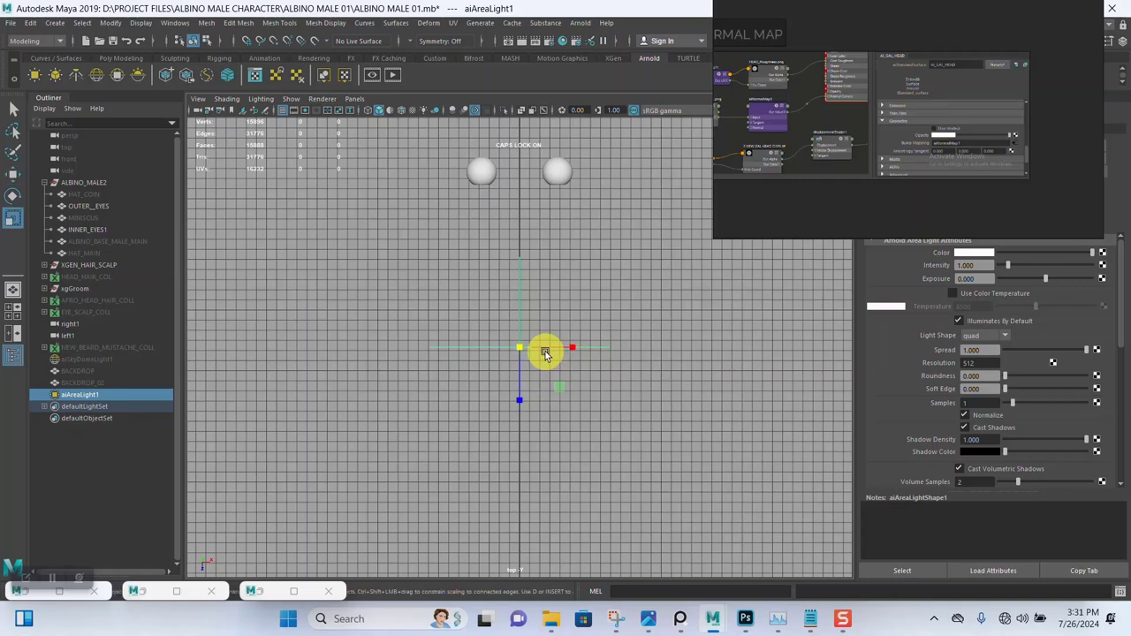
key(w)
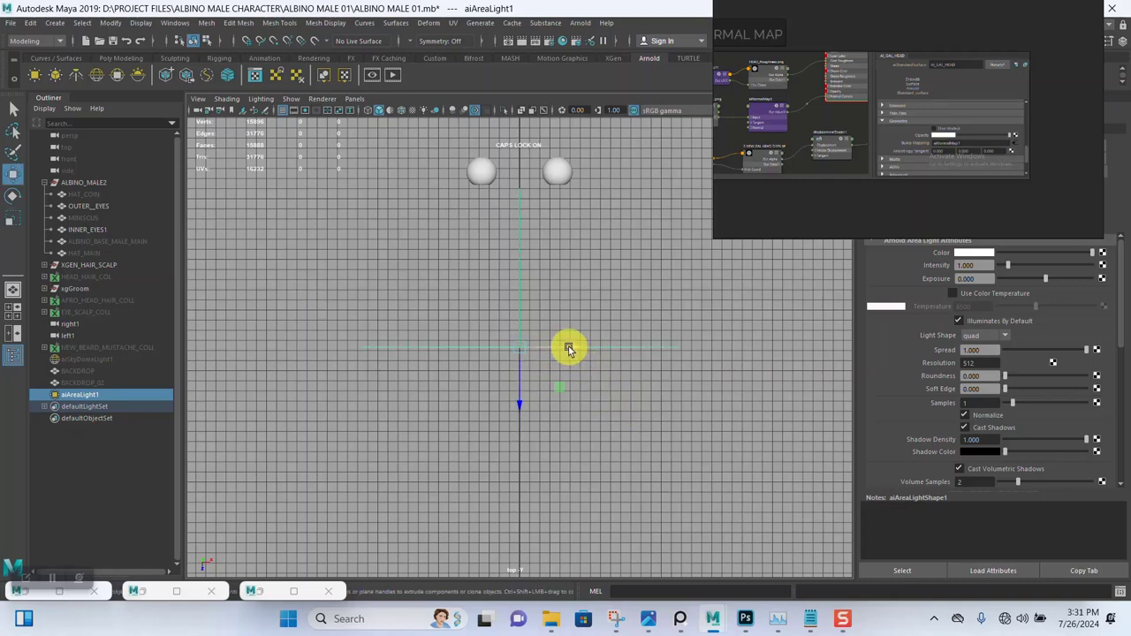
drag(568, 348, 428, 375)
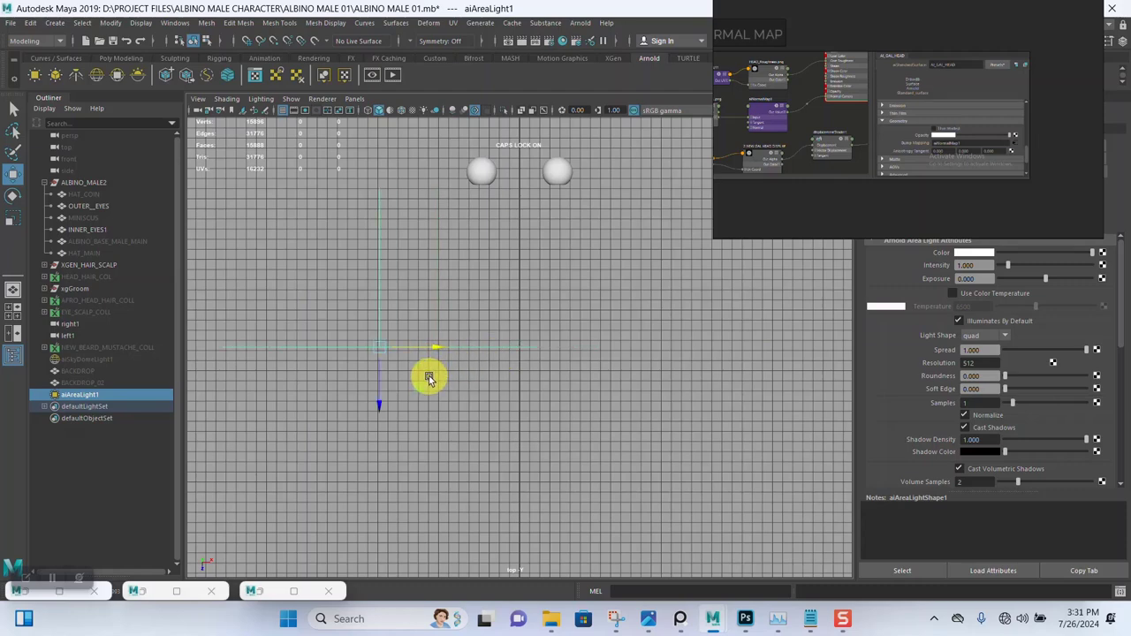
Rotate the area light about 45 degrees around the vertical axis towards the eyeballs and check its placement in perspective
key(e)
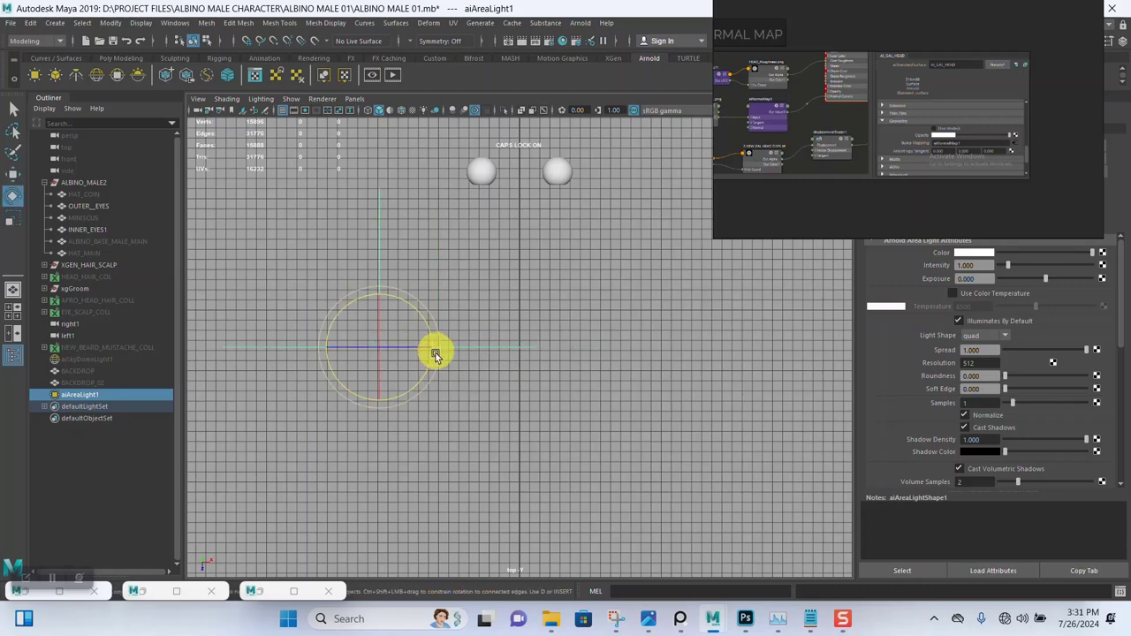
drag(421, 371, 397, 387)
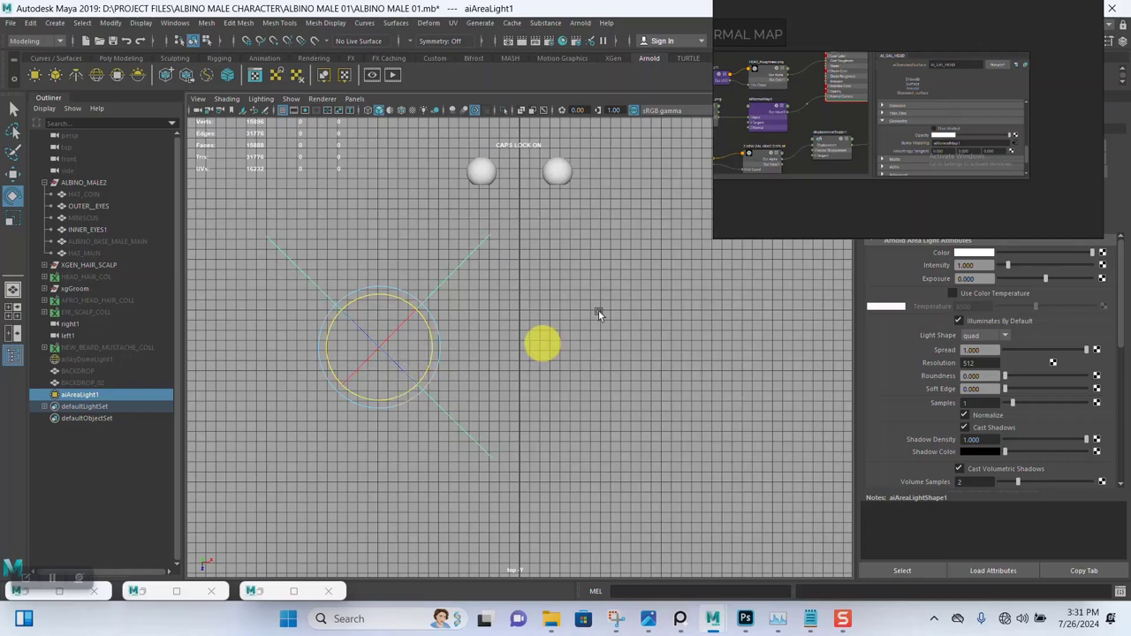
alt+right_drag(714, 355, 504, 260)
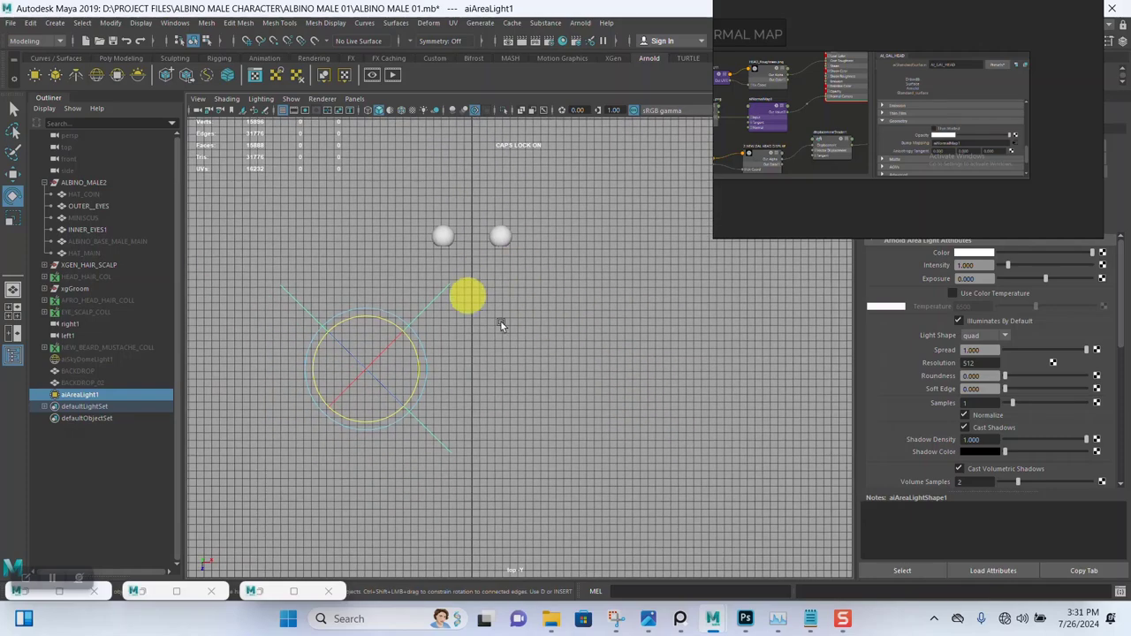
alt+middle_drag(541, 289, 551, 326)
alt+middle_drag(561, 267, 575, 270)
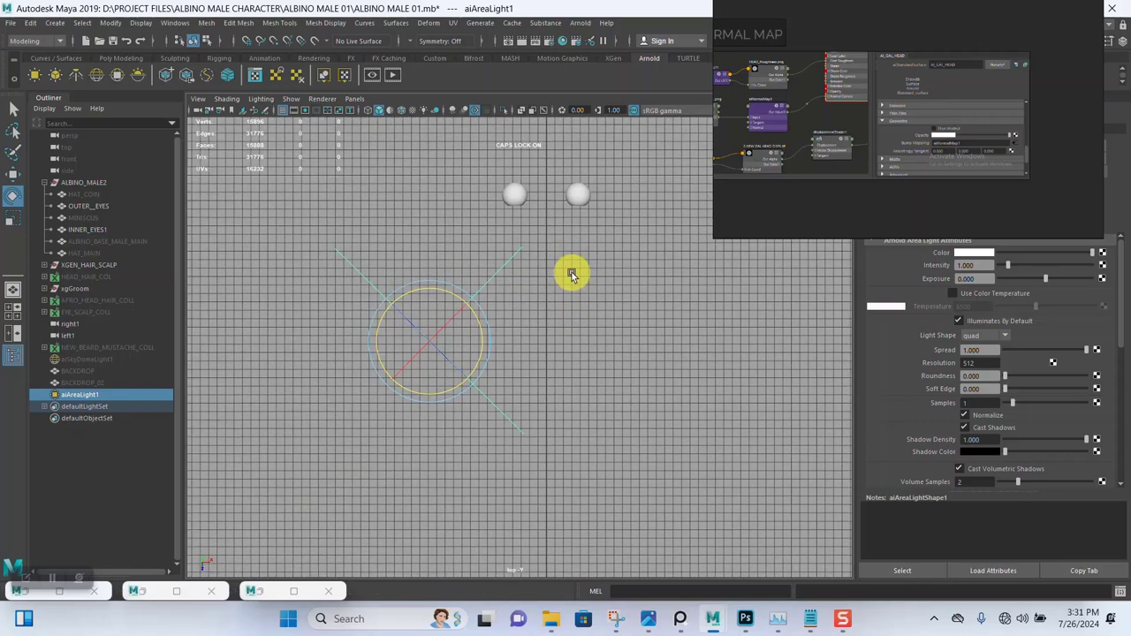
alt+middle_drag(623, 305, 595, 321)
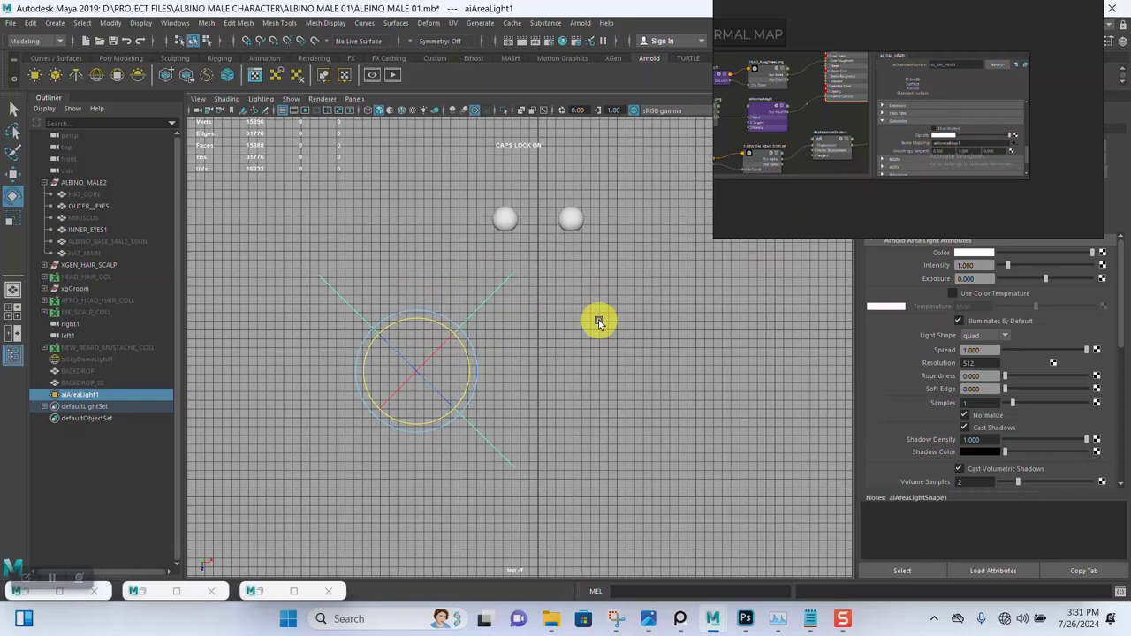
key(space)
key(space)
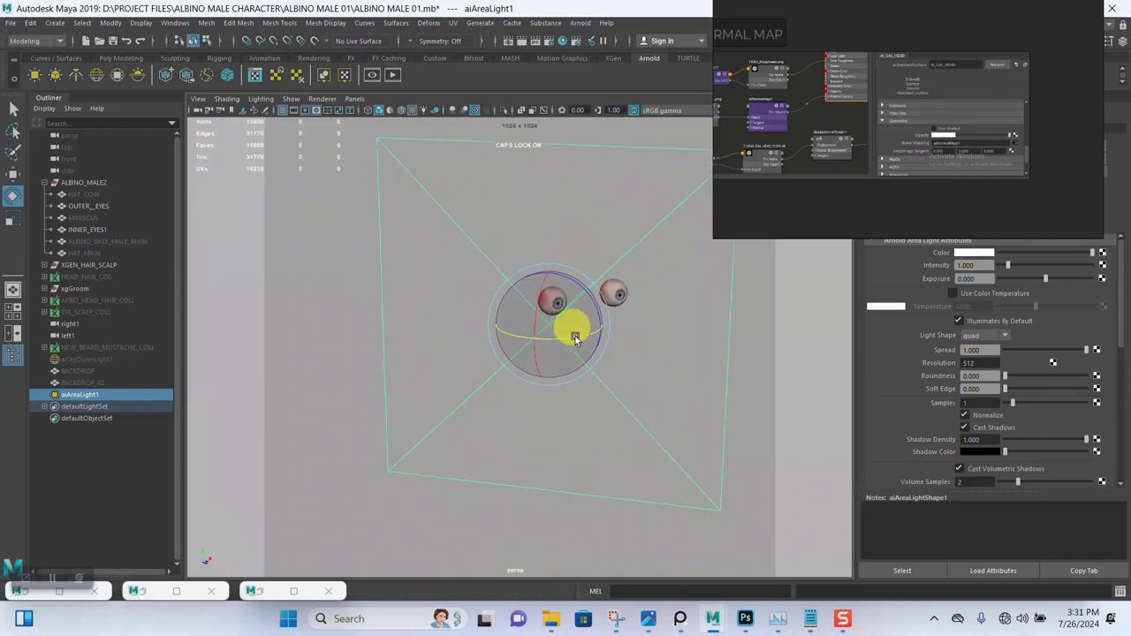
alt+drag(574, 323, 523, 336)
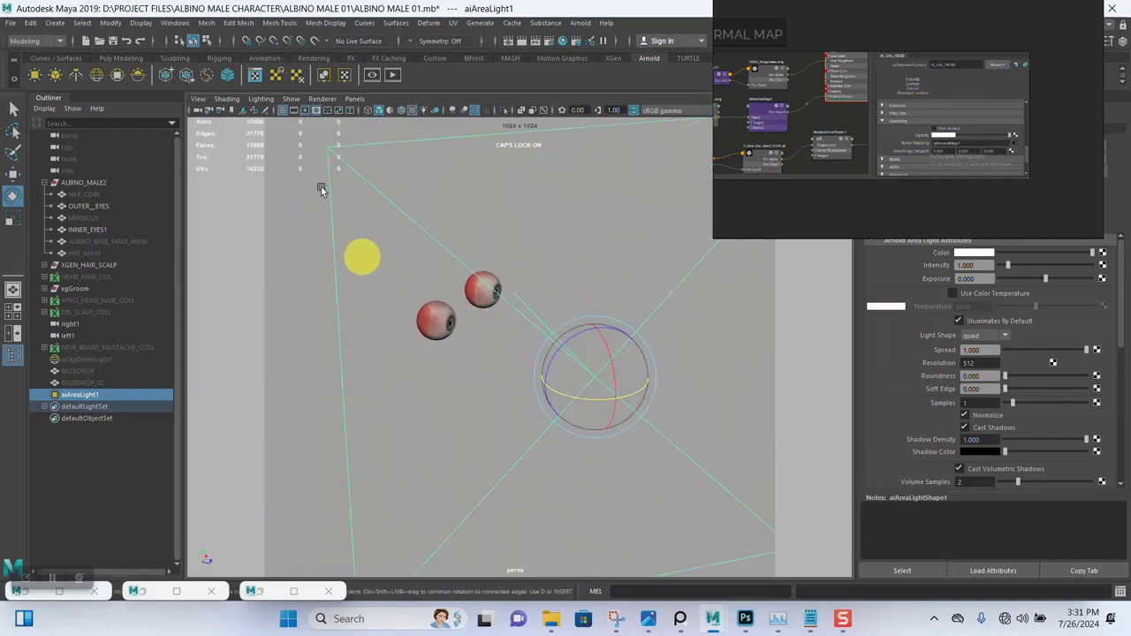
Open the light-centric light linking editor and choose aiAreaLight1 as the light source
click(177, 23)
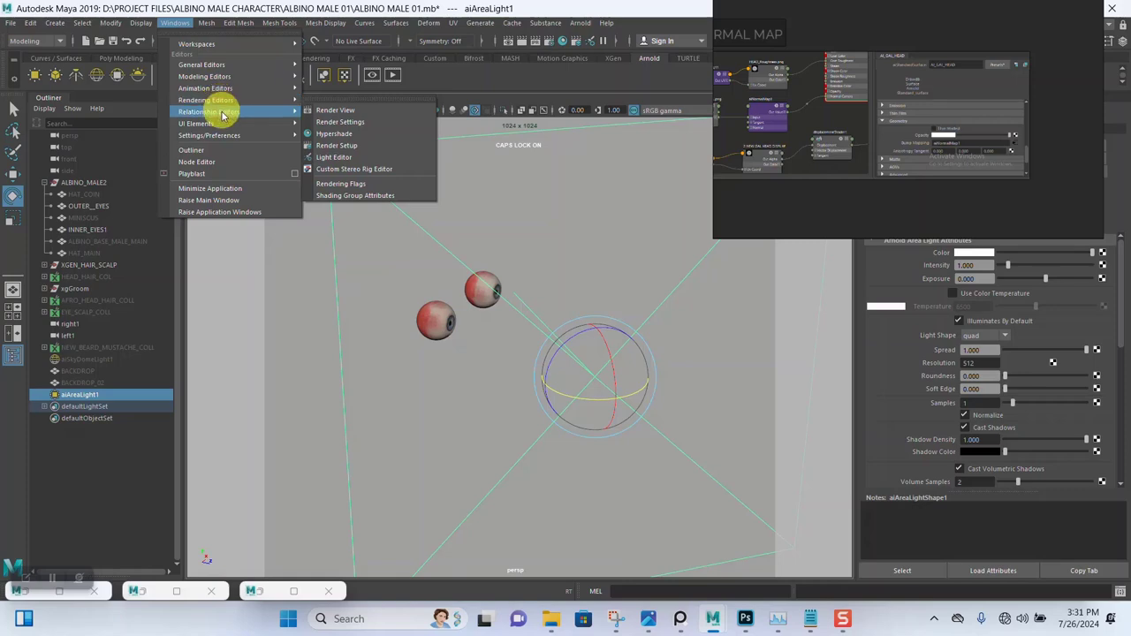
mouse_move(223, 113)
mouse_move(410, 199)
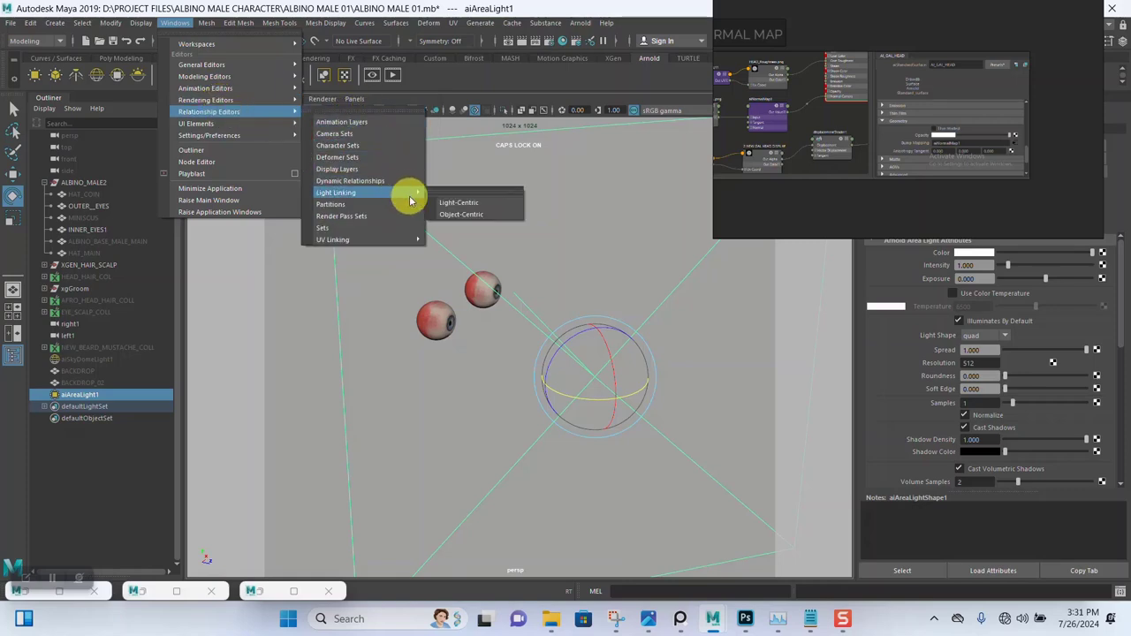
click(461, 206)
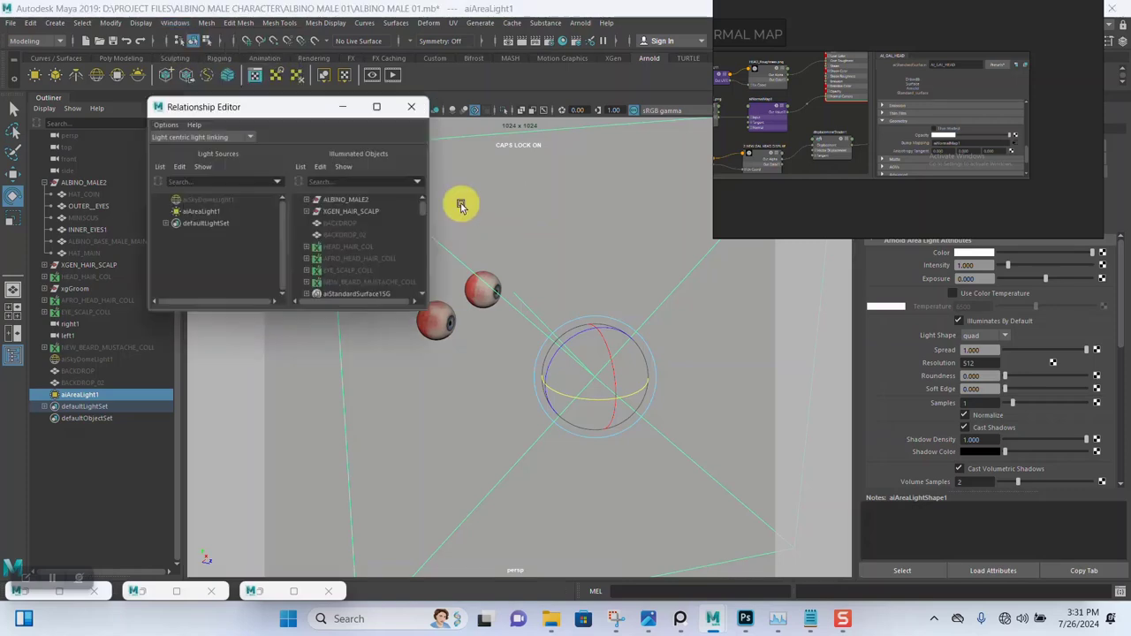
click(201, 212)
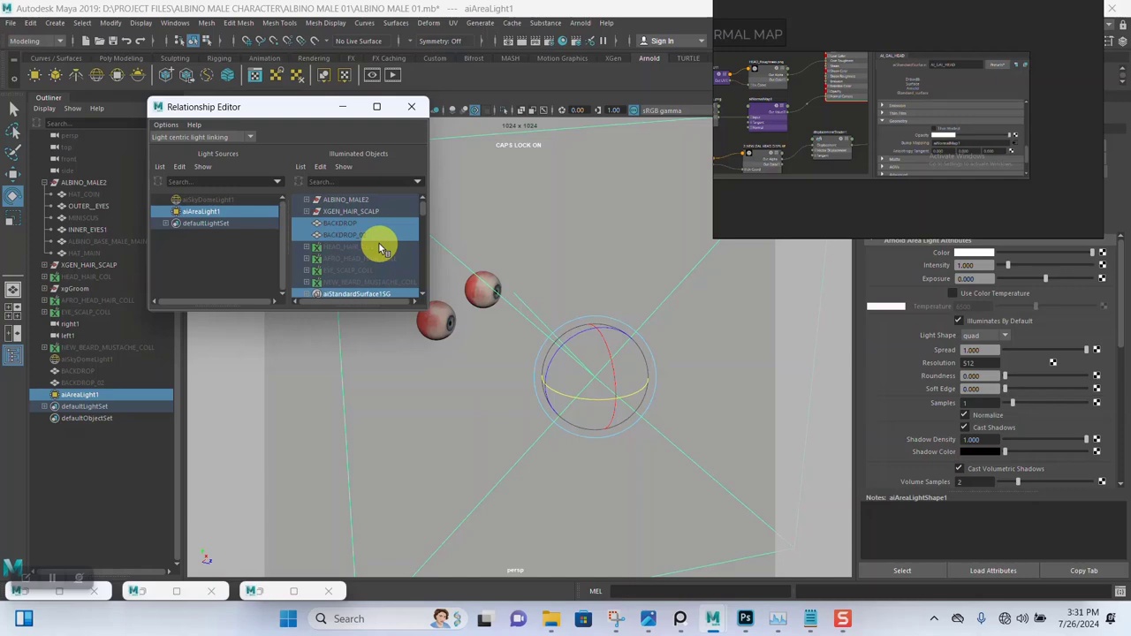
Link aiAreaLight1 to the OUTER__EYES, MINISCUS and INNER_EYES1 meshes inside the ALBINO_MALE2 group
scroll(377, 242, down, 3)
scroll(371, 241, up, 3)
click(306, 200)
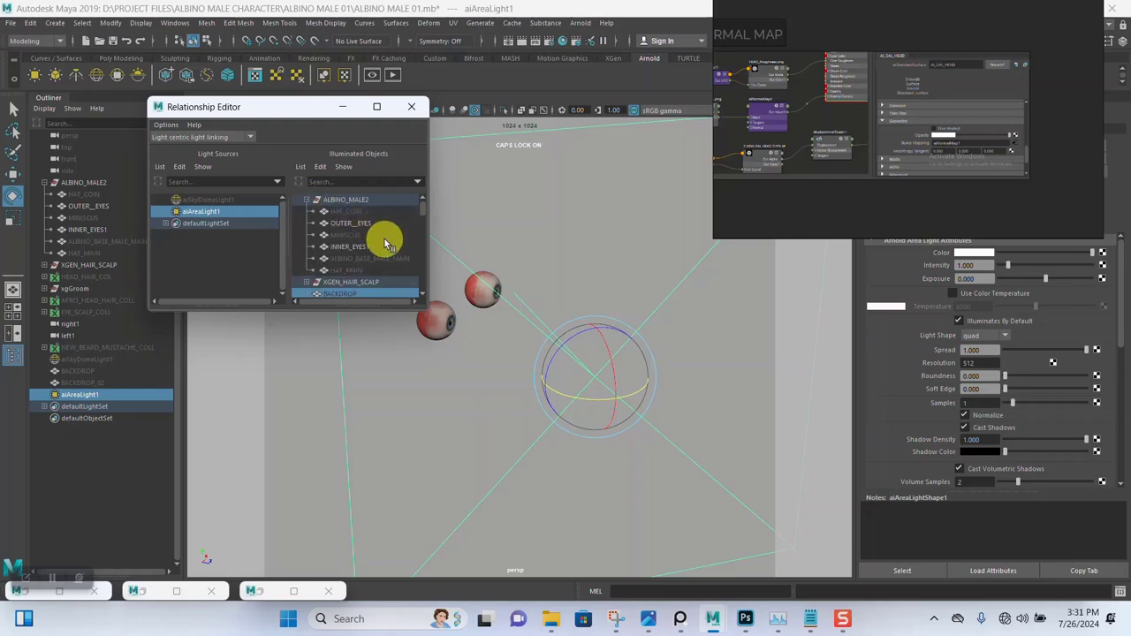
click(350, 203)
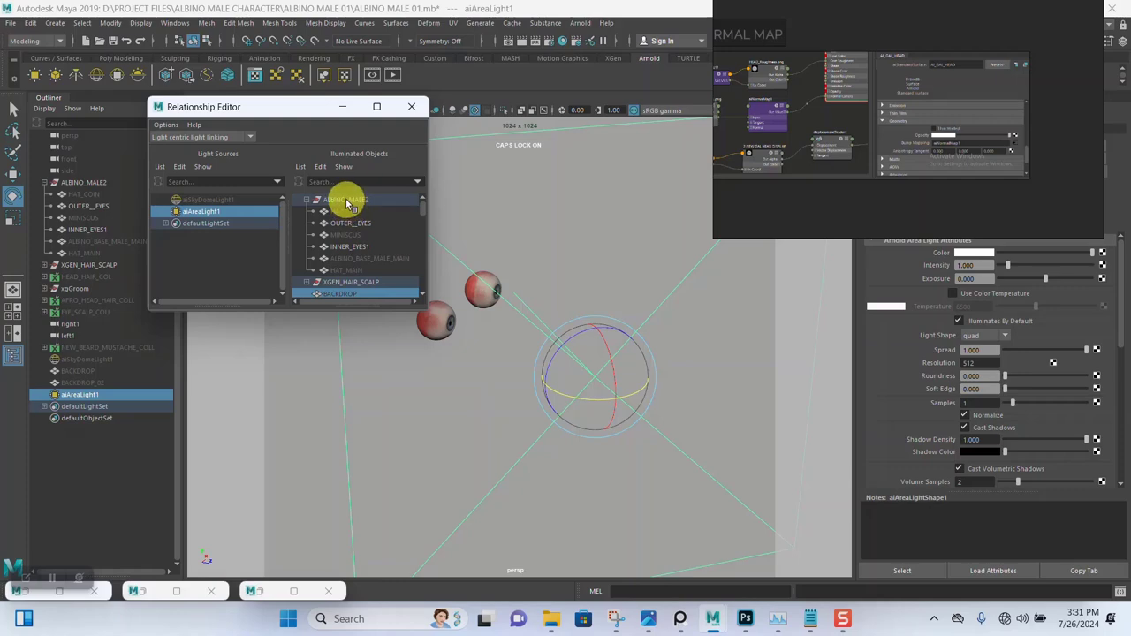
click(345, 224)
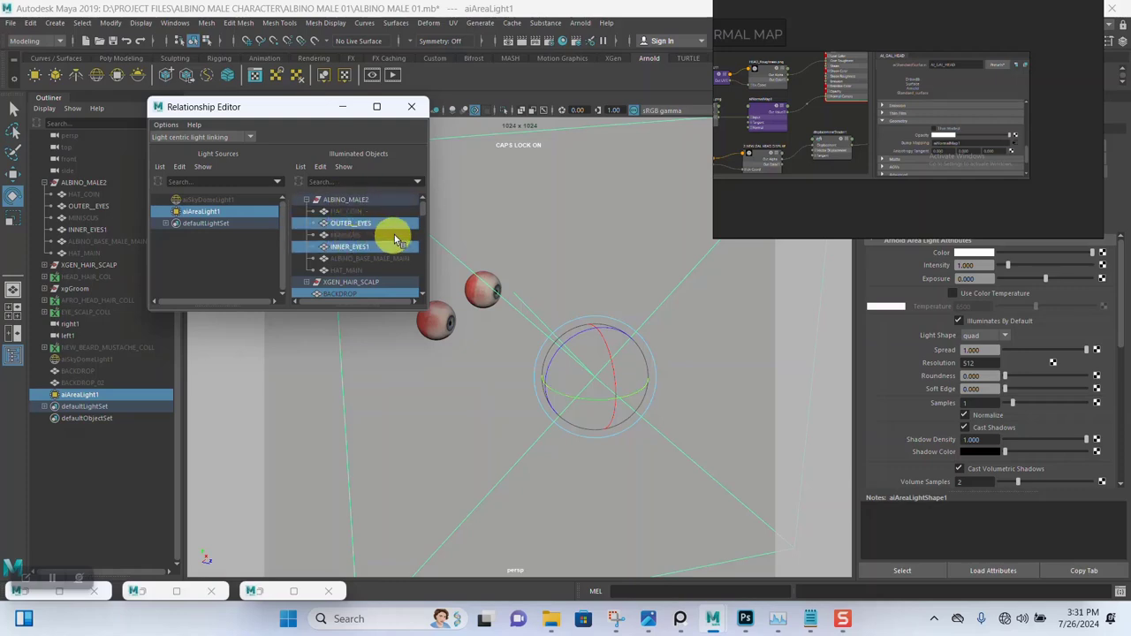
click(360, 235)
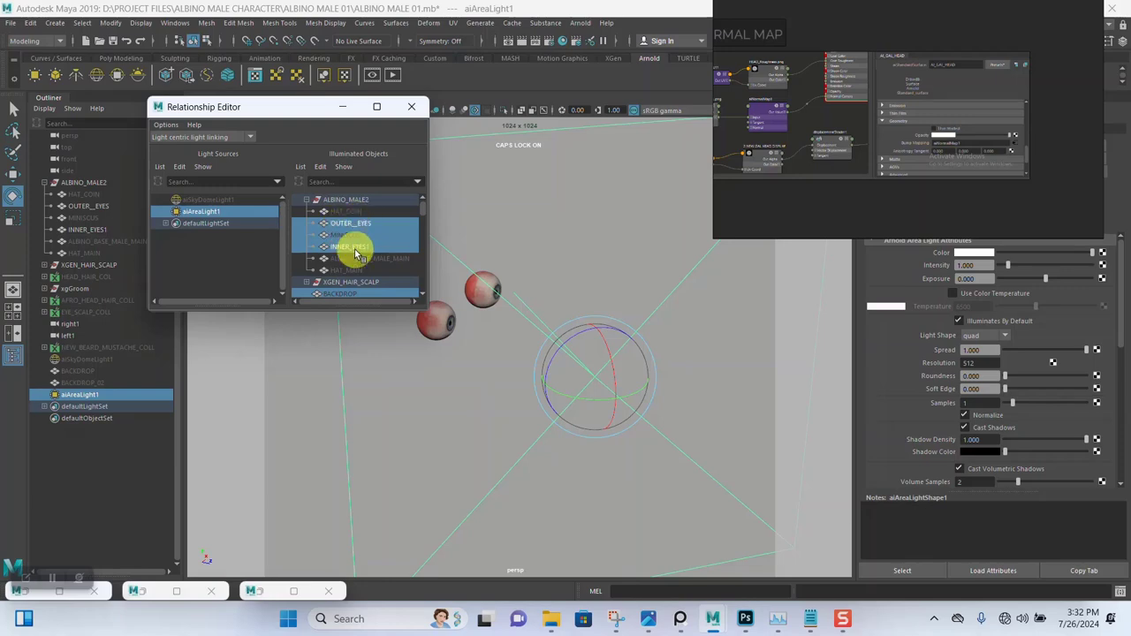
click(352, 249)
click(350, 247)
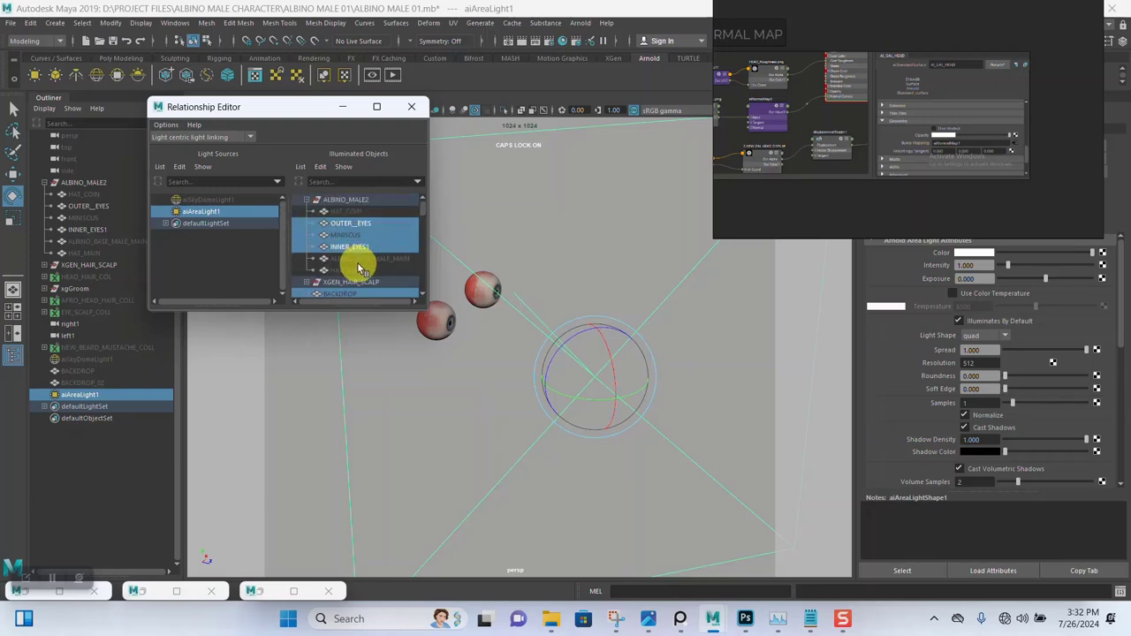
Unlink both backdrops and the head, afro, EYE_SCALP and beard-mustache hair collections from aiAreaLight1, then minimize the Relationship Editor
scroll(380, 259, down, 3)
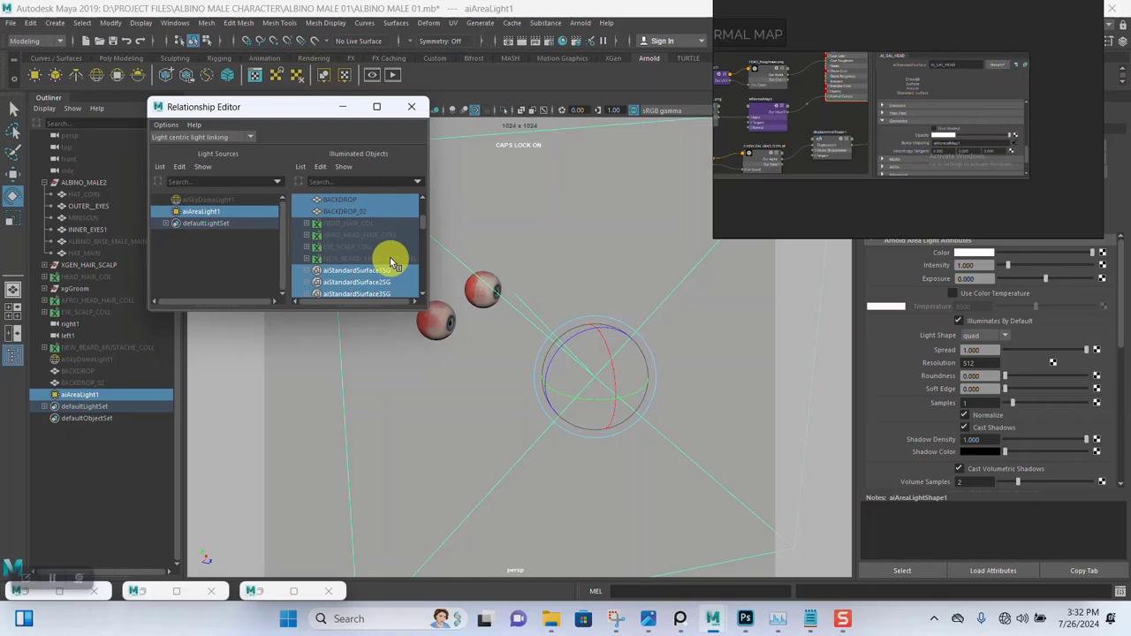
click(354, 222)
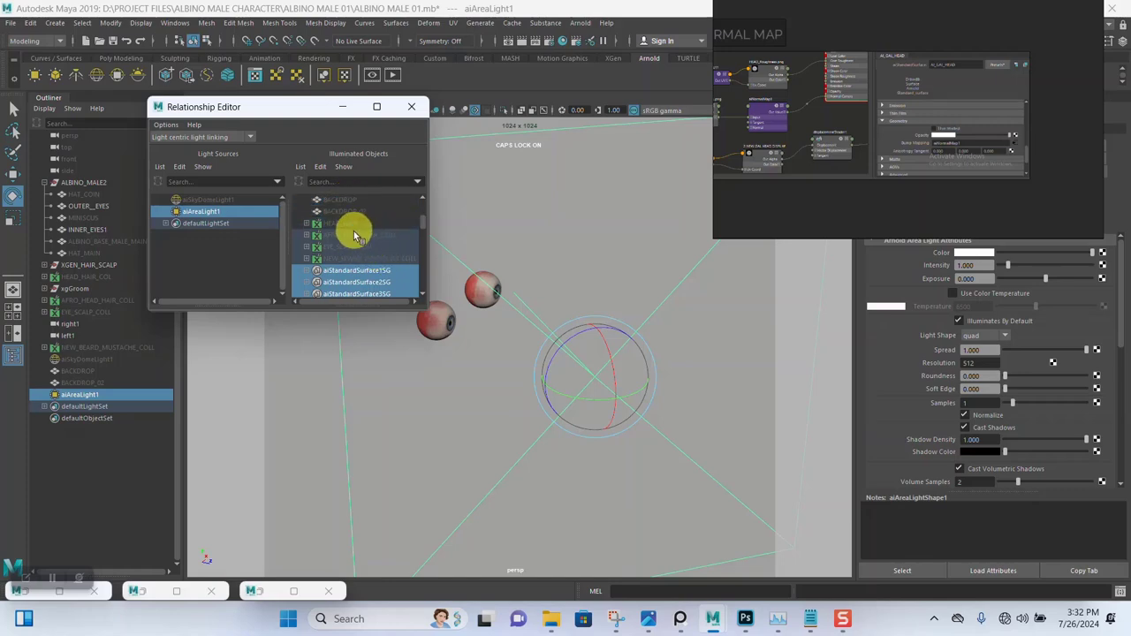
click(353, 234)
click(350, 246)
click(349, 258)
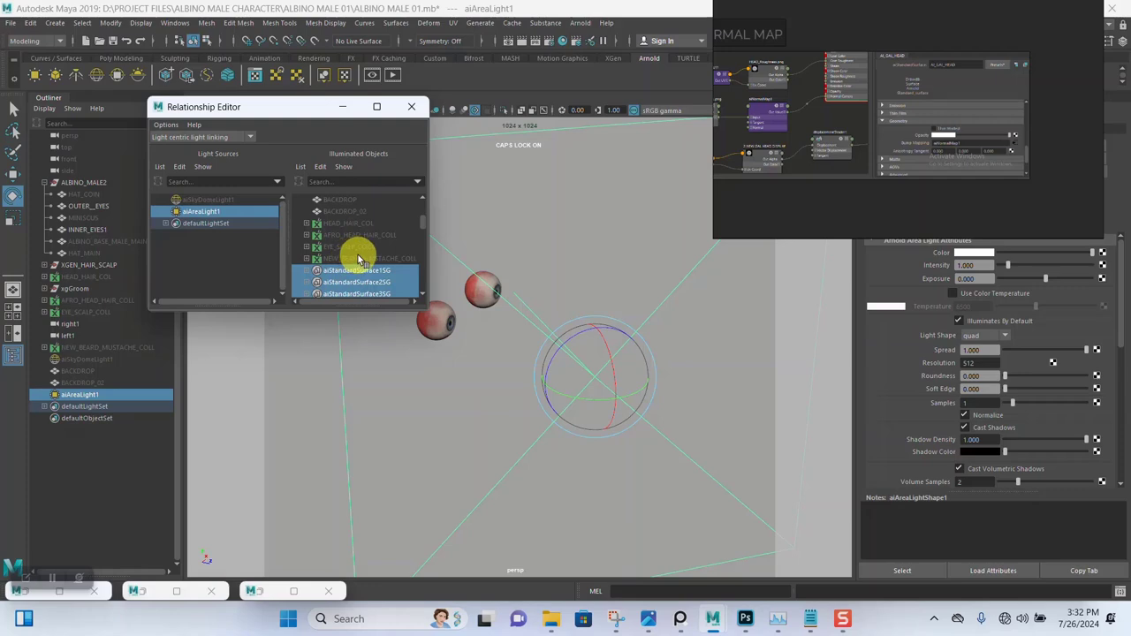
scroll(358, 255, up, 3)
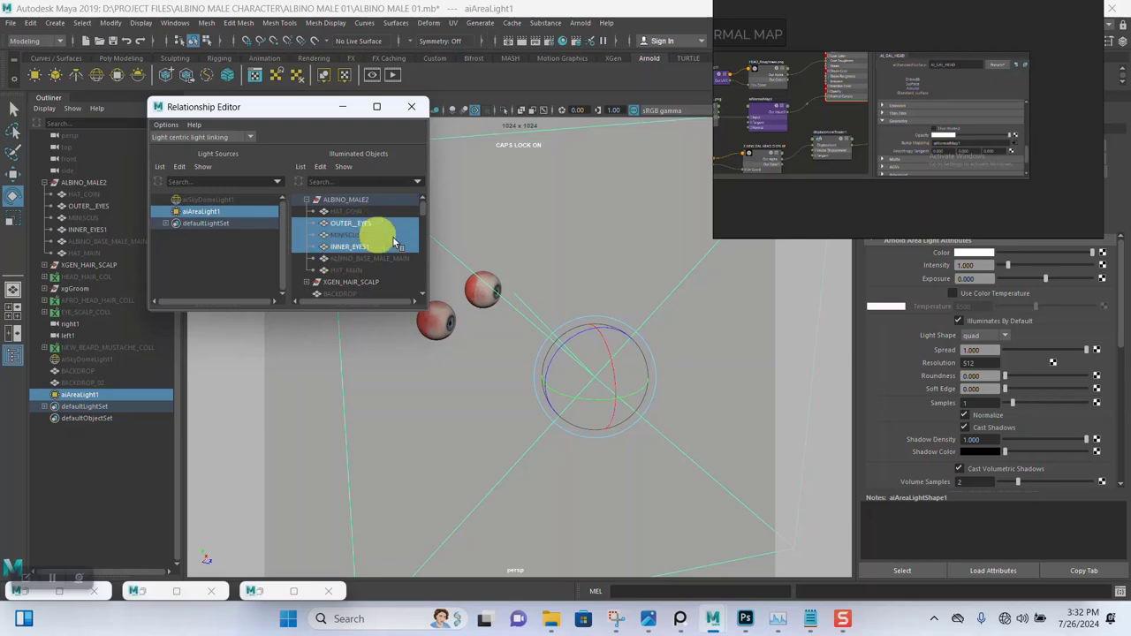
click(346, 110)
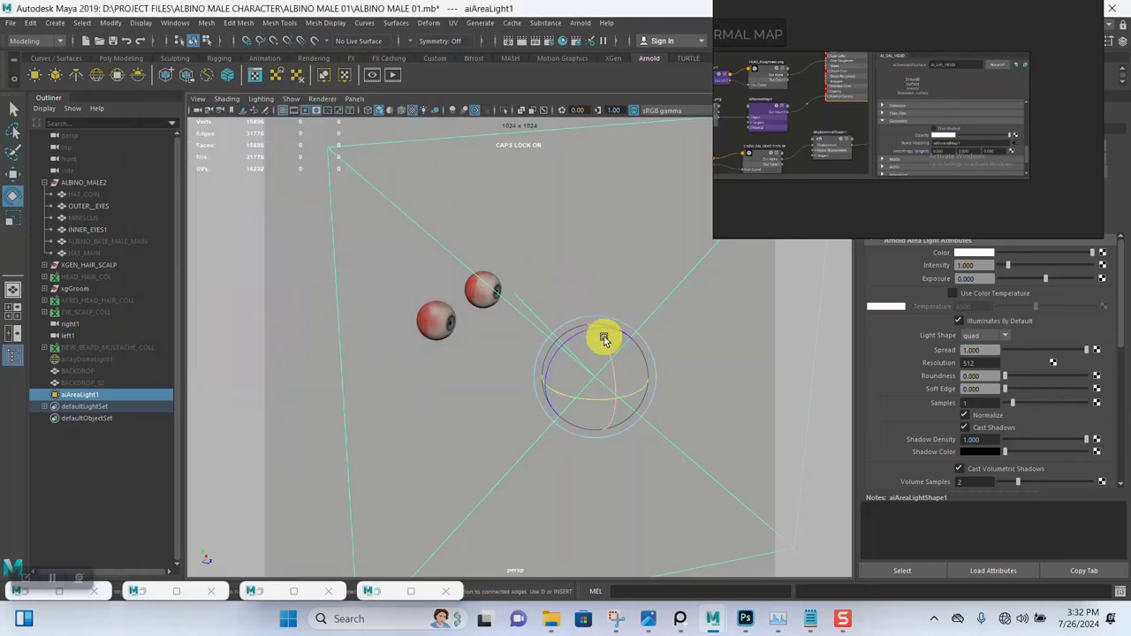
Unhide the MINISCUS mesh and select the OUTER__EYES mesh
alt+drag(601, 336, 537, 314)
alt+right_drag(537, 313, 434, 309)
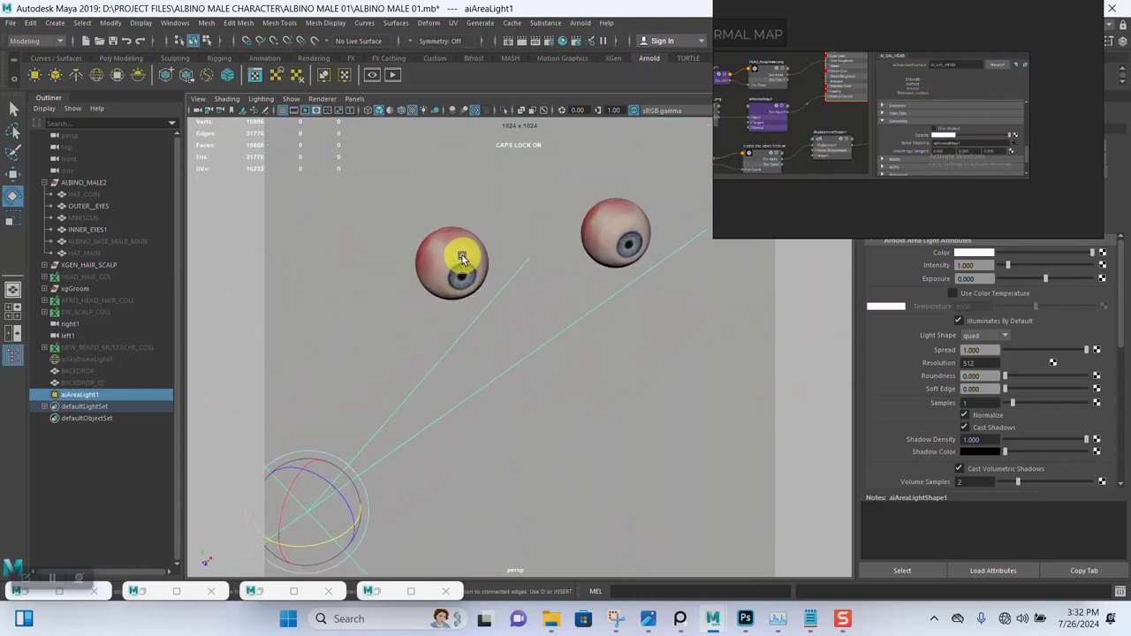
click(95, 217)
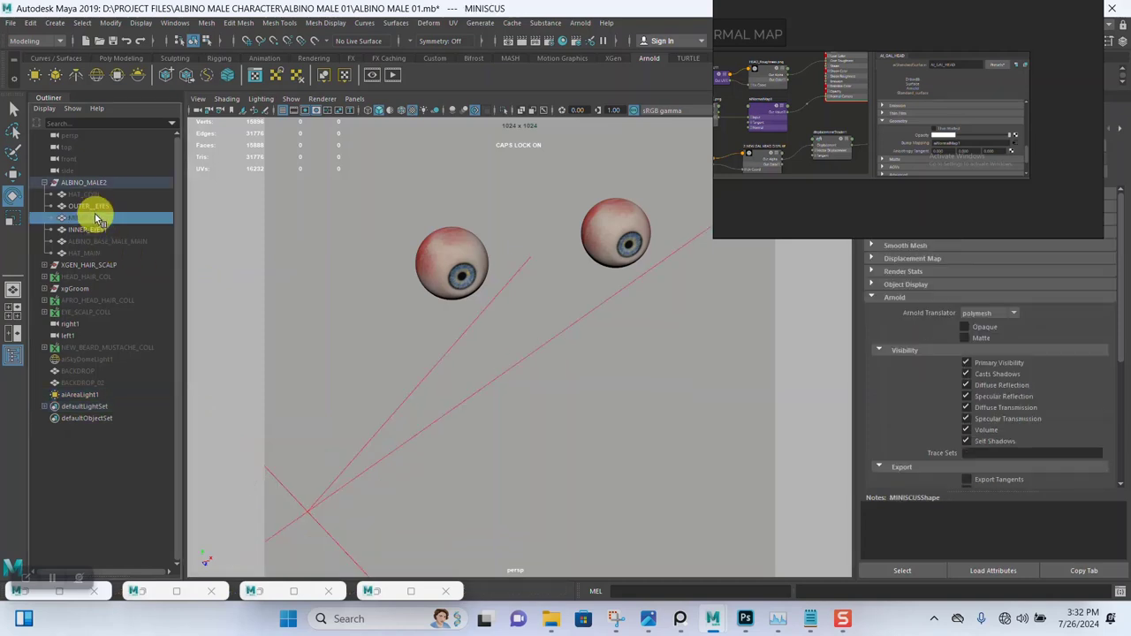
click(103, 207)
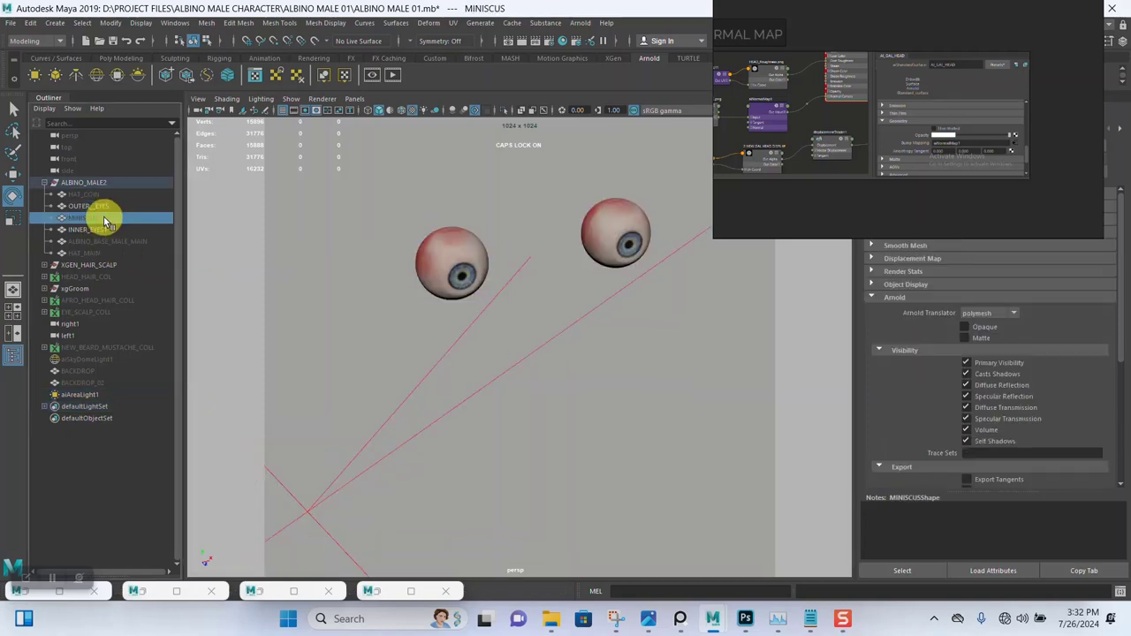
key(shift+h)
click(99, 205)
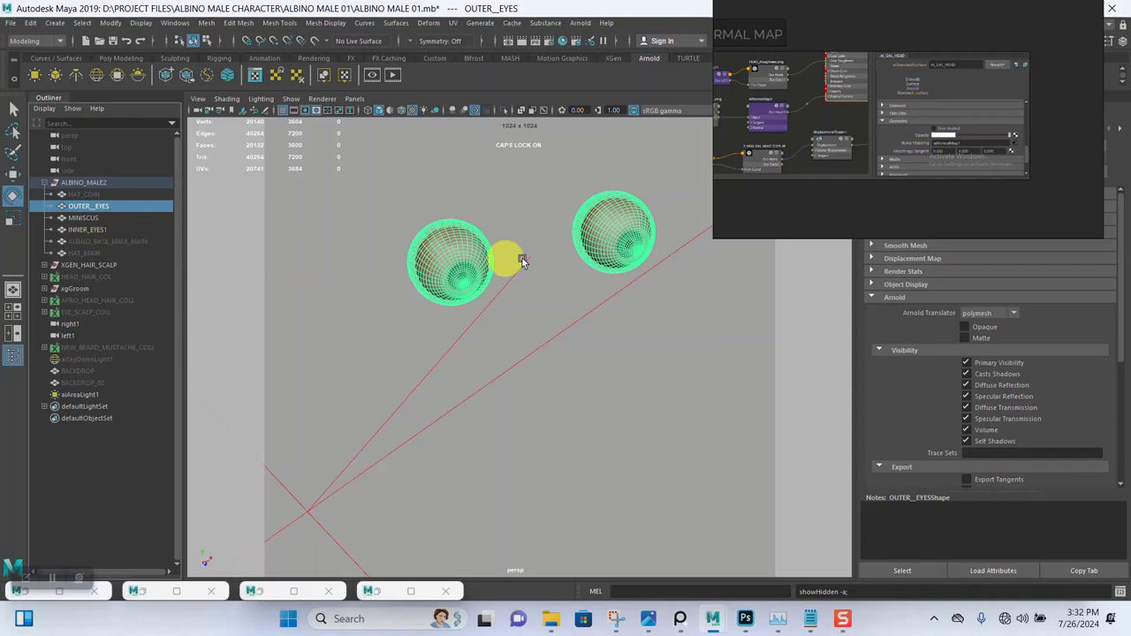
Frame both eyes up close from the front in the perspective view and close the Relationship Editor
alt+drag(509, 272, 392, 280)
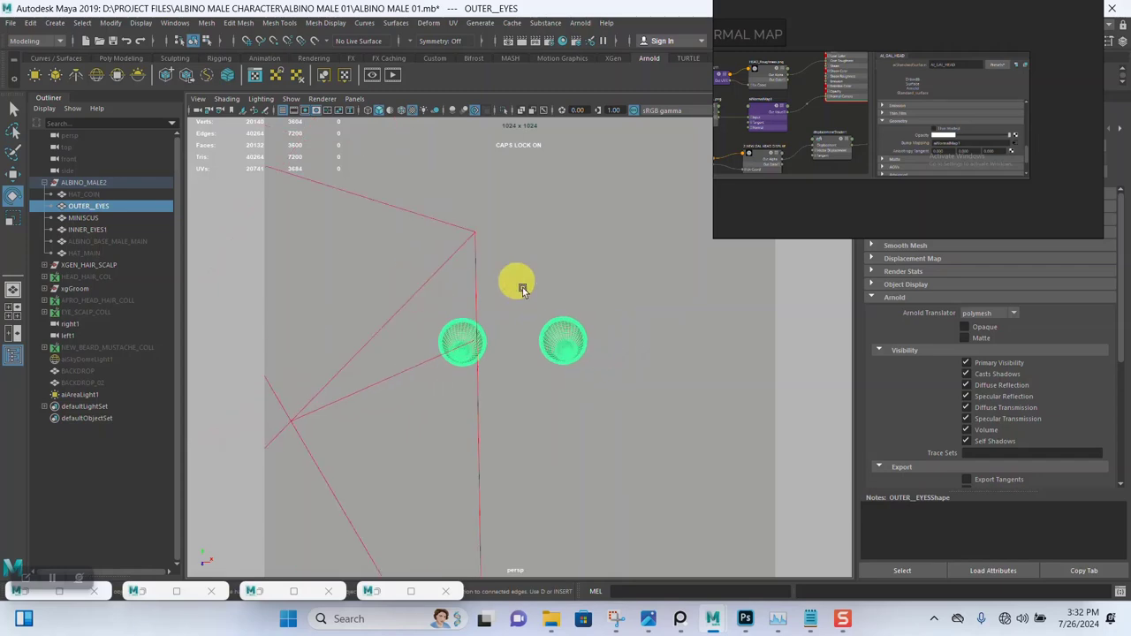
alt+right_drag(522, 287, 551, 306)
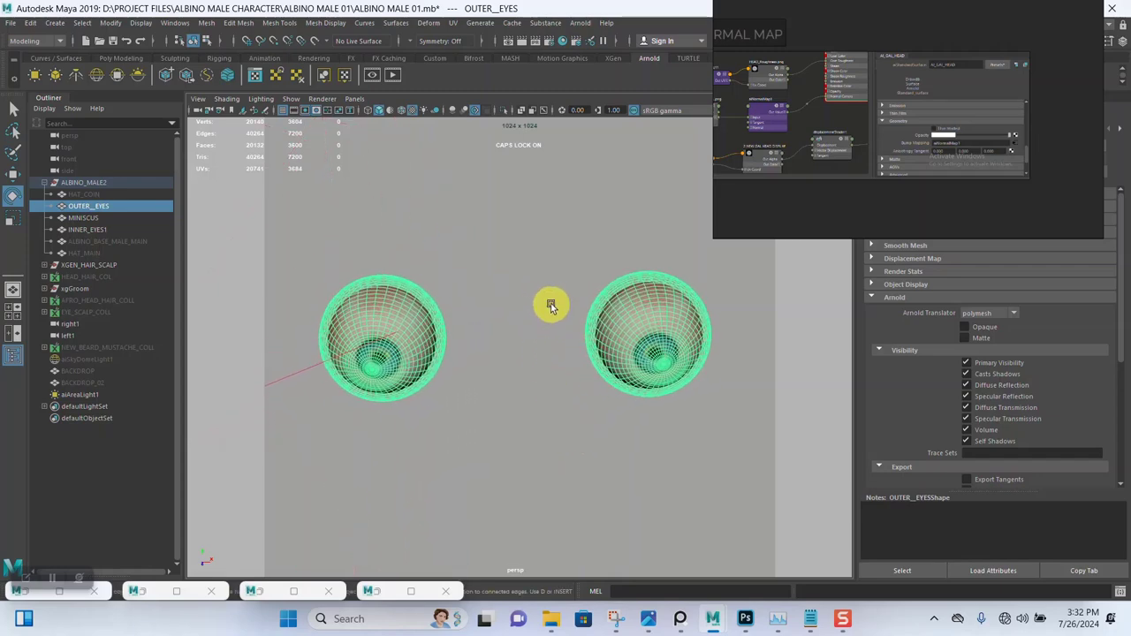
click(404, 589)
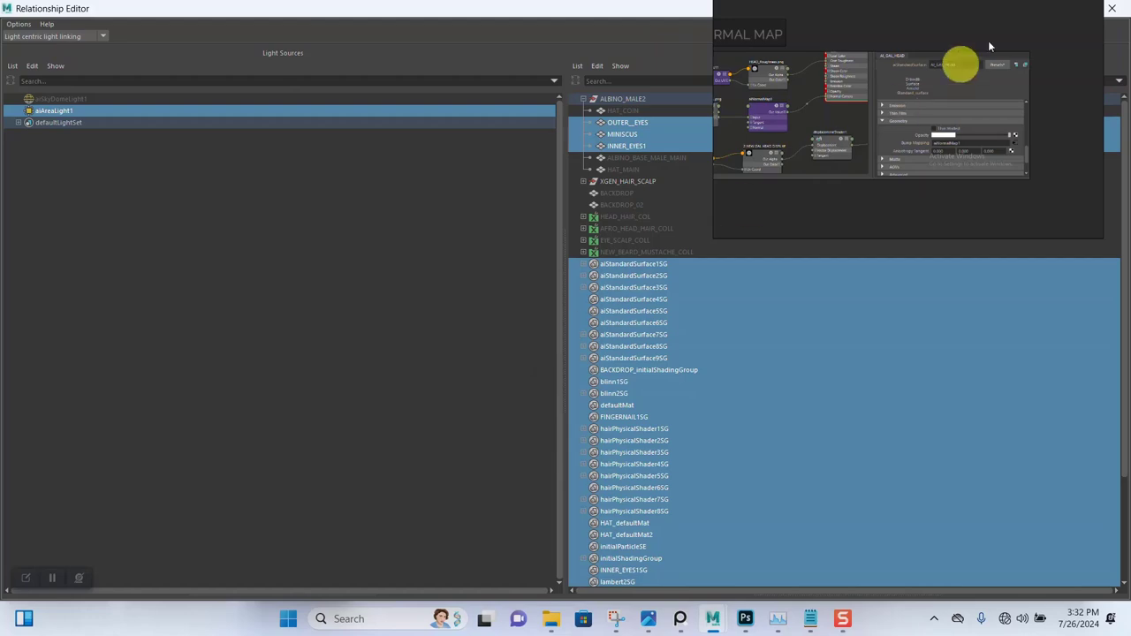
click(1080, 15)
click(1107, 11)
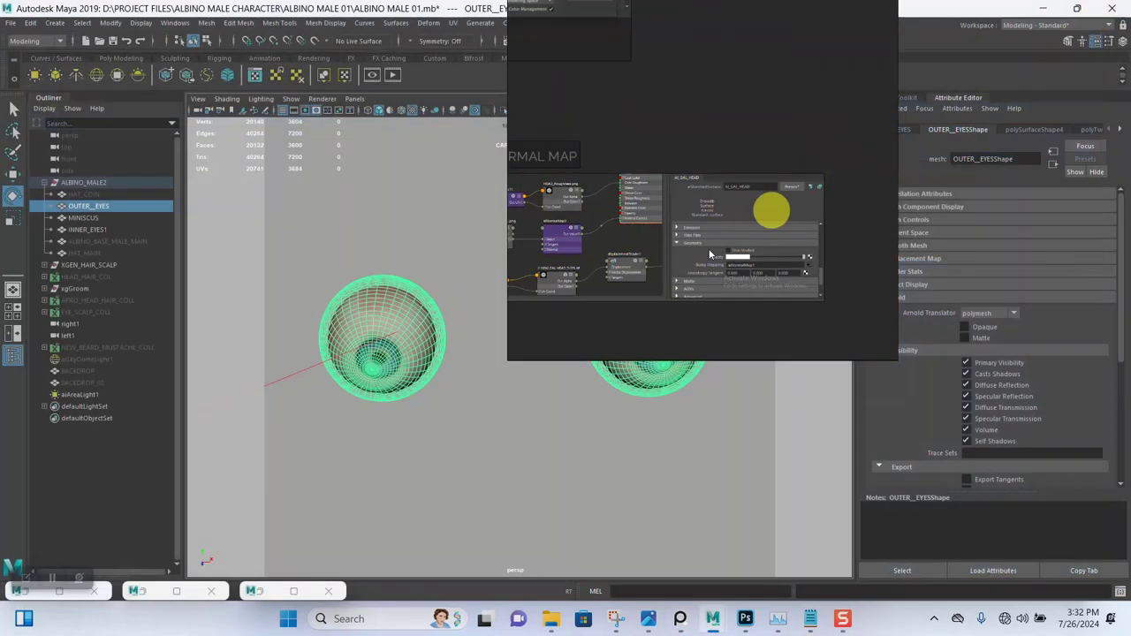
Render the eyes in the Arnold RenderView, restore its window to a smaller size, and stop the render
click(296, 587)
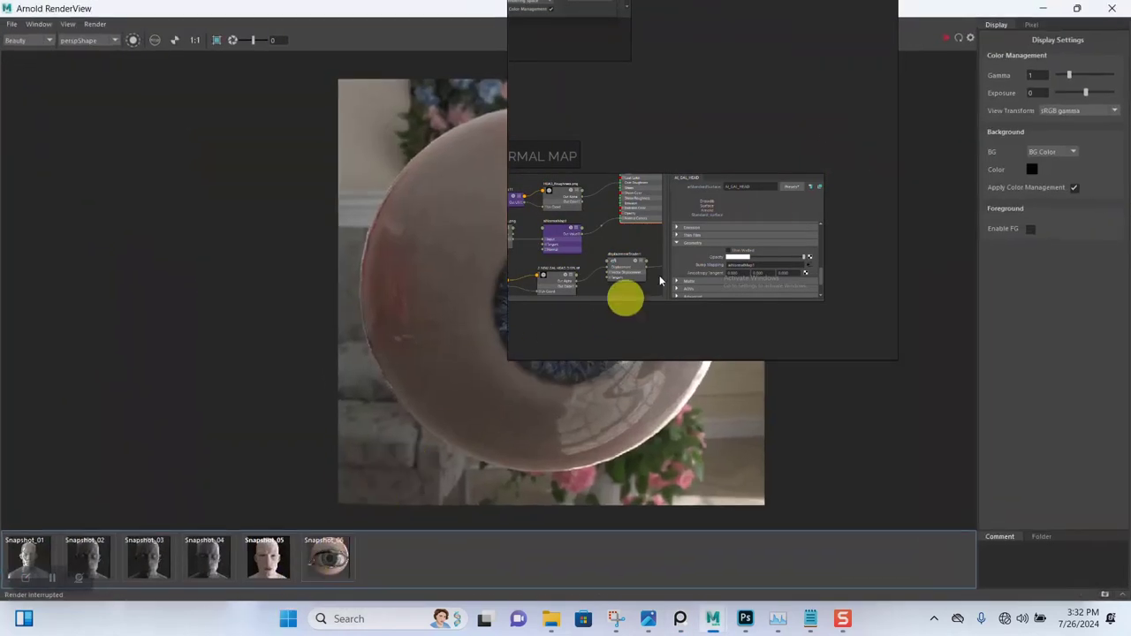
click(946, 39)
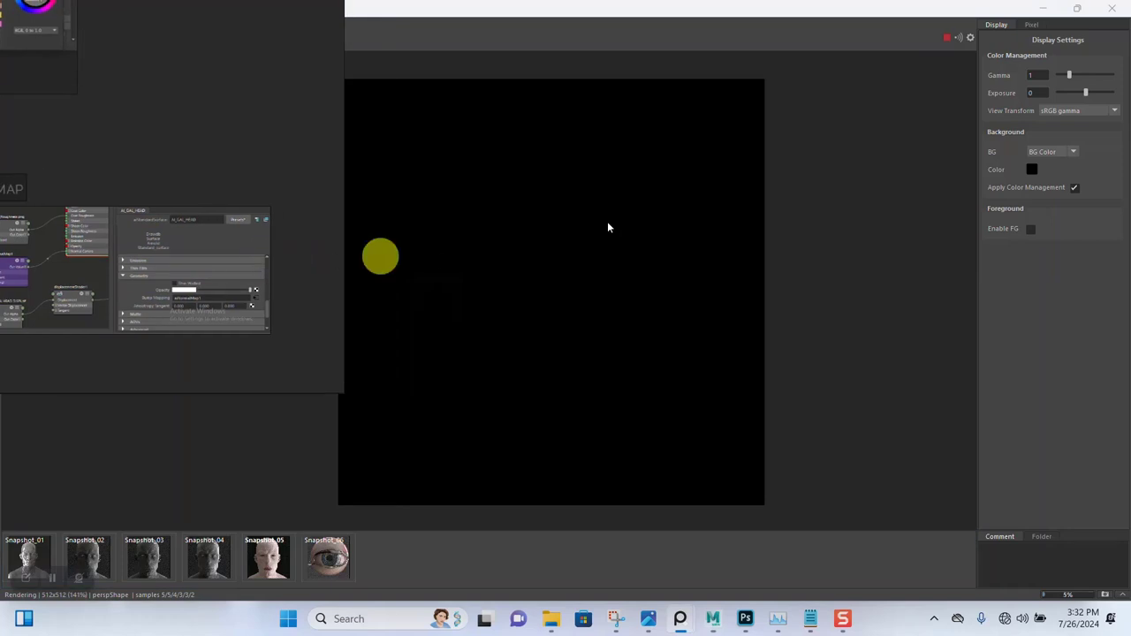
click(1079, 9)
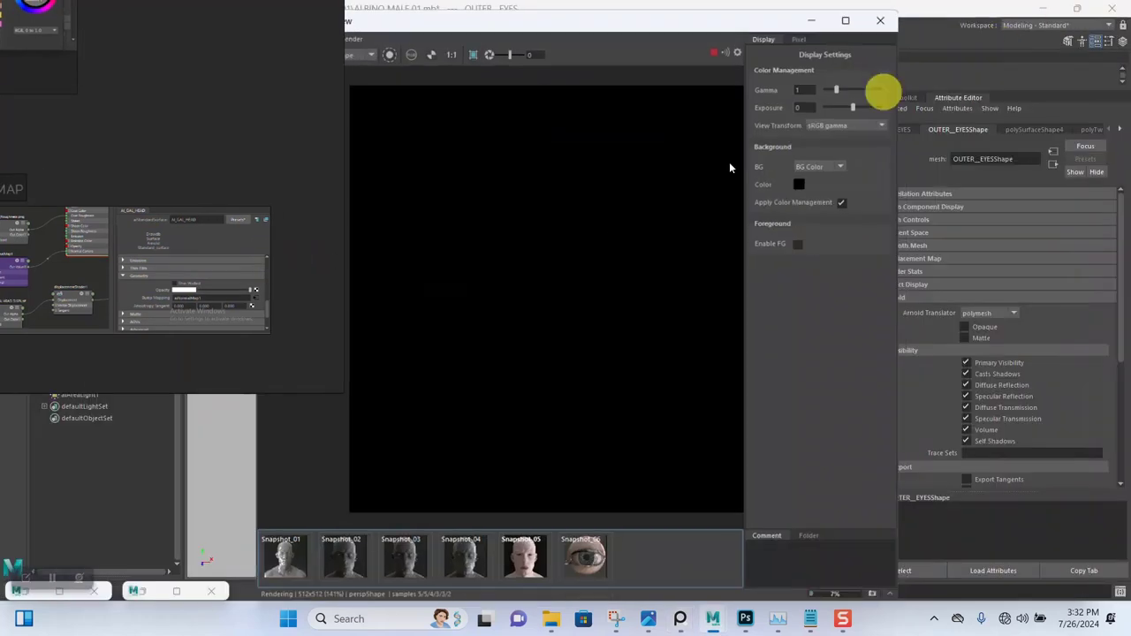
click(715, 53)
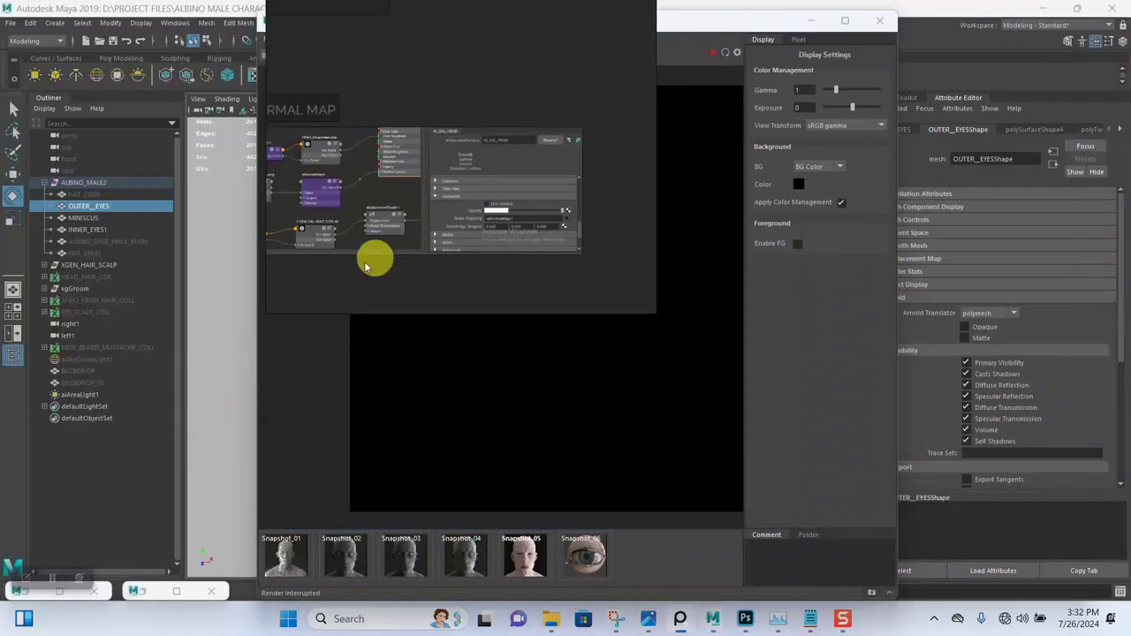
Set aiAreaLight1 to 2 samples and intensity 4 with Normalize off, and restart the render
click(91, 395)
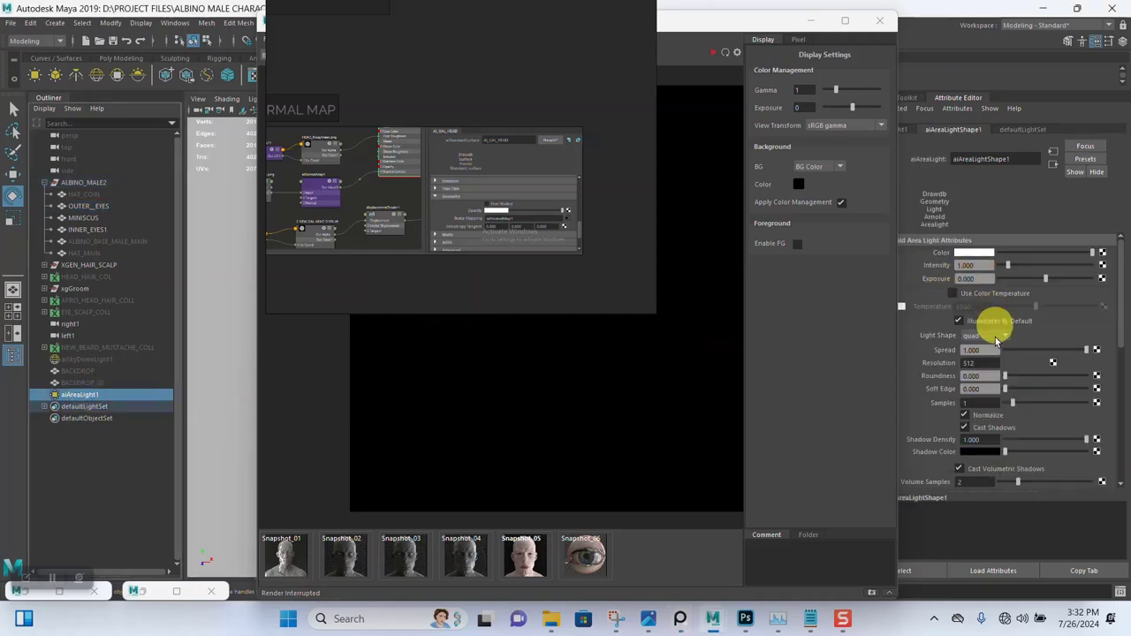
click(979, 402)
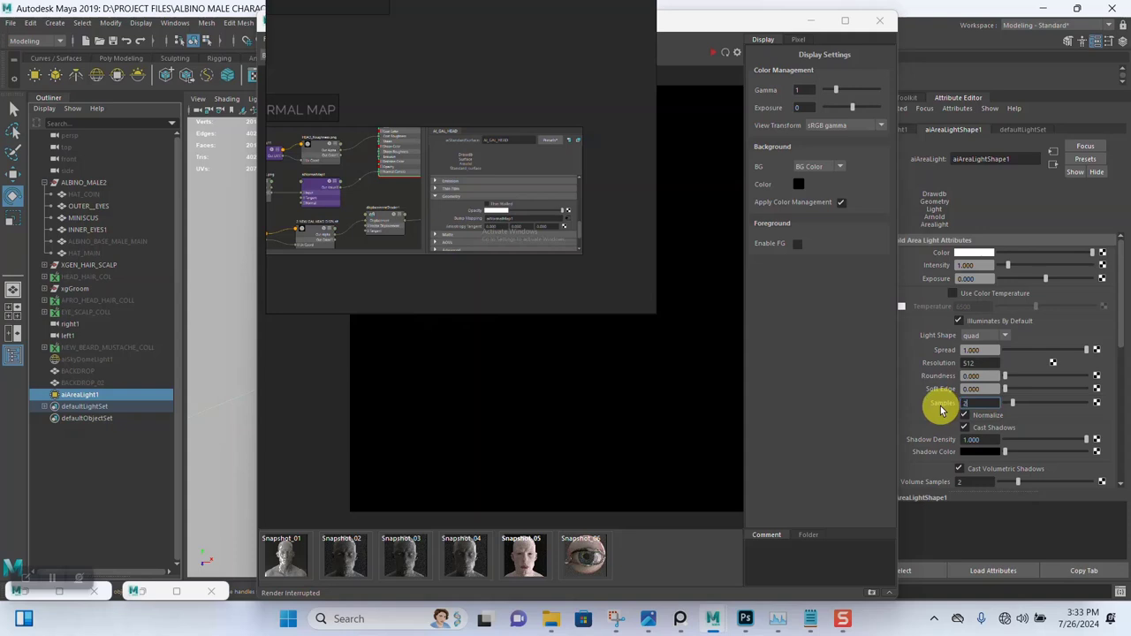
key(Return)
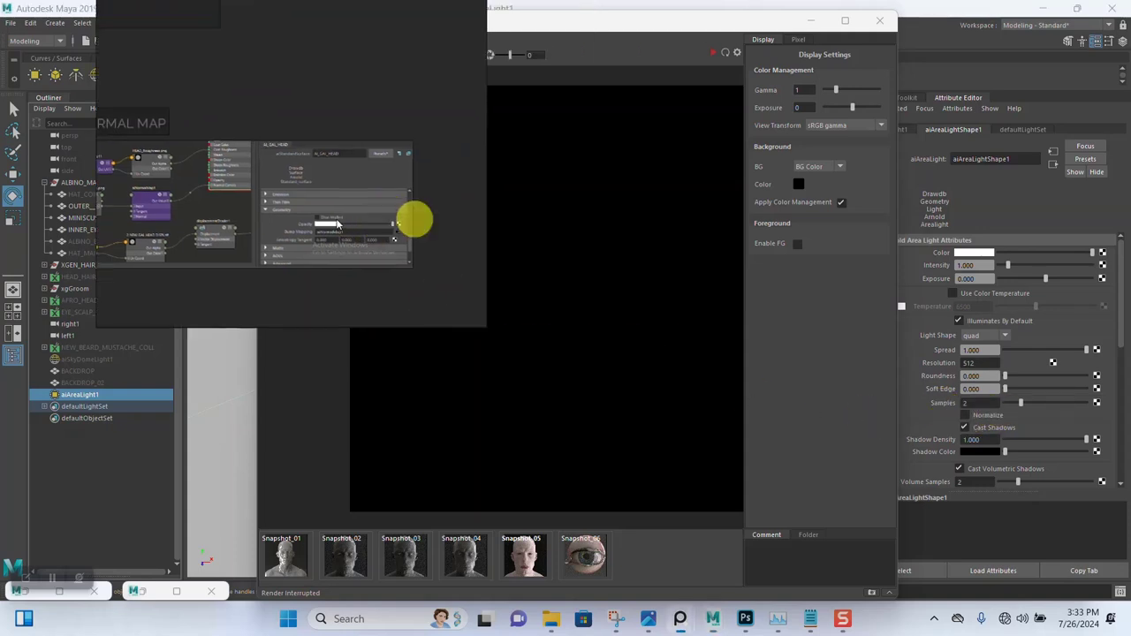
drag(1016, 274, 1025, 272)
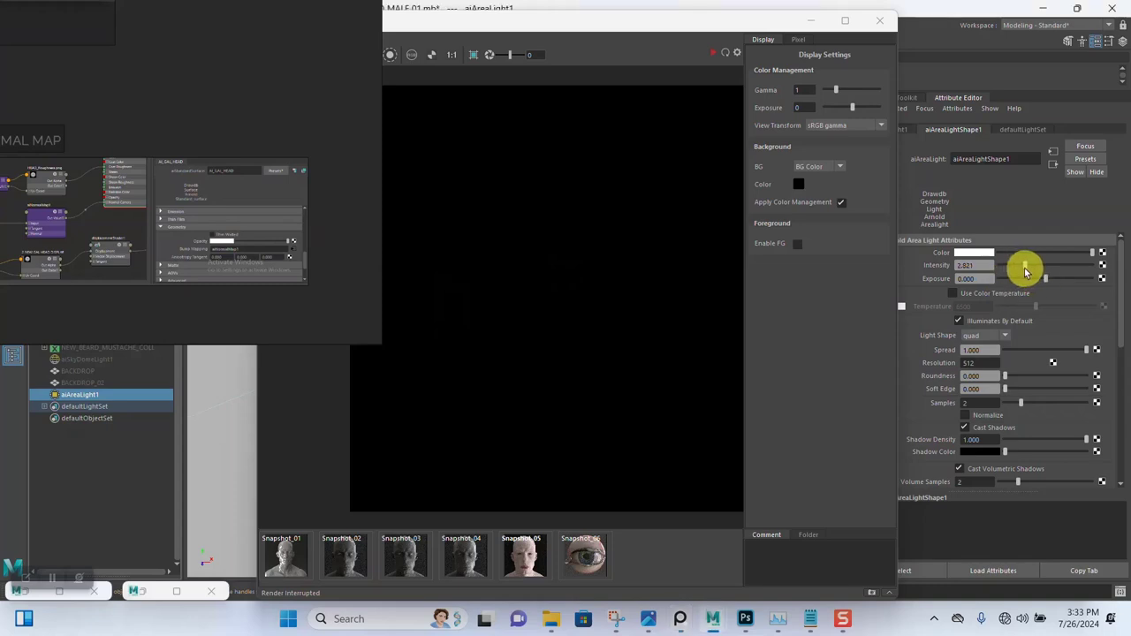
click(972, 265)
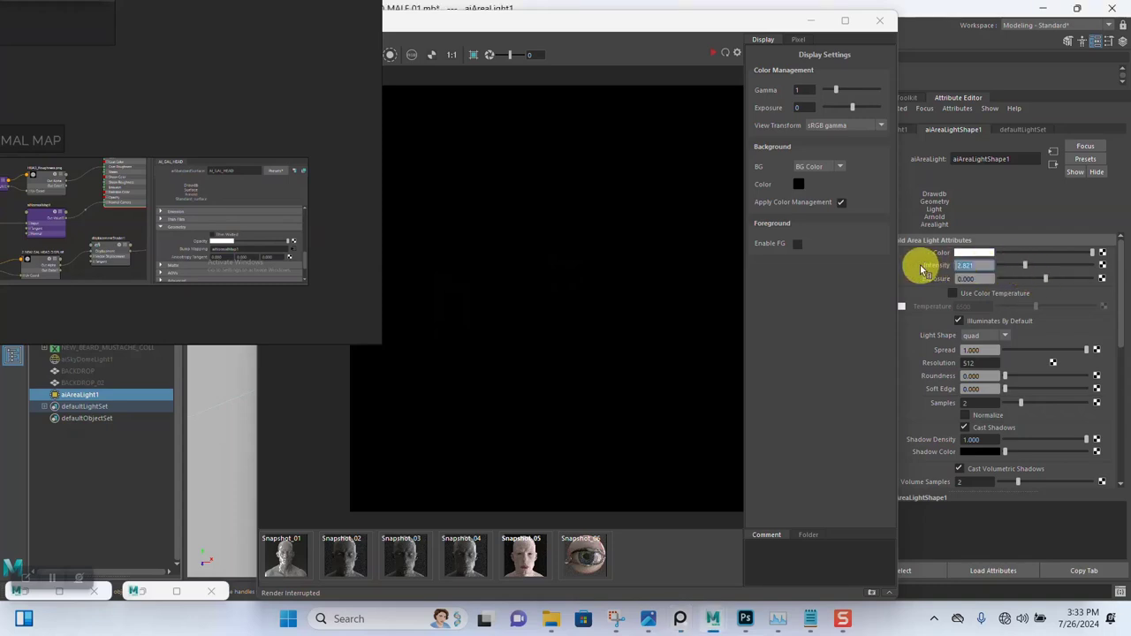
text(4)
key(Return)
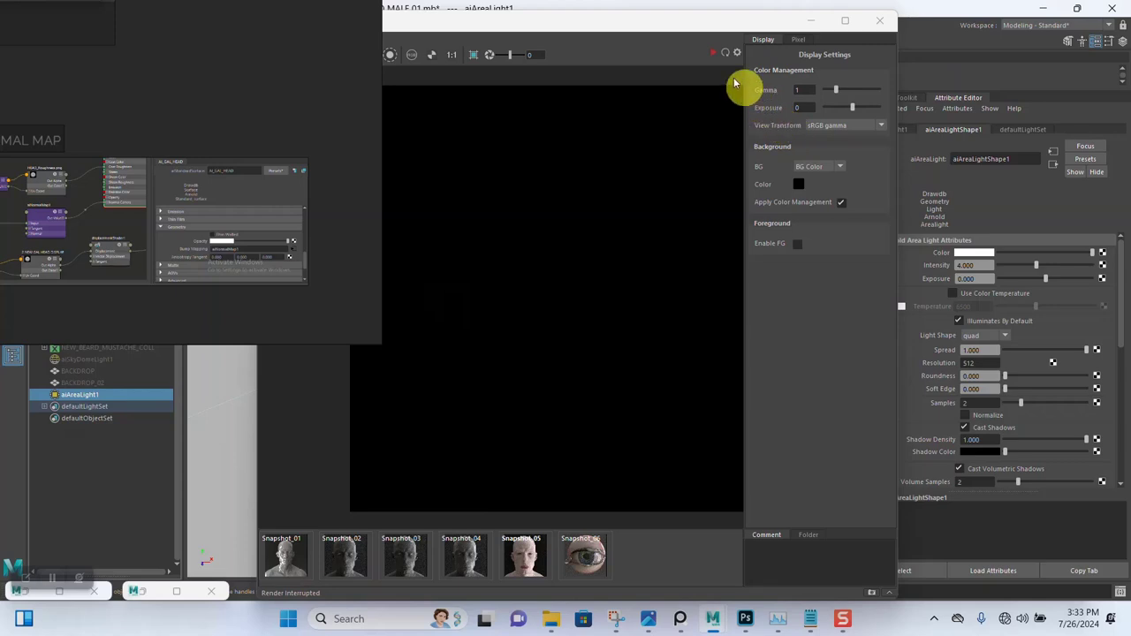
click(716, 54)
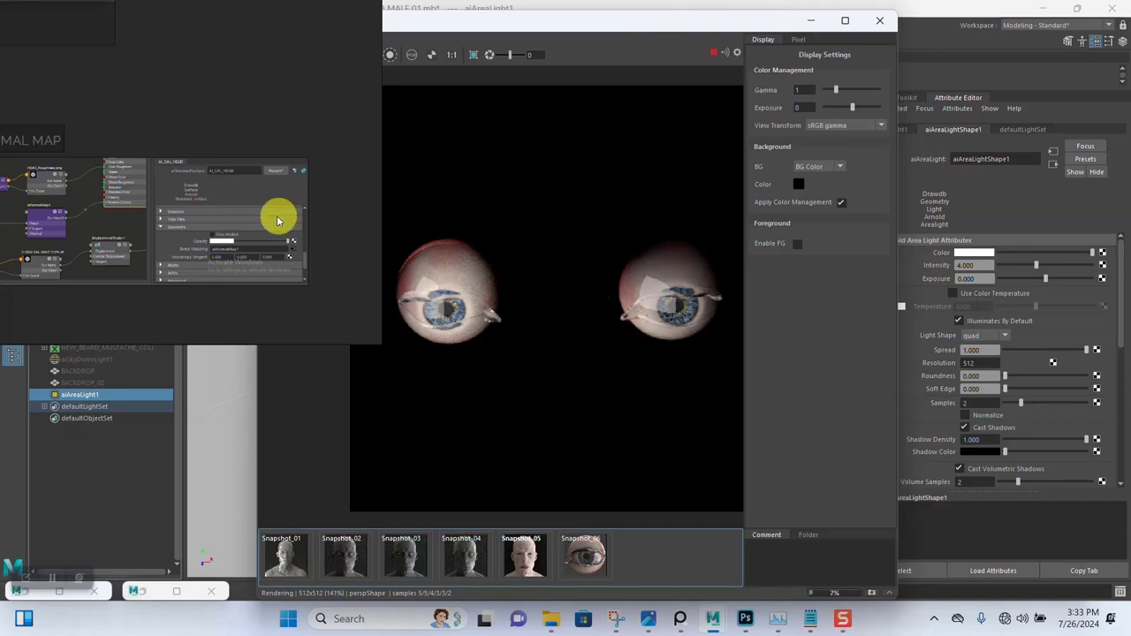
Adjust the perspective view of the eyes beside the render window and raise aiAreaLight1's intensity to about 5.256
drag(277, 215, 63, 222)
drag(587, 38, 733, 25)
mouse_move(380, 359)
alt+mouse_down()
mouse_move(362, 353)
mouse_move(366, 378)
mouse_move(385, 347)
alt+mouse_up()
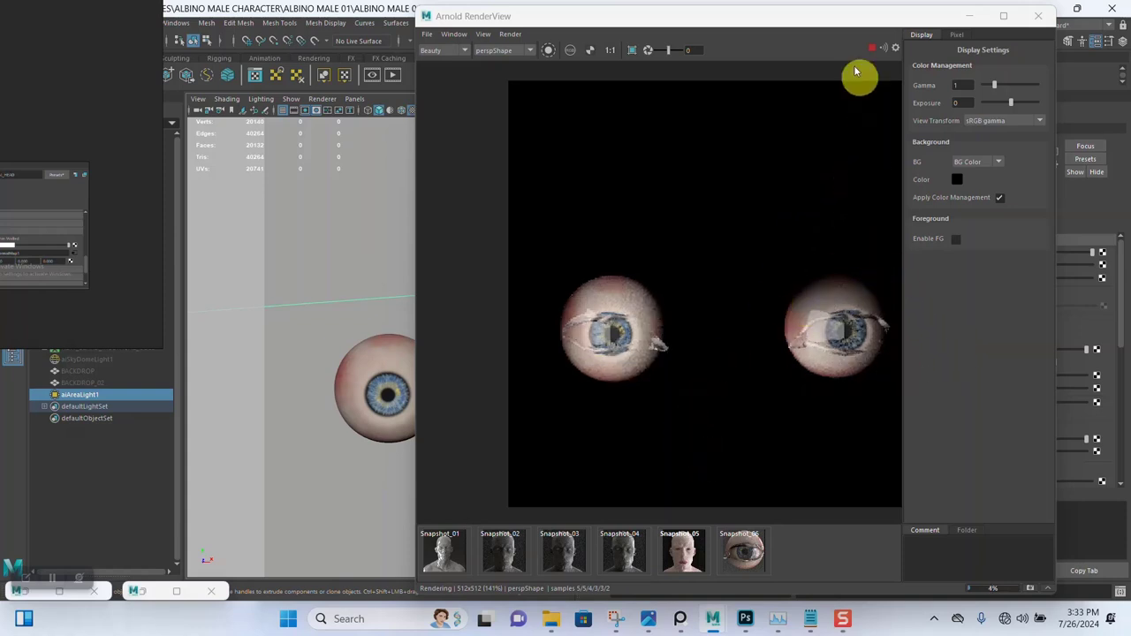
drag(819, 25, 541, 28)
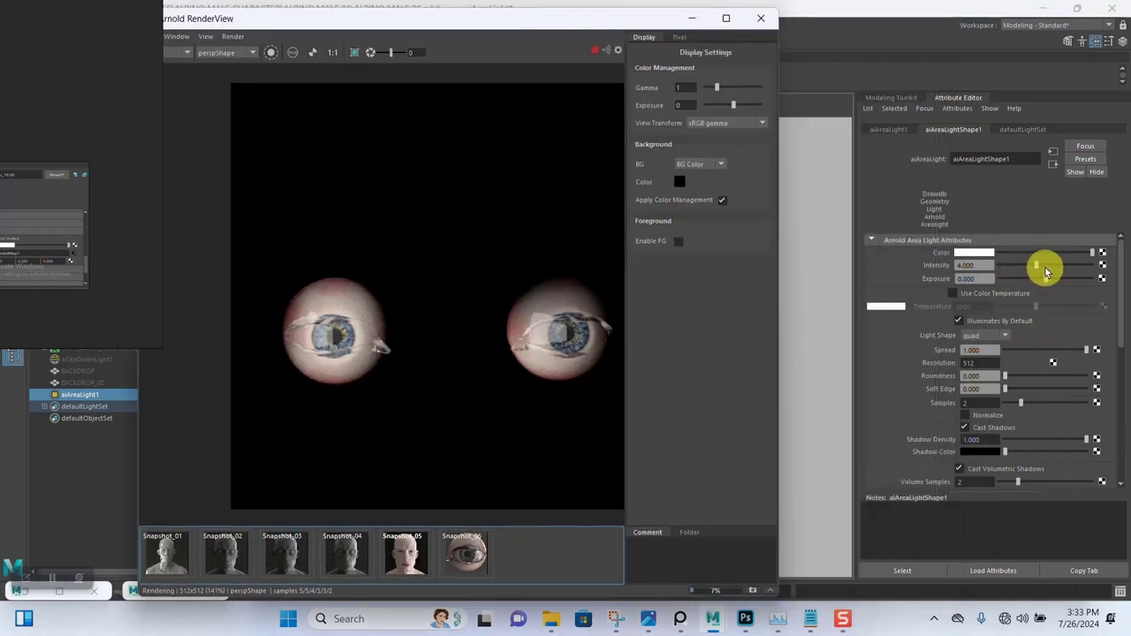
click(1045, 266)
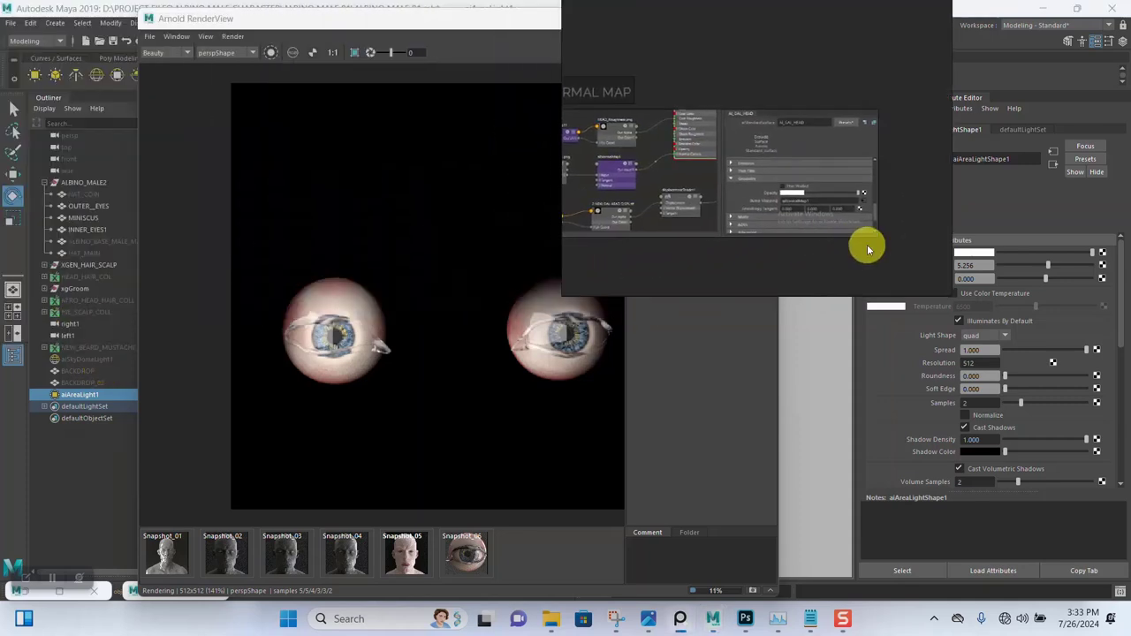
Unhide aiSkyDomeLight1 so it contributes to the eye render
click(92, 360)
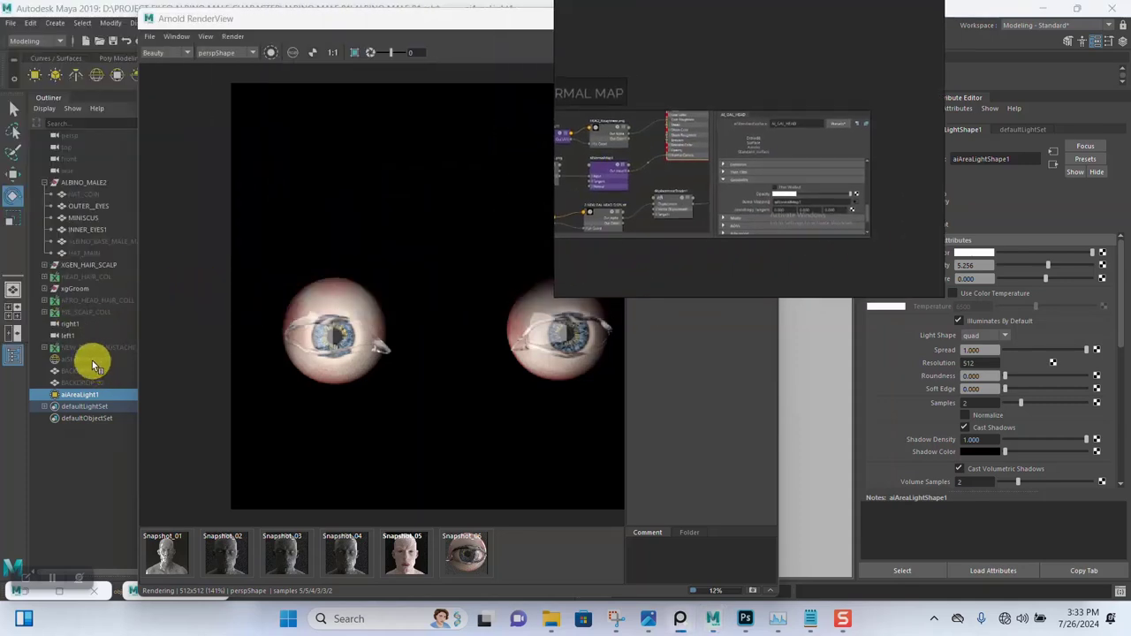
key(shift+h)
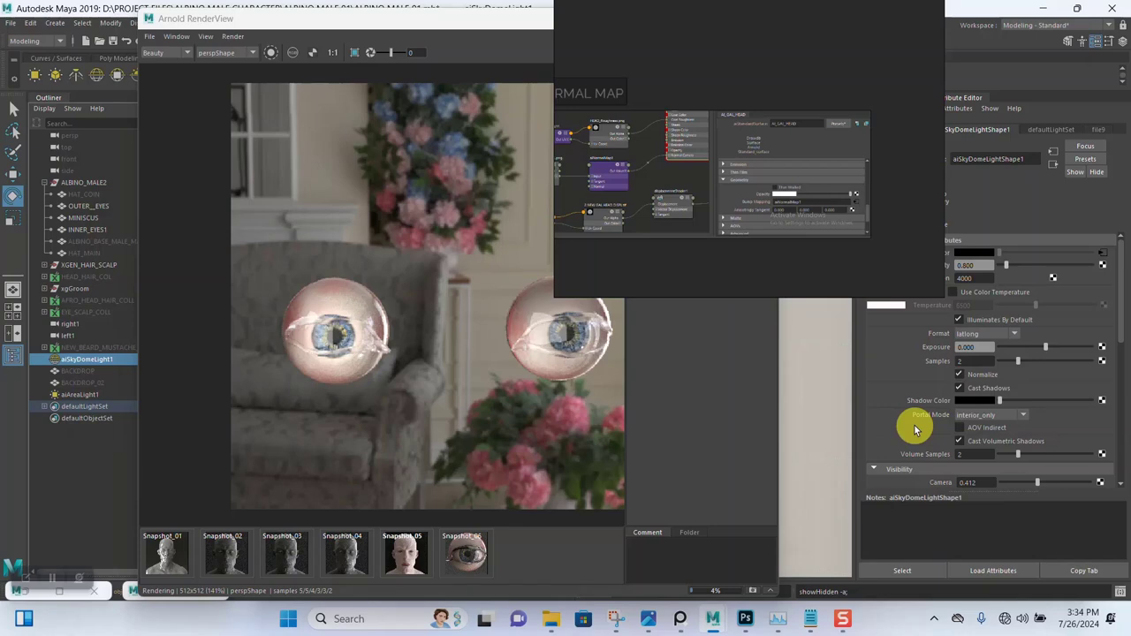
Try aiSkyDomeLight1's camera visibility at 0 in the render, stop the render, and undo the change
scroll(915, 429, down, 2)
drag(859, 267, 697, 134)
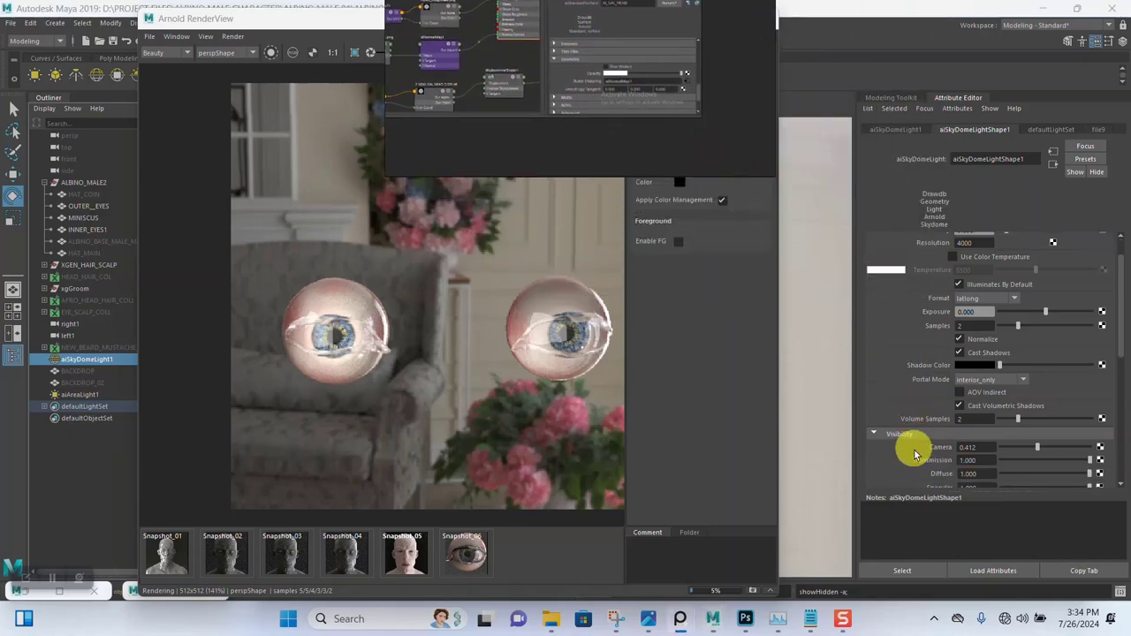
scroll(917, 450, down, 3)
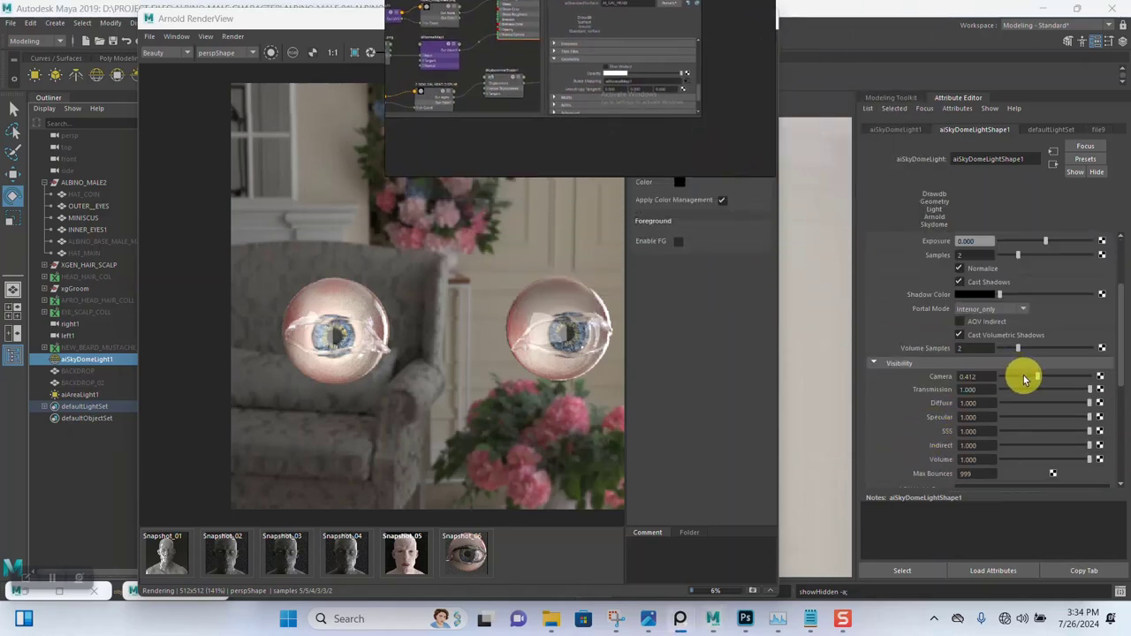
drag(1025, 380, 971, 374)
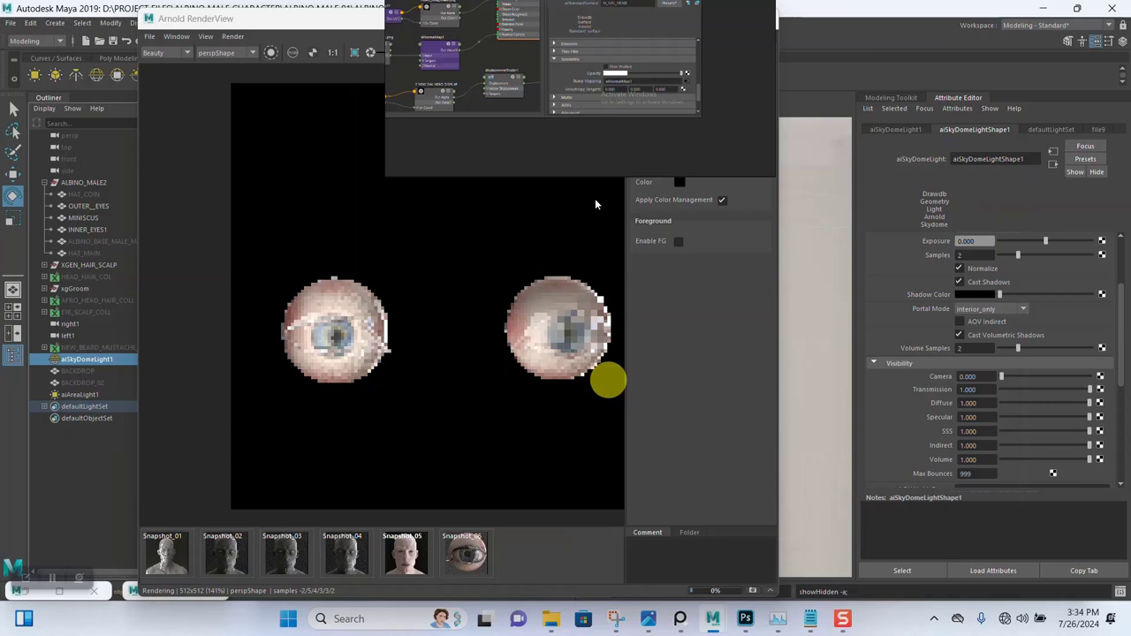
click(594, 50)
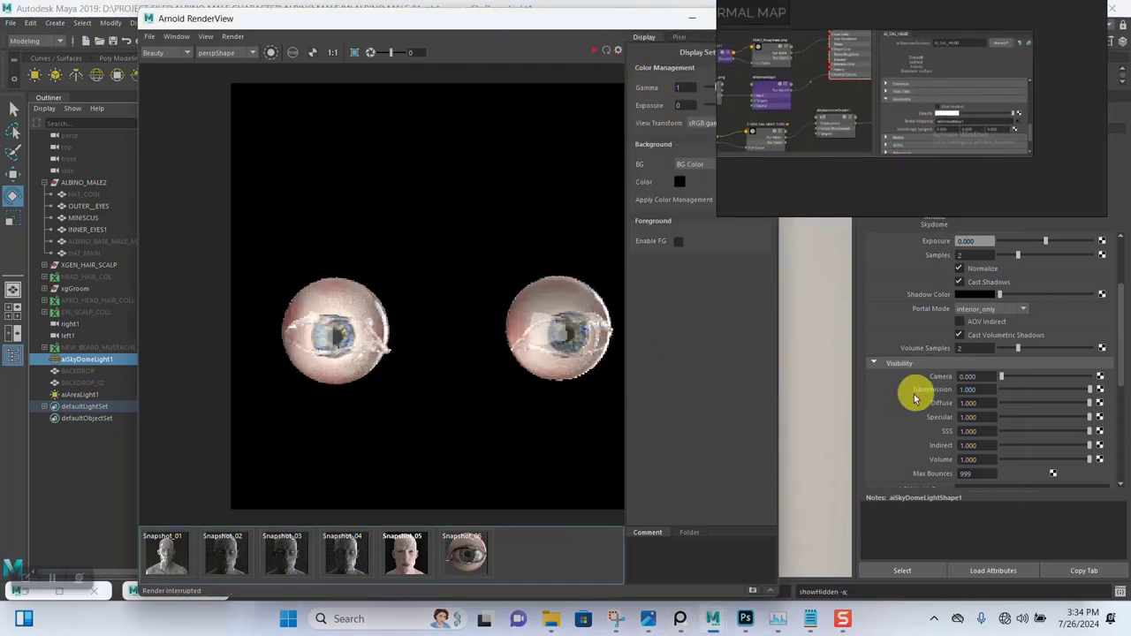
click(890, 339)
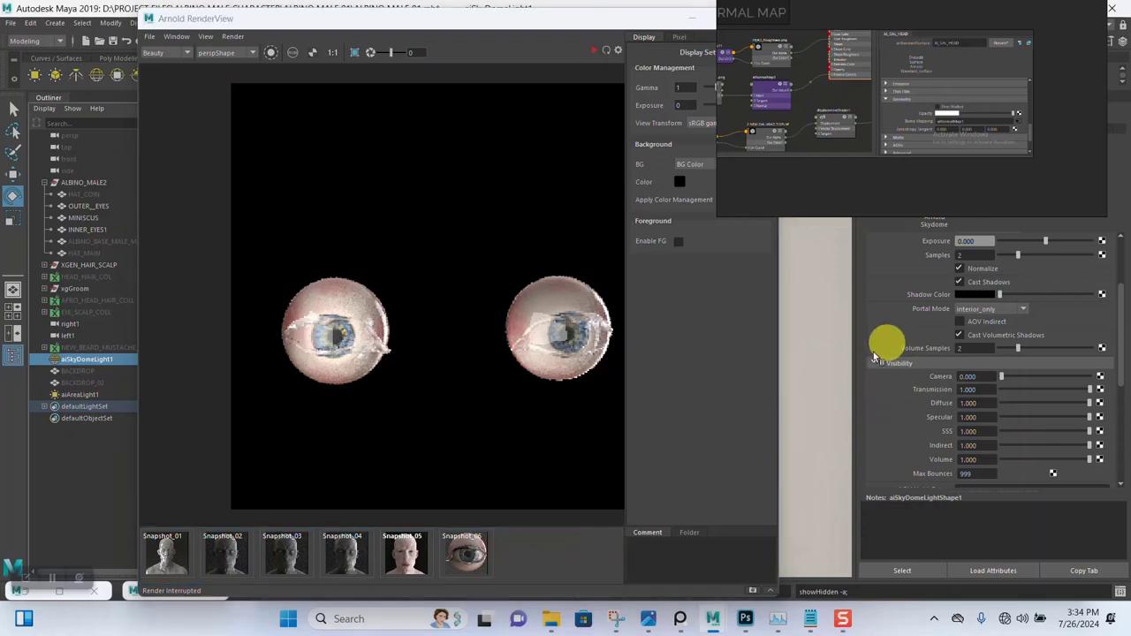
key(ctrl+z)
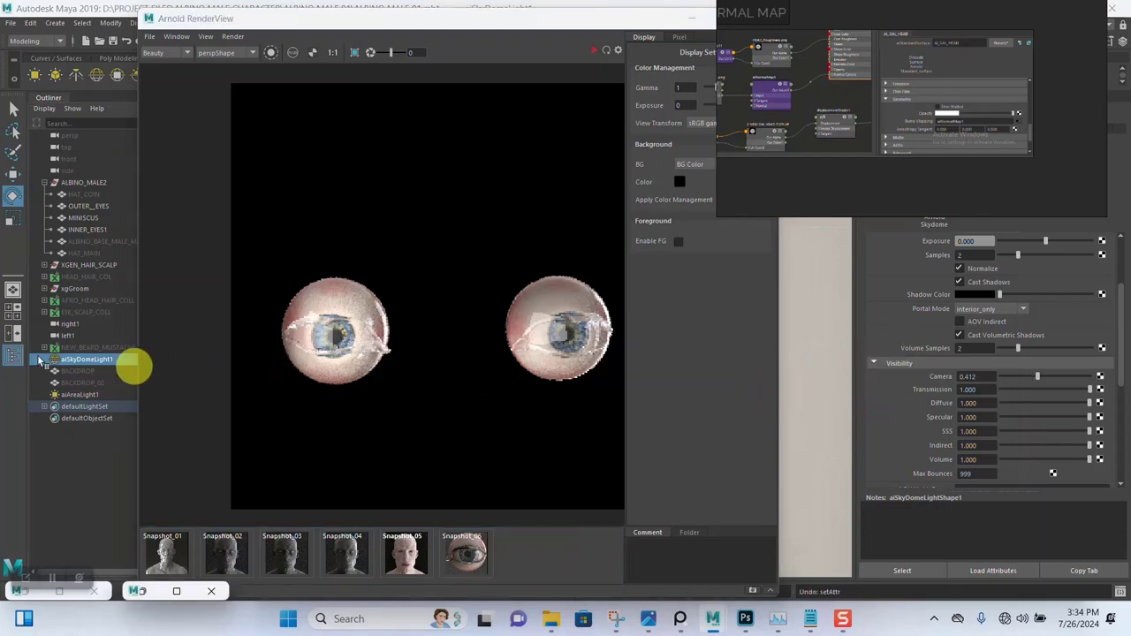
Test aiAreaLight1's diffuse visibility at 0 in the render and restore it to 1
click(84, 395)
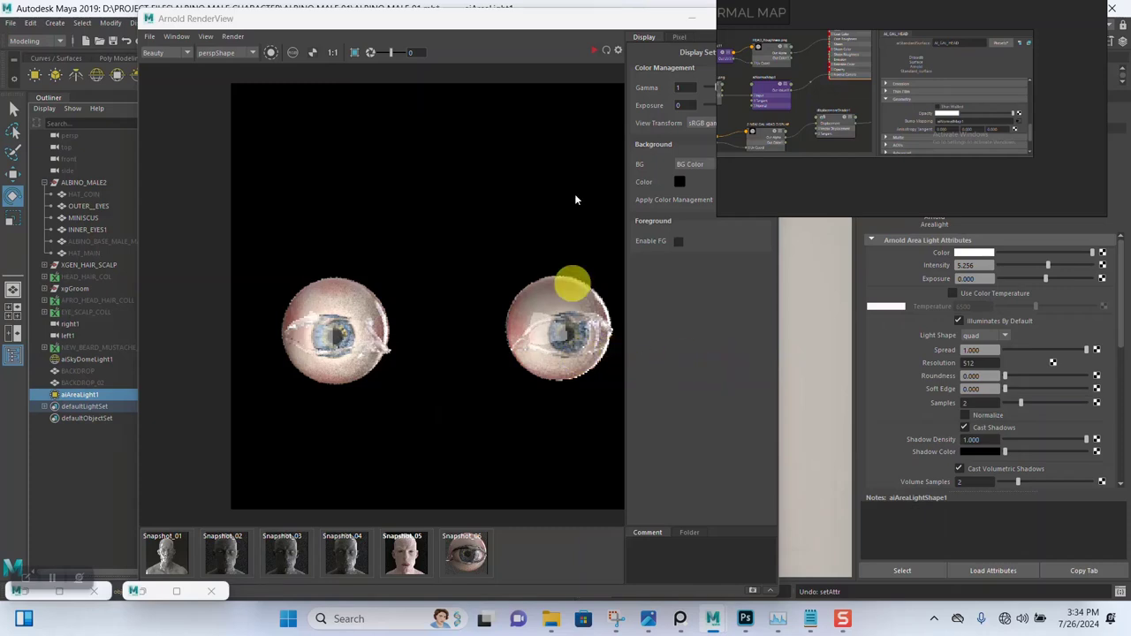
scroll(971, 415, down, 5)
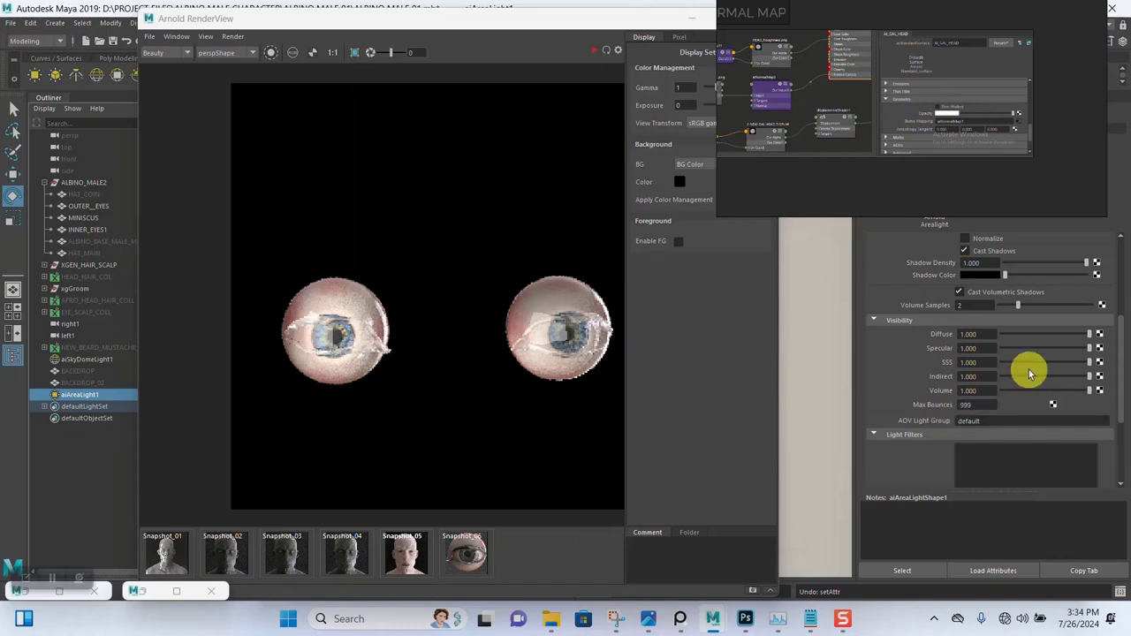
scroll(921, 431, down, 4)
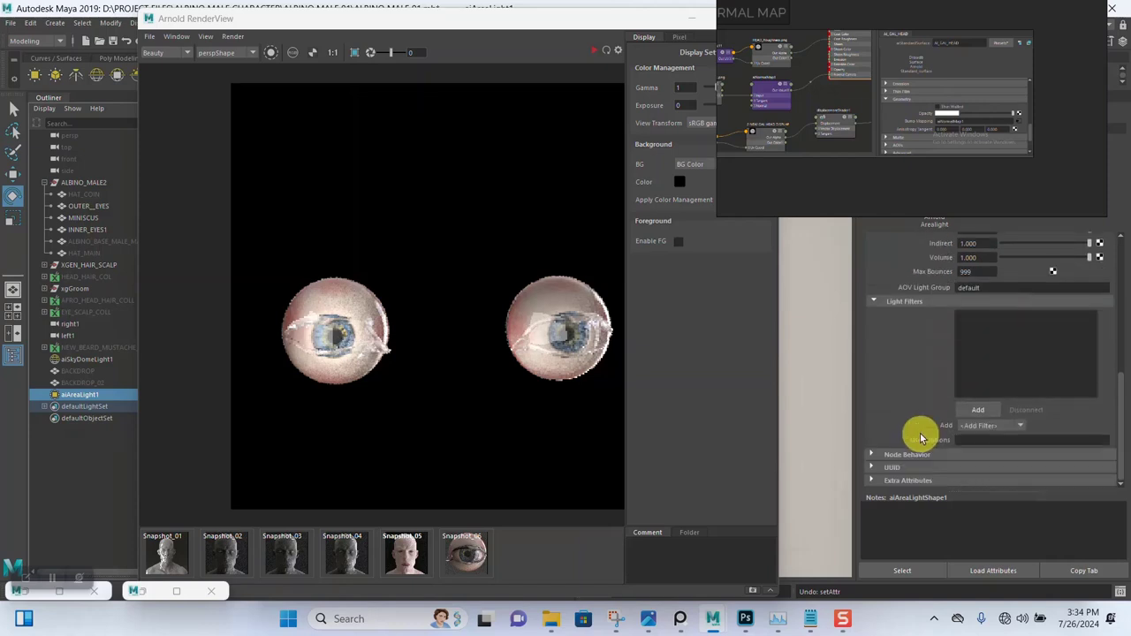
scroll(920, 438, up, 5)
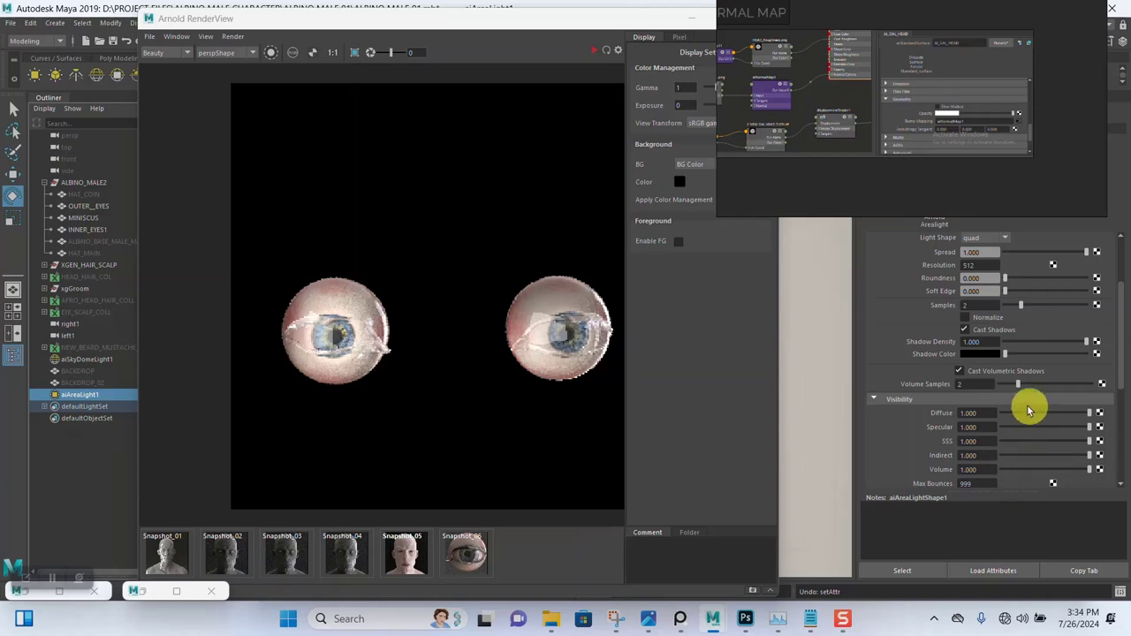
drag(1019, 415, 980, 415)
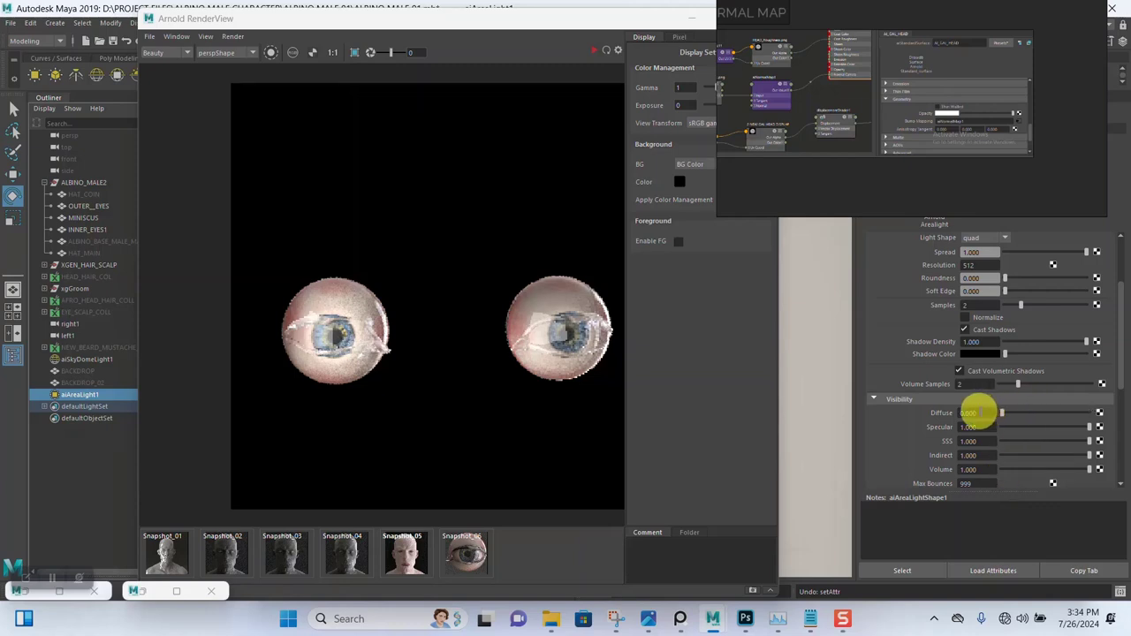
click(592, 50)
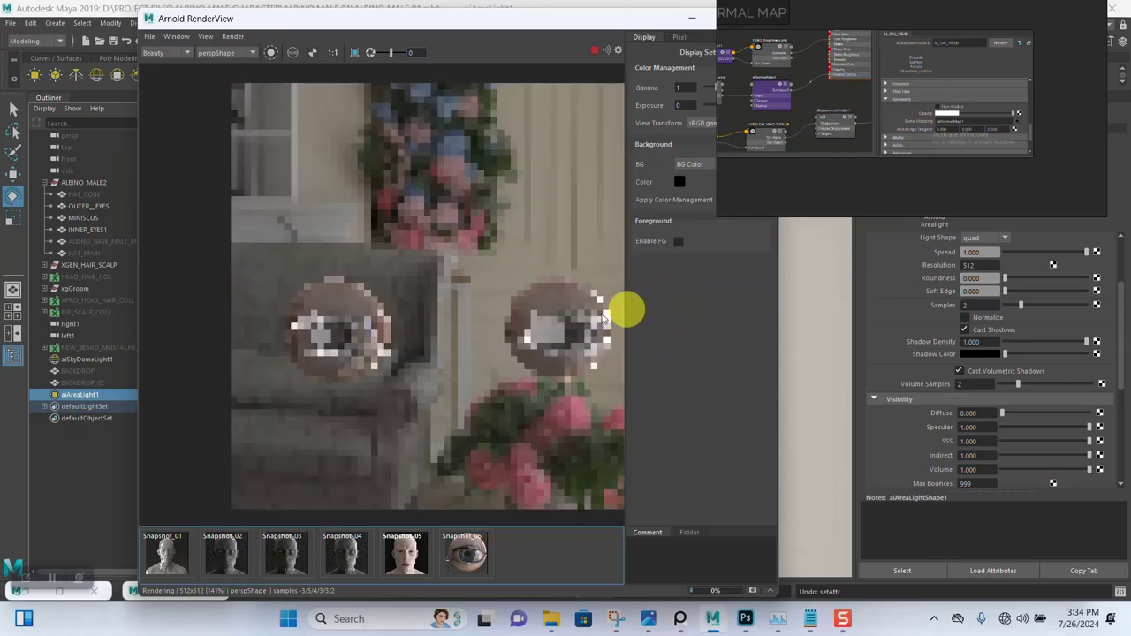
click(1008, 412)
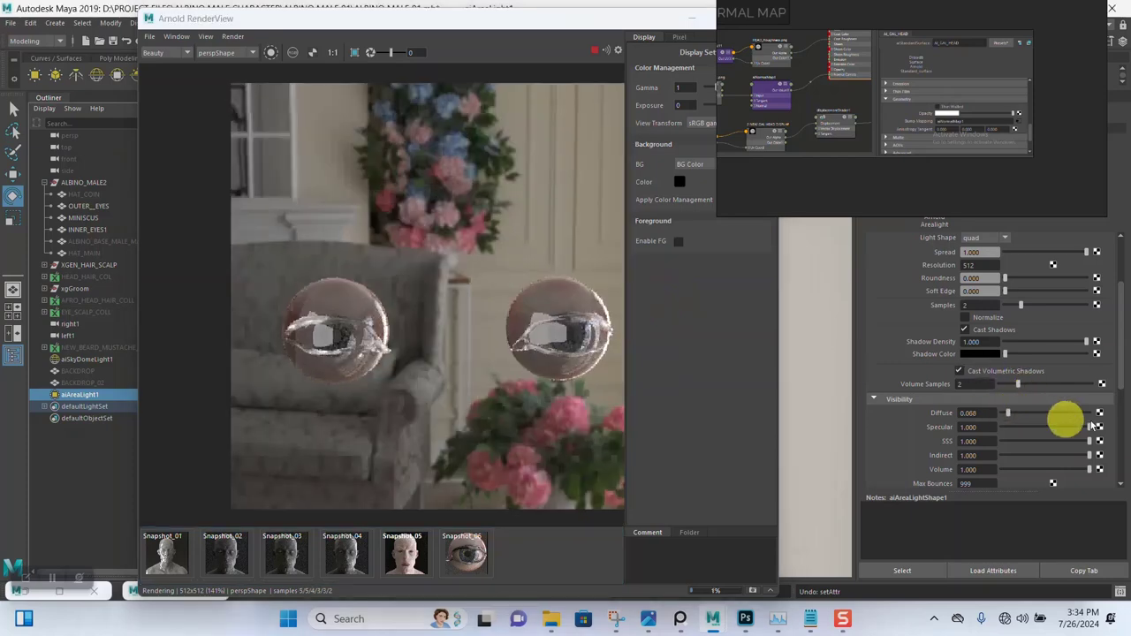
drag(1092, 426, 1104, 404)
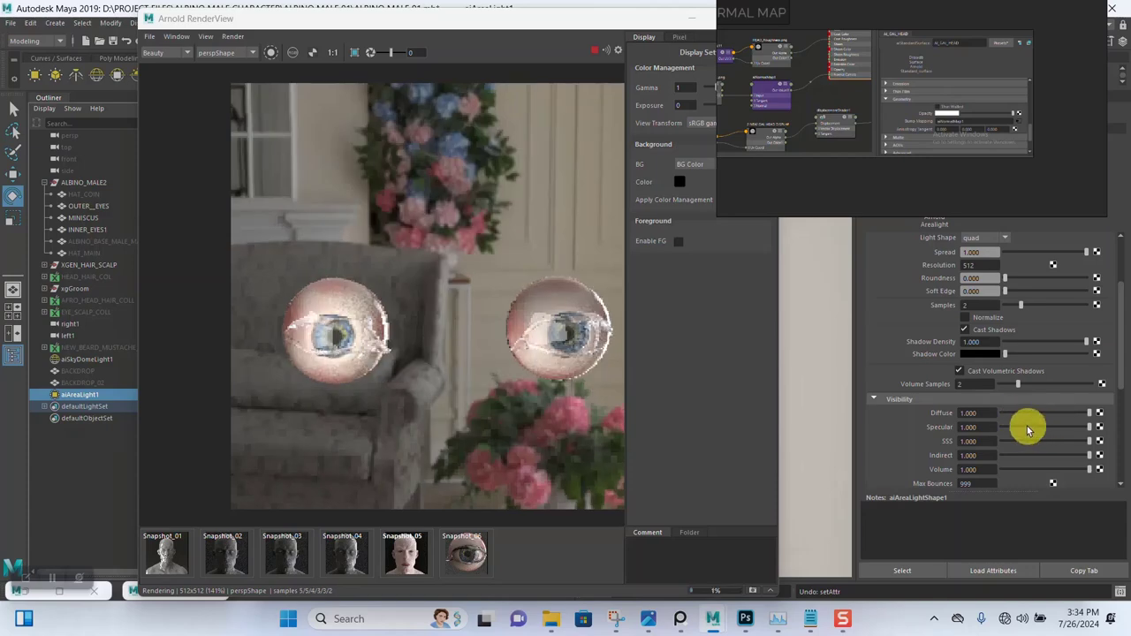
Lower aiAreaLight1's specular visibility to about 0.356, let the eye render refresh, and stop it
scroll(916, 347, up, 2)
scroll(916, 344, up, 3)
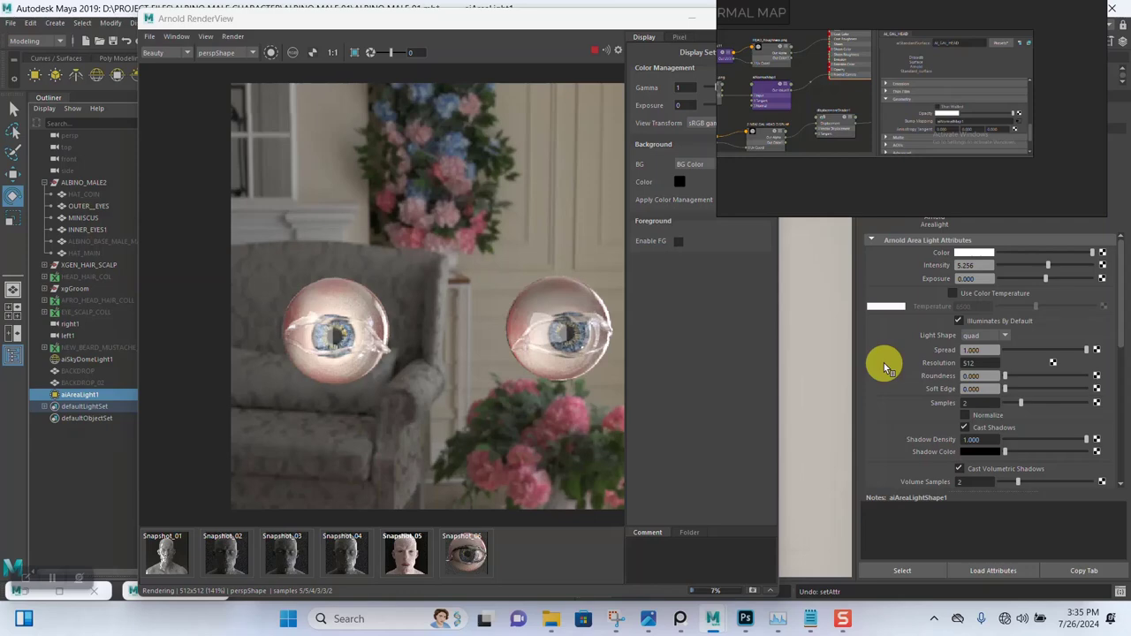
scroll(915, 375, down, 3)
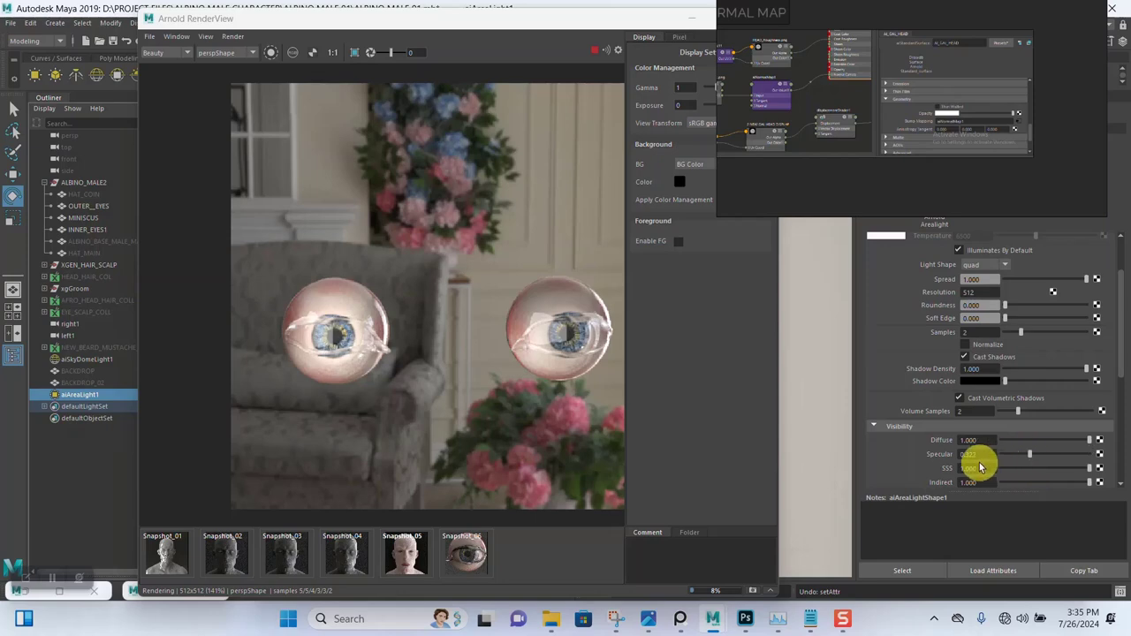
drag(979, 463, 979, 461)
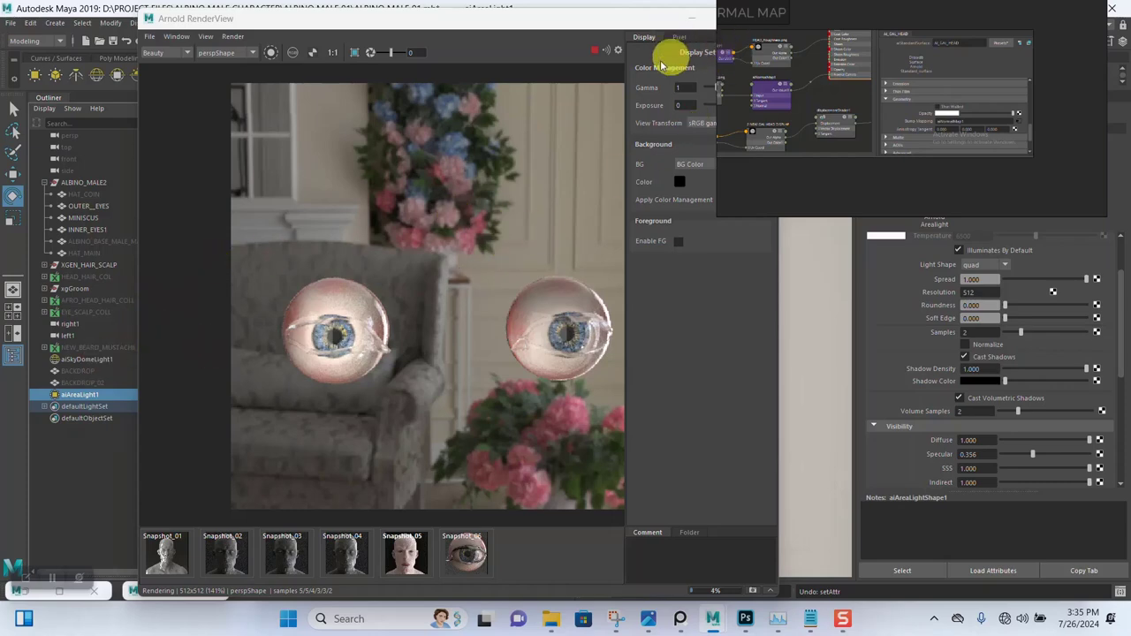
click(596, 48)
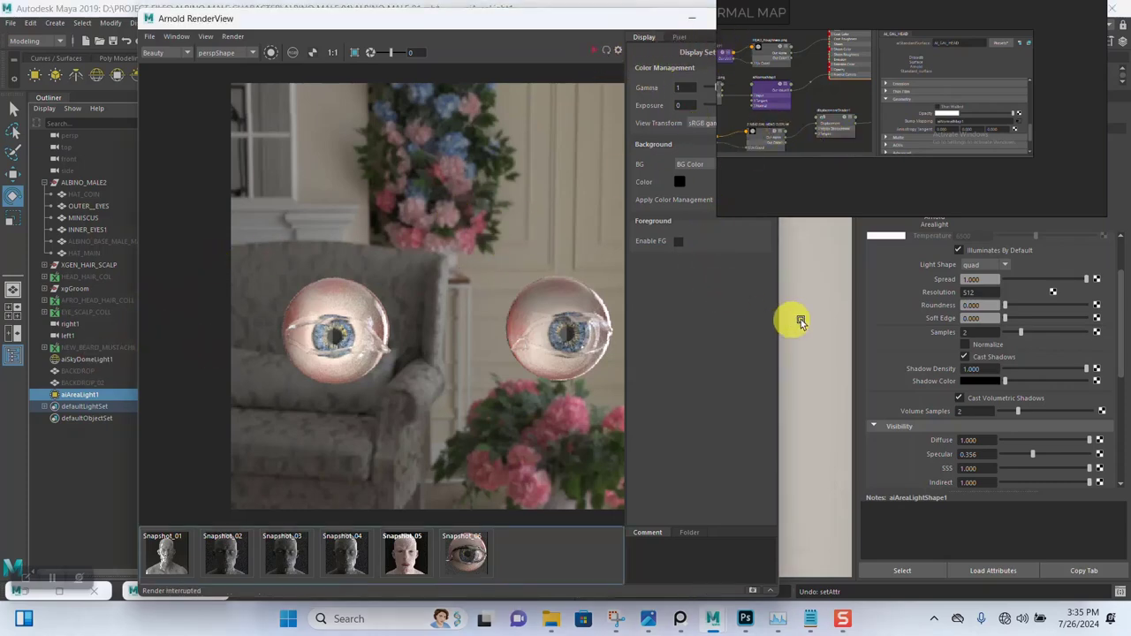
click(873, 302)
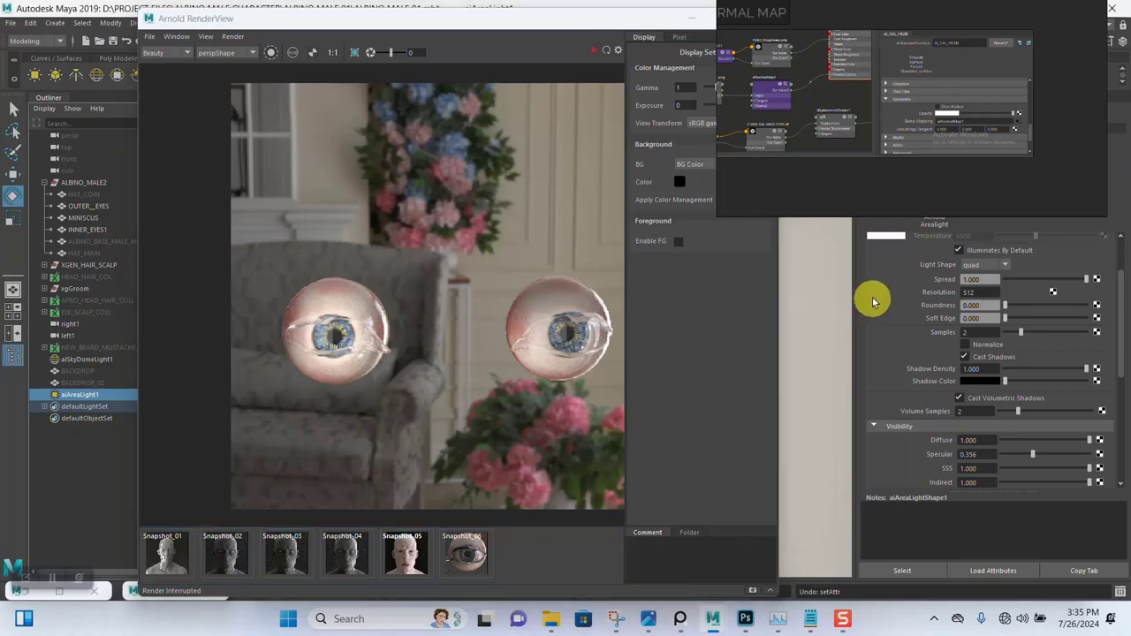
Save the scene and minimize the Arnold render view
key(ctrl+s)
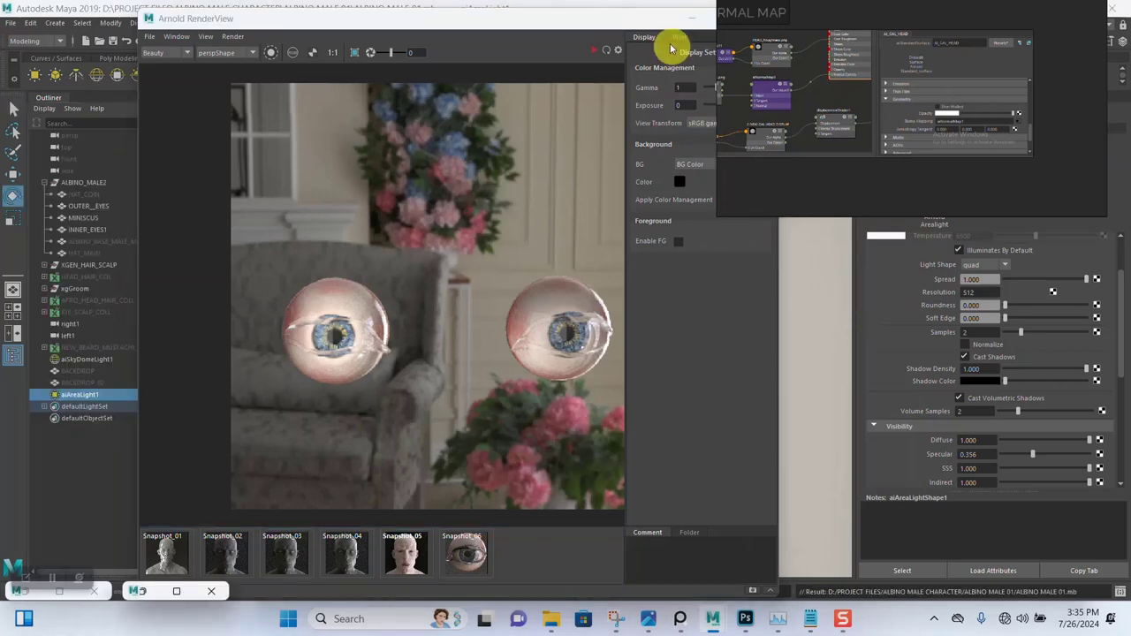
click(687, 19)
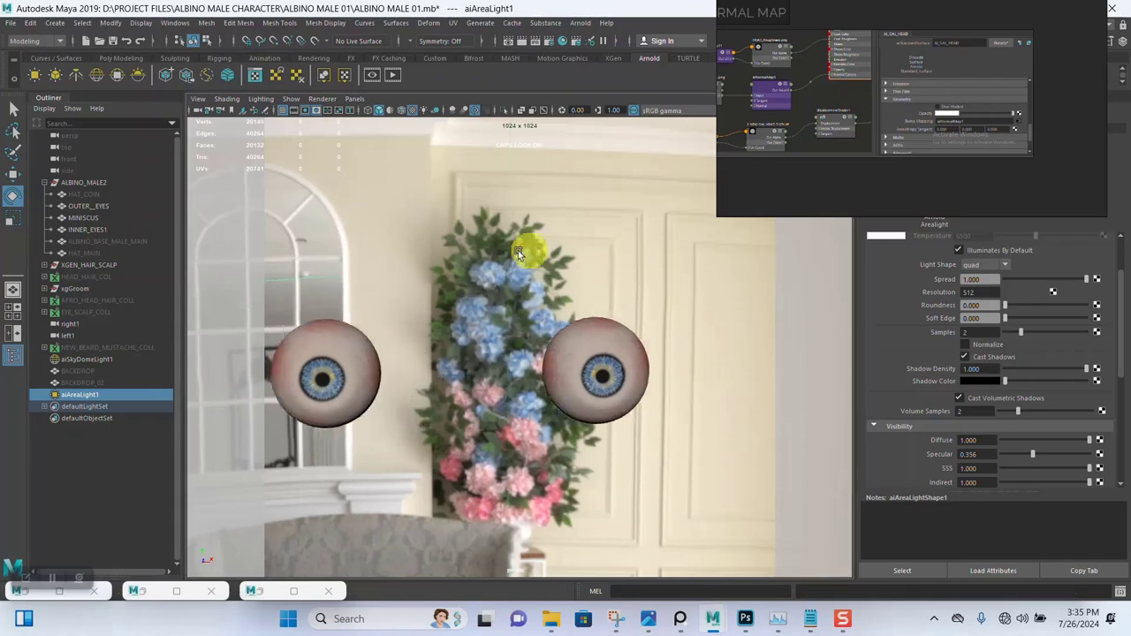
Select the INNER_EYES1 mesh and show the attributes of its AI_INNER_EYE material
mouse_move(583, 341)
alt+mouse_down()
mouse_move(610, 328)
mouse_move(575, 346)
alt+mouse_up()
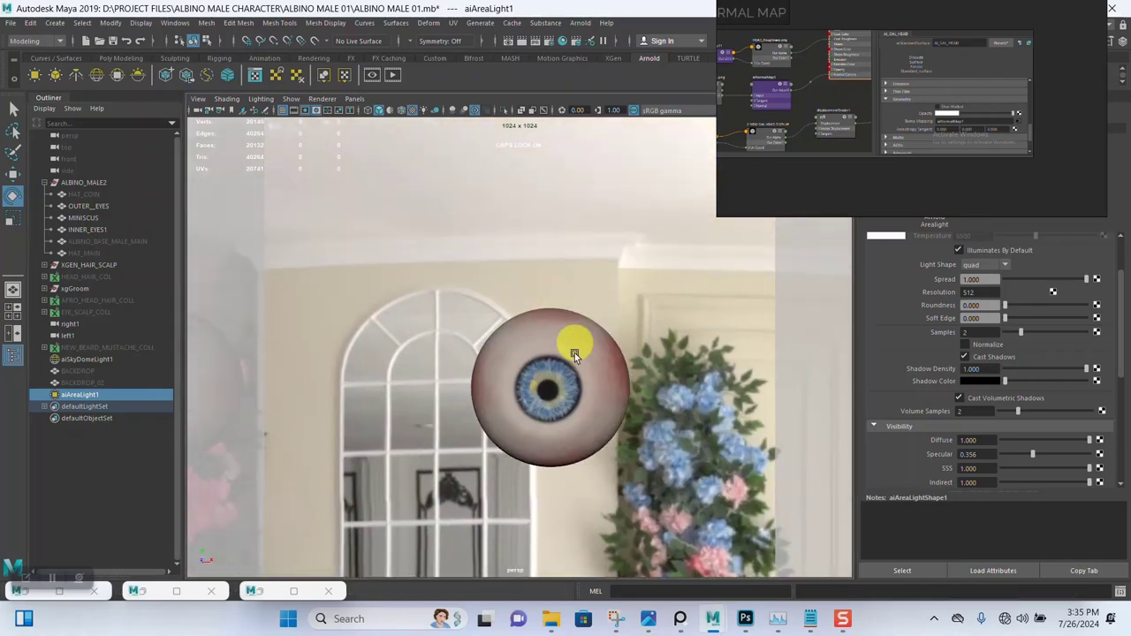
scroll(604, 397, up, 3)
scroll(605, 397, up, 5)
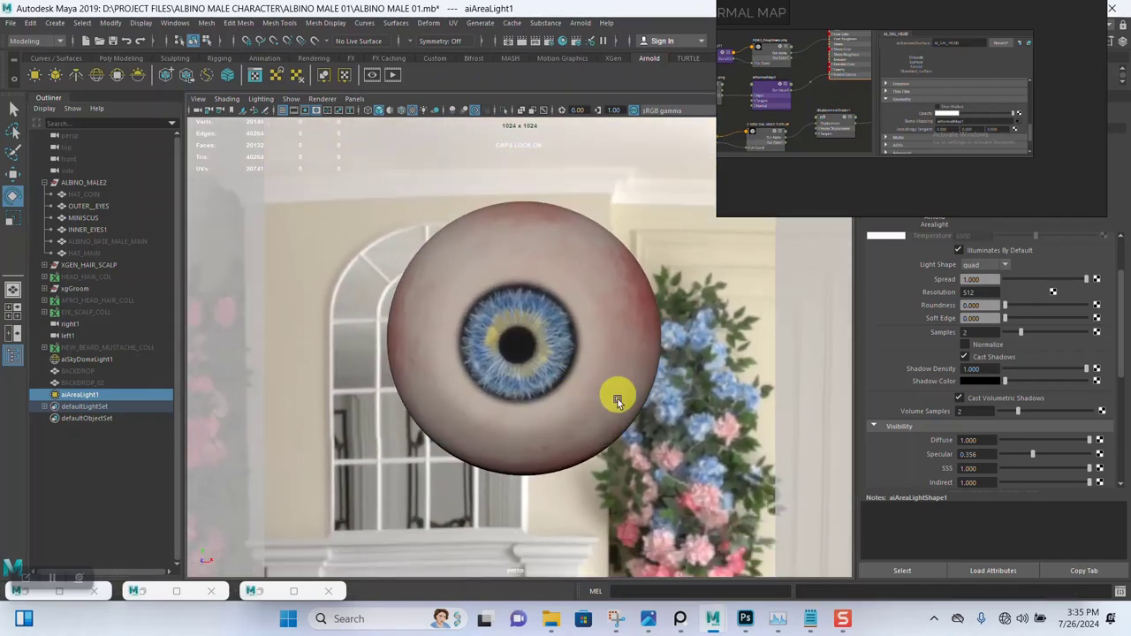
click(569, 364)
drag(1031, 216, 377, 196)
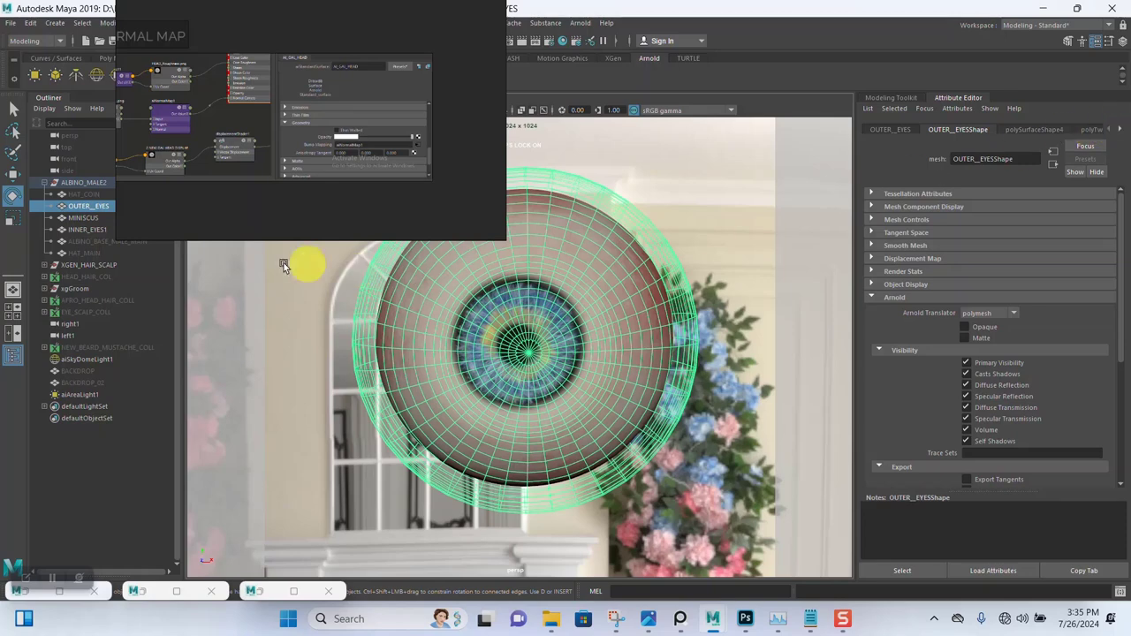
click(75, 231)
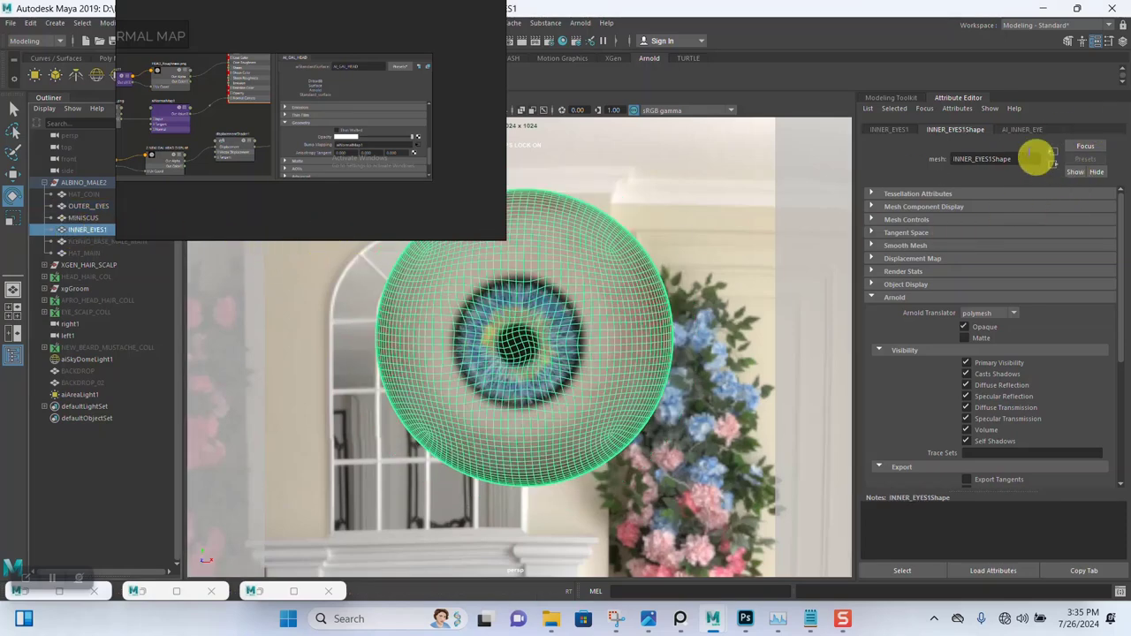
click(1022, 130)
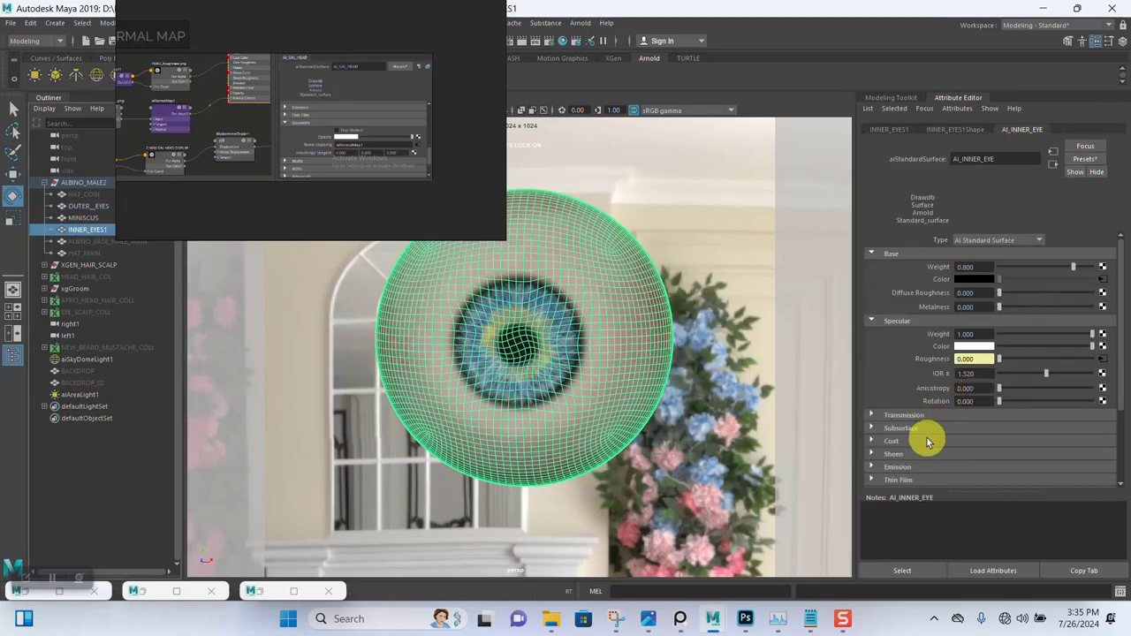
Set the AI_INNER_EYE material's subsurface weight to 1, its type to randomwalk and its scale to 0.1
scroll(925, 424, down, 2)
click(900, 325)
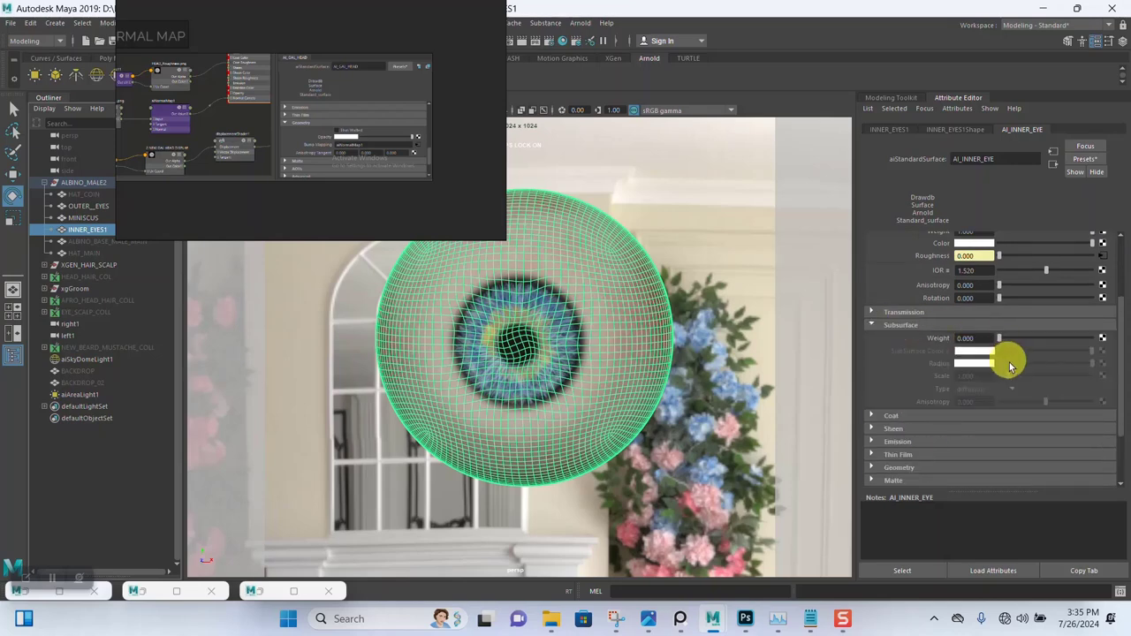
drag(1006, 338, 1100, 340)
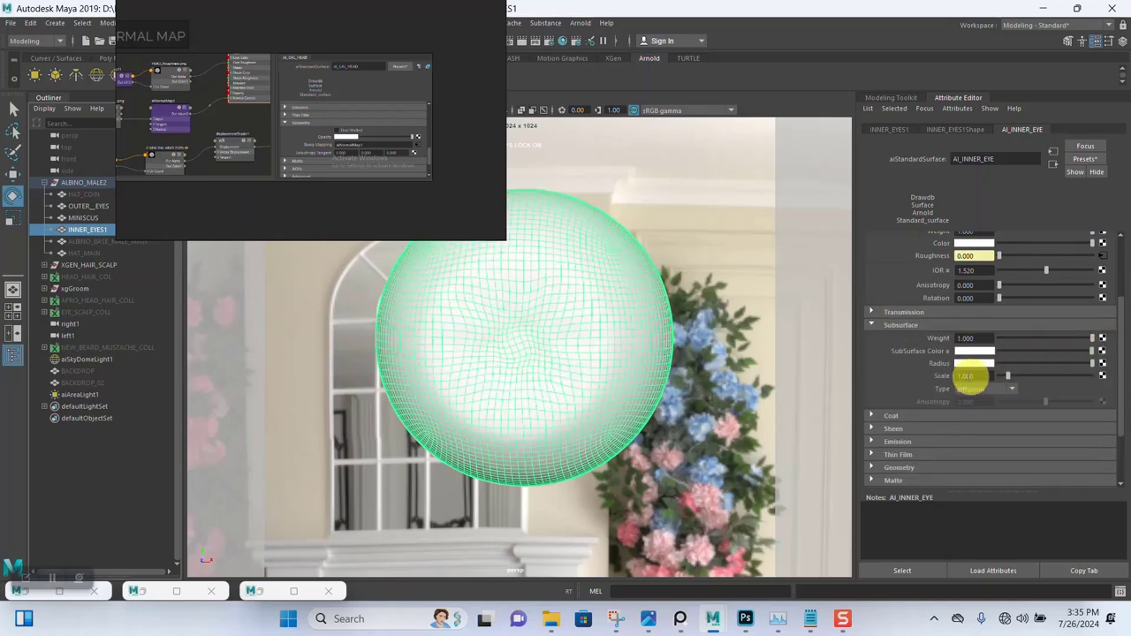
click(987, 390)
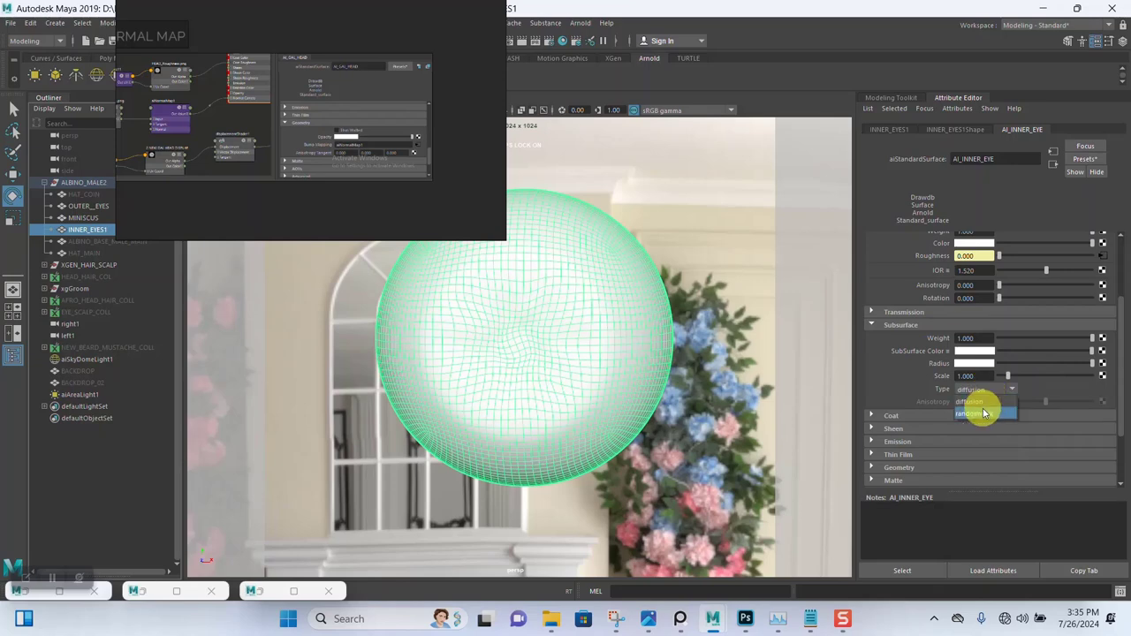
click(982, 404)
drag(974, 376, 940, 374)
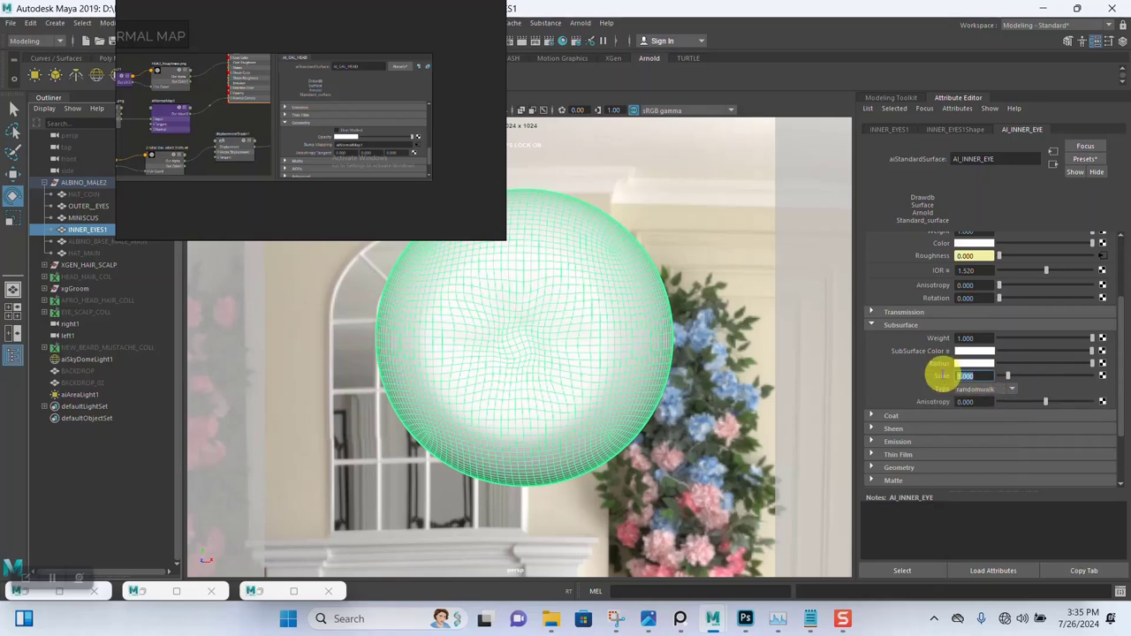
text(0.1)
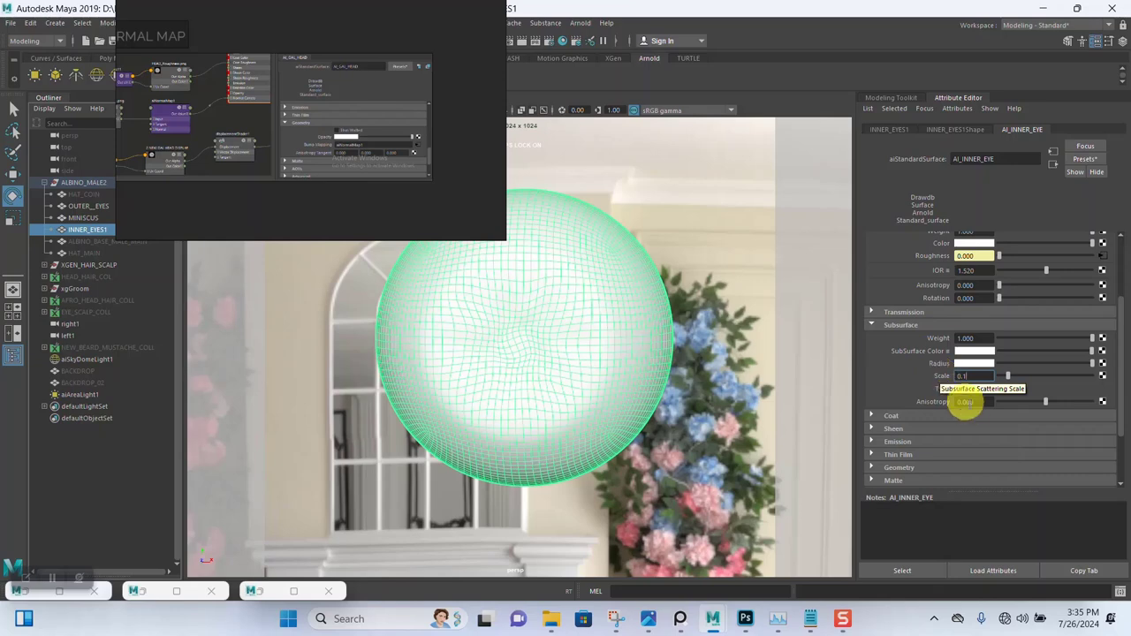
key(Return)
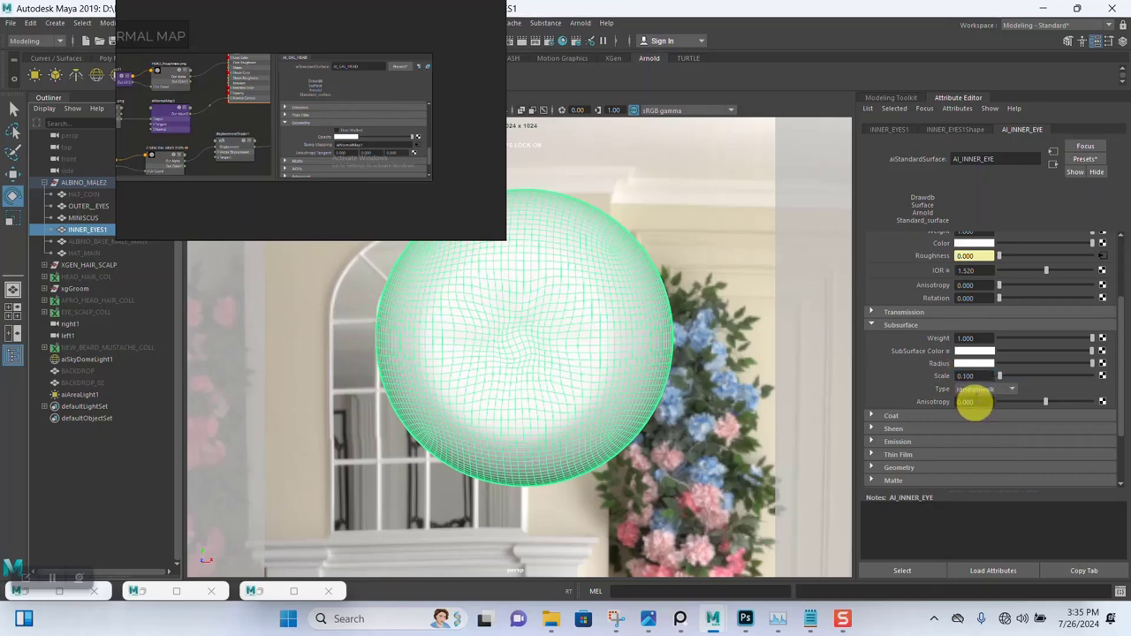
Set the subsurface radius color to green 0.35 and blue 0.20 in the 0 to 1.0 RGB range, keeping red at 1
click(972, 353)
click(1069, 437)
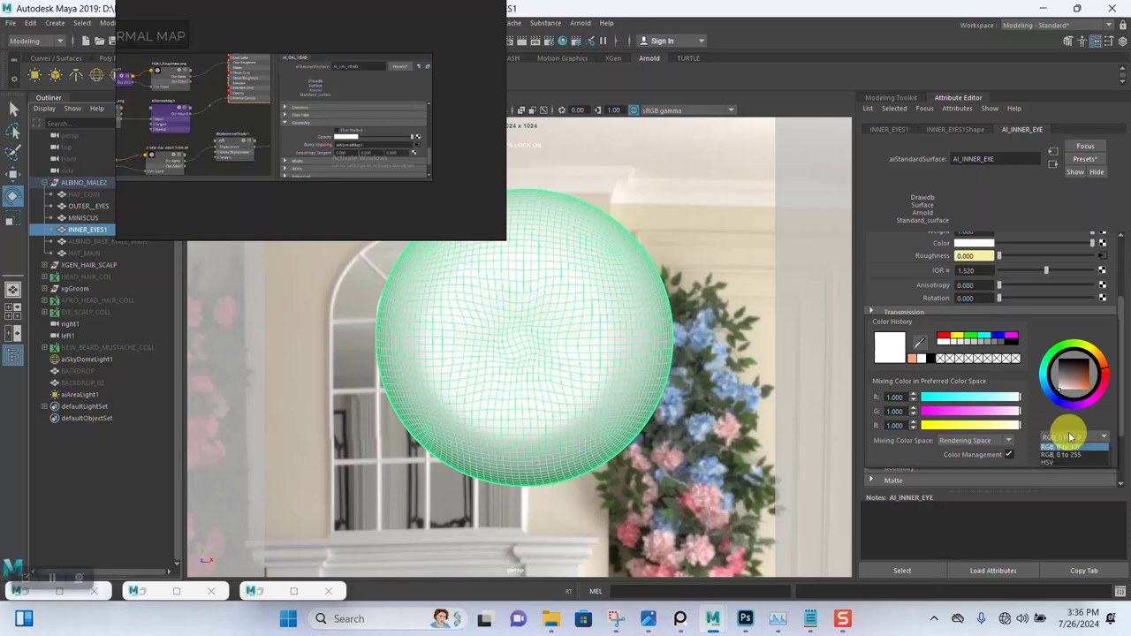
click(1073, 446)
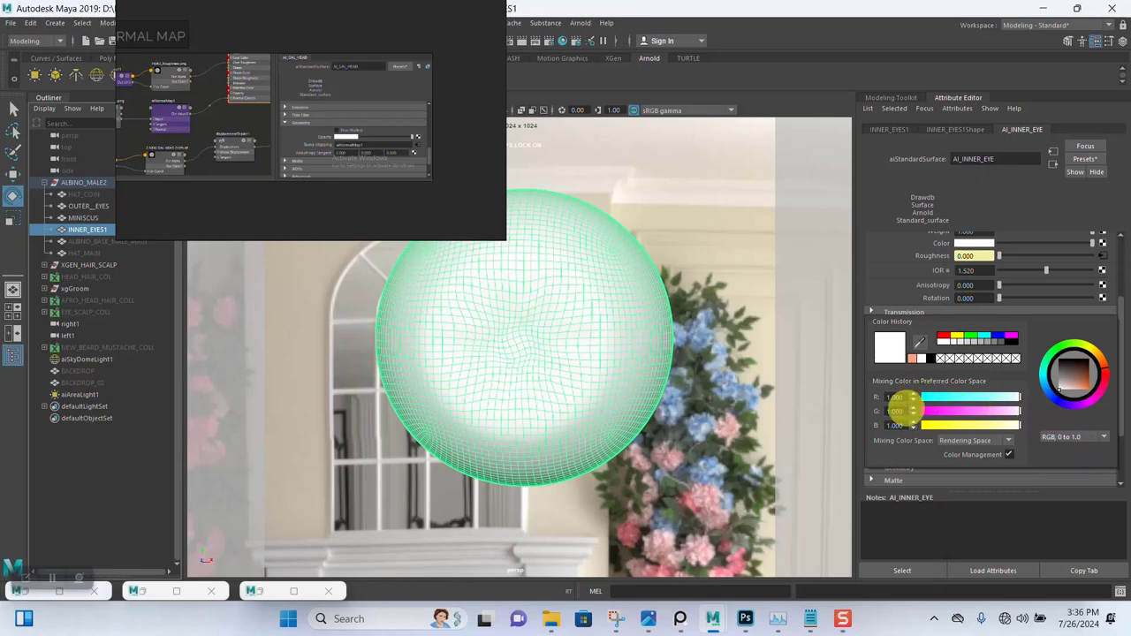
click(894, 410)
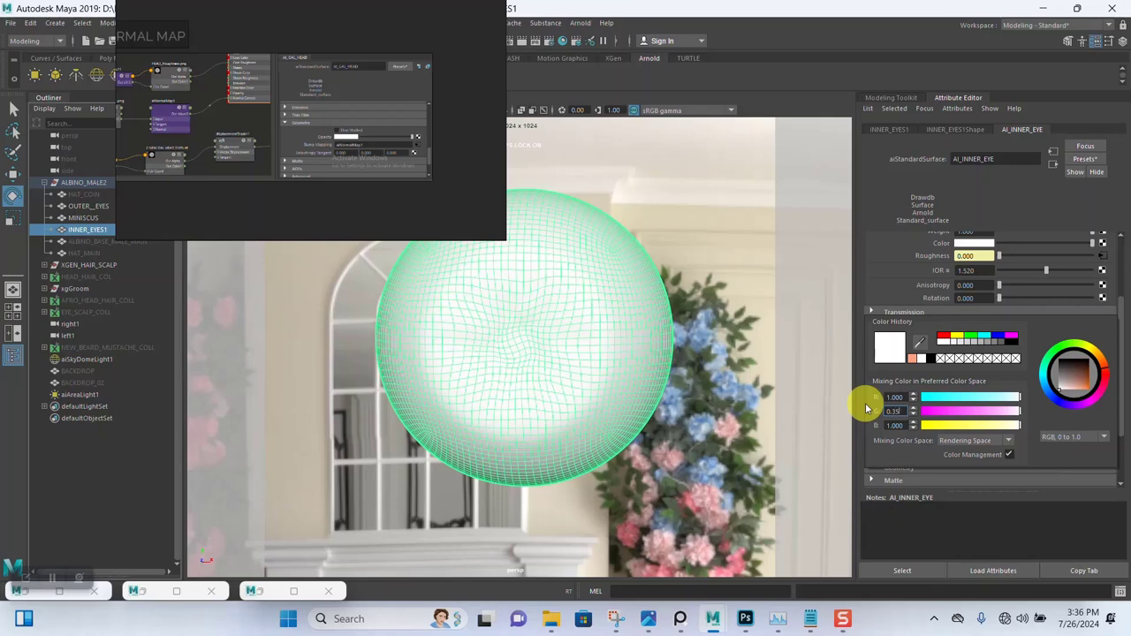
text(0.35)
key(Tab)
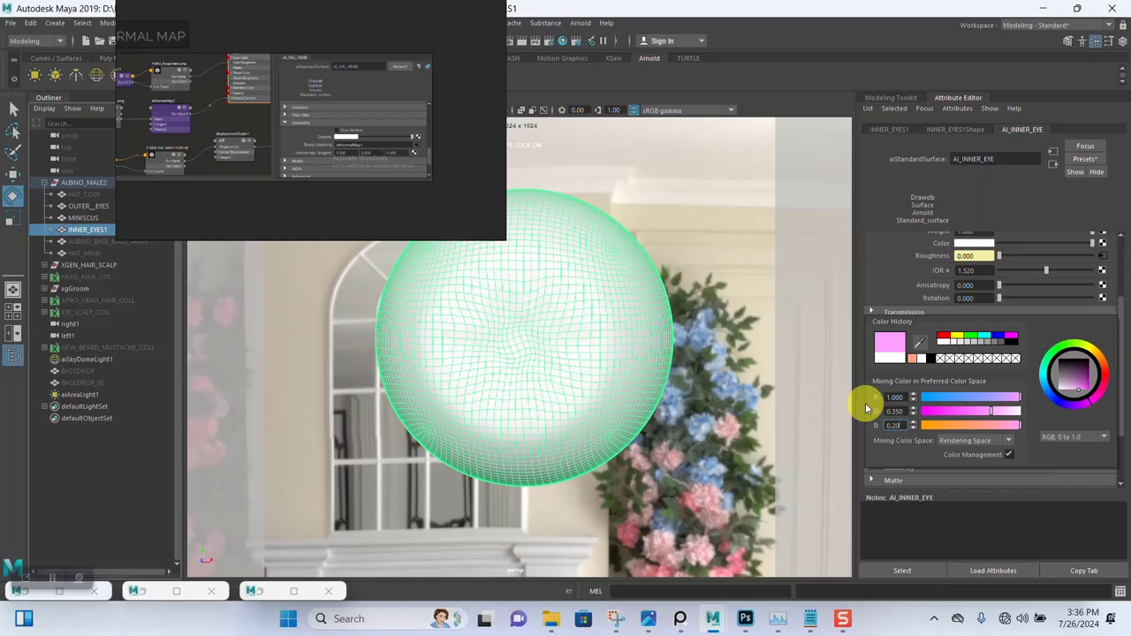
key(Return)
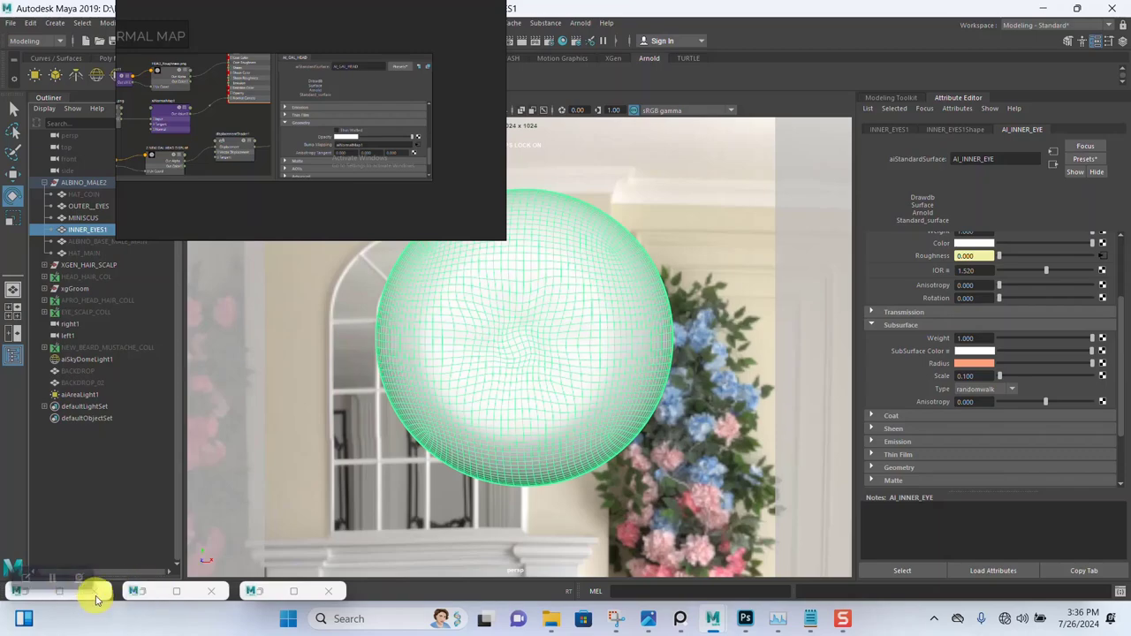
In Hypershade, move the INNER_EYES_MAT_Base_Color texture connection from Base Color to Subsurface Color on AI_INNER_EYE
click(161, 591)
scroll(334, 466, down, 3)
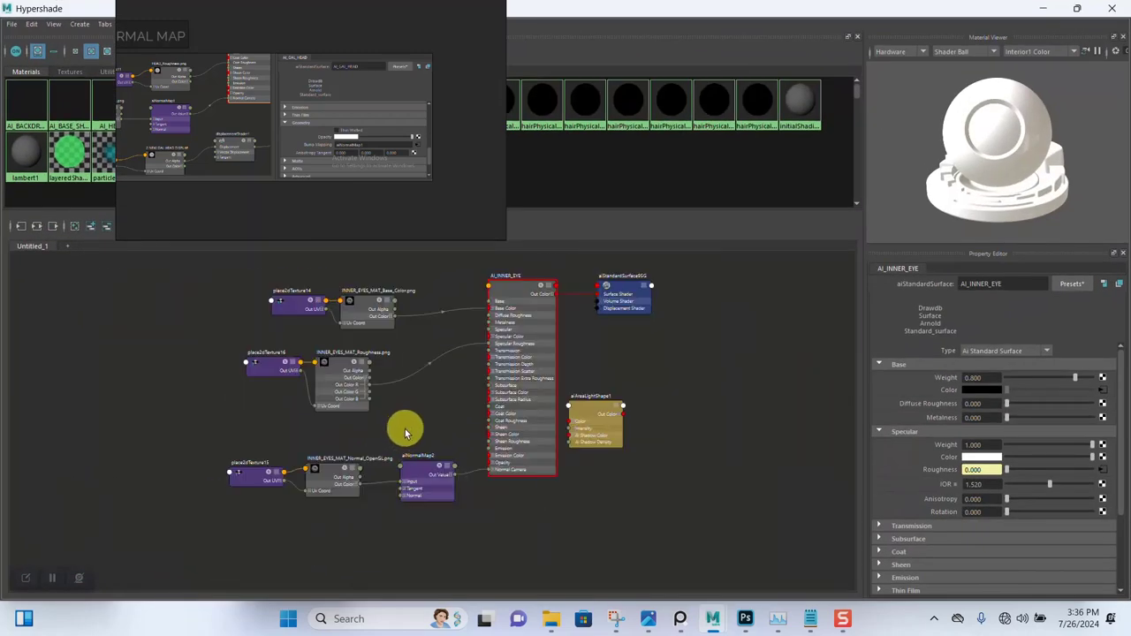
alt+middle_drag(434, 398, 421, 412)
scroll(609, 397, up, 3)
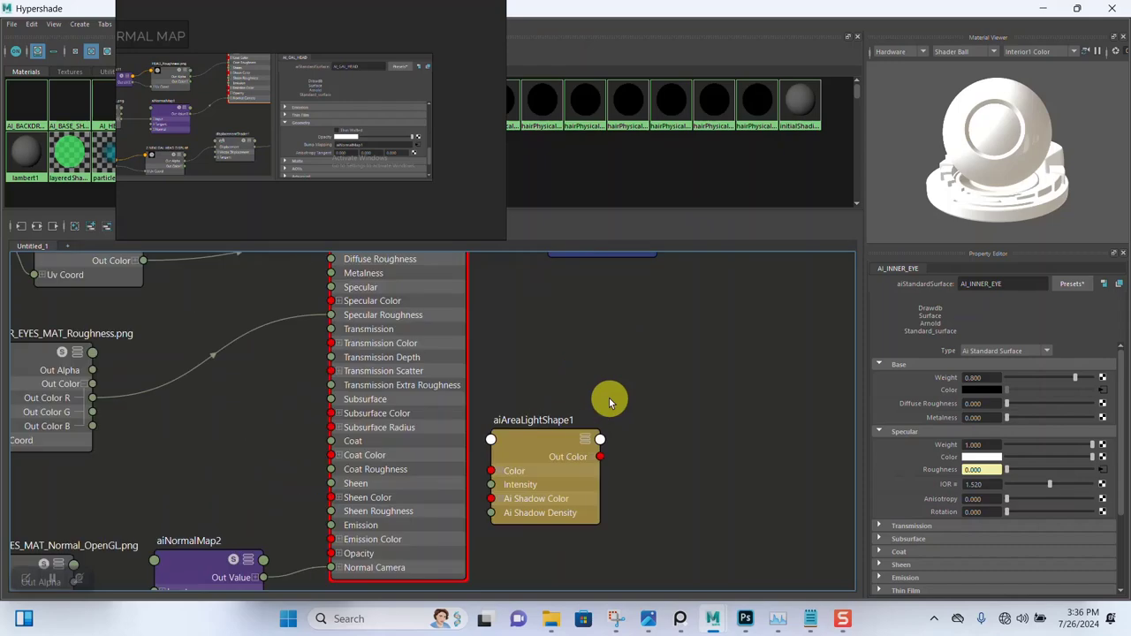
scroll(609, 398, down, 2)
alt+middle_drag(618, 396, 659, 406)
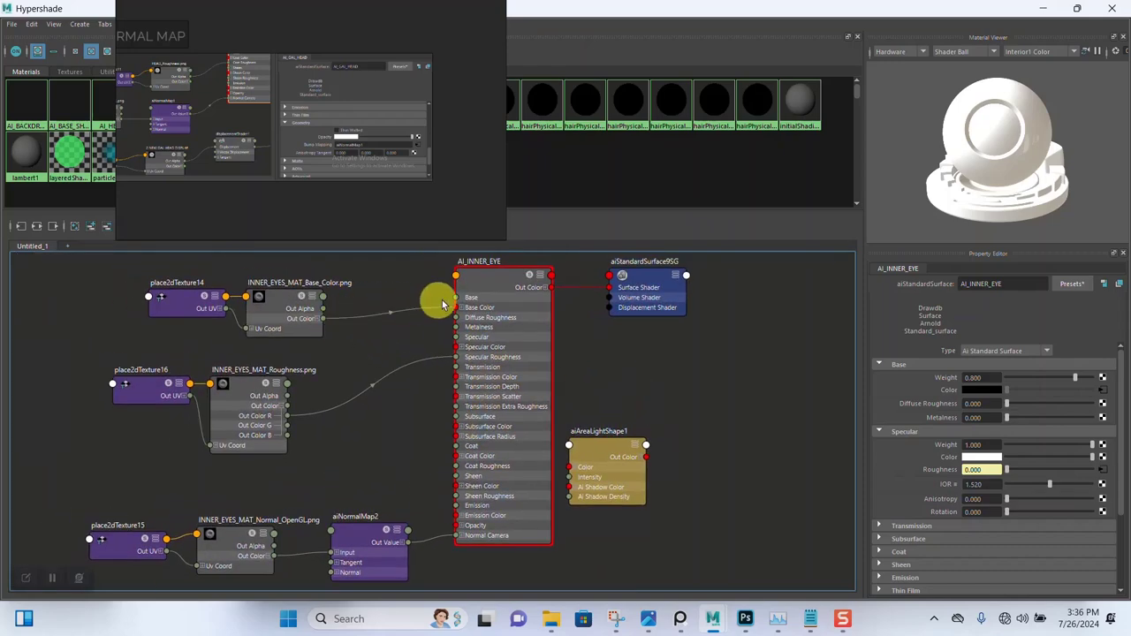
drag(455, 307, 456, 428)
Set the INNER_EYES_MAT_Roughness texture's color space to Raw and enable Alpha Is Luminance
alt+middle_drag(373, 460, 397, 434)
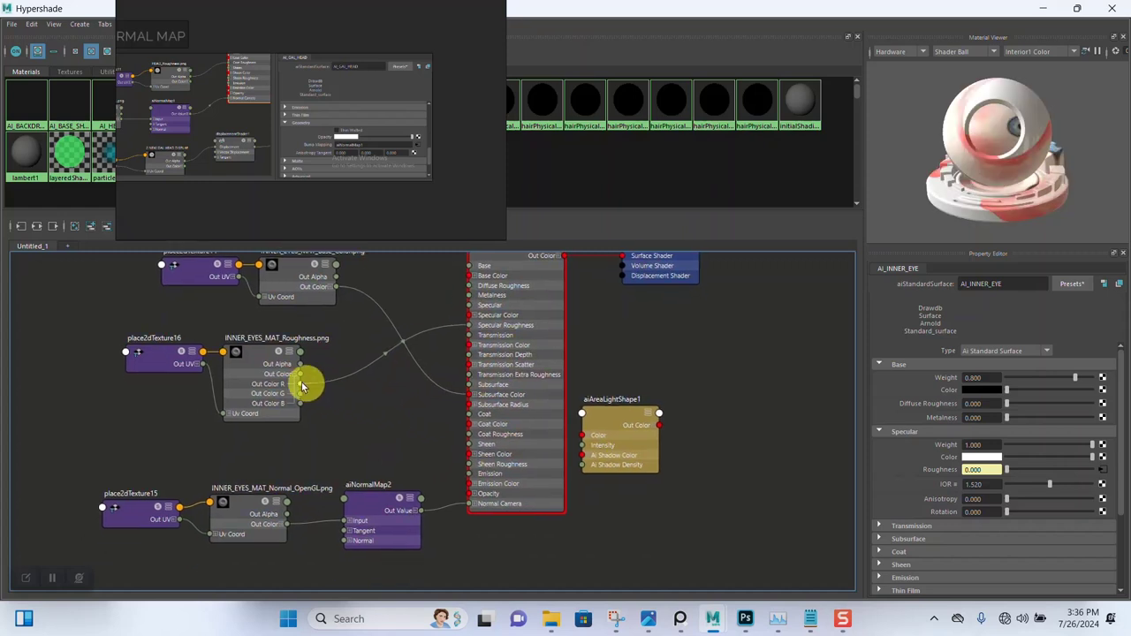
click(253, 380)
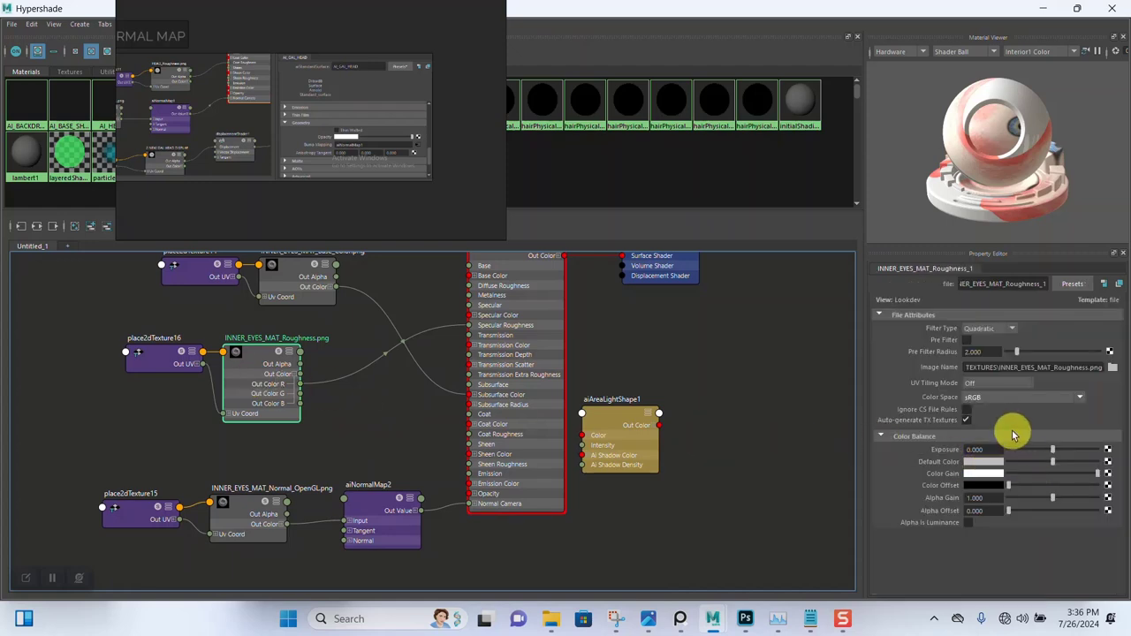
click(983, 398)
click(987, 415)
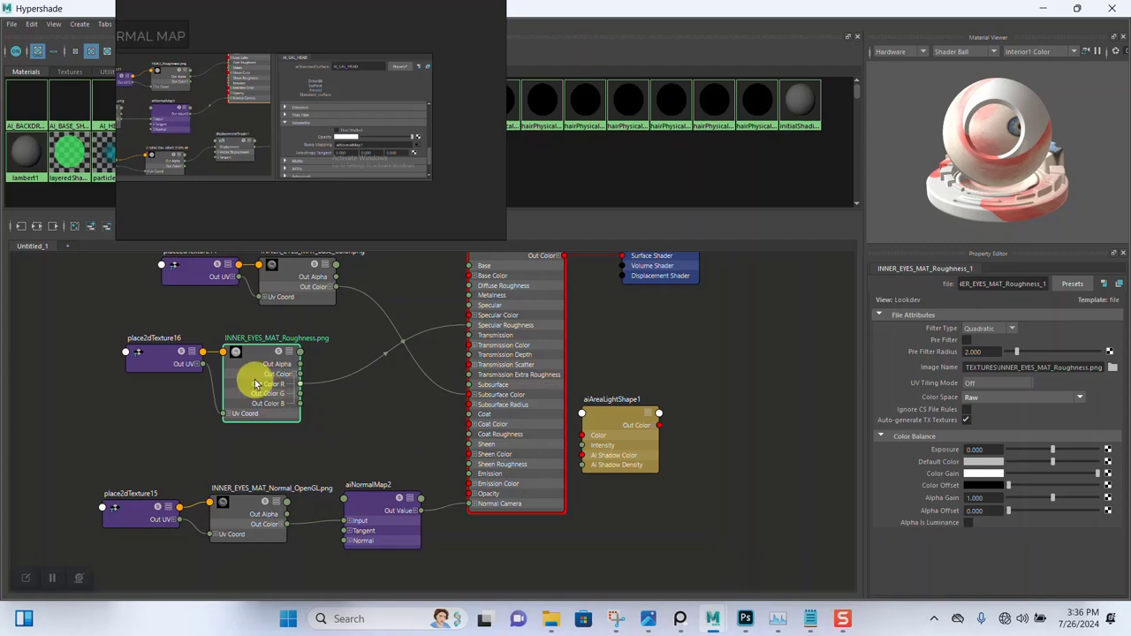
click(967, 523)
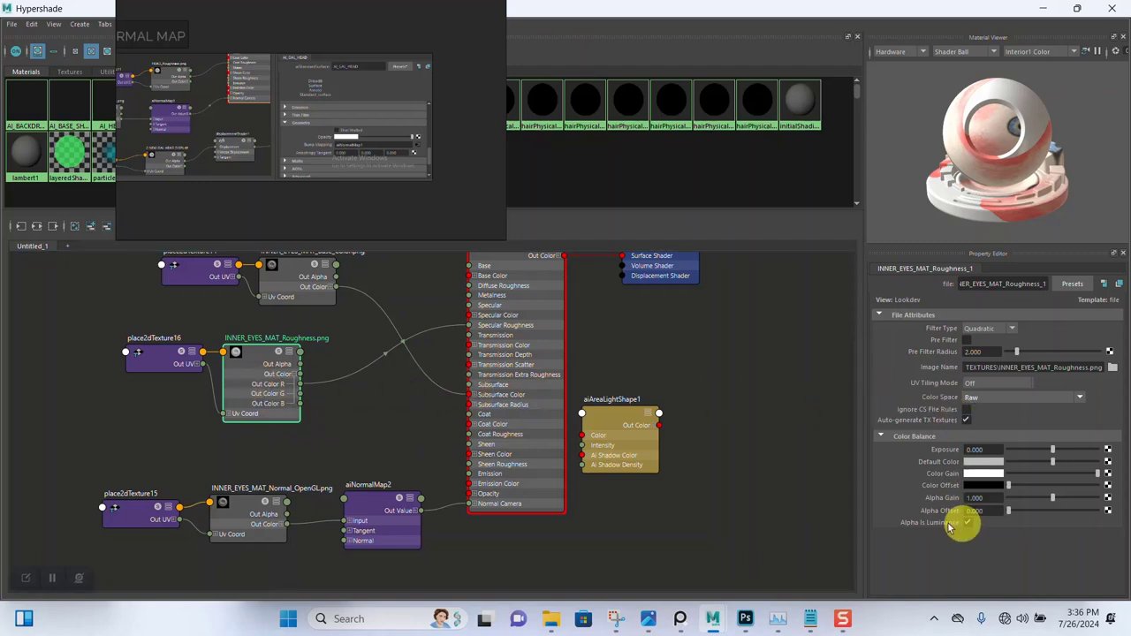
Set the INNER_EYES_MAT_Normal_OpenGL texture's color space to Raw and enable Alpha Is Luminance
click(251, 517)
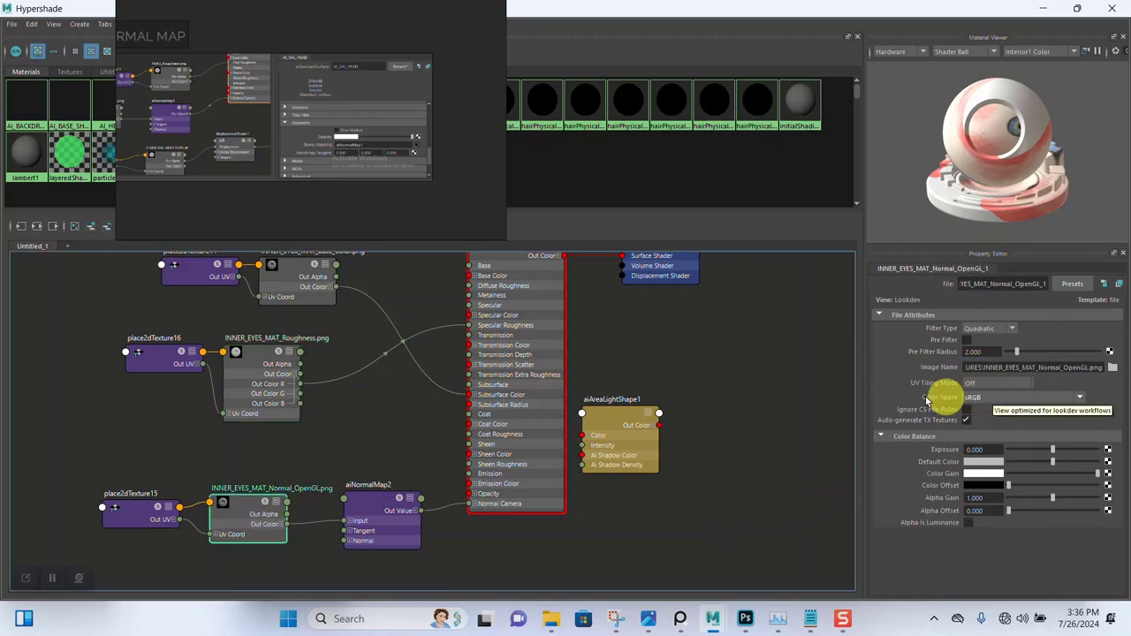
scroll(378, 402, down, 3)
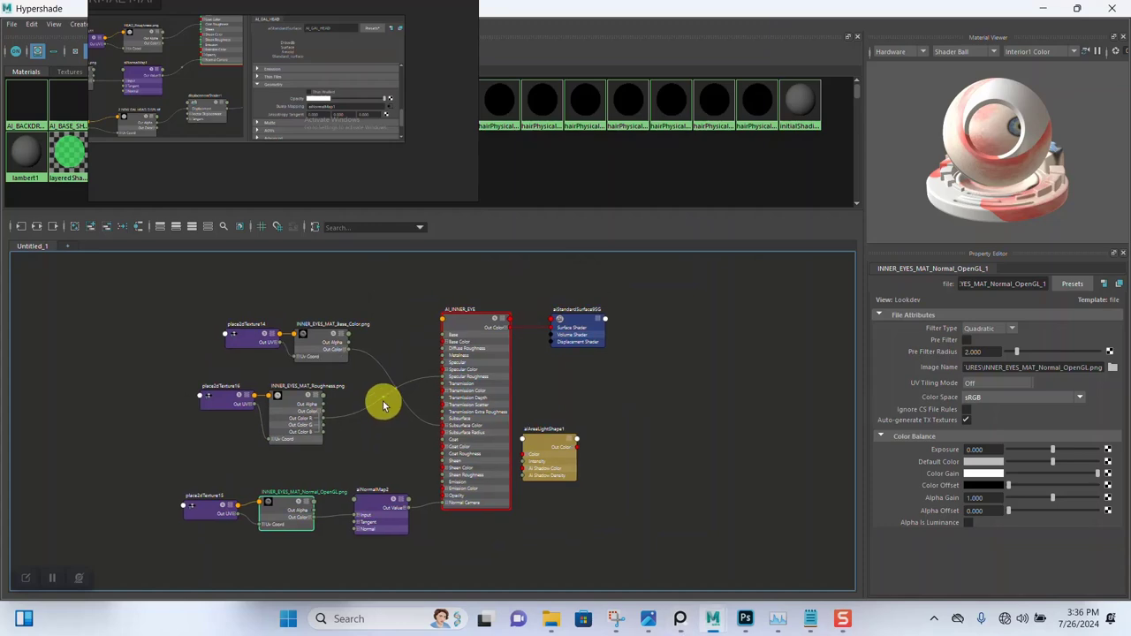
scroll(382, 401, up, 2)
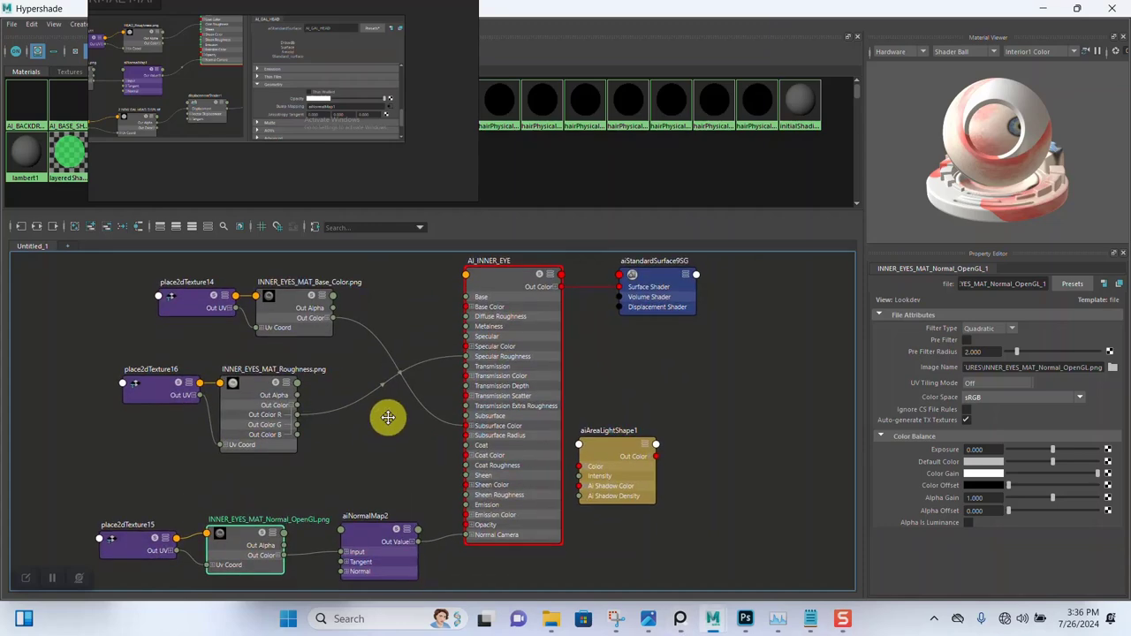
click(1016, 399)
click(1011, 409)
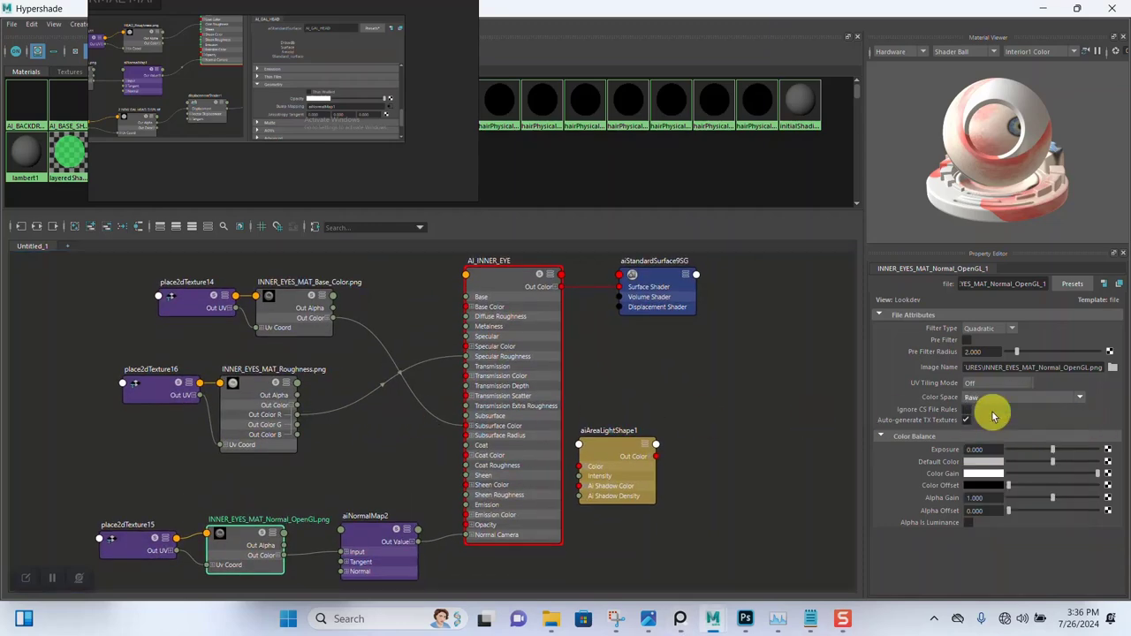
click(967, 522)
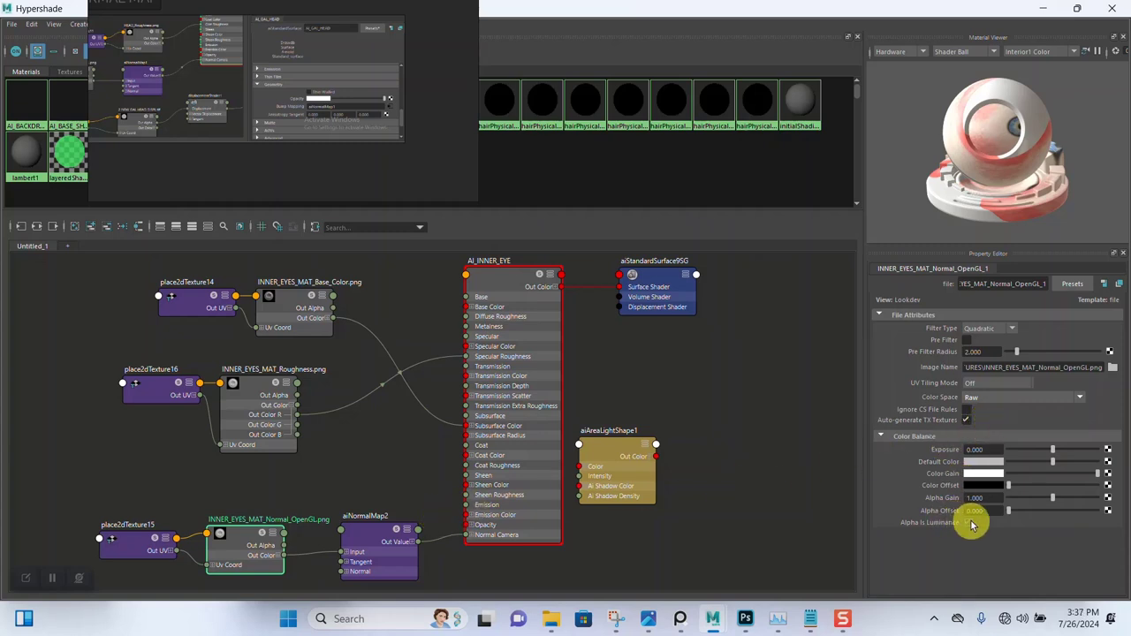
Review the settings of the inner eye's roughness and normal texture nodes and minimize Hypershade
click(252, 404)
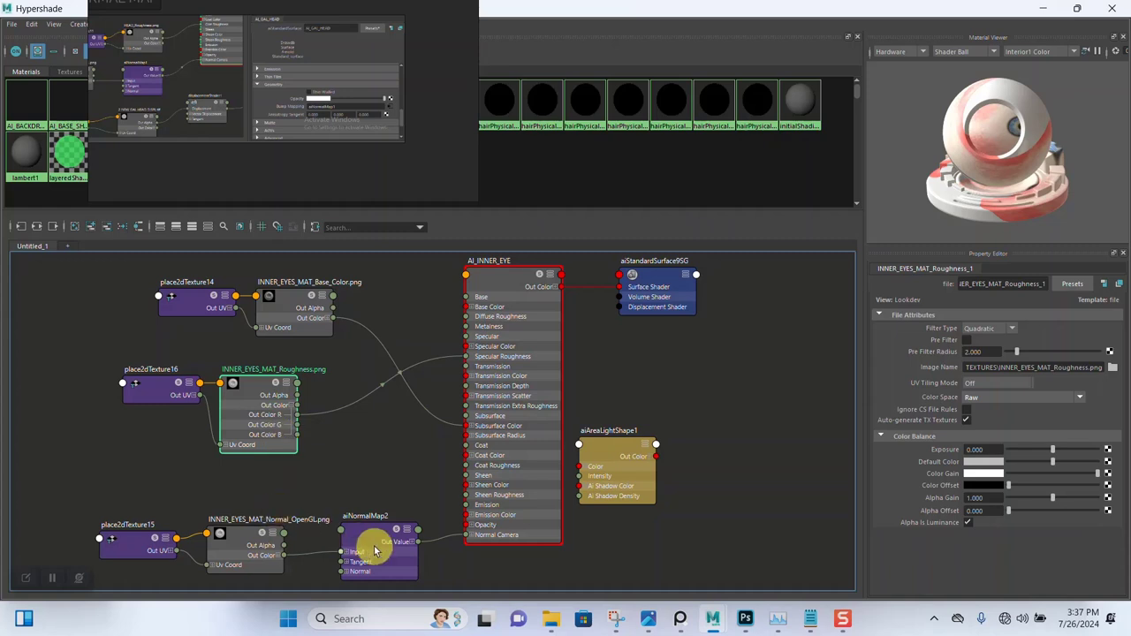
click(261, 539)
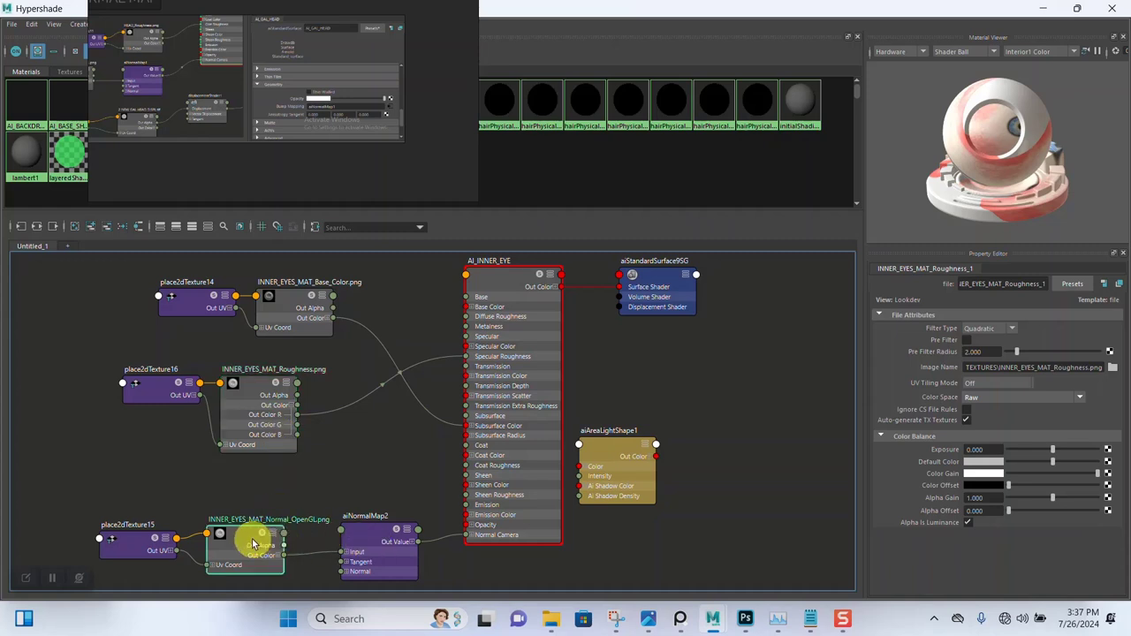
click(379, 530)
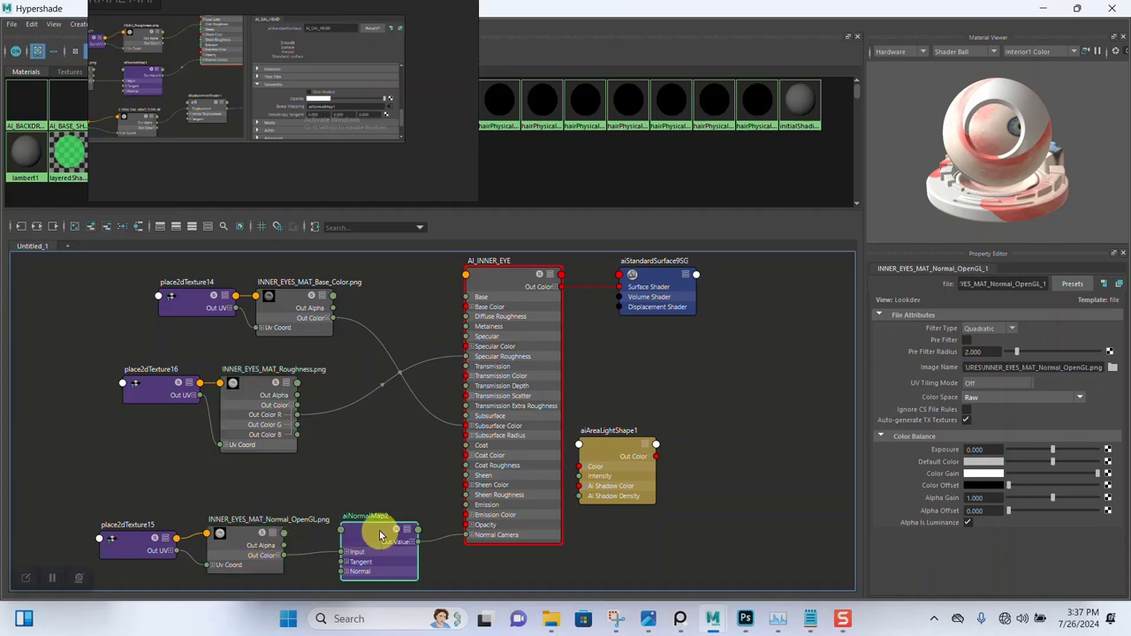
click(256, 548)
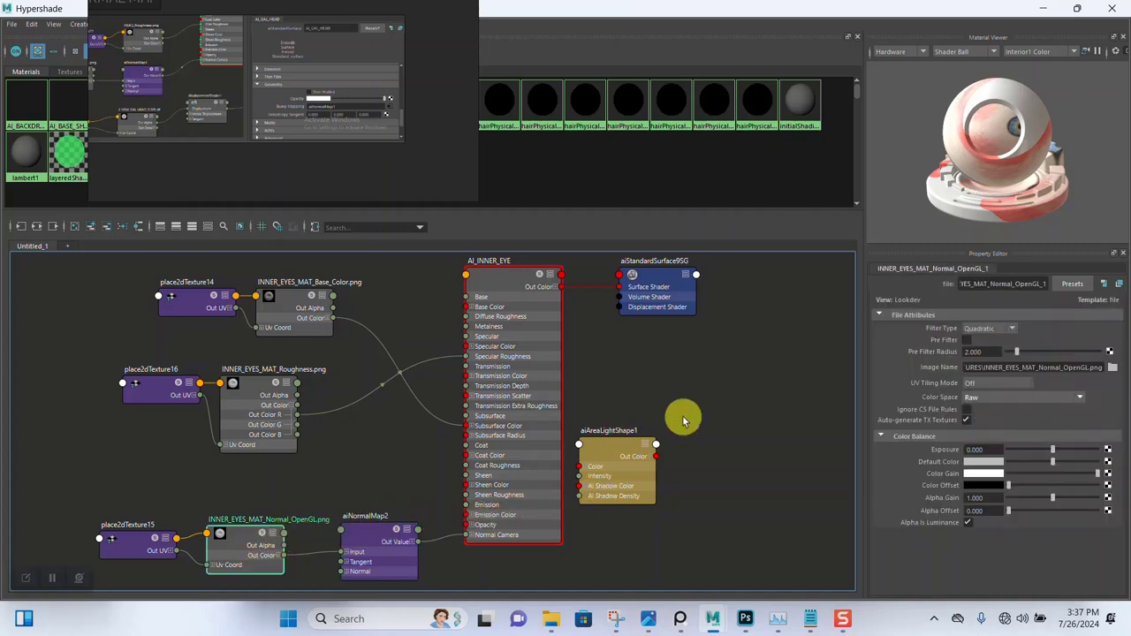
click(1043, 9)
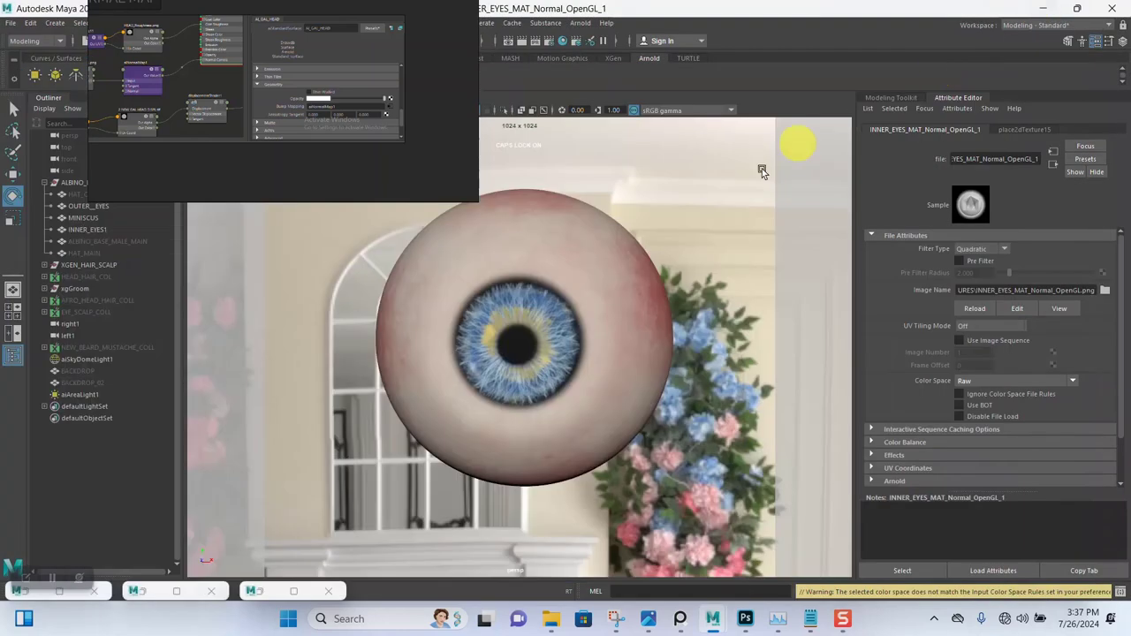
Start a new Arnold RenderView render of the close-up eye and restore the render window to its smaller size
click(295, 590)
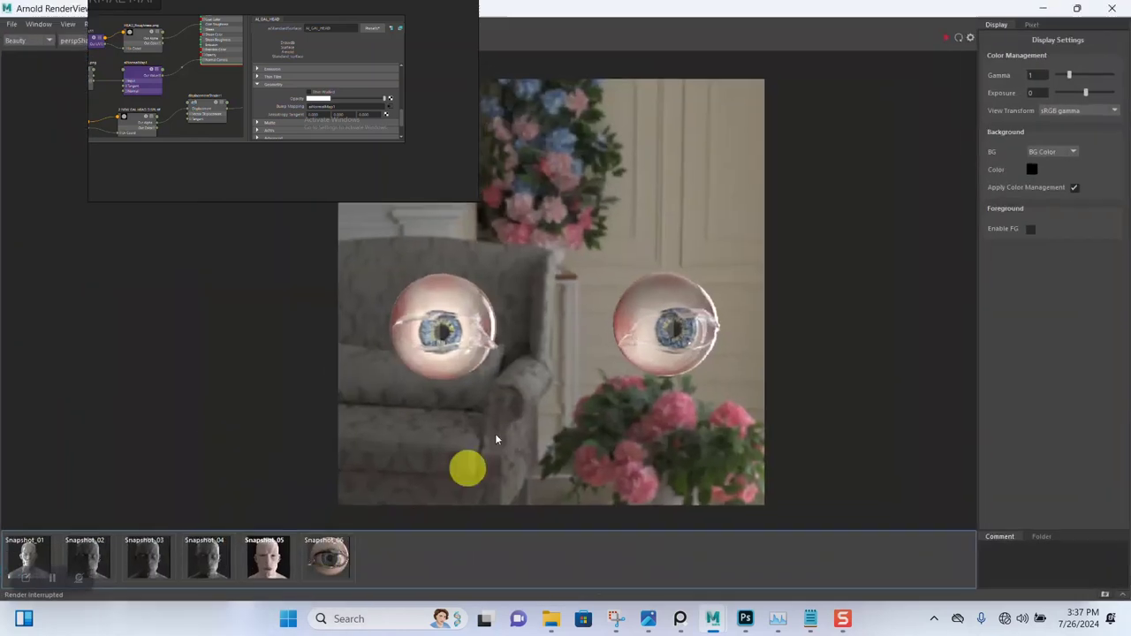
click(958, 37)
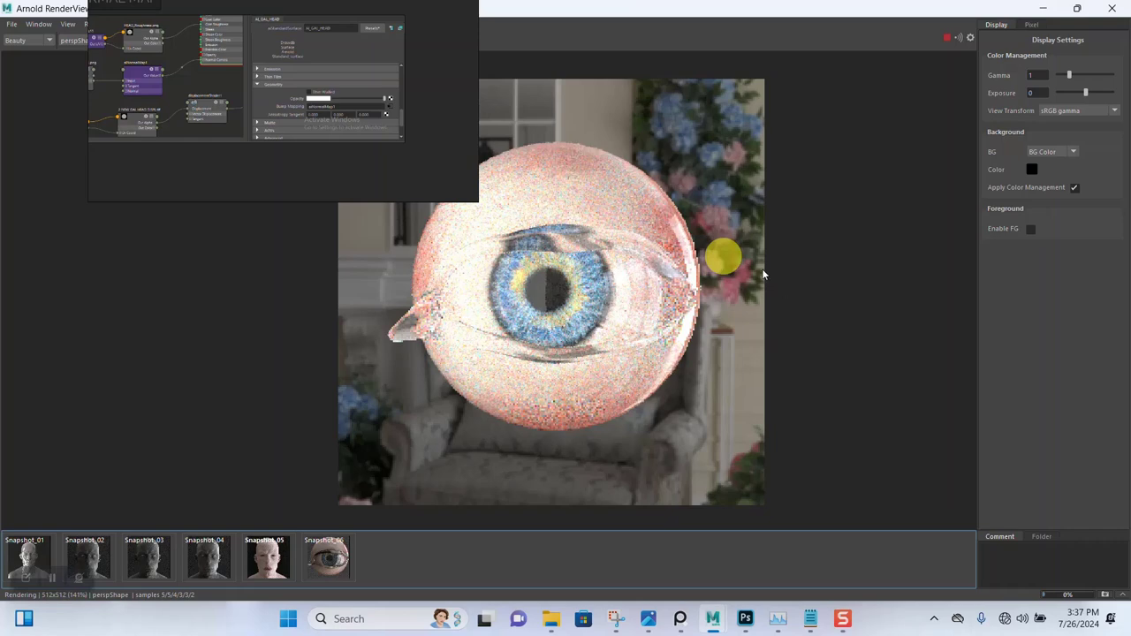
click(1076, 8)
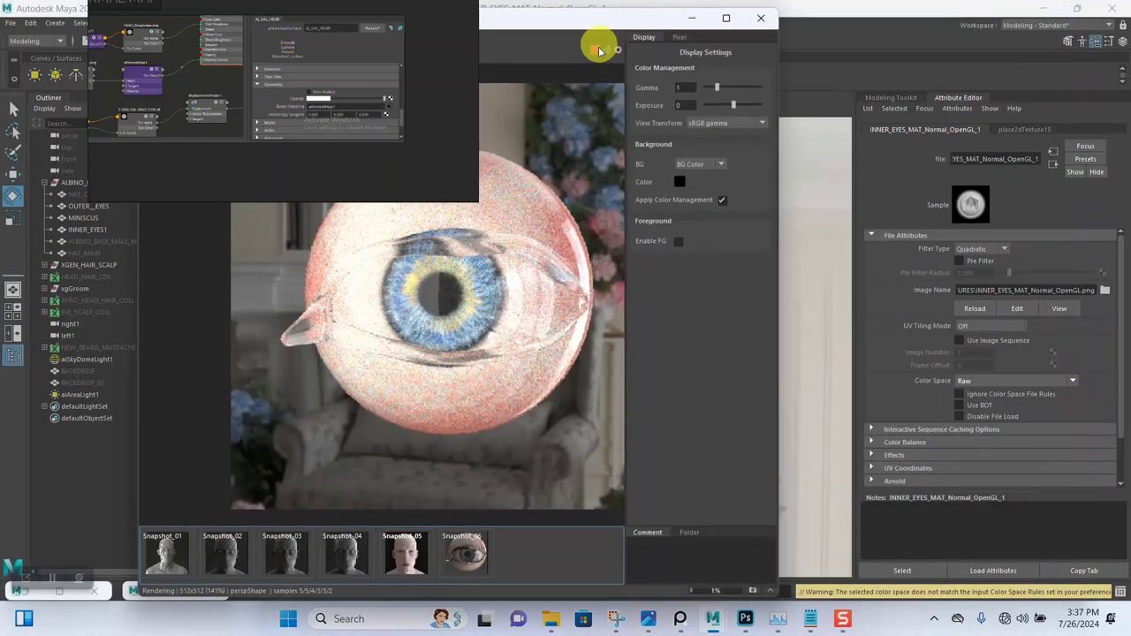
Try an intensity of 2 on aiAreaLight1 in the live render and settle on an intensity of 3
click(81, 395)
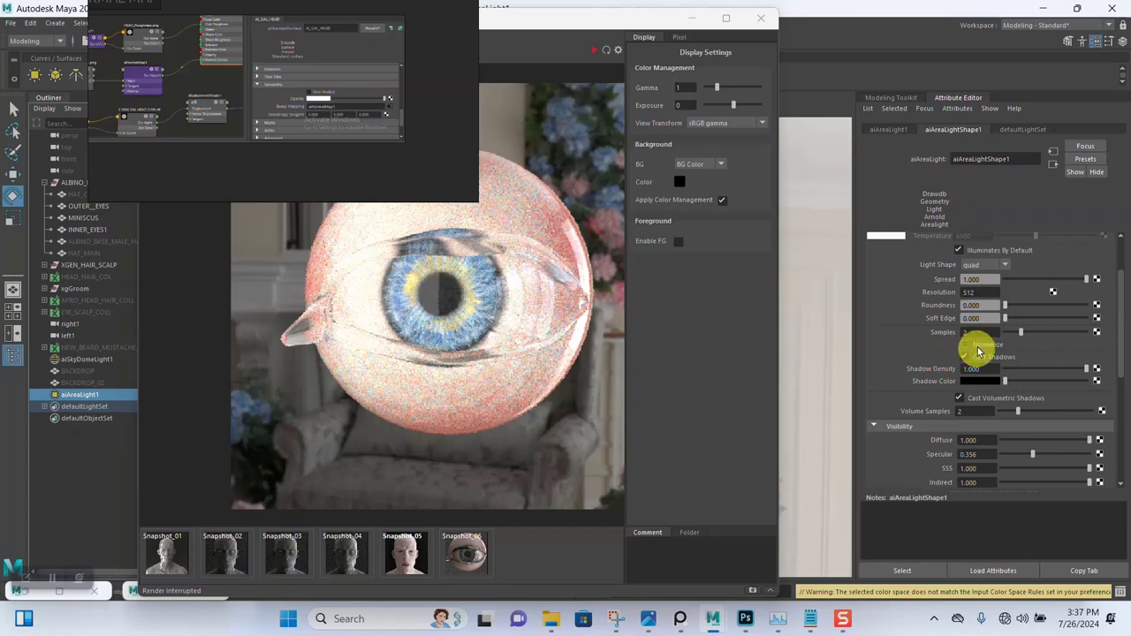
scroll(945, 348, up, 2)
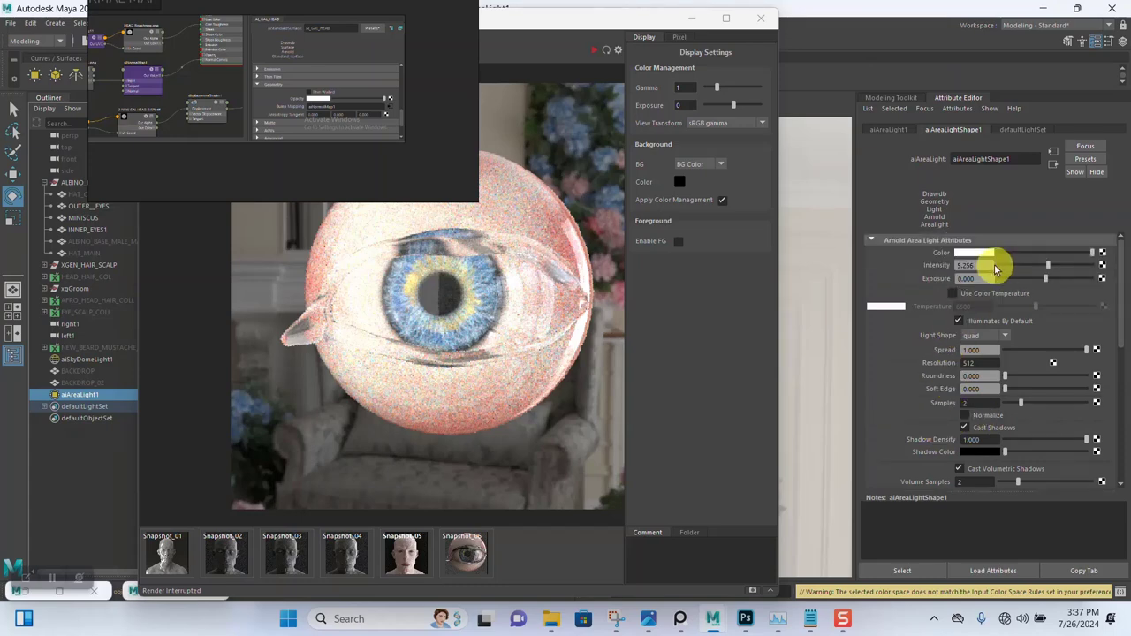
drag(986, 265, 934, 269)
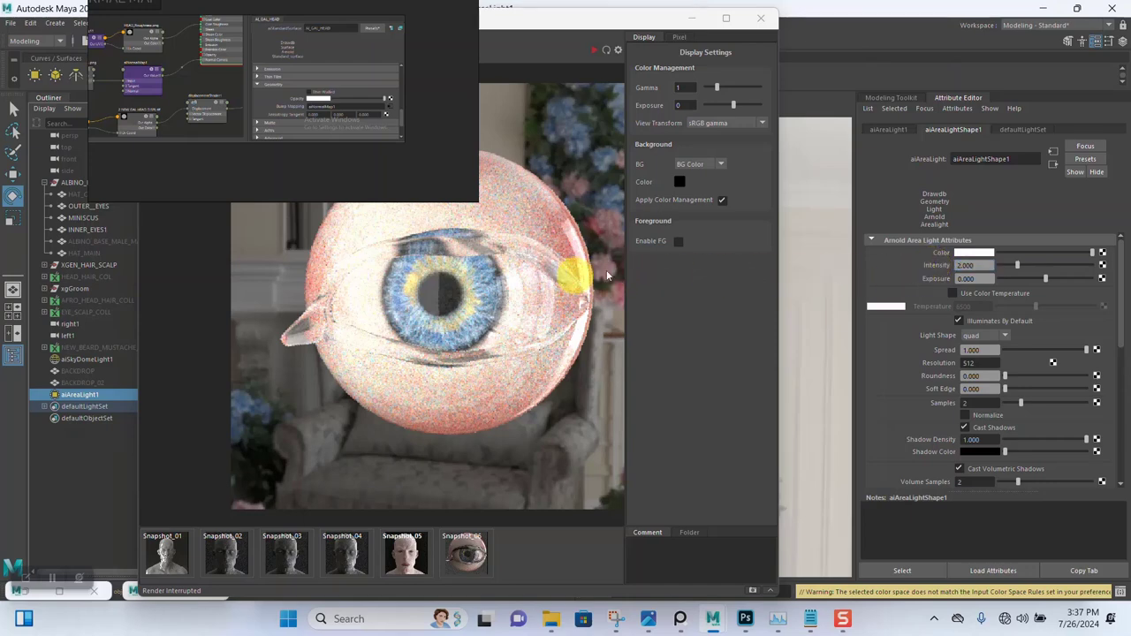
click(593, 48)
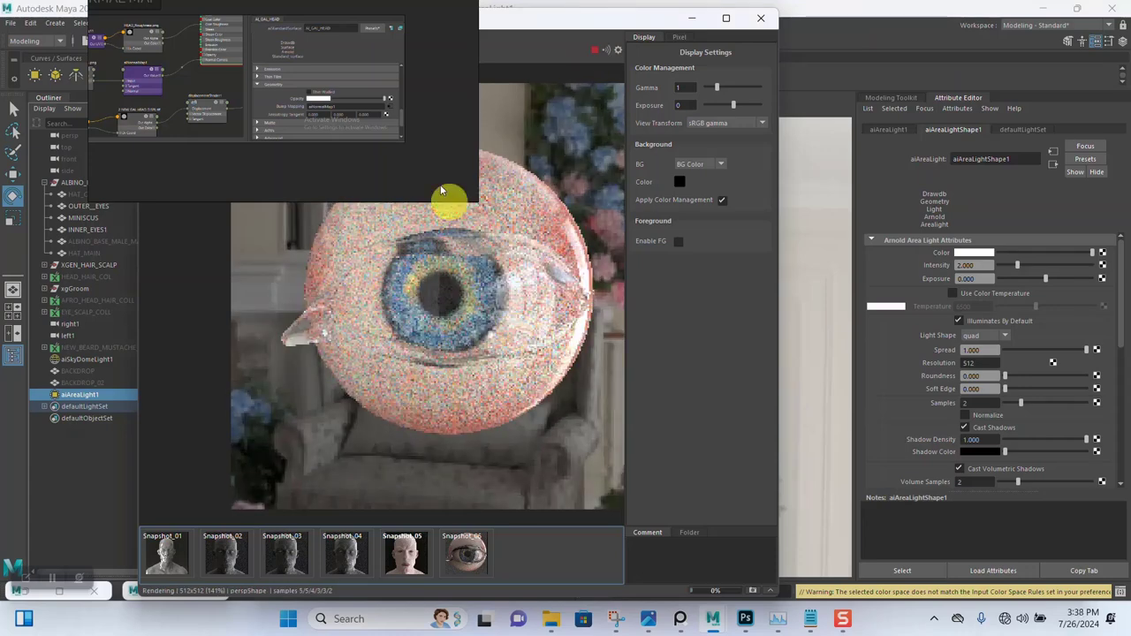
drag(441, 190, 984, 114)
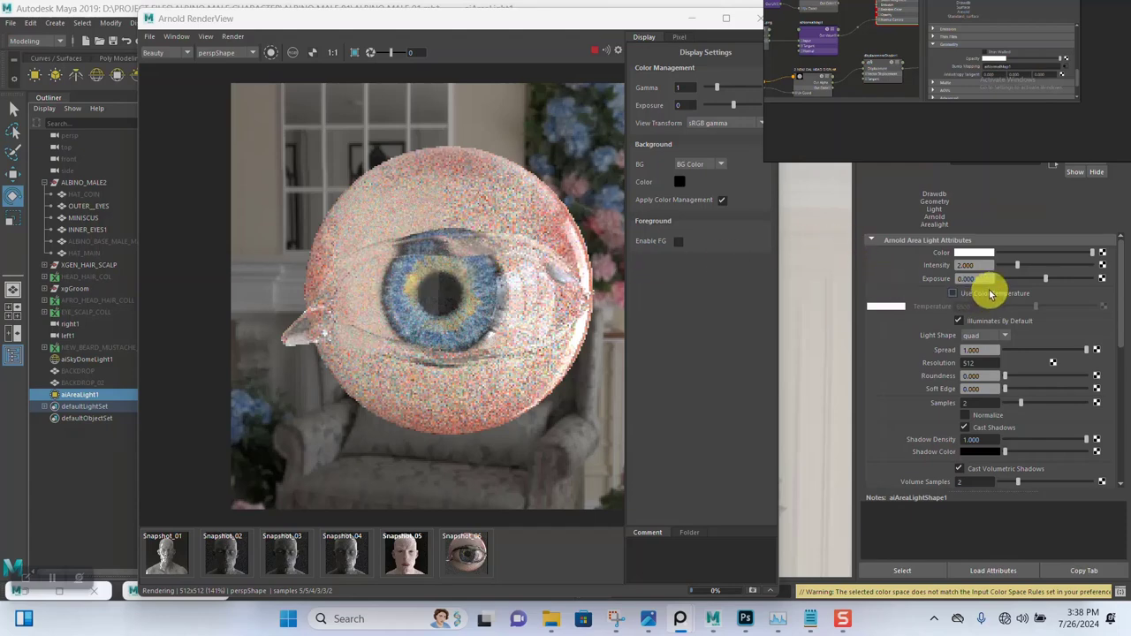
click(976, 265)
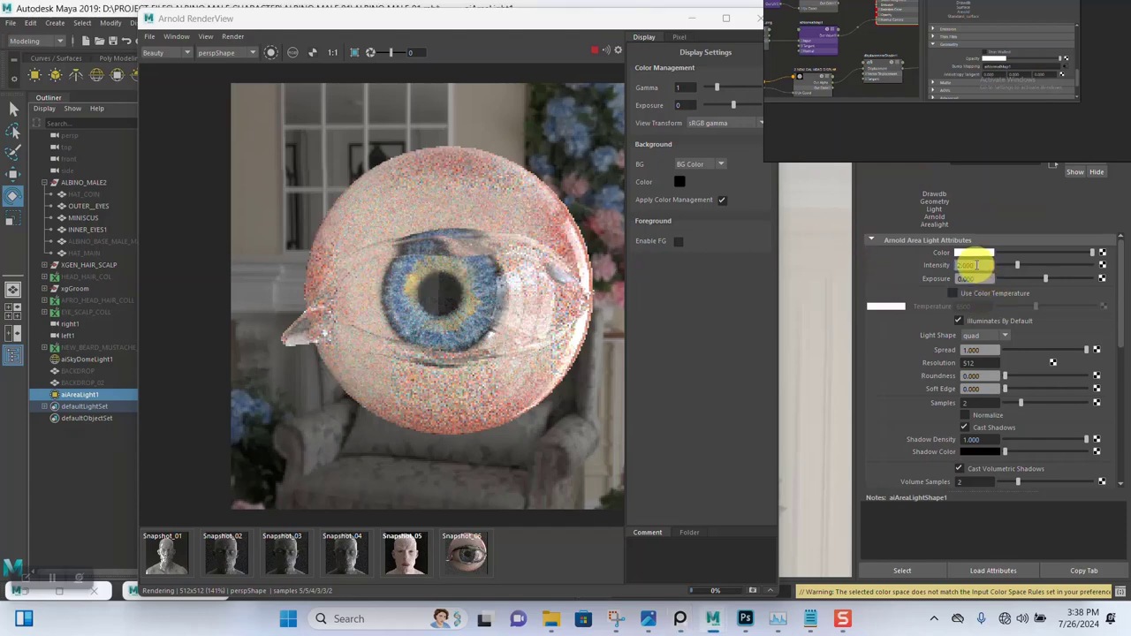
text(1)
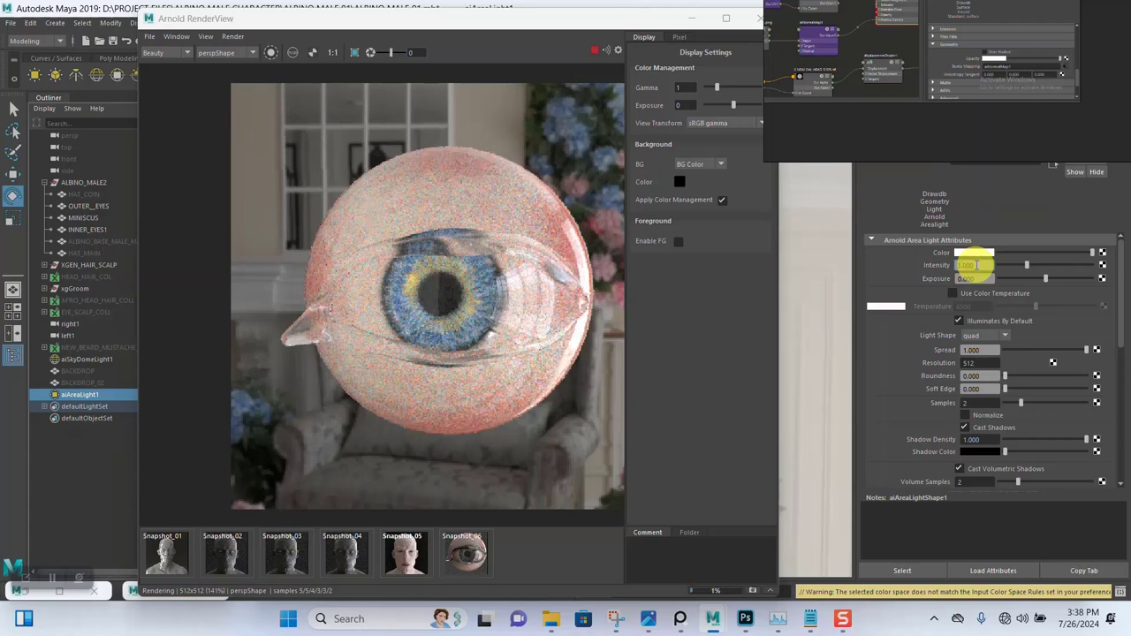
key(Return)
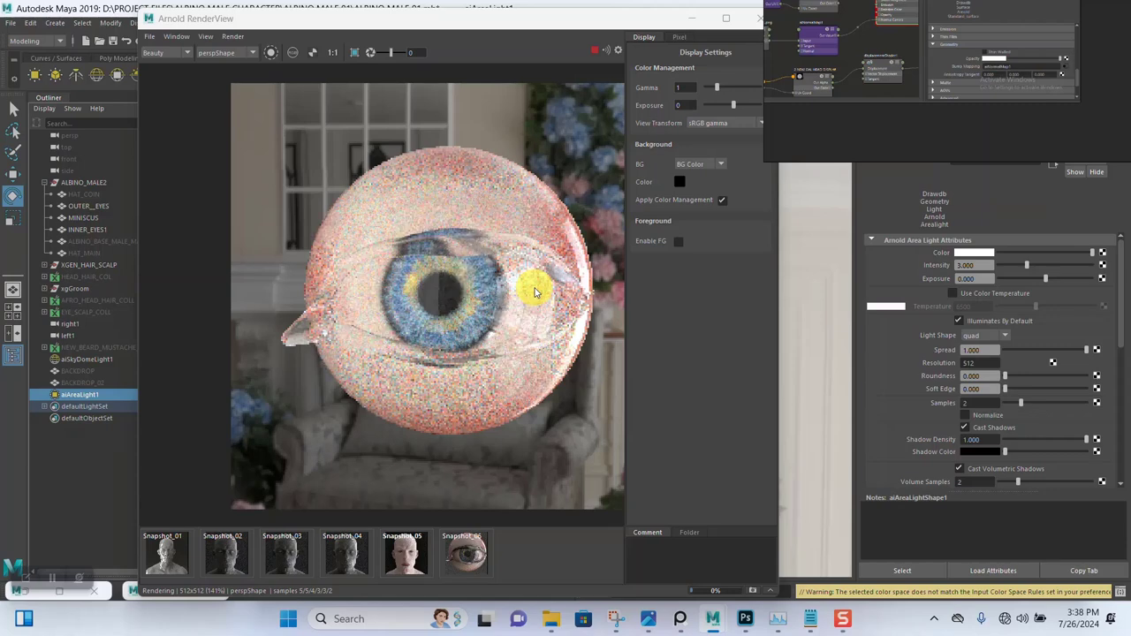
Stop the live test render and save the scene
click(355, 52)
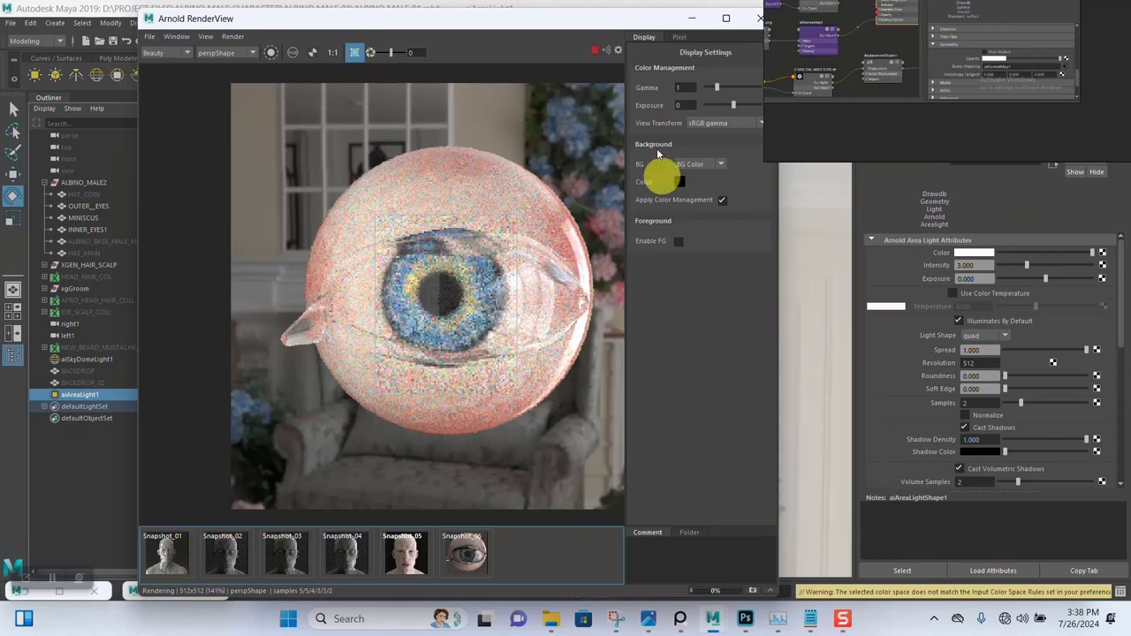
click(593, 51)
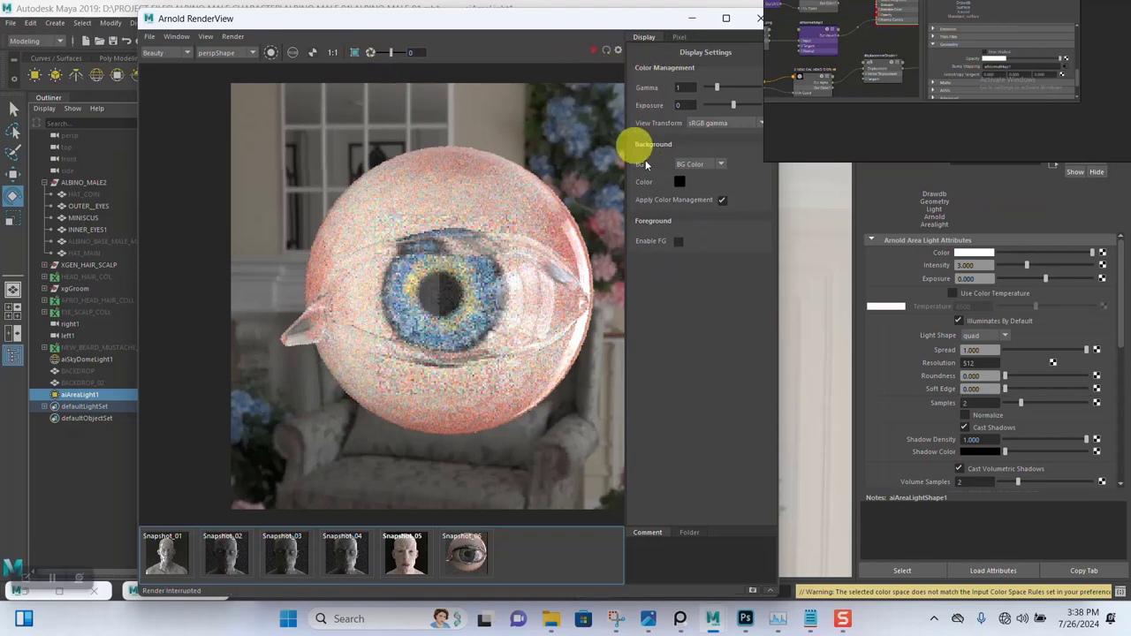
click(875, 283)
key(ctrl+s)
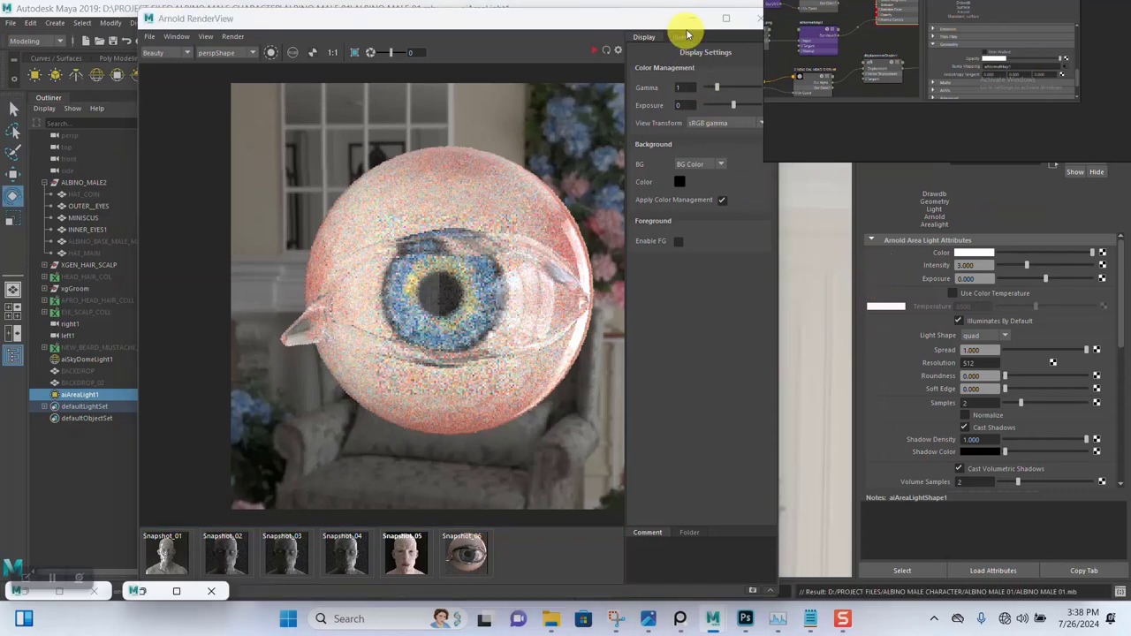
Hide the outer eyes and MINISCUS meshes, leaving only INNER_EYES1 framed on the iris
click(692, 20)
scroll(558, 329, up, 6)
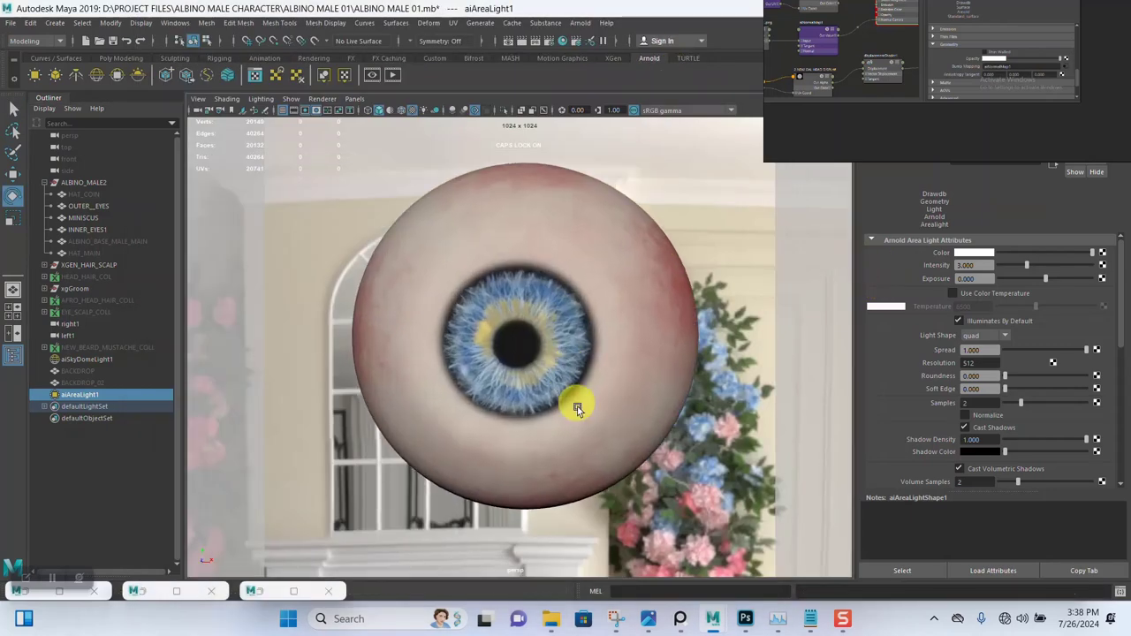
scroll(577, 398, up, 6)
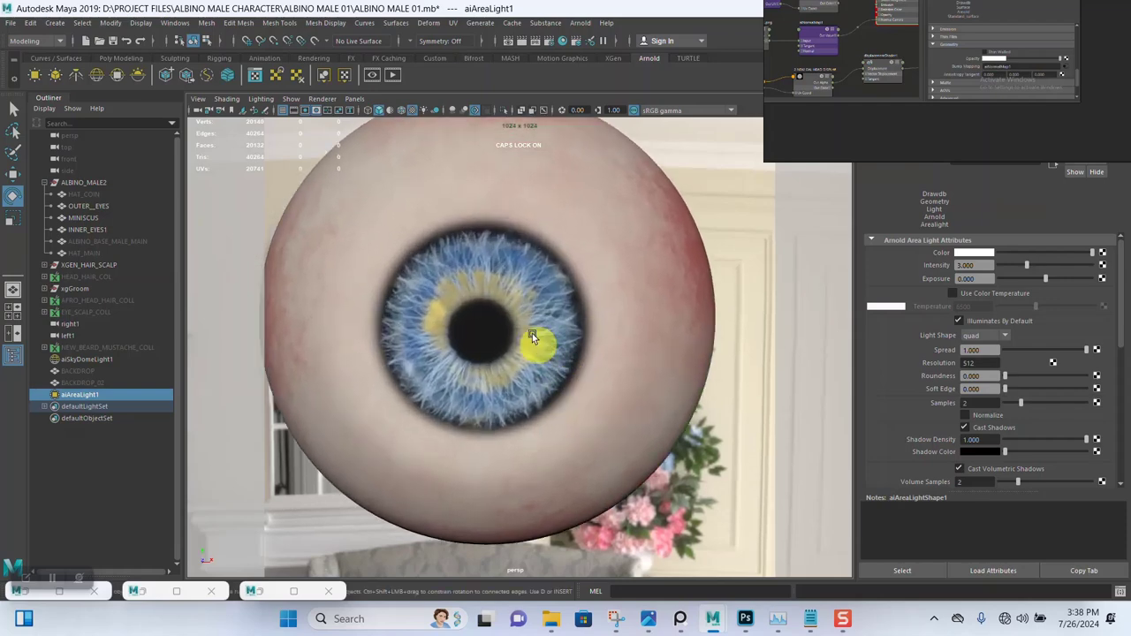
scroll(522, 344, up, 2)
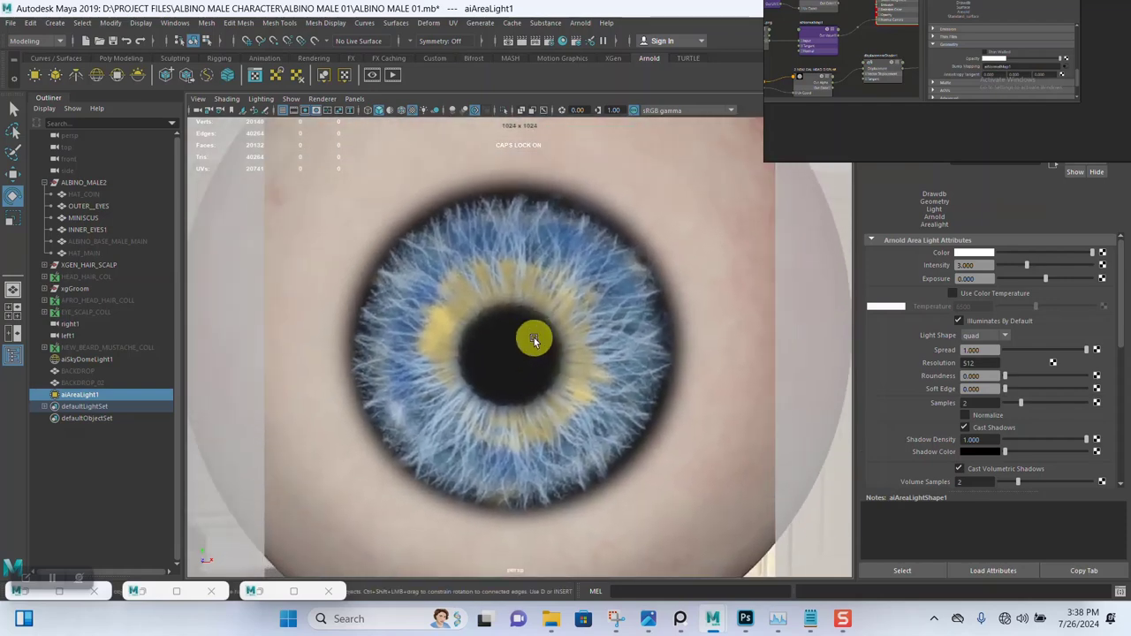
click(91, 207)
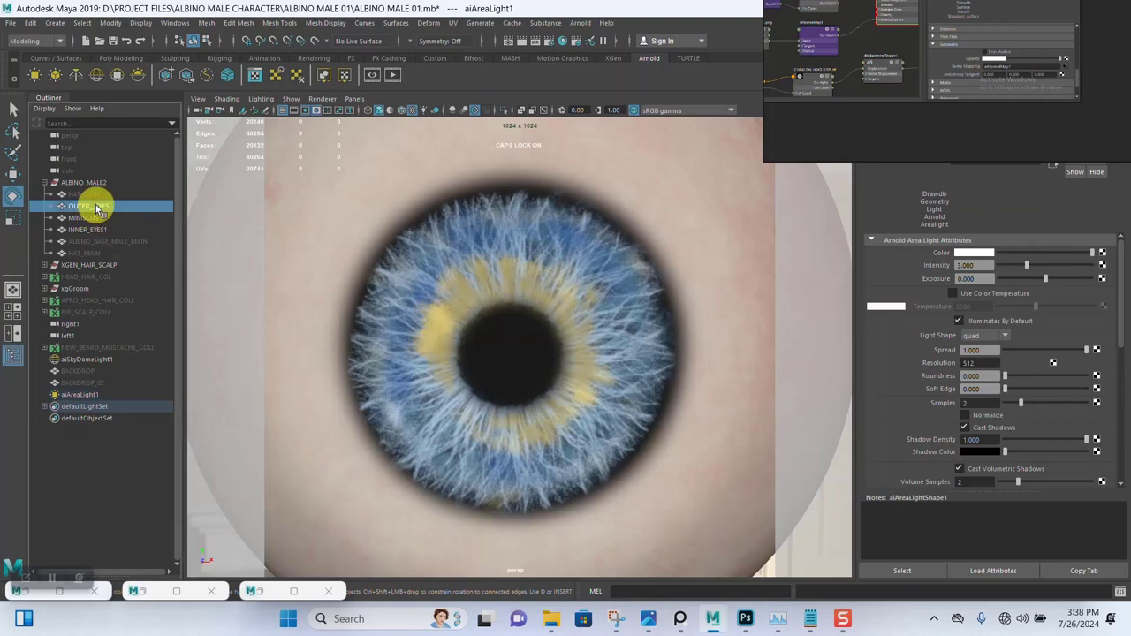
shift+click(97, 219)
key(ctrl+h)
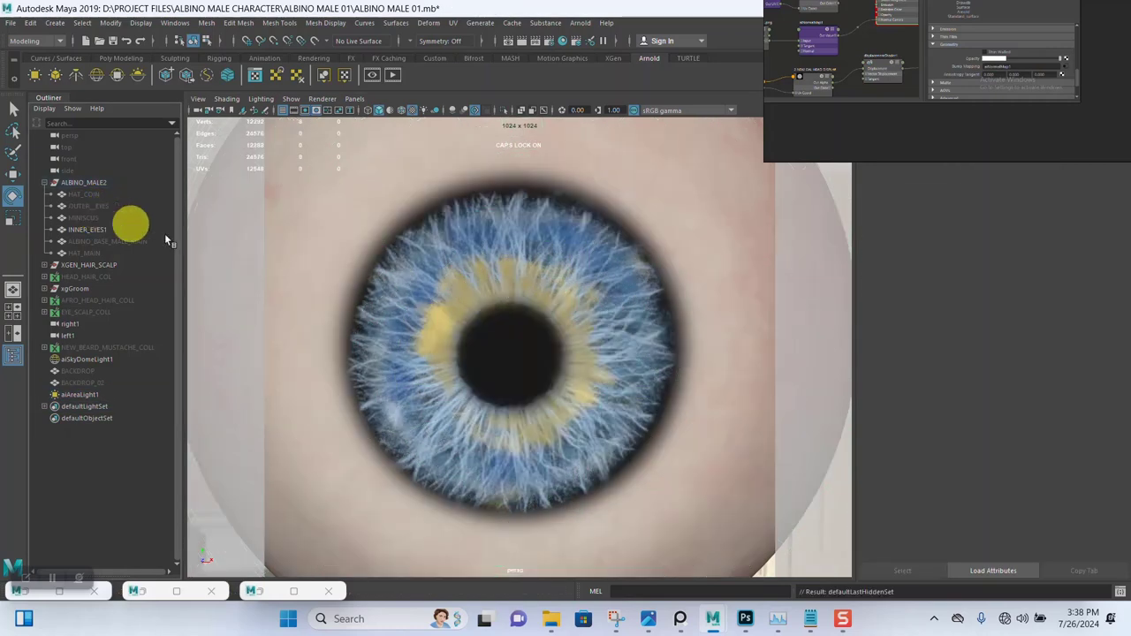
alt+middle_drag(557, 346, 570, 356)
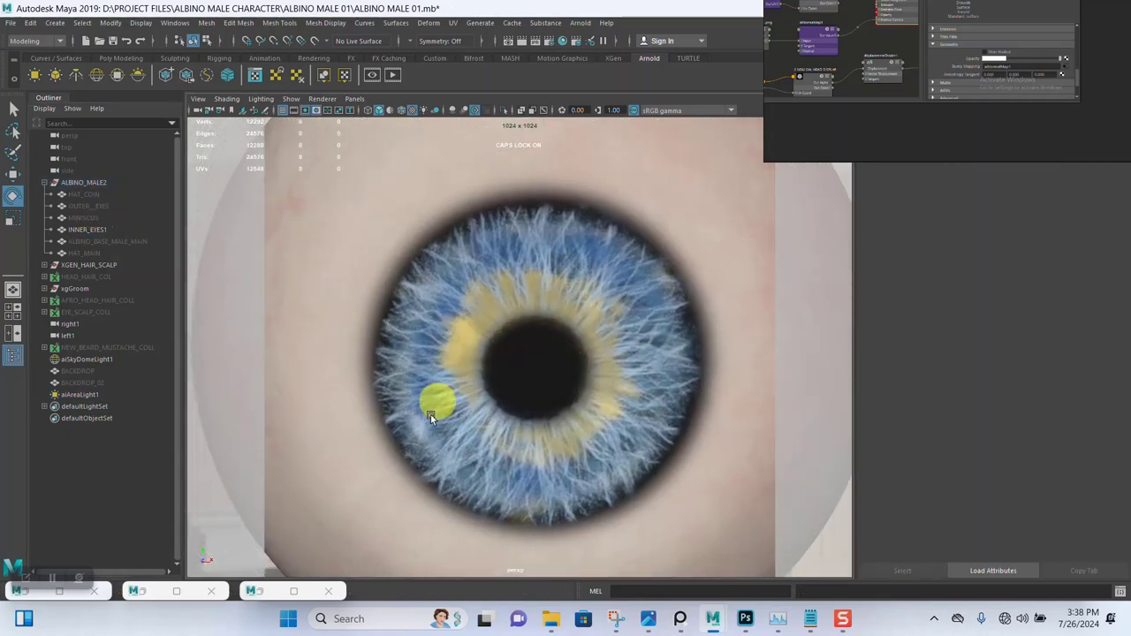
Render the bare inner eye in Arnold RenderView and restrict rendering to a crop region around the iris
click(274, 593)
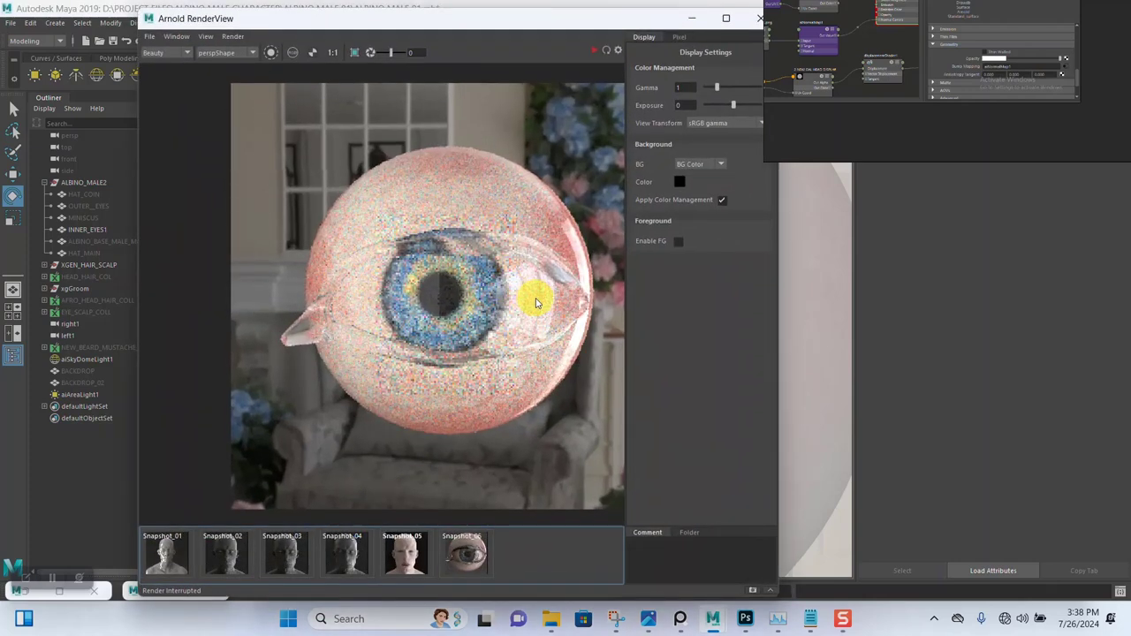
click(593, 50)
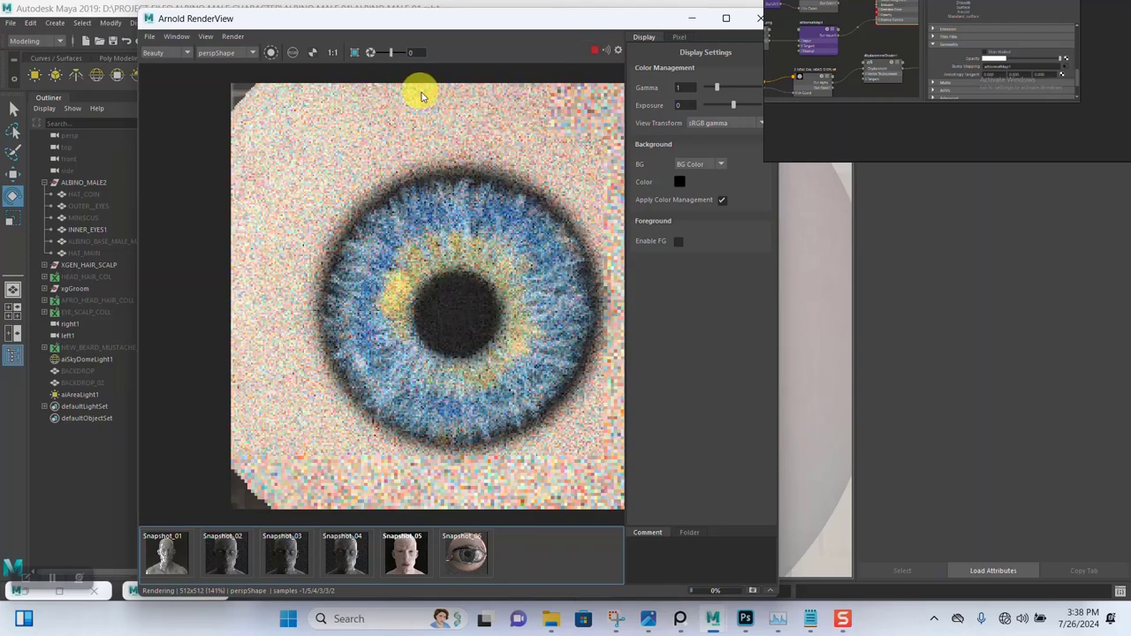
click(353, 53)
drag(303, 151, 608, 468)
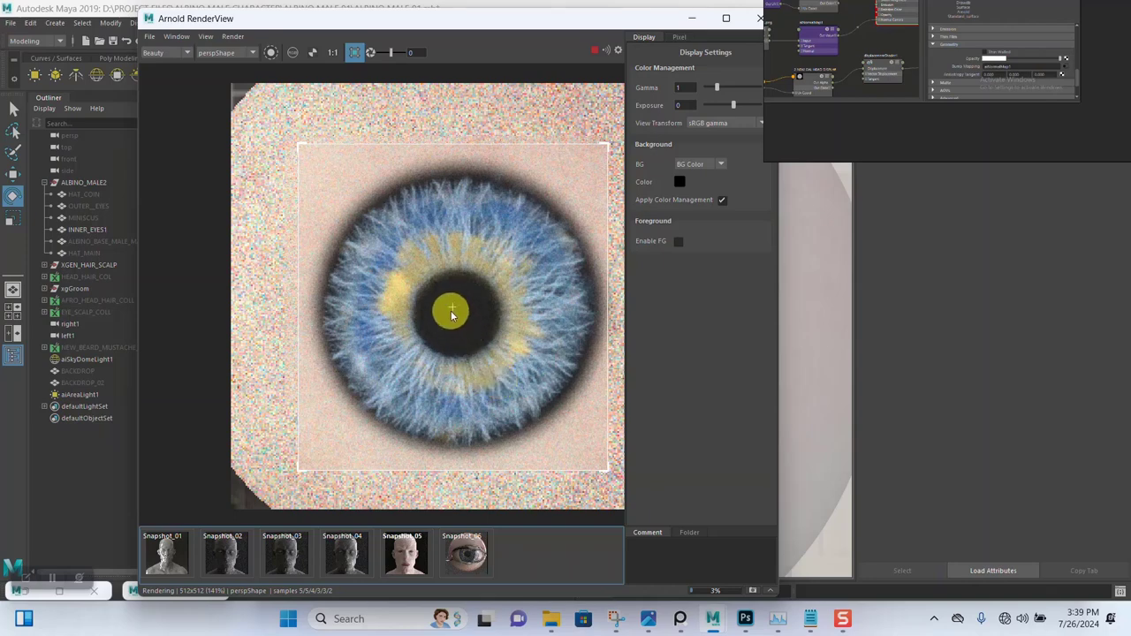
Hide aiSkyDomeLight1 for the eye render, stop rendering, and move the render window aside
click(86, 361)
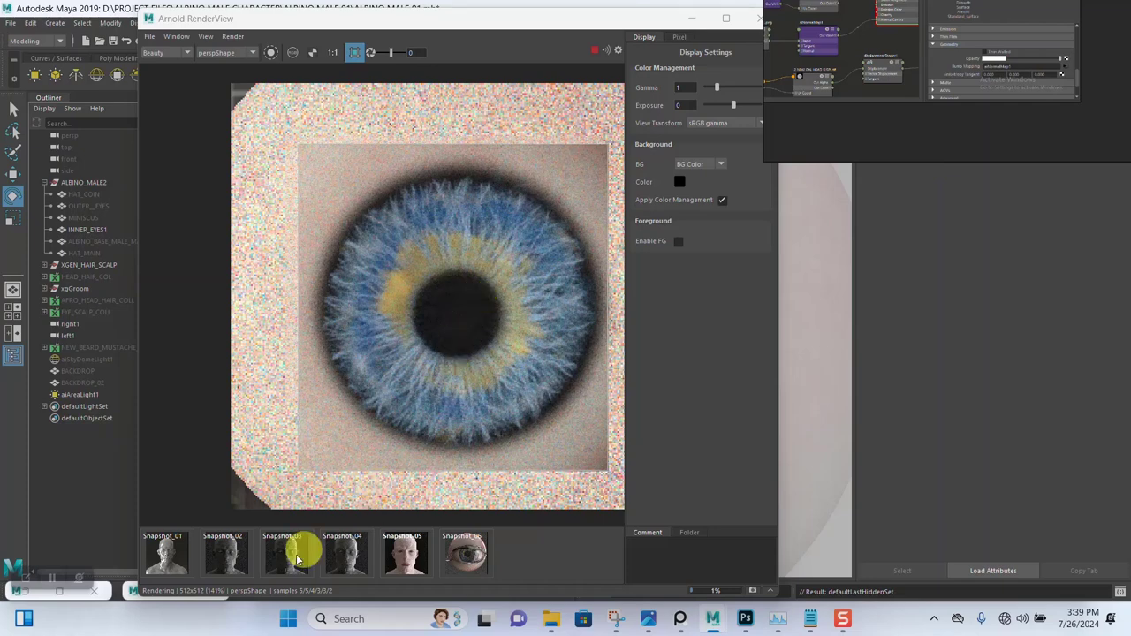
click(593, 49)
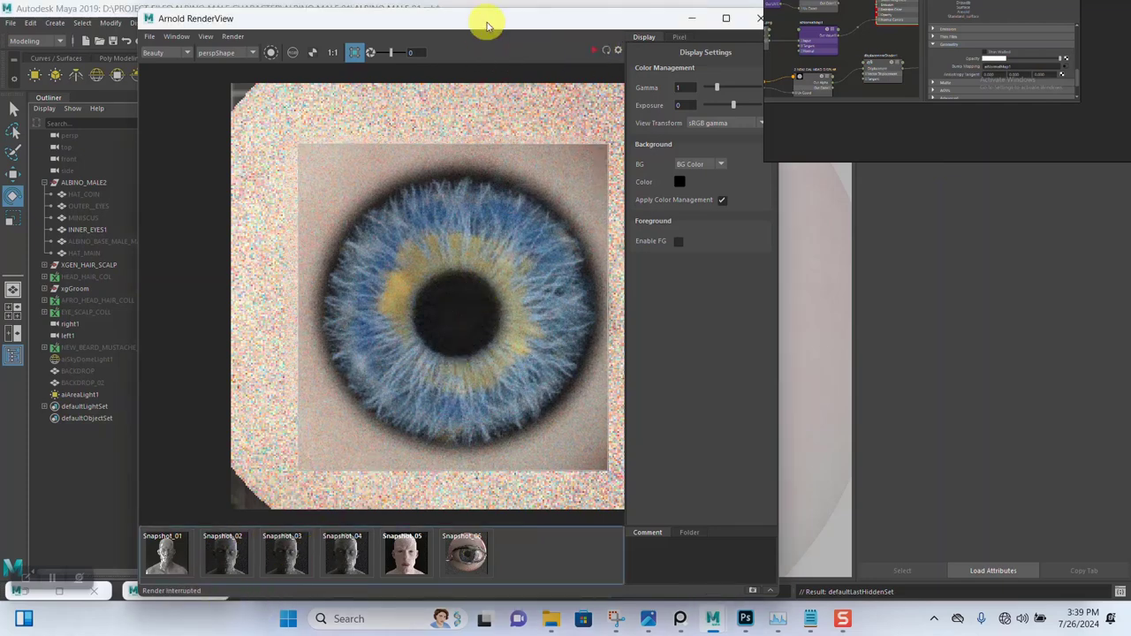
drag(485, 20, 694, 102)
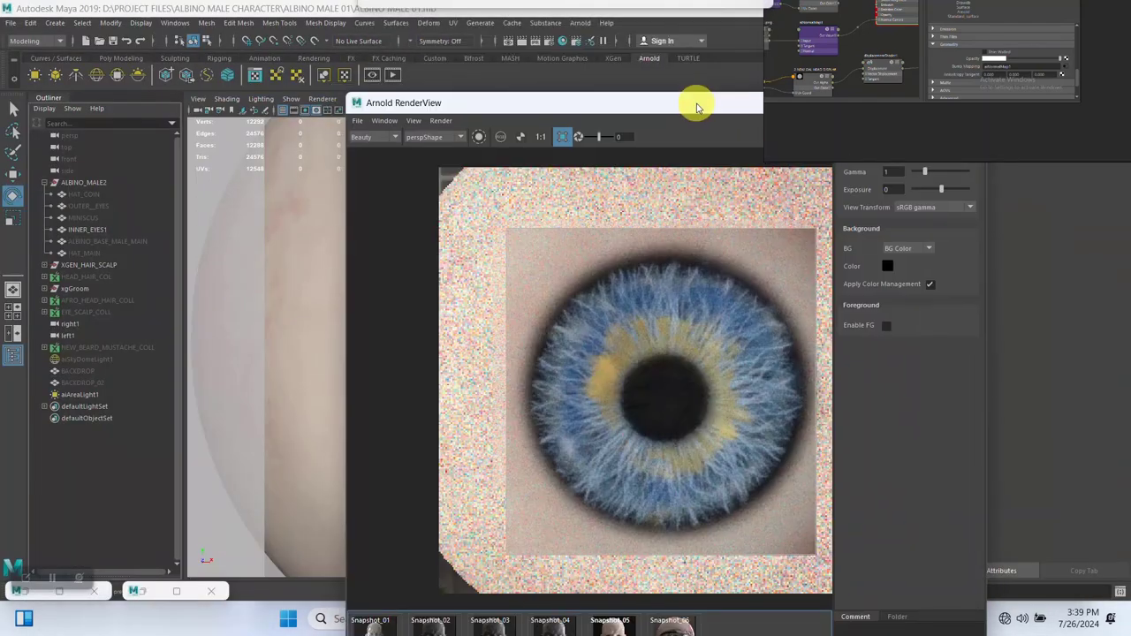
In Hypershade, set the strength of the inner eye's aiNormalMap2 node to 2
click(177, 592)
scroll(418, 429, up, 1)
alt+middle_drag(418, 429, 421, 397)
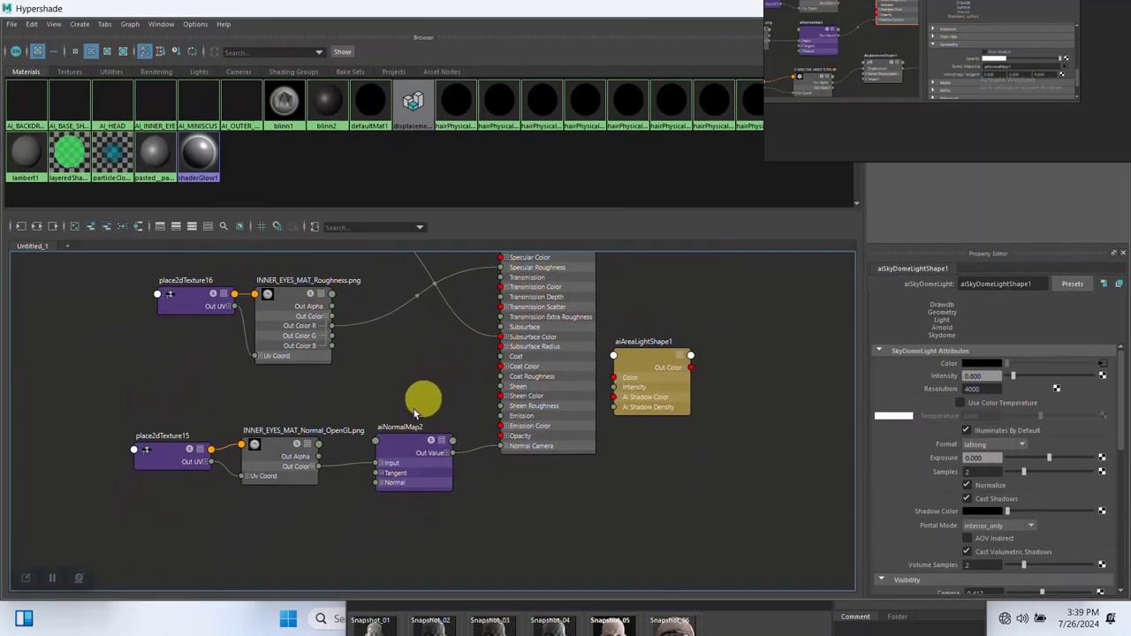
click(273, 467)
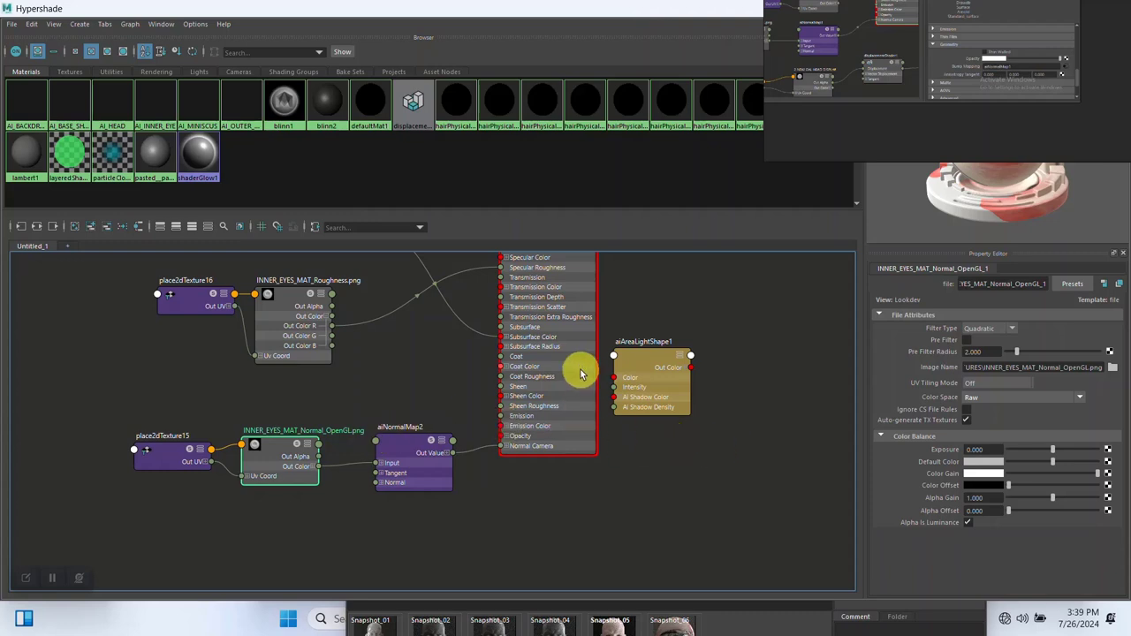
click(412, 450)
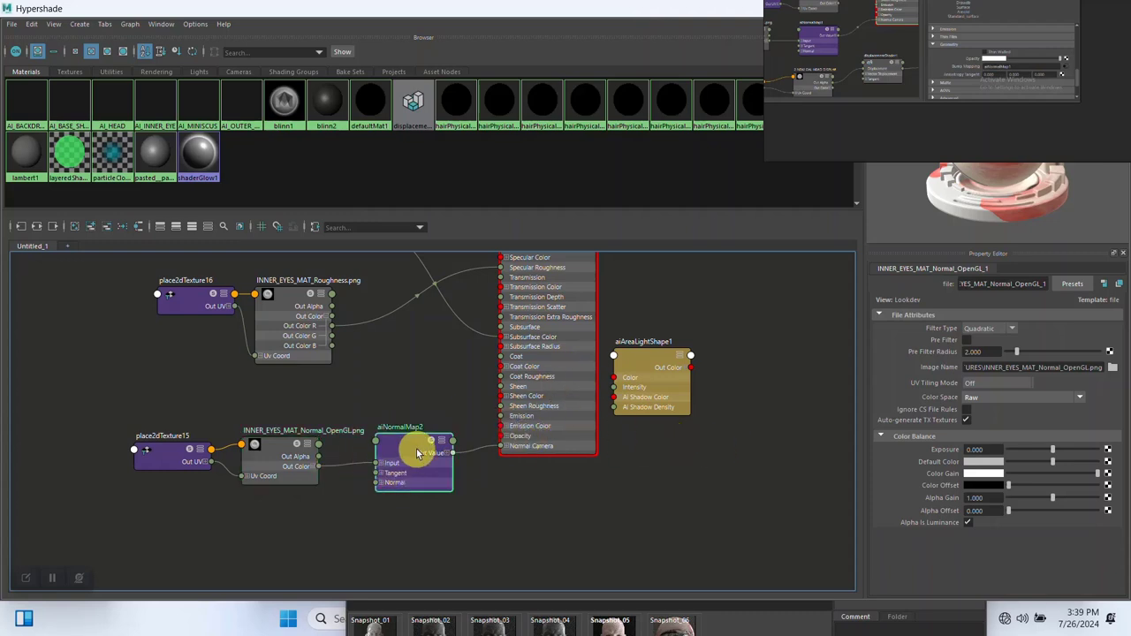
drag(989, 367, 938, 363)
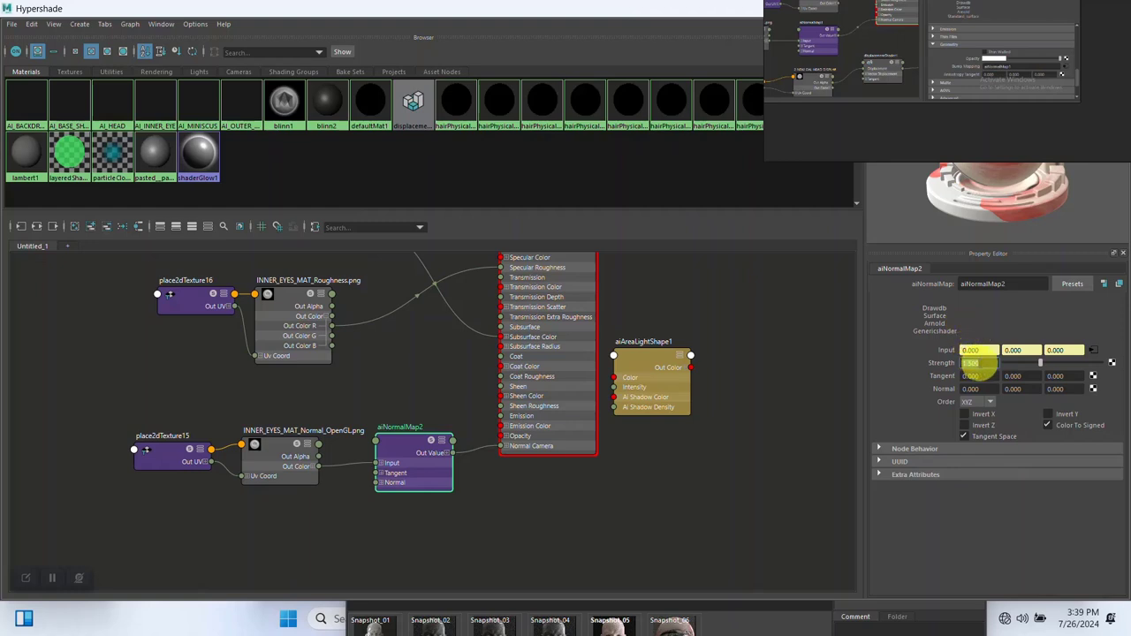
key(Return)
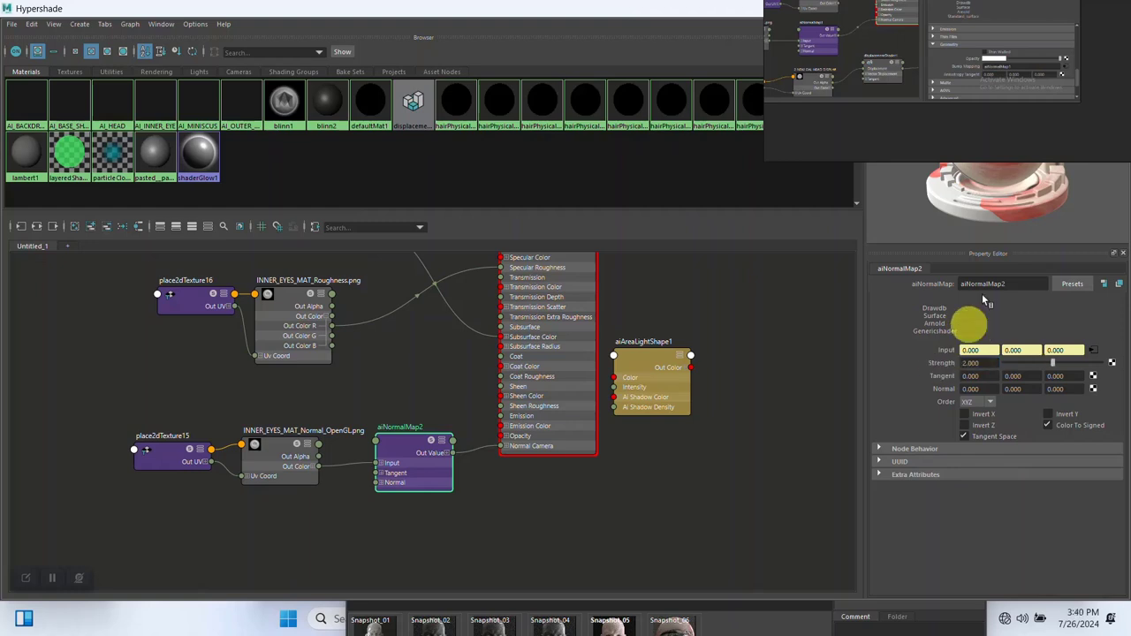
On the AI_INNER_EYE material, apply the Skin IOR preset to the specular and set the subsurface scale to 0.050
click(570, 306)
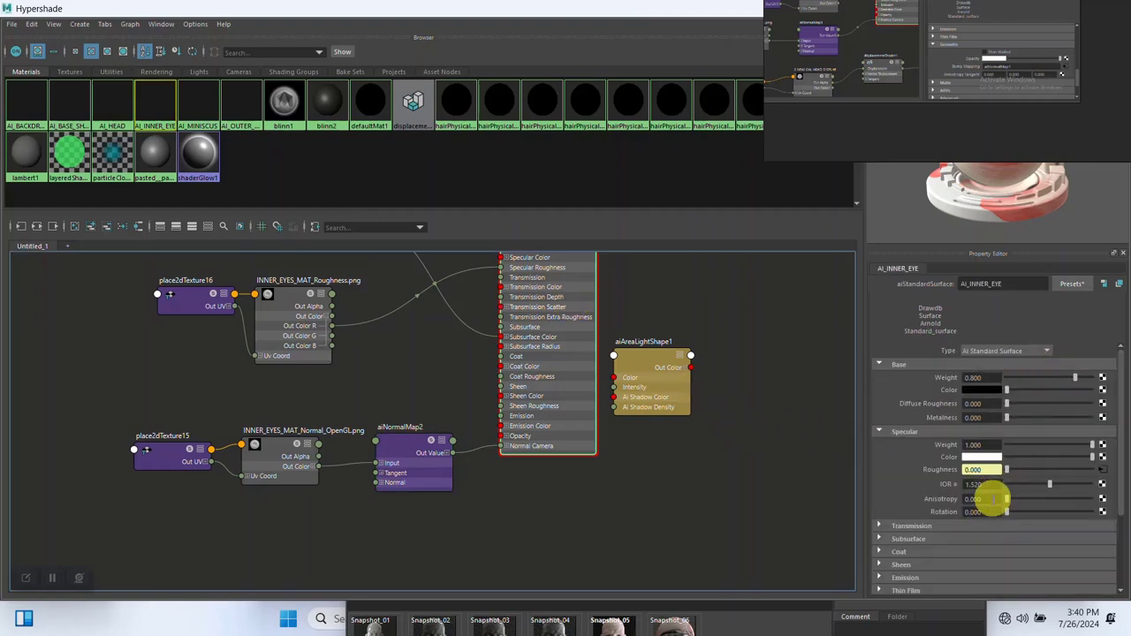
right_click(956, 485)
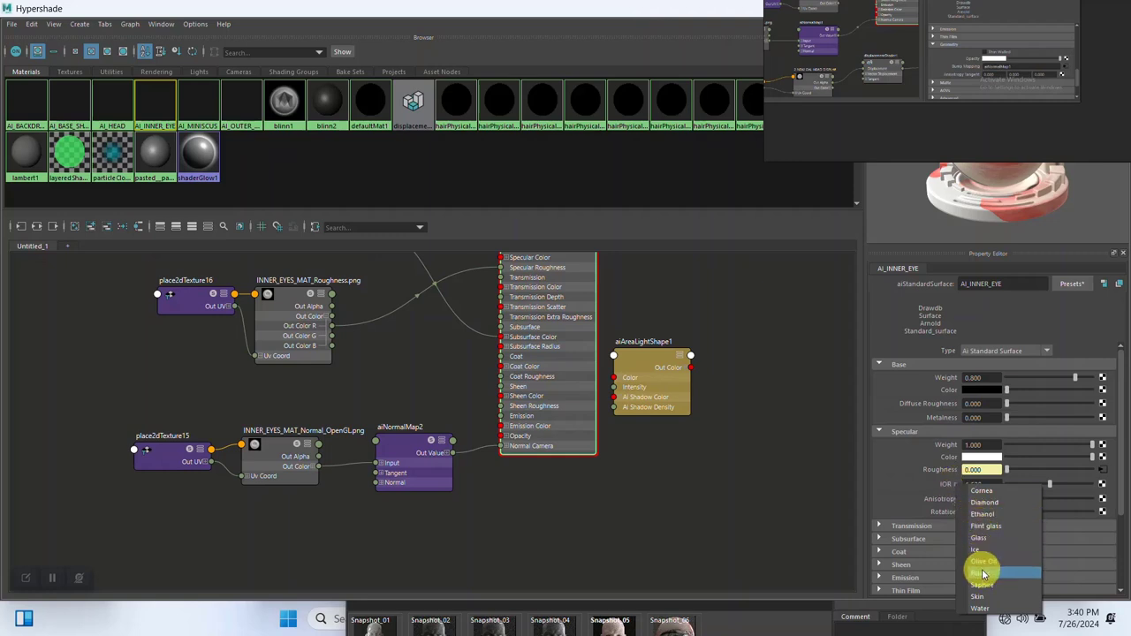
click(977, 596)
click(919, 538)
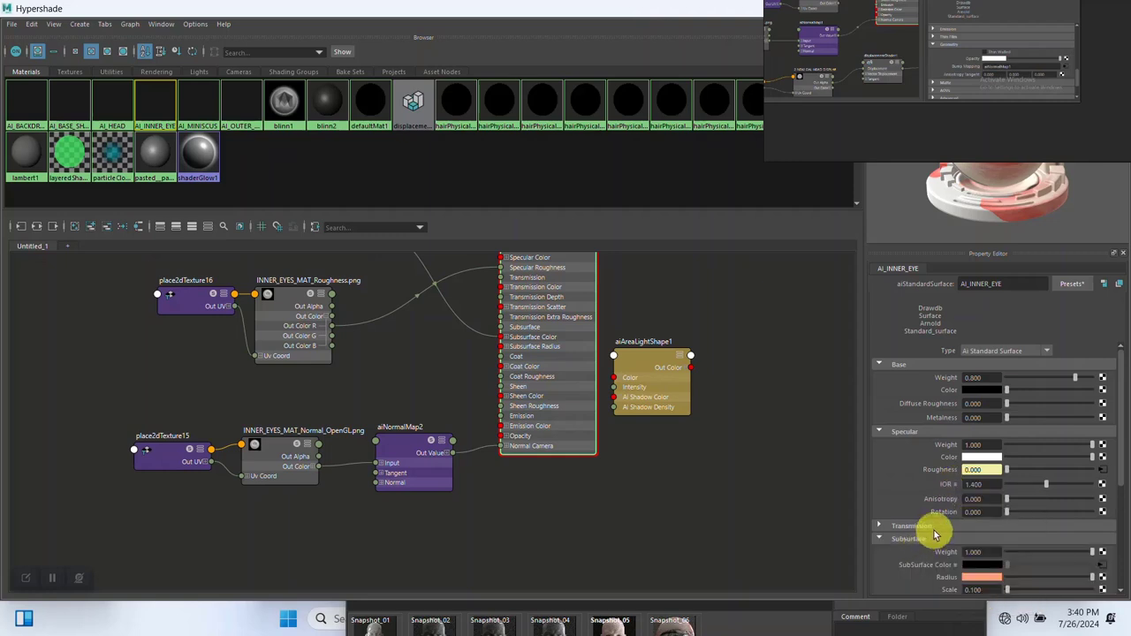
scroll(954, 528, down, 2)
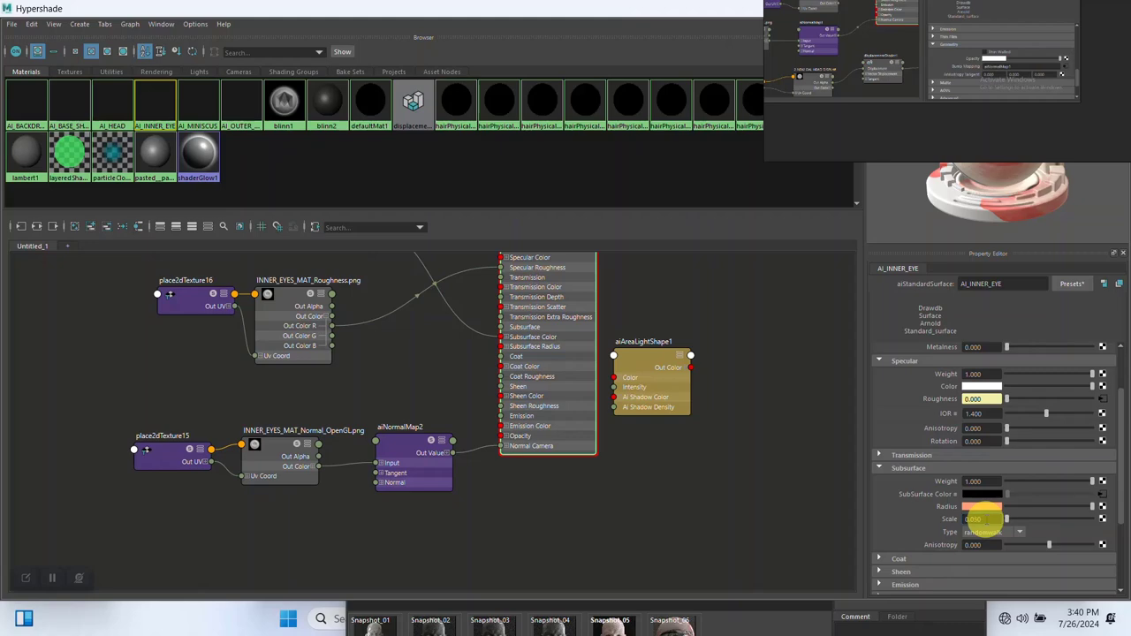
Minimize Hypershade and move the floating reference window clear of the Arnold RenderView
click(815, 150)
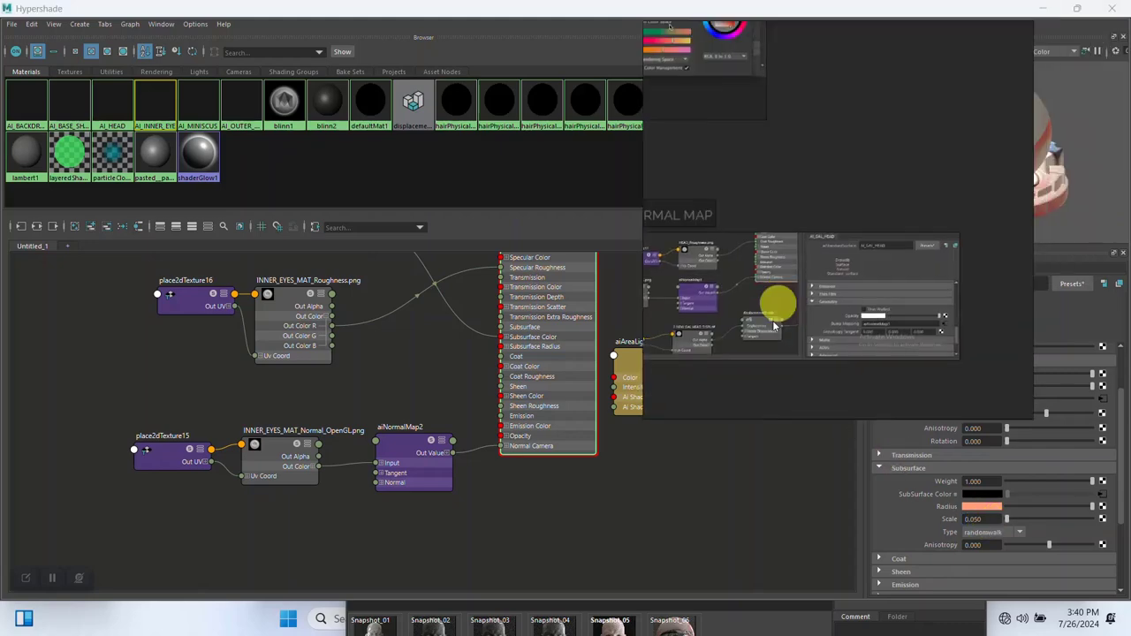
click(1042, 12)
drag(830, 302, 209, 258)
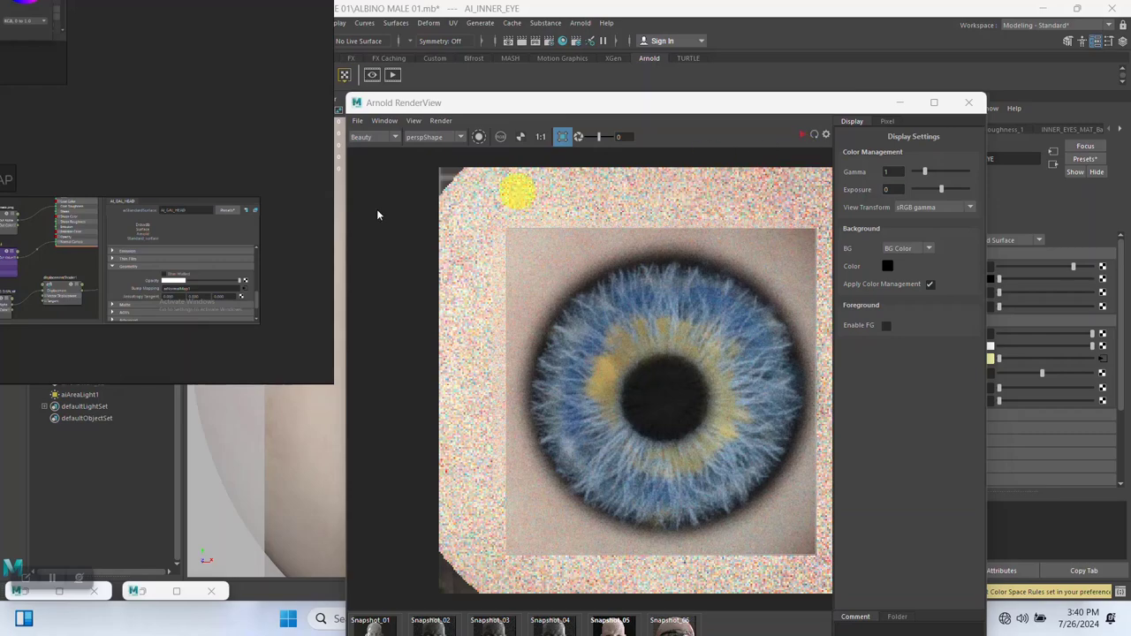
drag(210, 259, 202, 133)
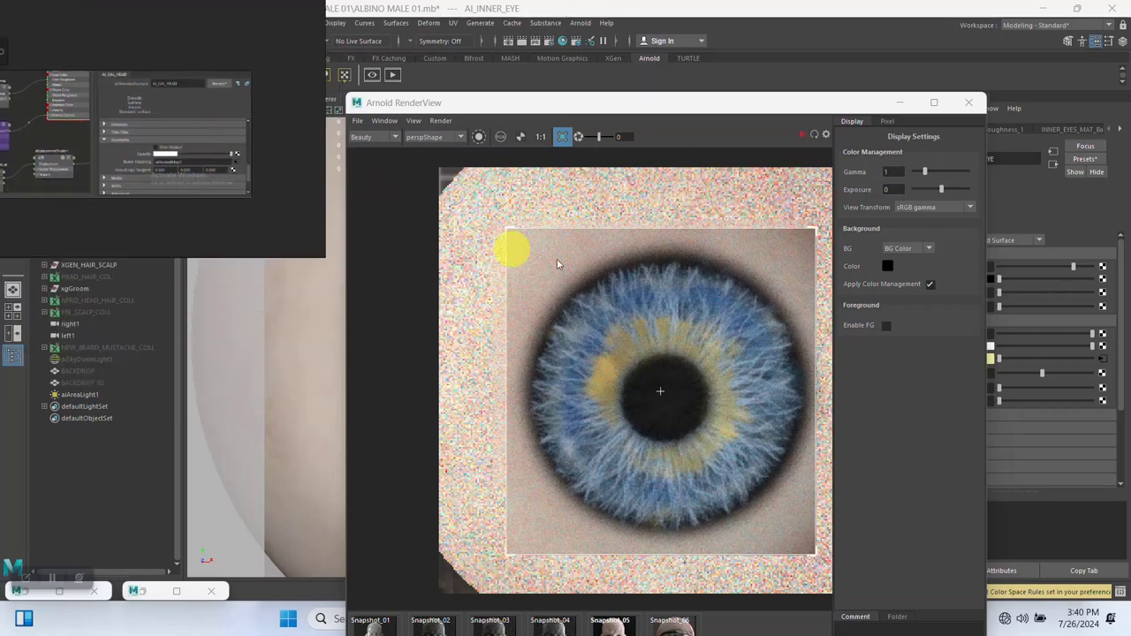
Restart the Arnold render of the cropped iris and examine its surface detail up close
click(803, 132)
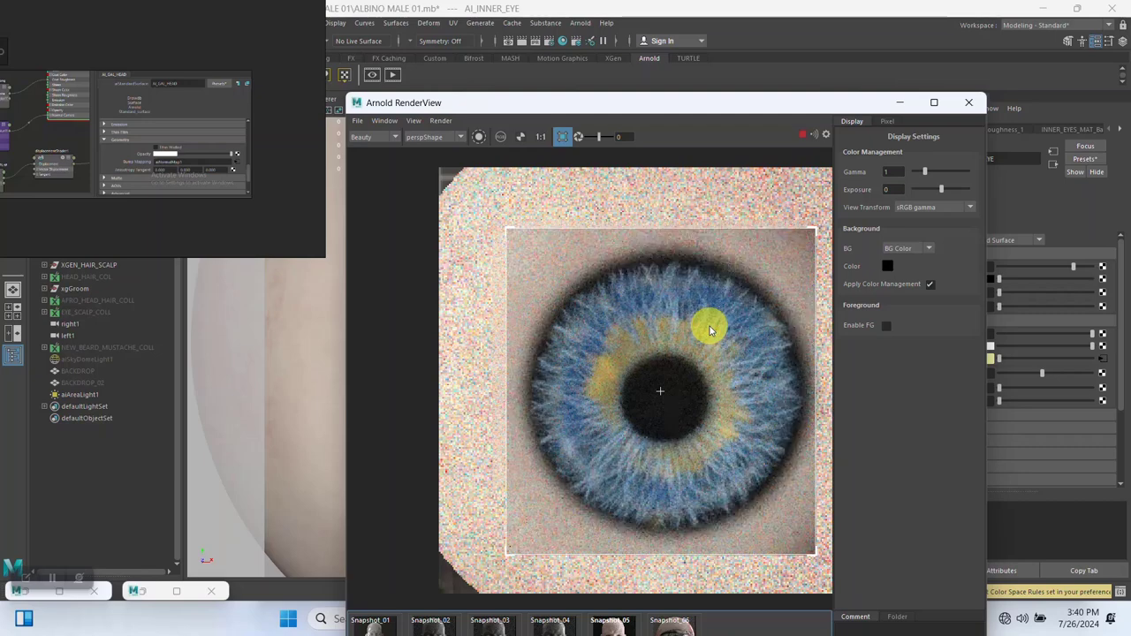
scroll(696, 378, down, 3)
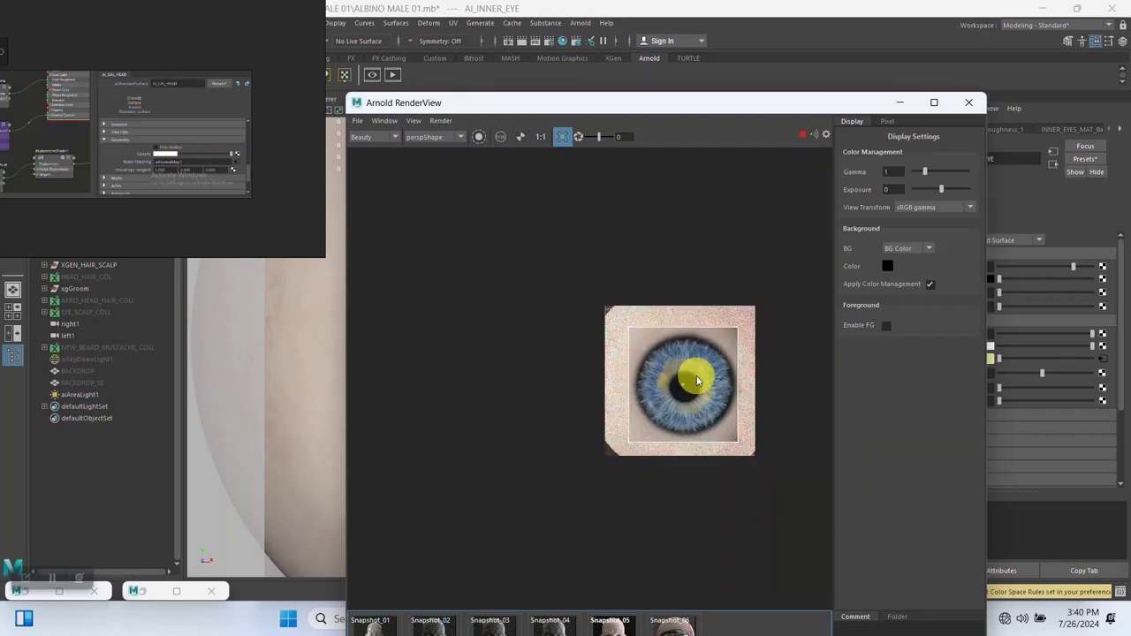
scroll(689, 391, up, 3)
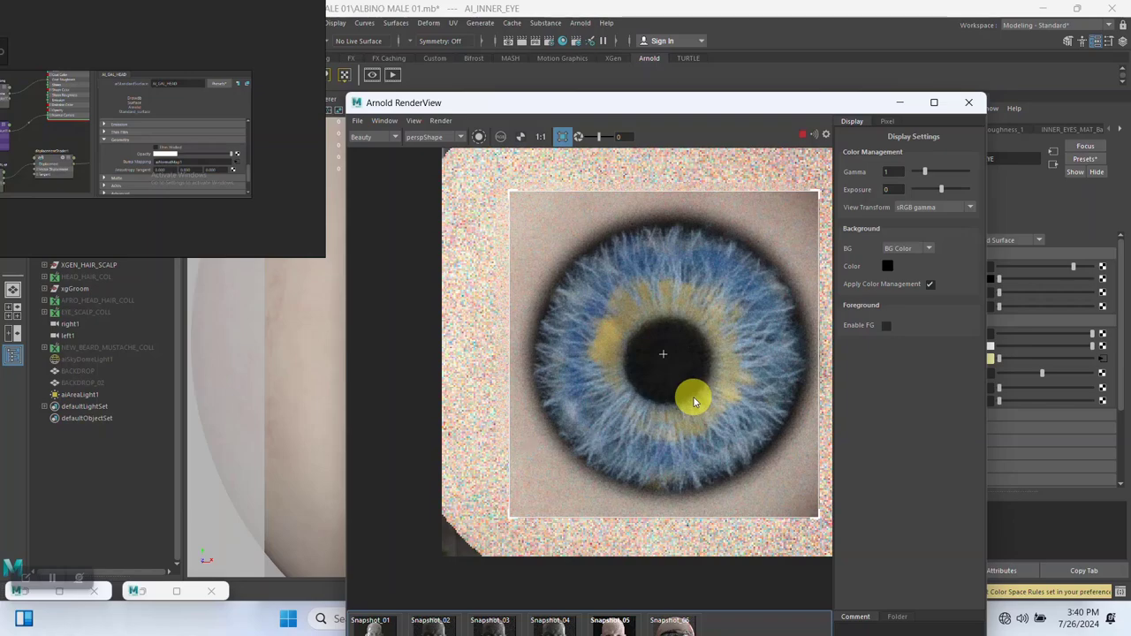
scroll(693, 402, up, 1)
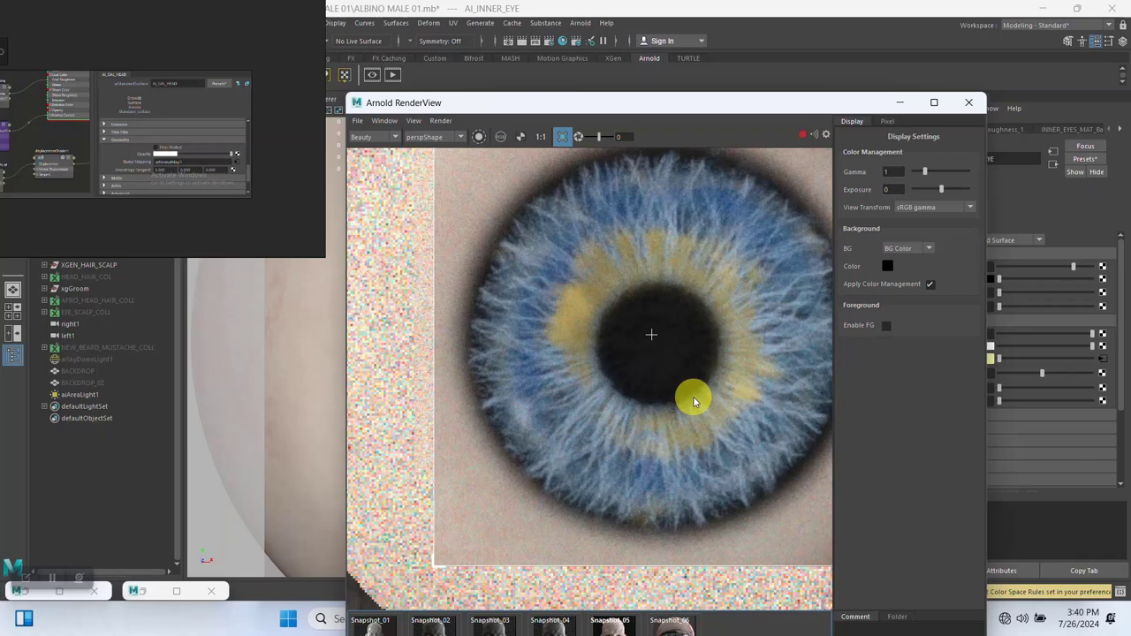
scroll(693, 402, down, 2)
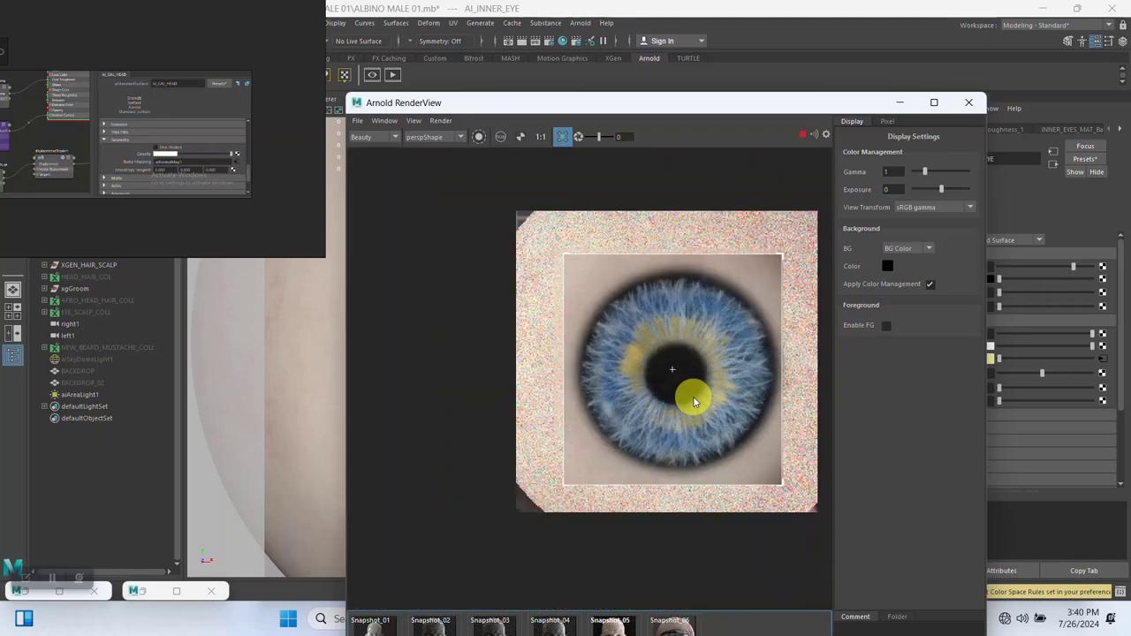
scroll(693, 402, up, 1)
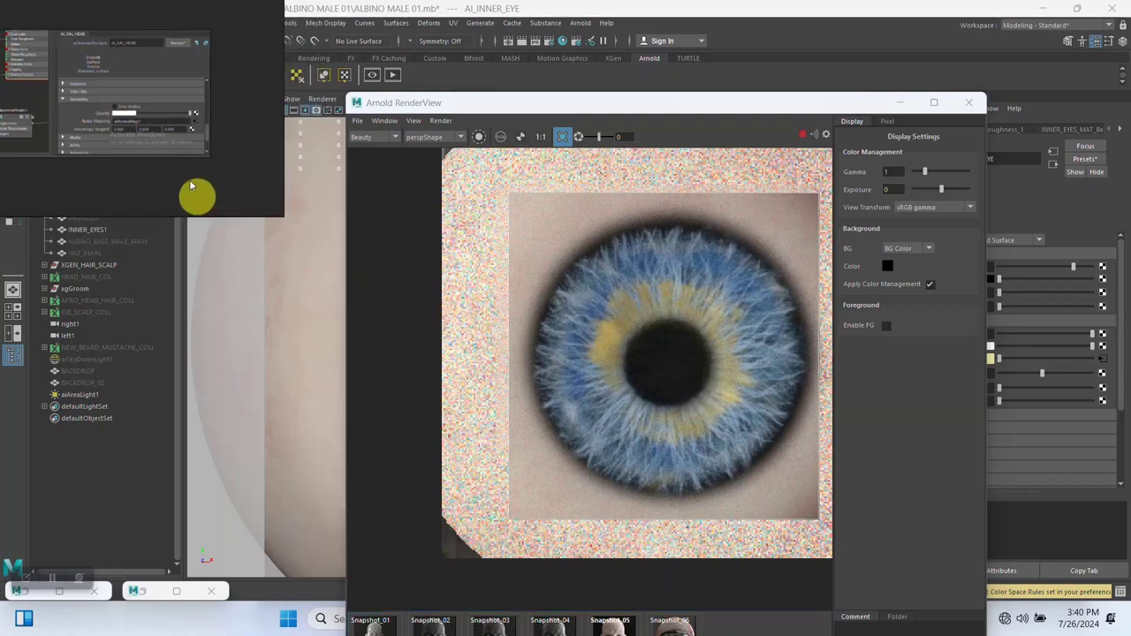
Move the render window off the material attributes, set the inner eye's subsurface weight to 0, and stop the render
click(669, 112)
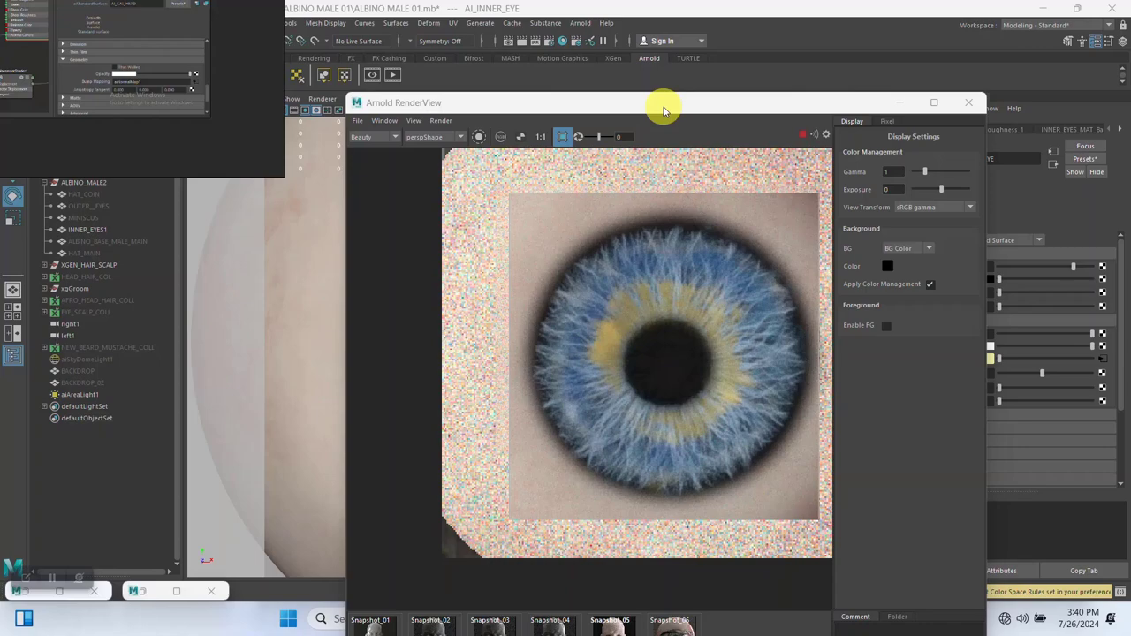
drag(665, 110, 453, 25)
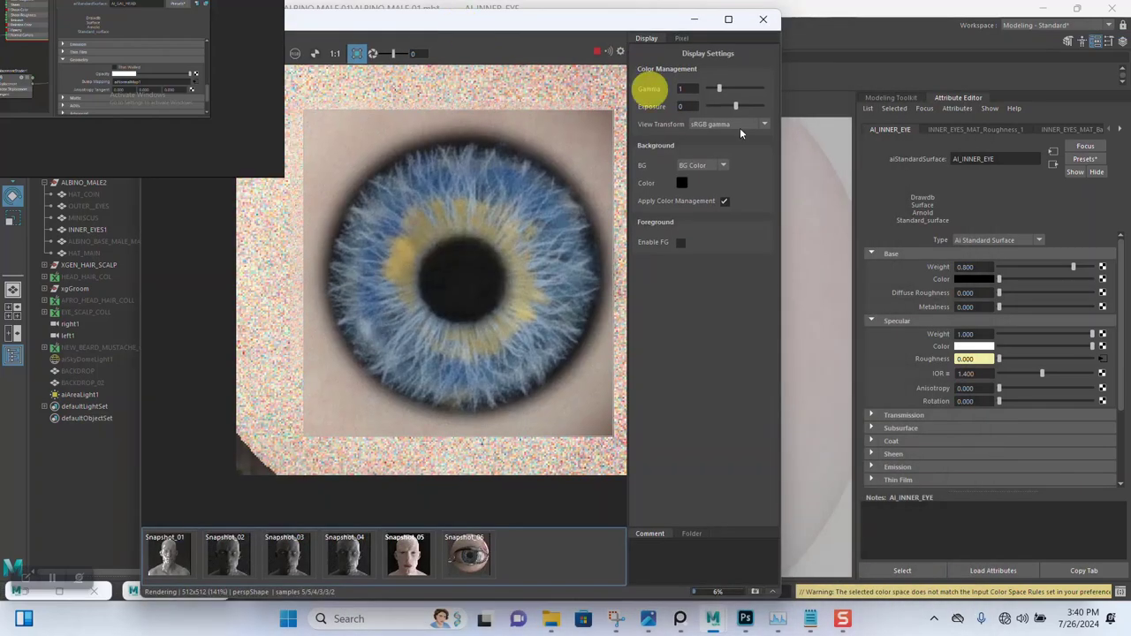
scroll(925, 448, down, 1)
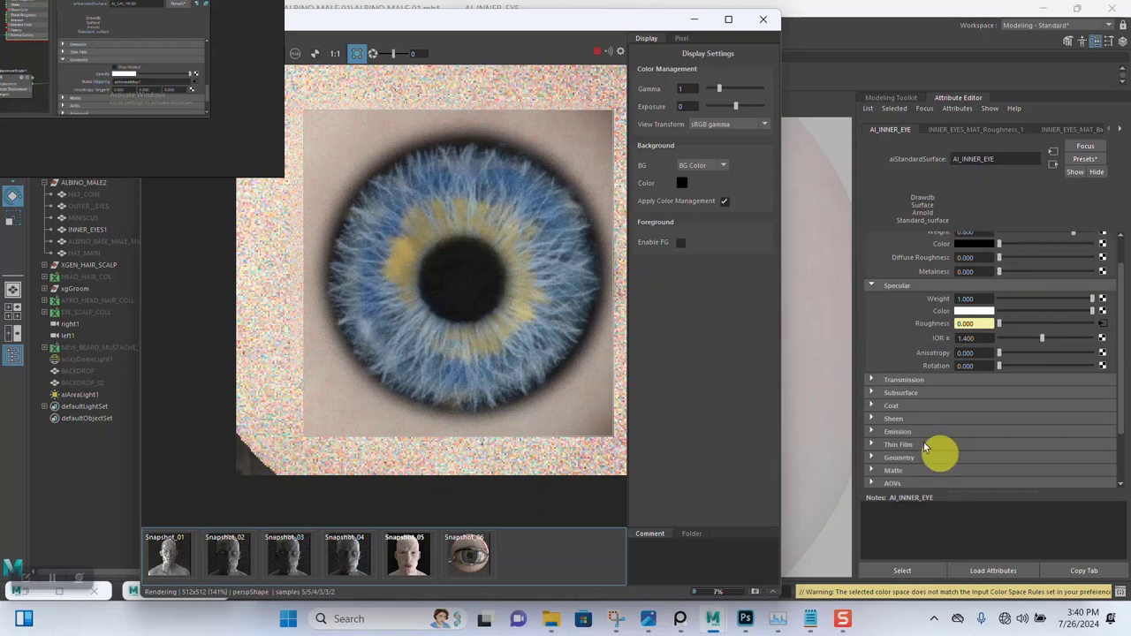
click(903, 393)
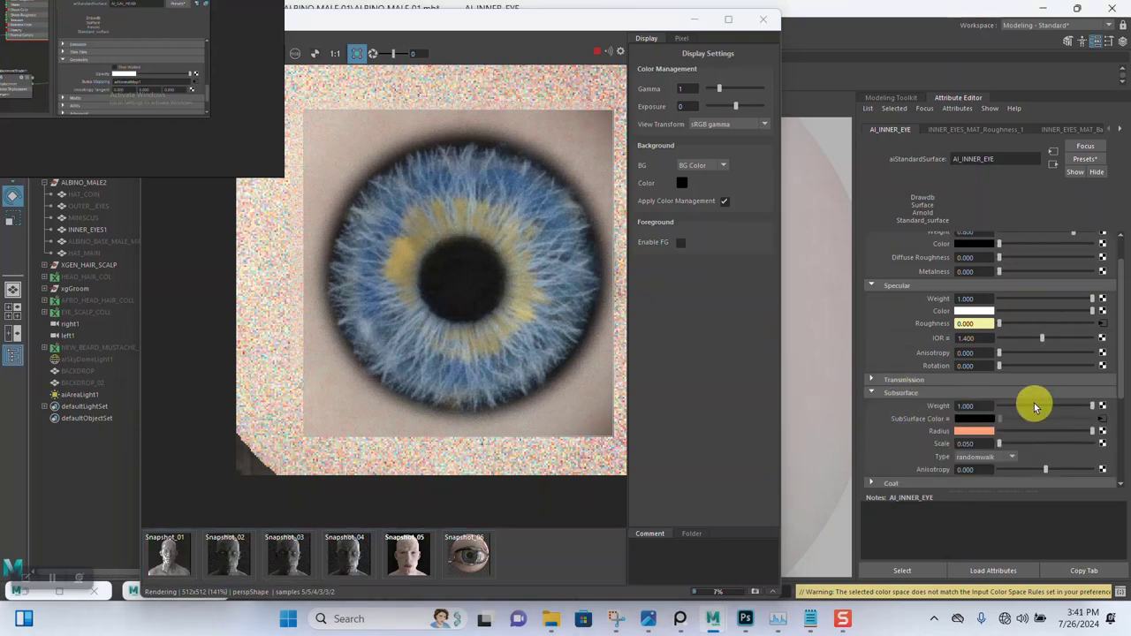
drag(926, 416, 913, 412)
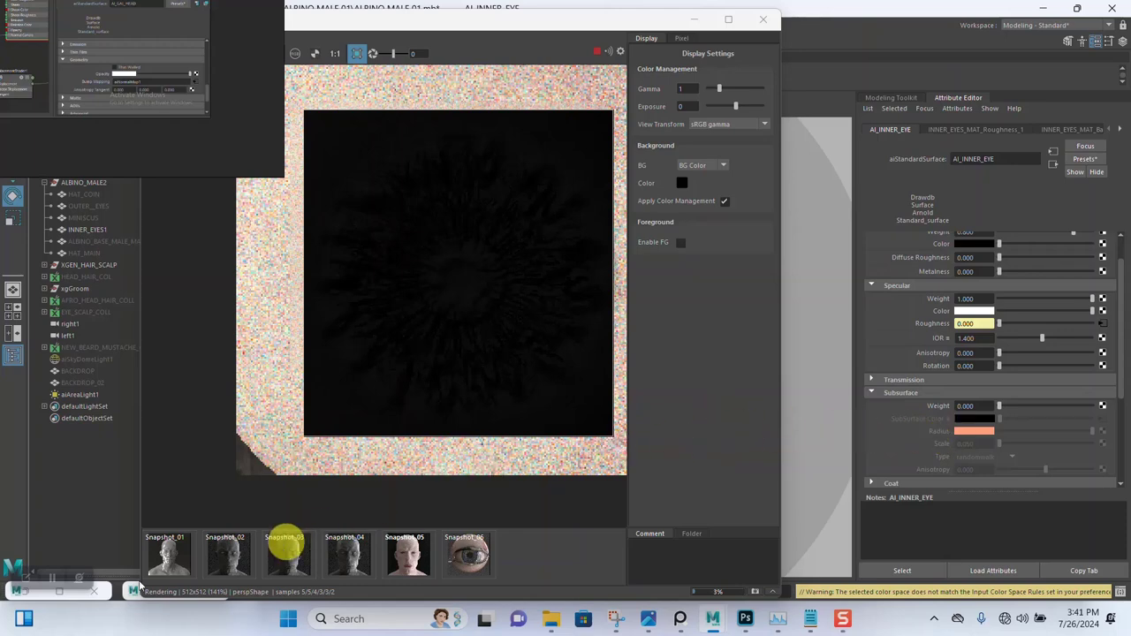
click(596, 51)
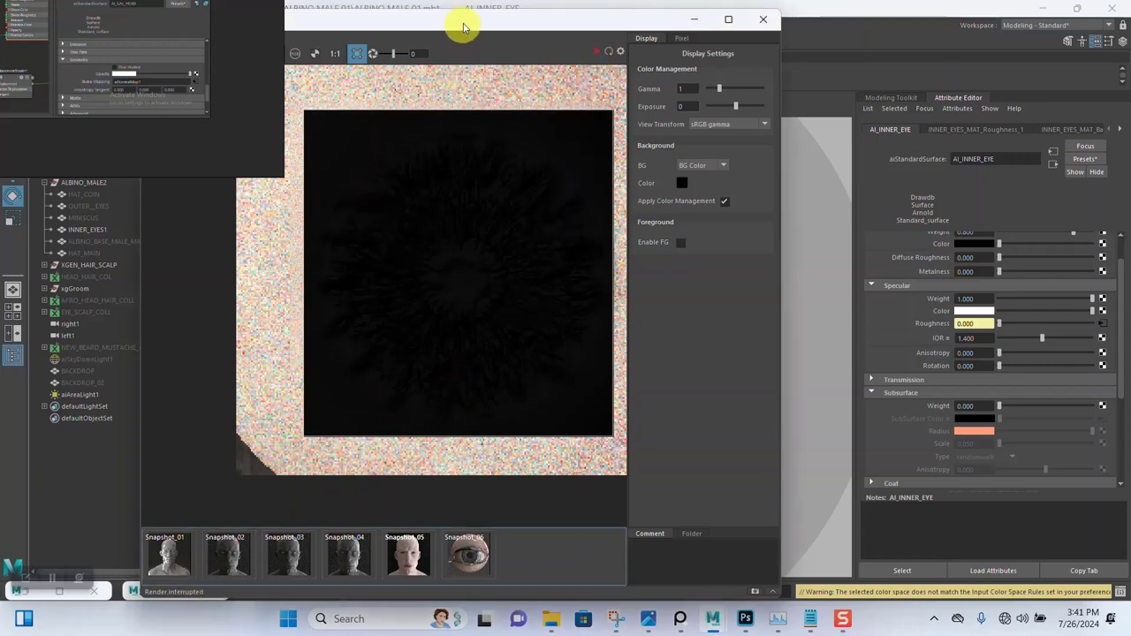
In Hypershade, connect the INNER_EYES_MAT_Base_Color texture's Out Color to AI_INNER_EYE's Base Color, and restart the Arnold render
drag(462, 25, 553, 27)
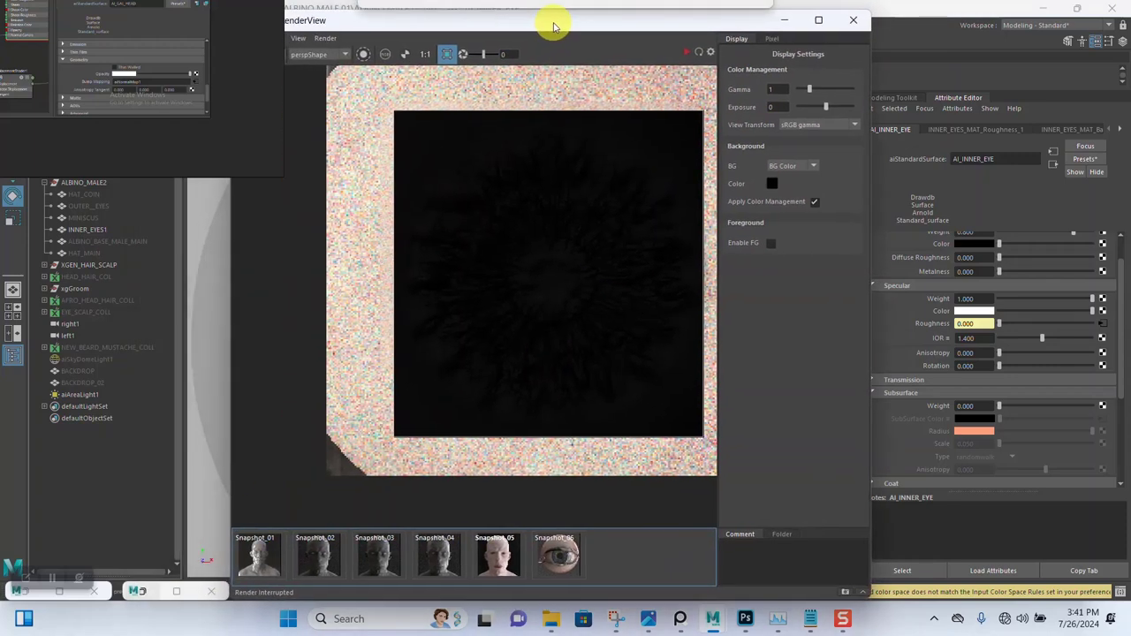
click(179, 591)
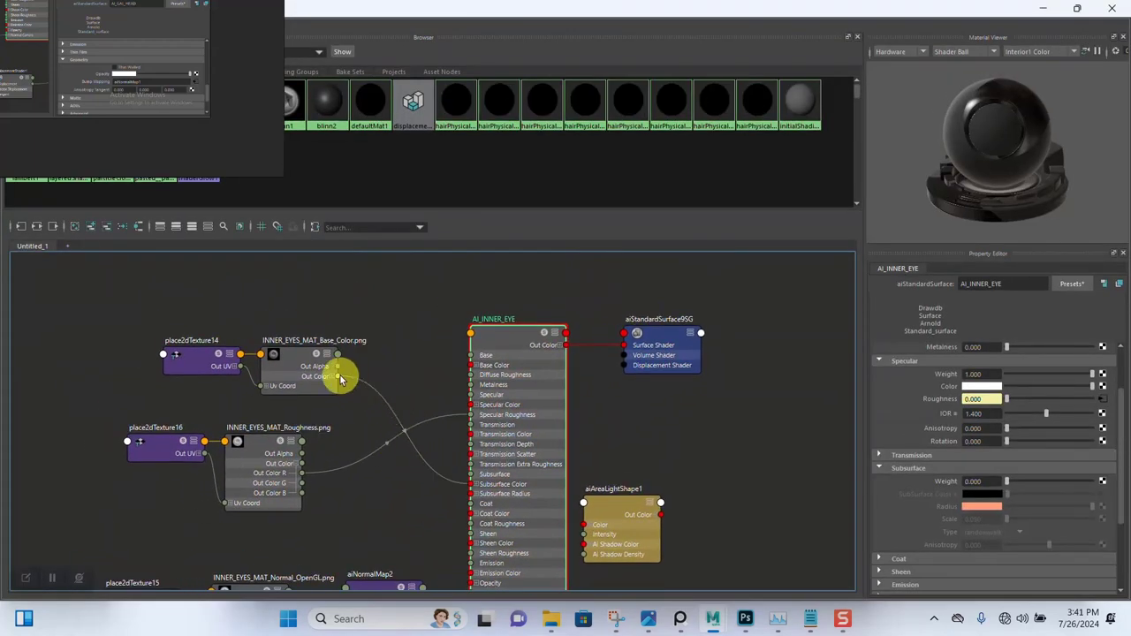
drag(338, 377, 471, 365)
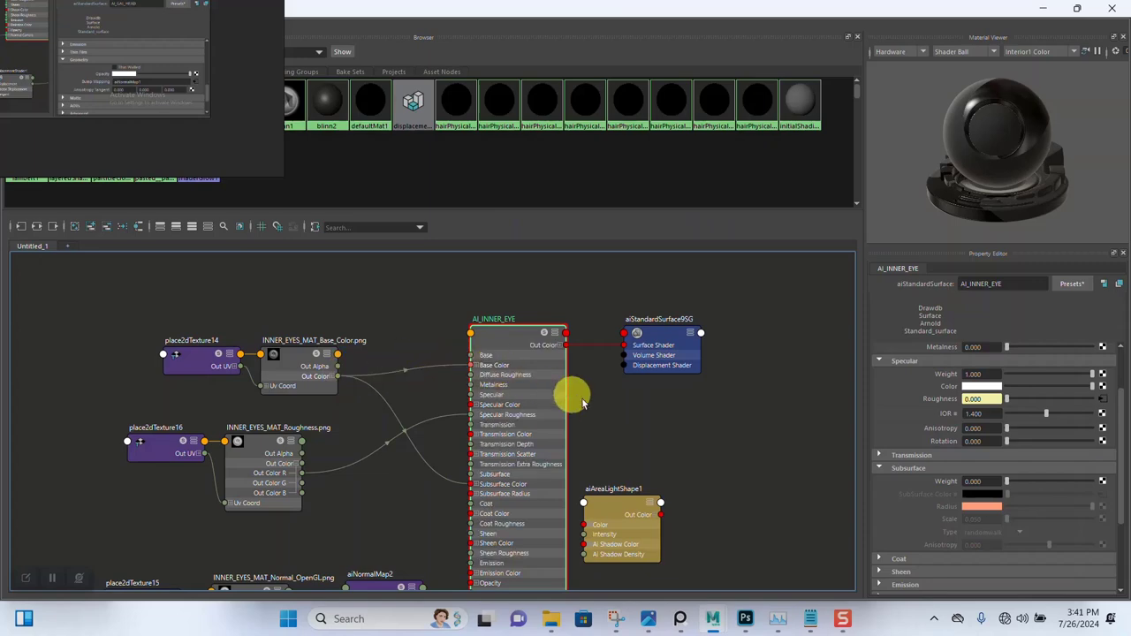
click(1042, 9)
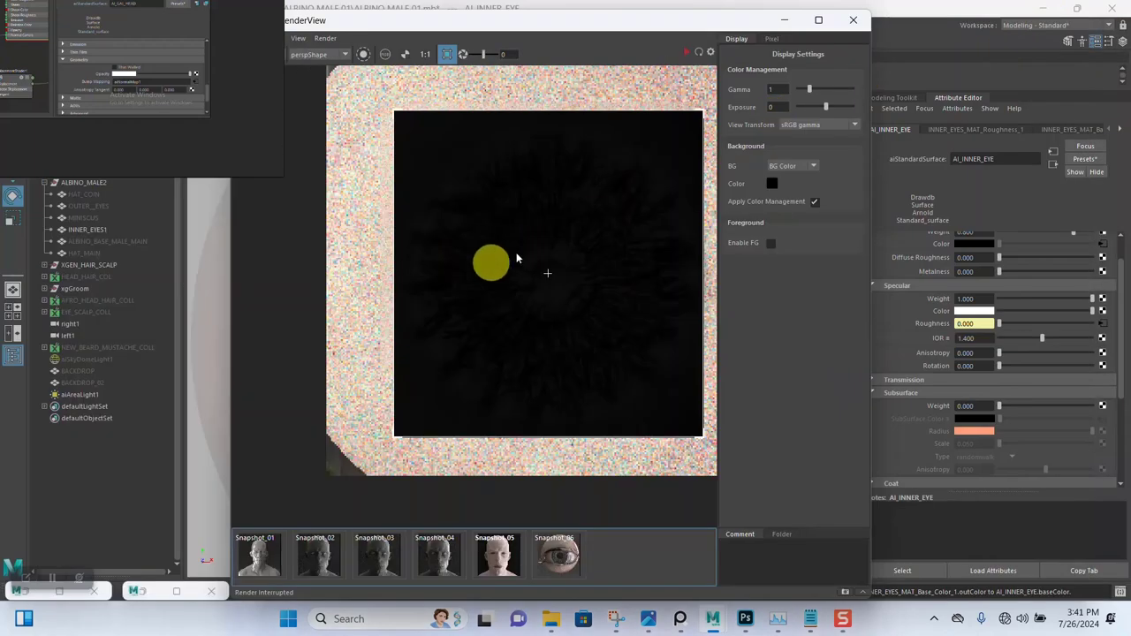
click(685, 51)
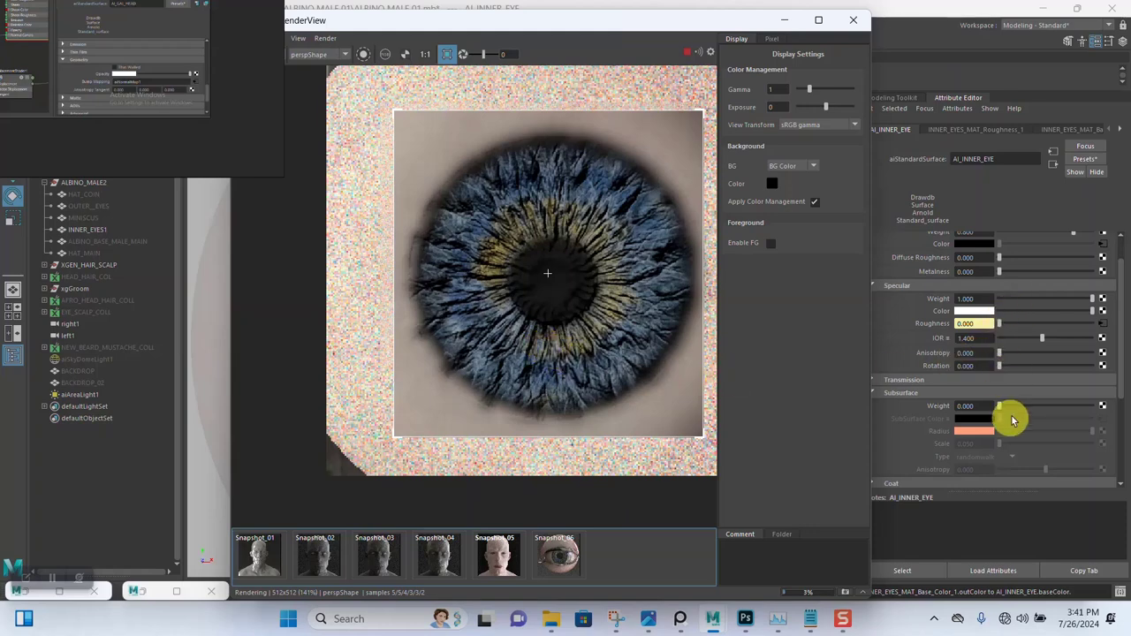
Set the inner eye's subsurface weight to 1 and scale to 0.030, check the render, then stop it and minimize RenderView
drag(1002, 407, 1107, 403)
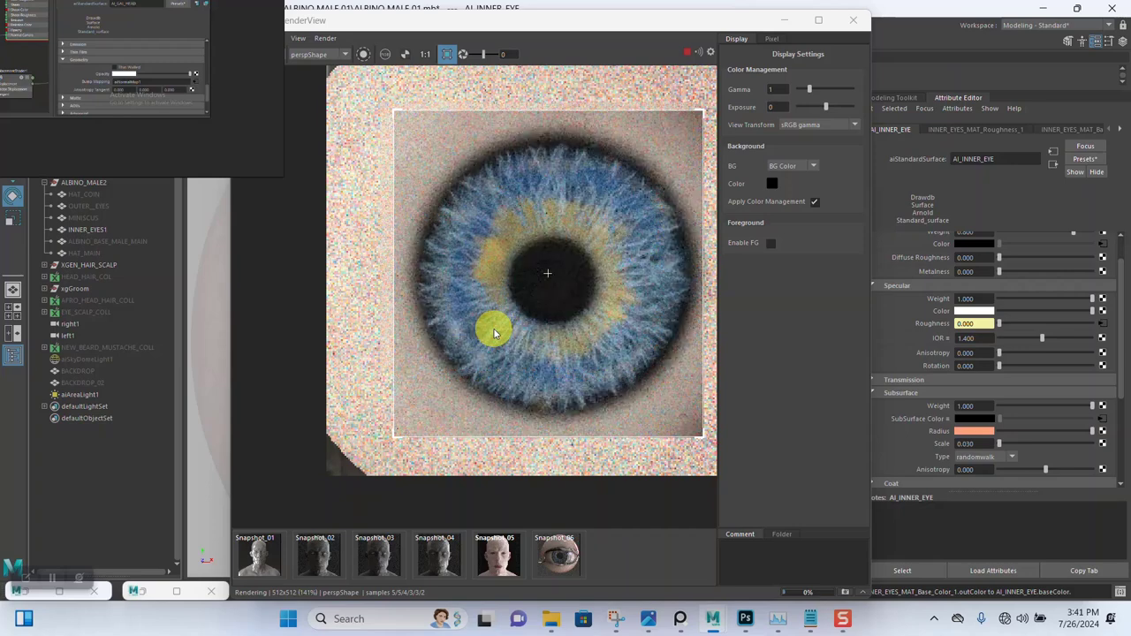
scroll(582, 358, down, 3)
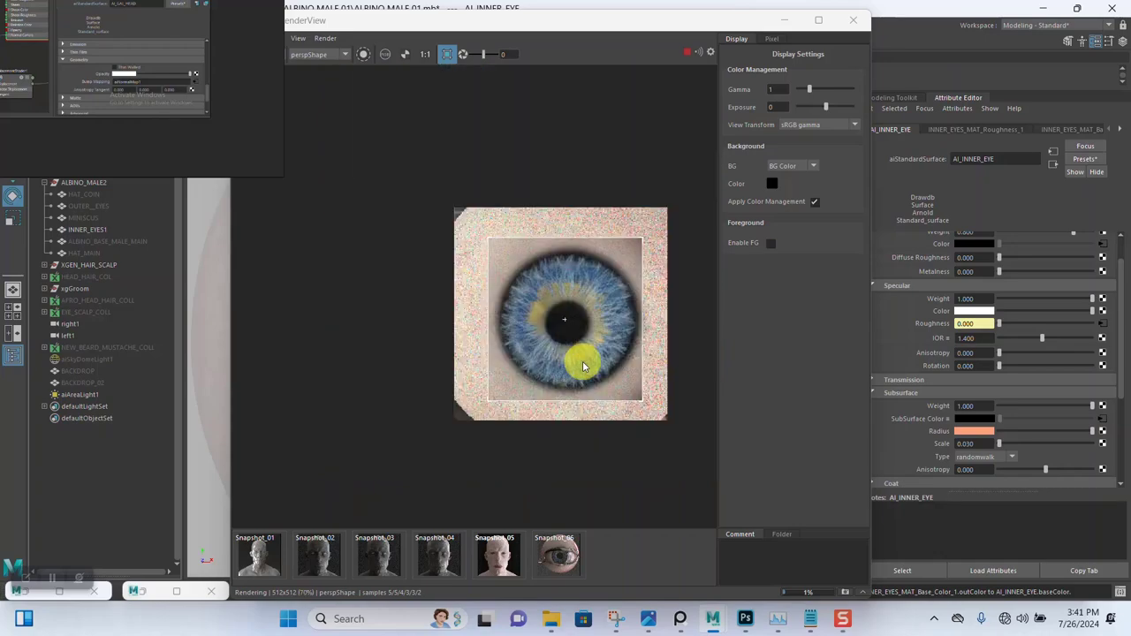
click(687, 51)
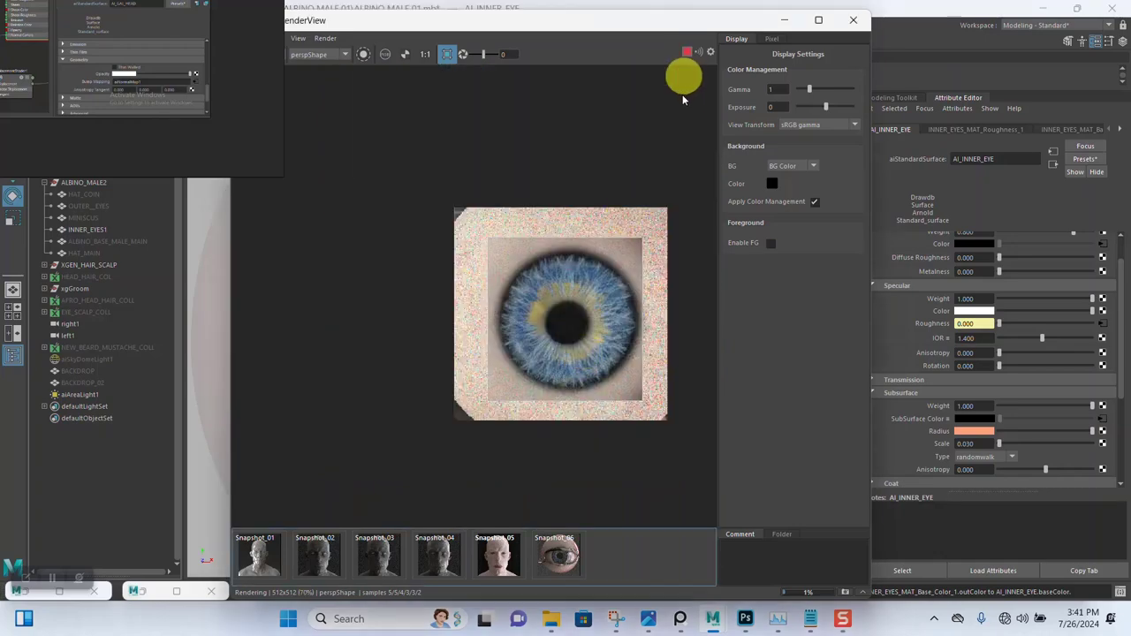
click(783, 22)
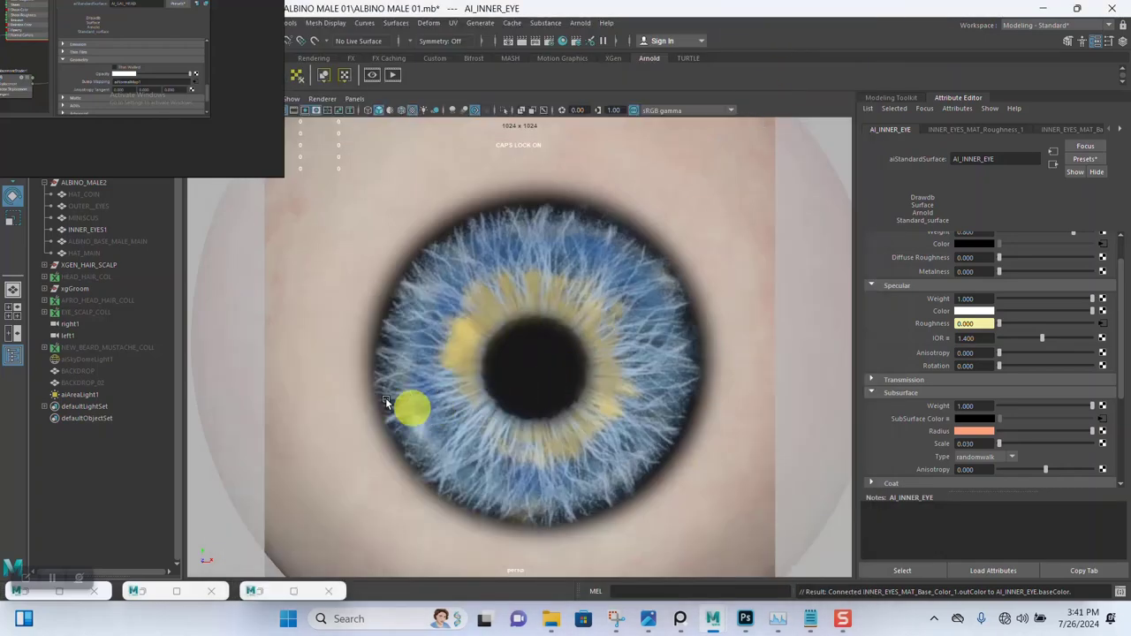
Unhide the OUTER__EYES, MINISCUS and ALBINO_BASE_MALE_MAIN meshes
click(102, 218)
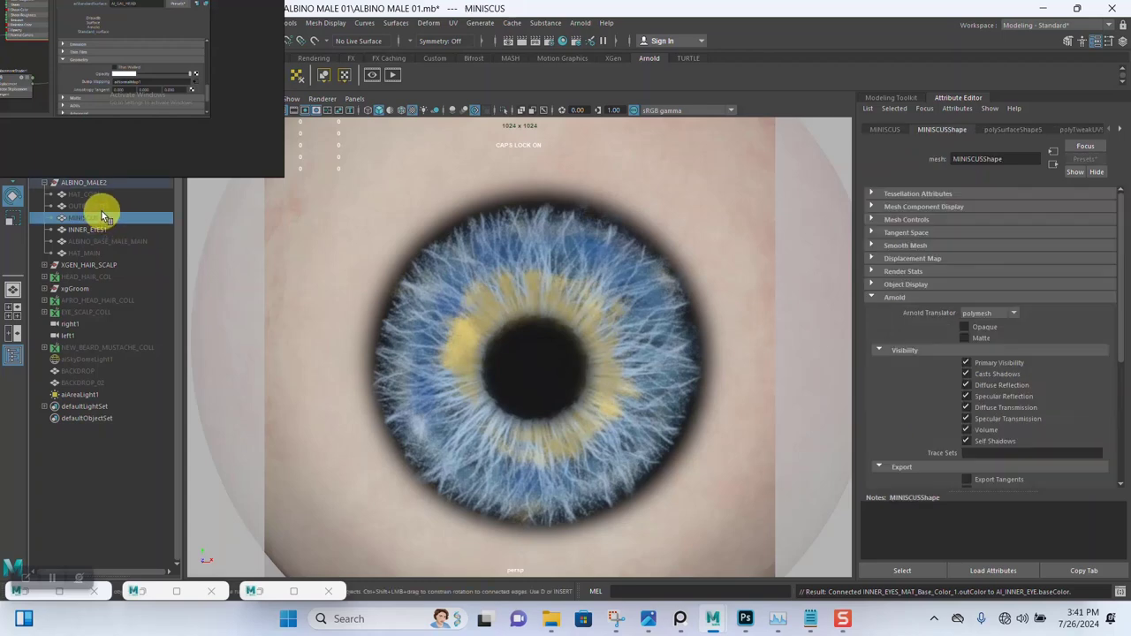
ctrl+click(102, 207)
key(shift+h)
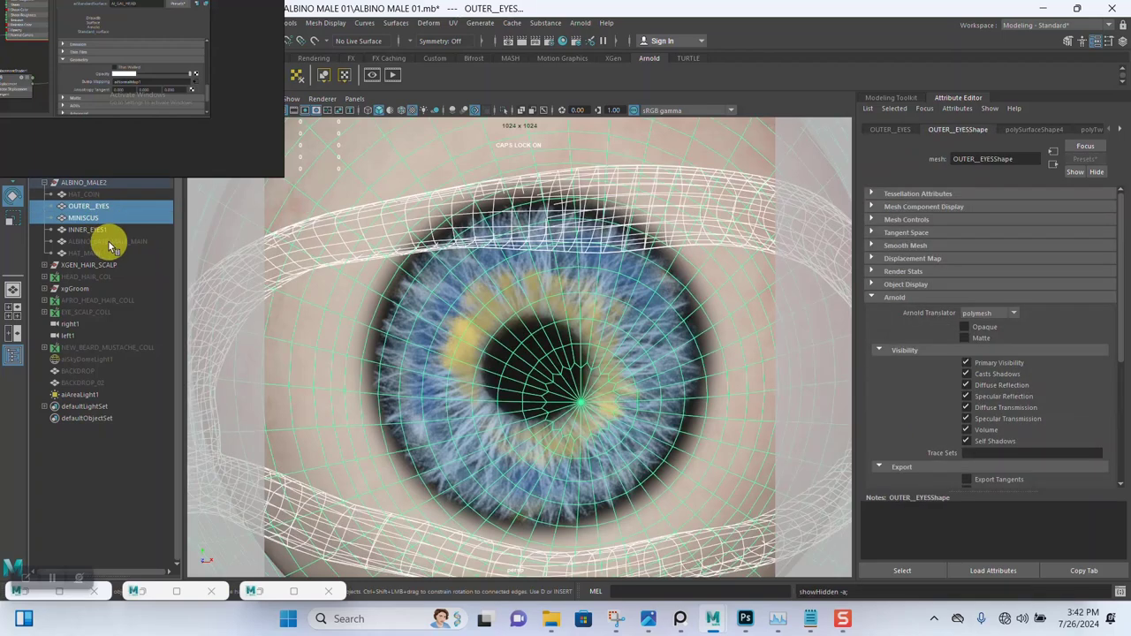
click(108, 240)
key(shift+h)
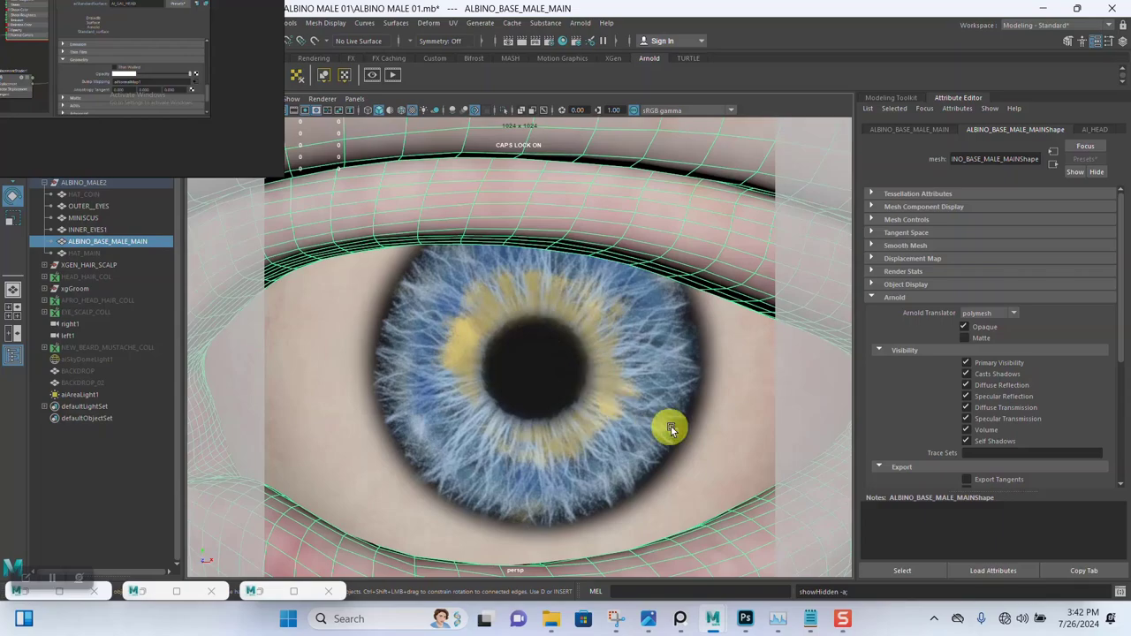
Unhide aiSkyDomeLight1 in the full head scene
scroll(671, 426, down, 10)
scroll(442, 327, up, 3)
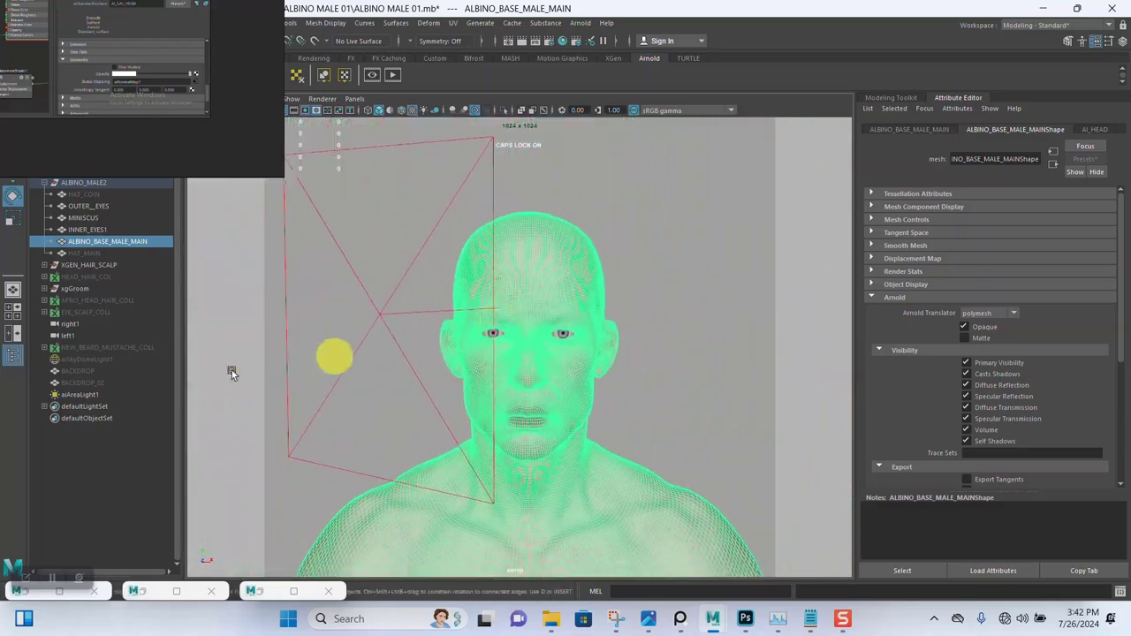
click(72, 382)
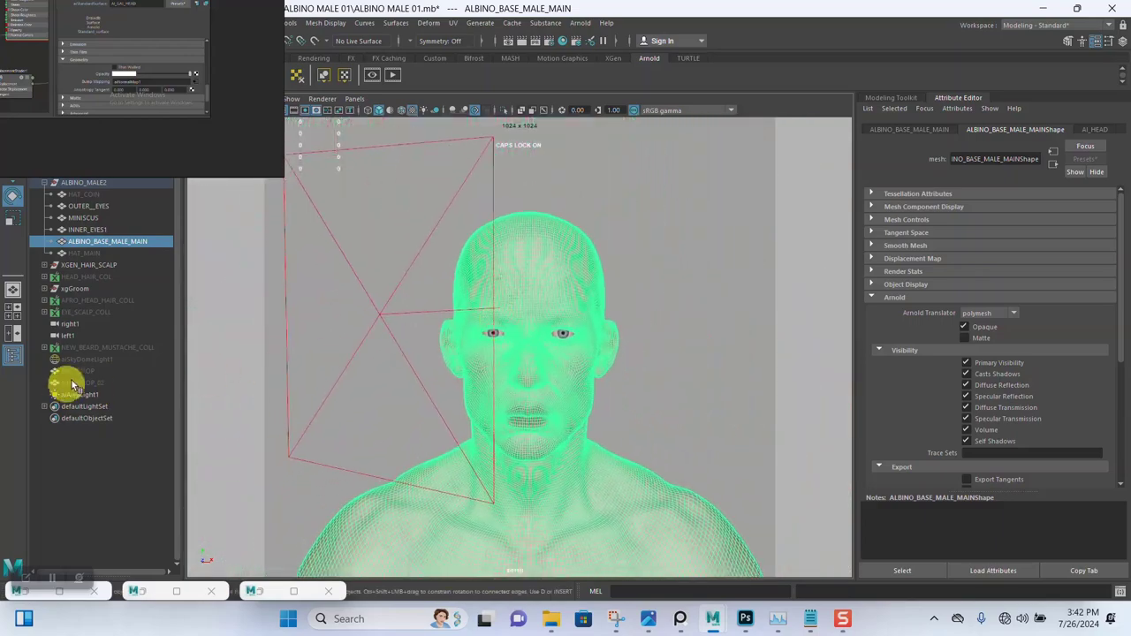
click(127, 358)
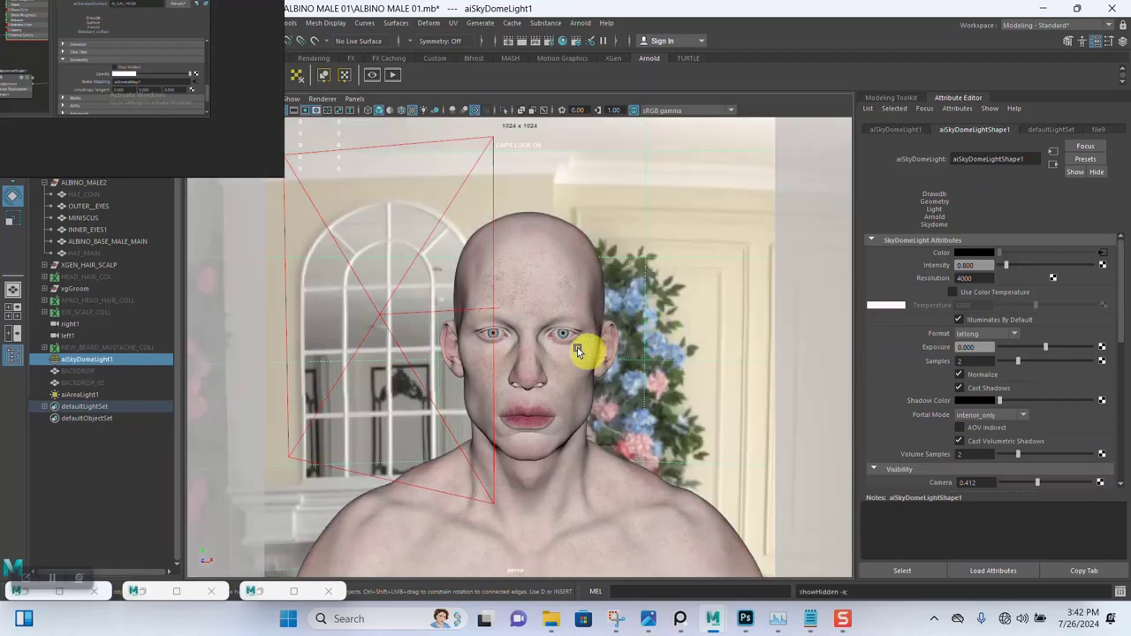
scroll(578, 371, up, 2)
mouse_move(581, 366)
alt+mouse_down()
mouse_move(572, 350)
mouse_move(575, 371)
alt+mouse_up()
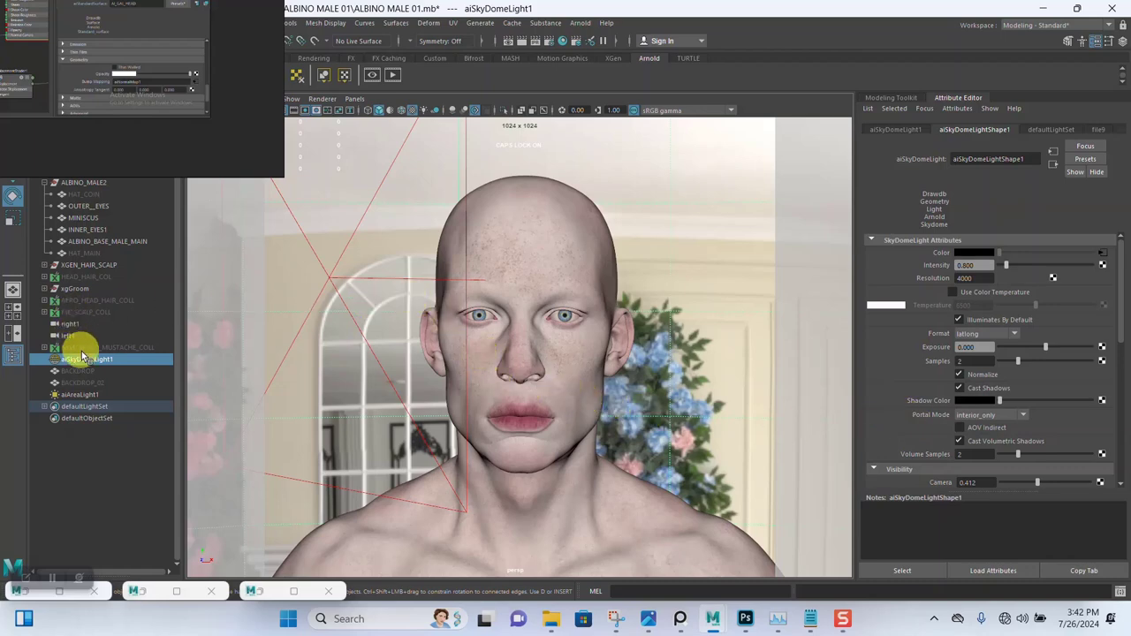
Examine aiAreaLight1's area light, visibility, filter and transform attributes
click(93, 394)
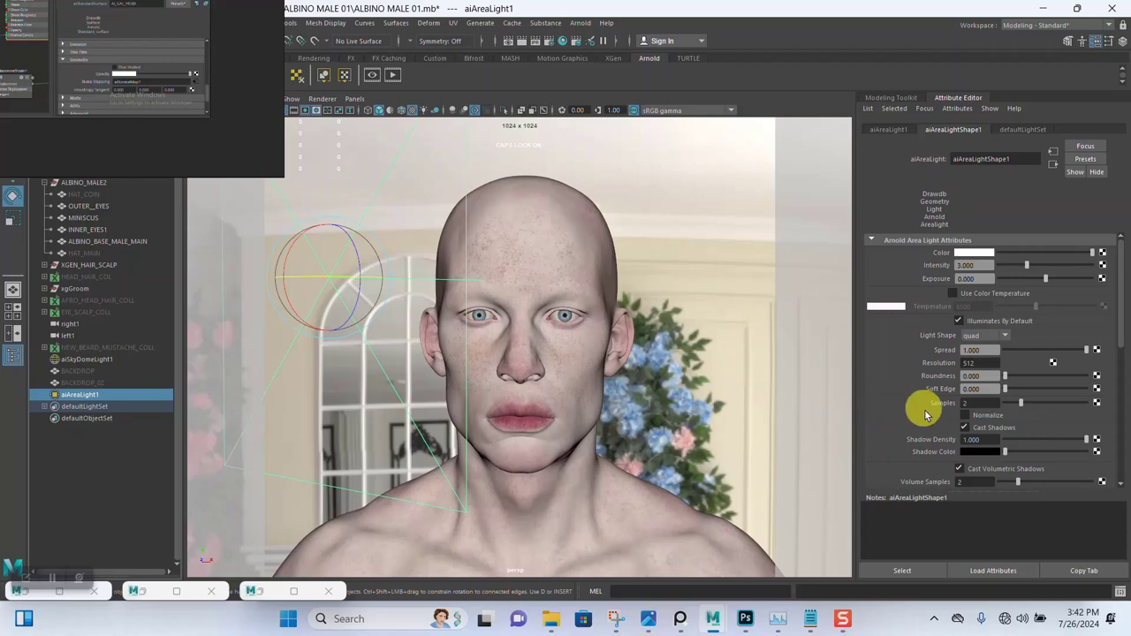
scroll(928, 419, down, 5)
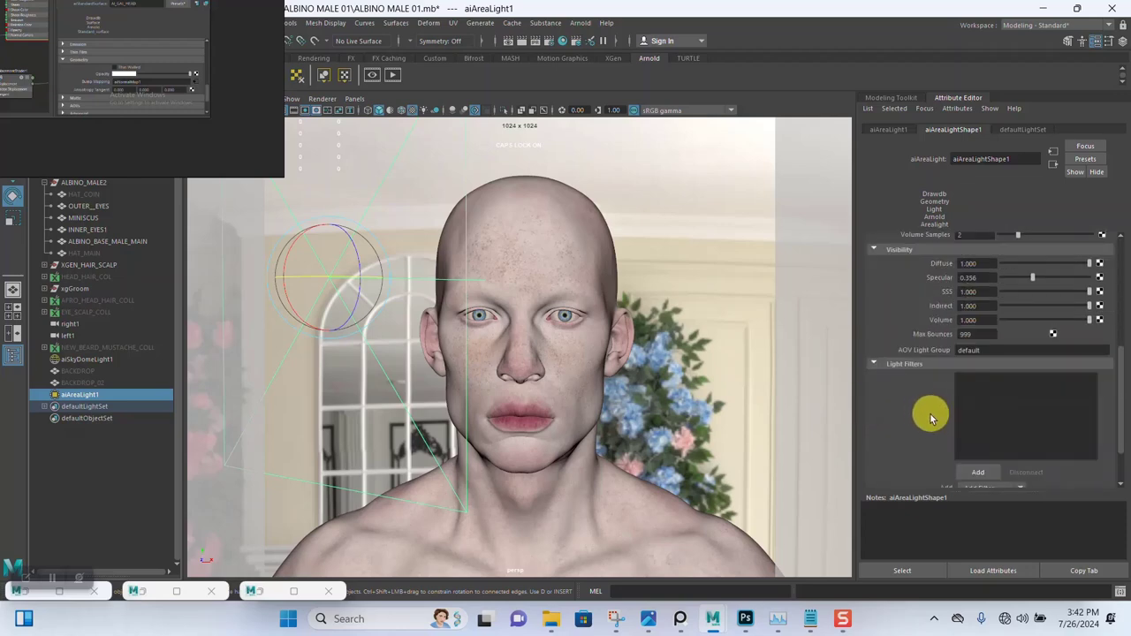
scroll(928, 424, down, 2)
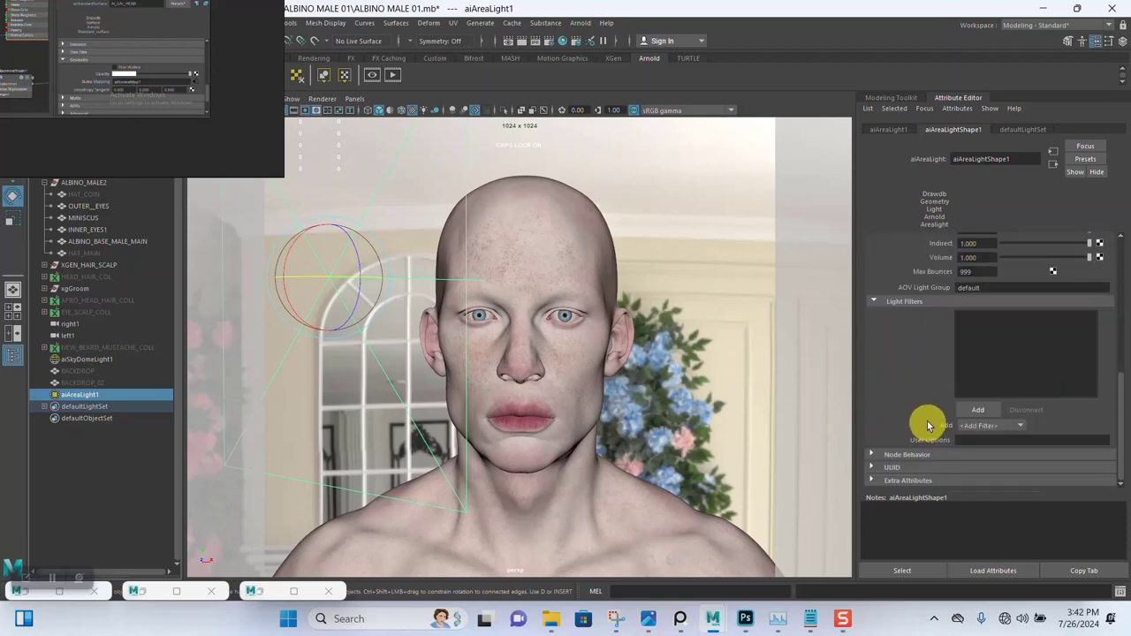
scroll(928, 425, up, 7)
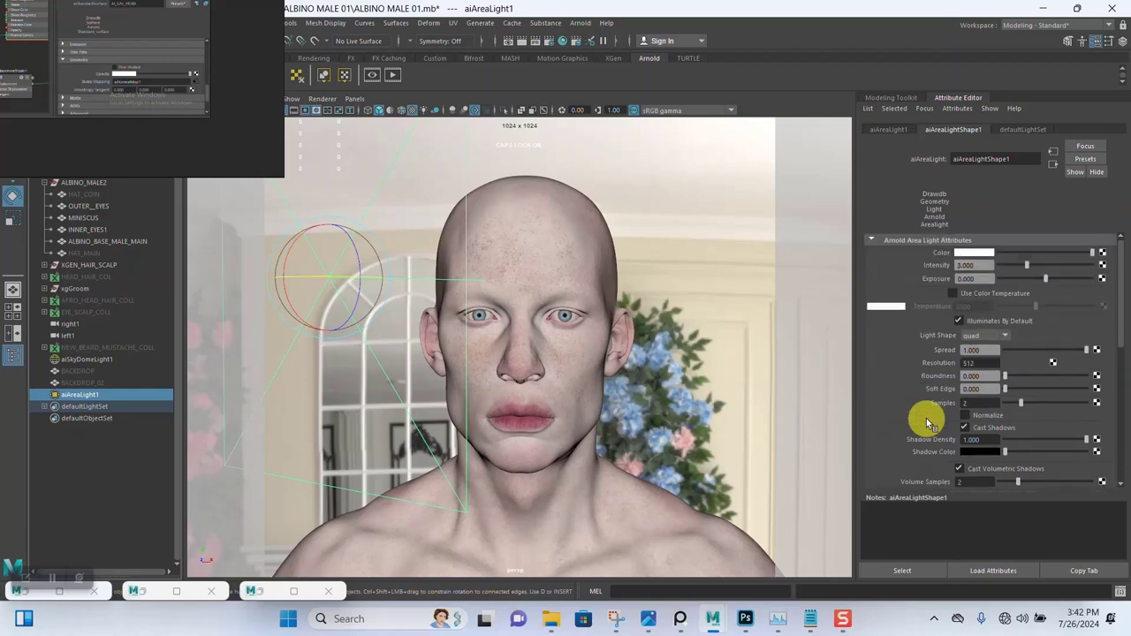
click(889, 129)
click(897, 322)
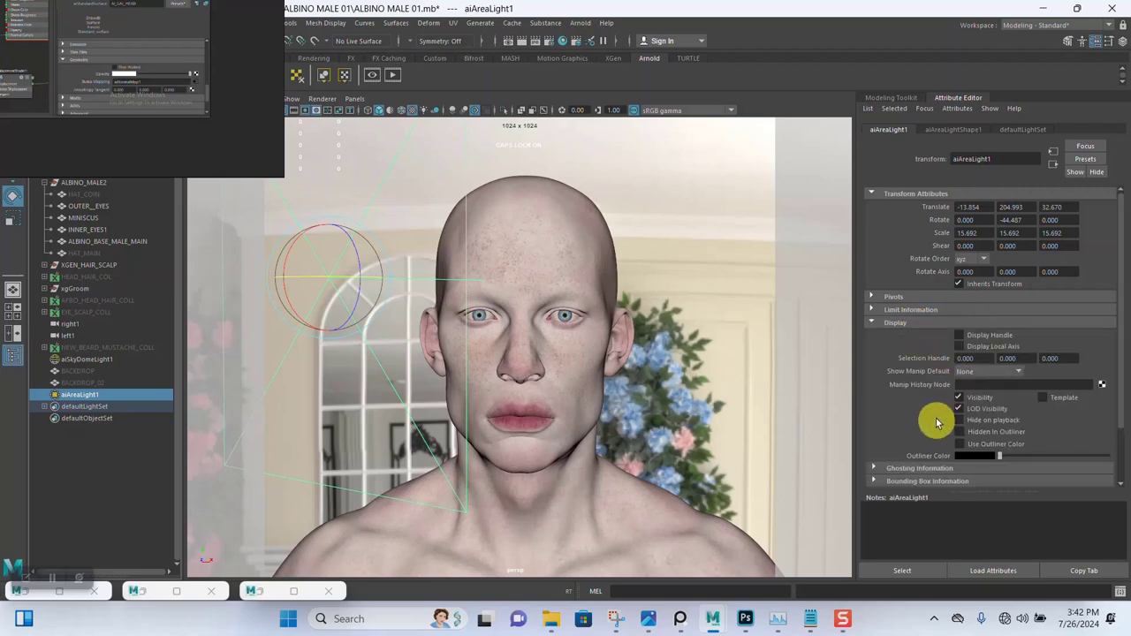
scroll(919, 325, down, 3)
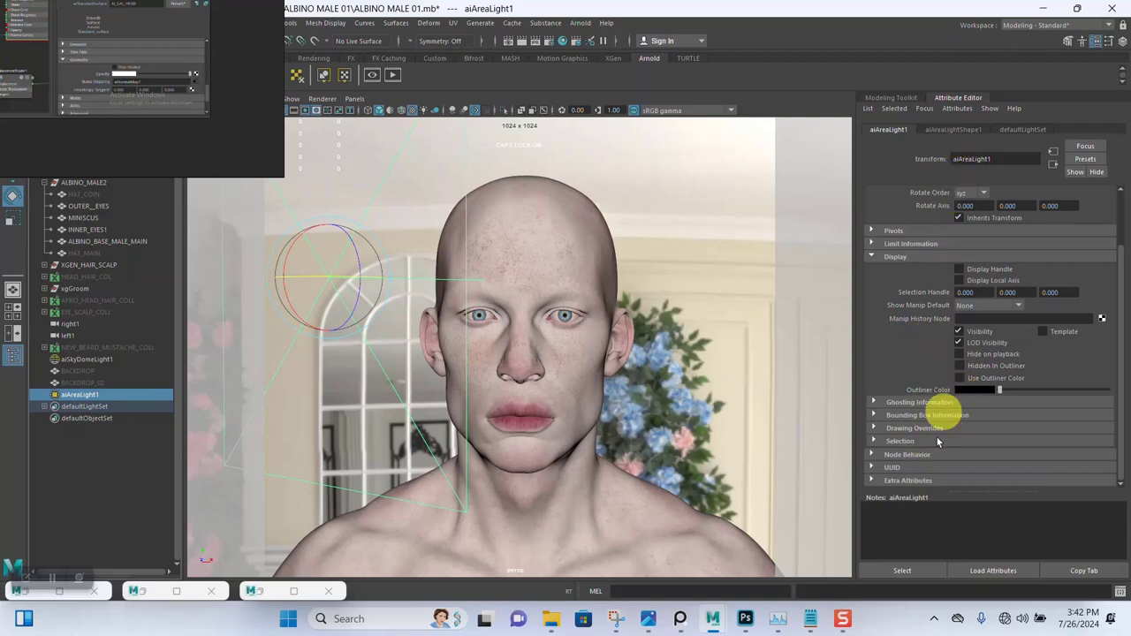
click(923, 480)
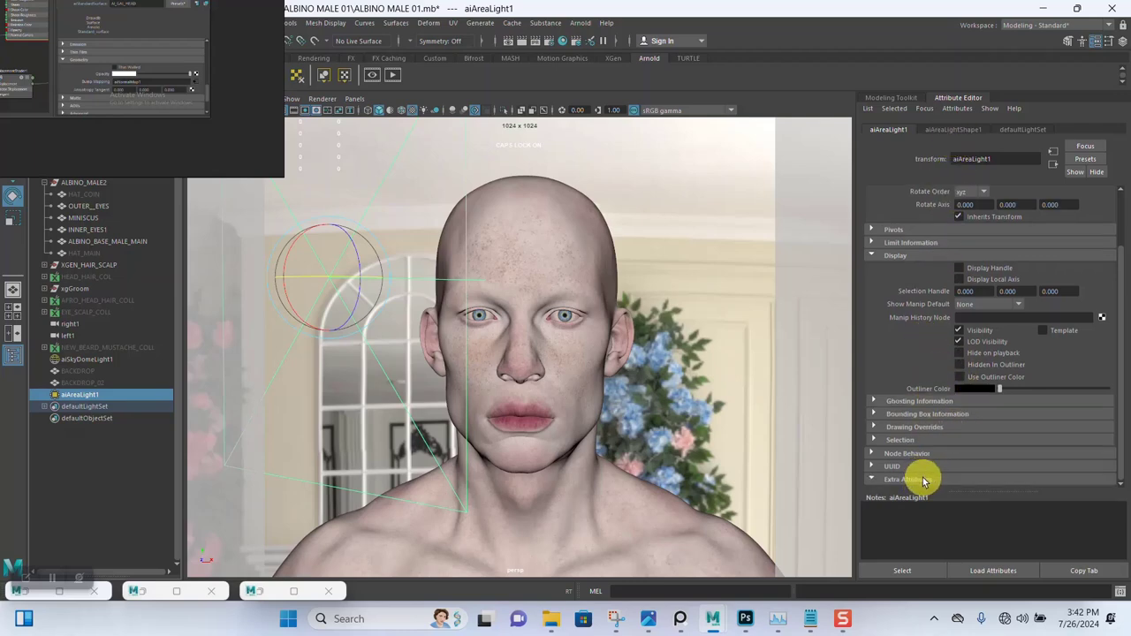
Check the Arnold options of aiAreaLight1's defaultLightSet, then review the light's shape attributes again from intensity through light filters
click(947, 129)
click(1011, 128)
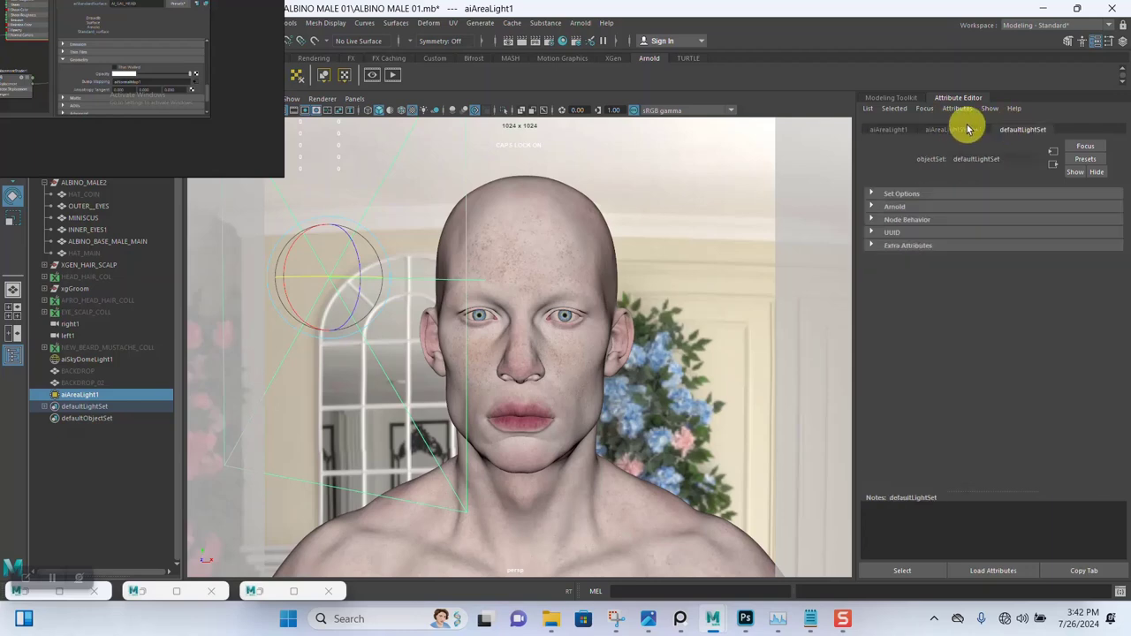
click(884, 208)
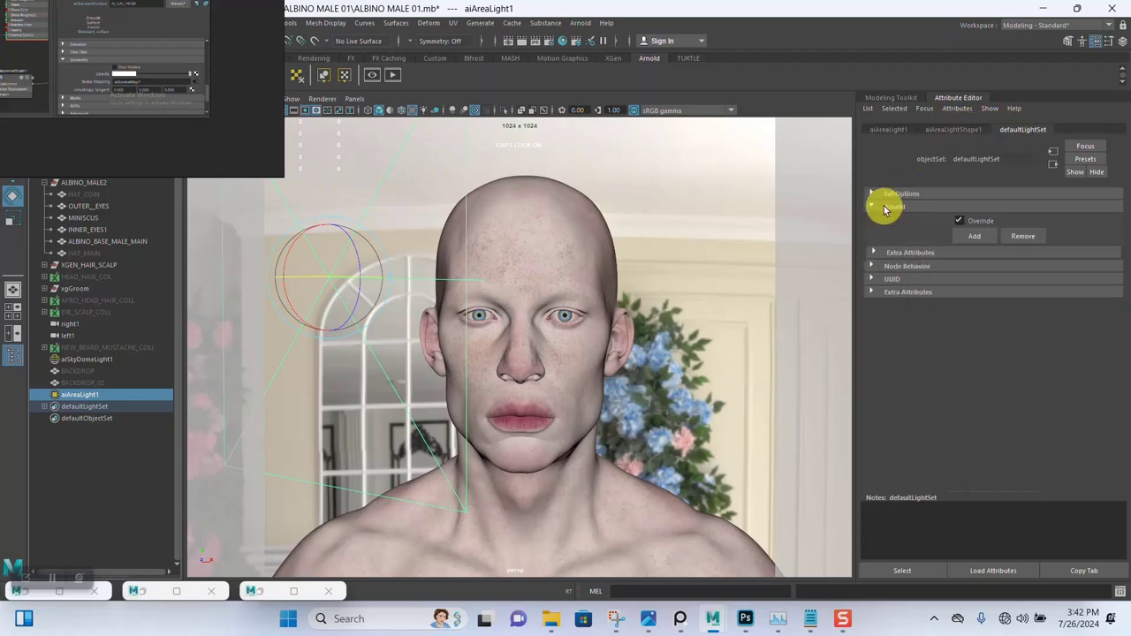
click(884, 208)
click(972, 131)
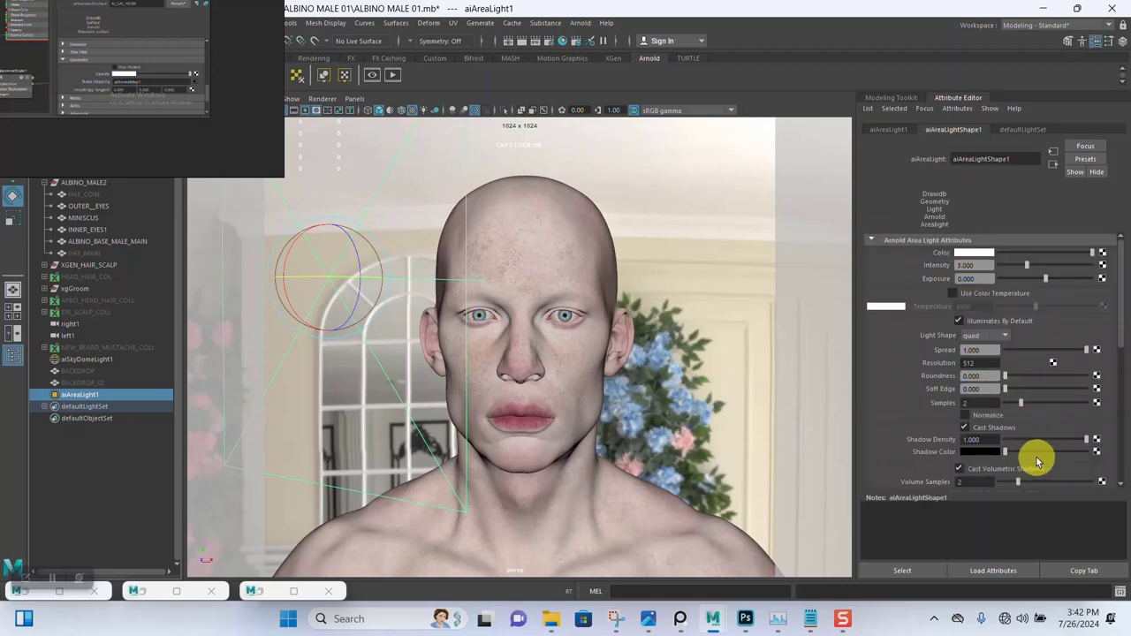
scroll(1035, 455, down, 6)
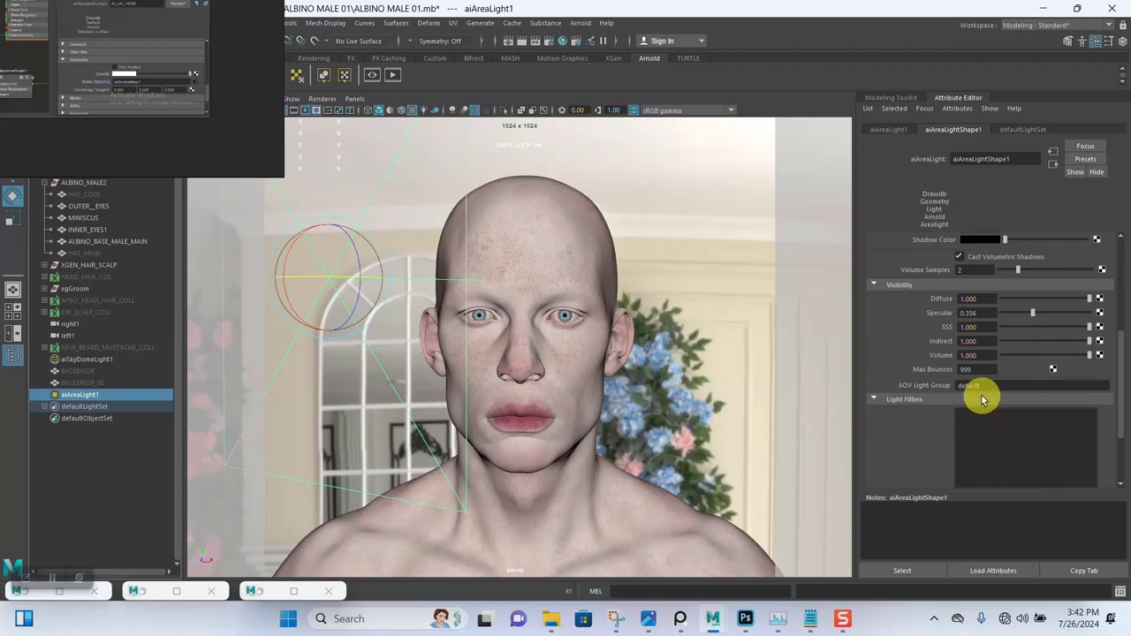
scroll(920, 411, down, 3)
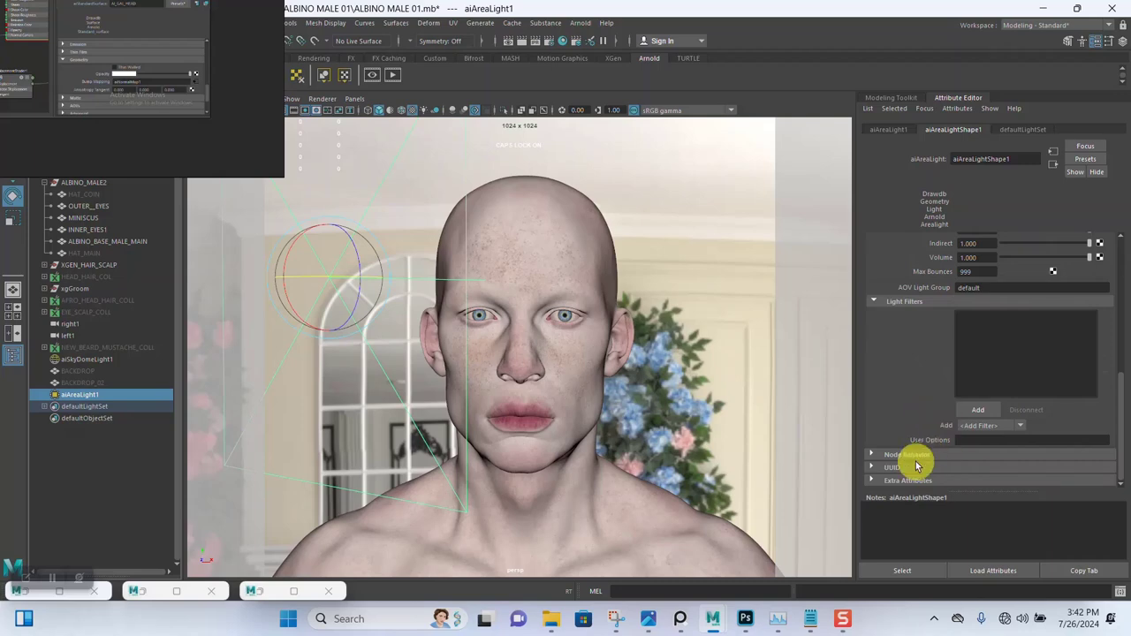
scroll(914, 355, up, 4)
scroll(916, 357, up, 5)
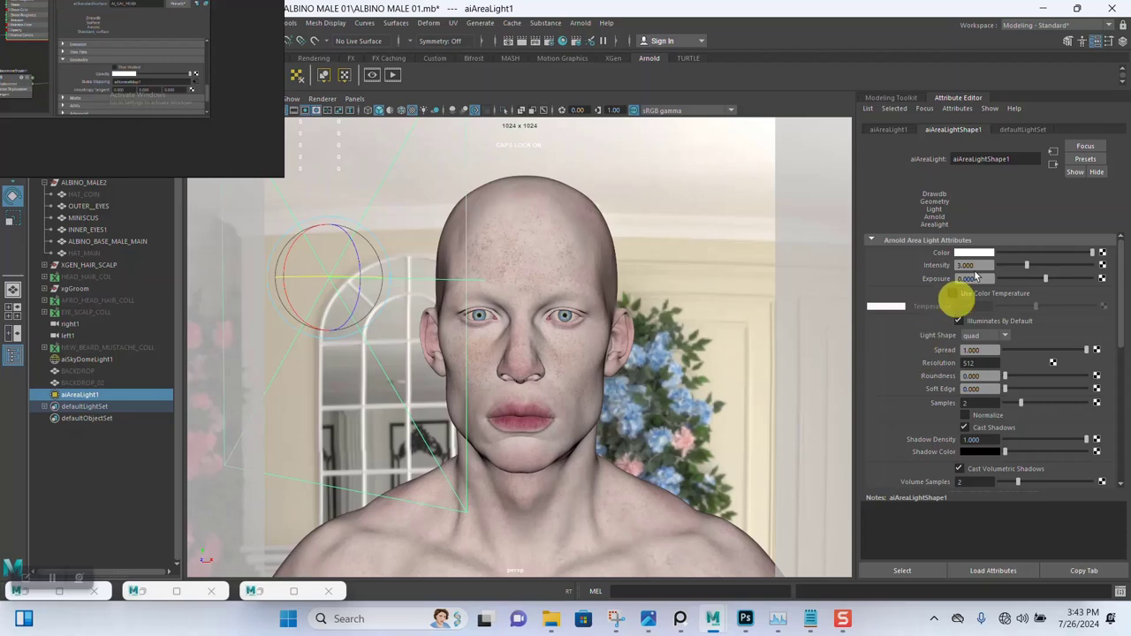
Restore Arnold RenderView, render the full head, and limit the render to a crop region around both eyes
click(254, 590)
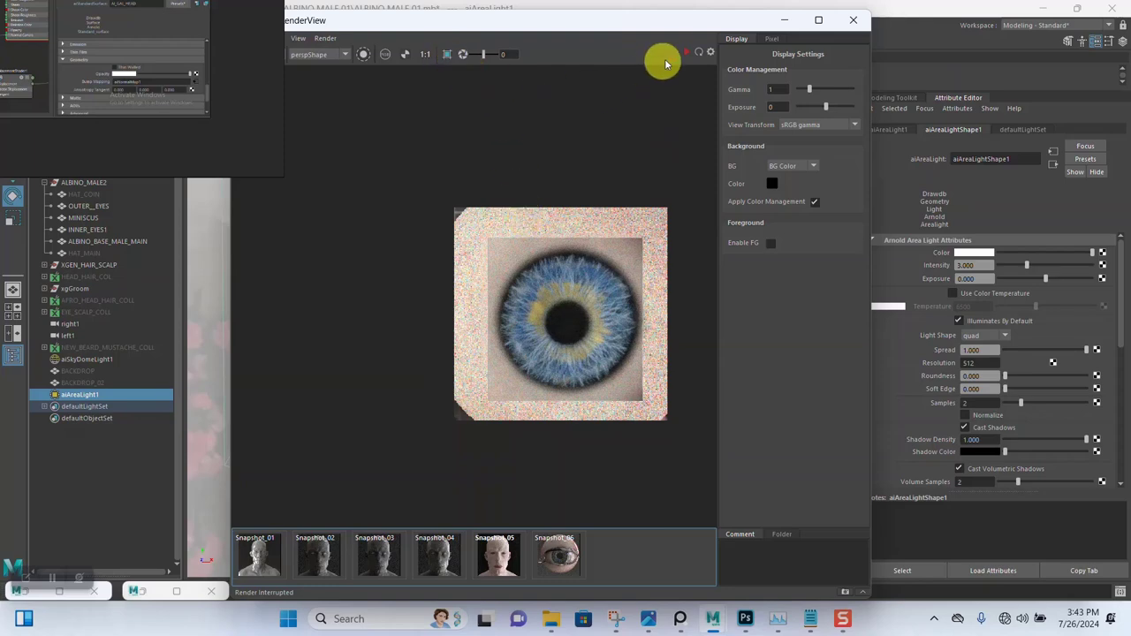
drag(666, 28, 730, 123)
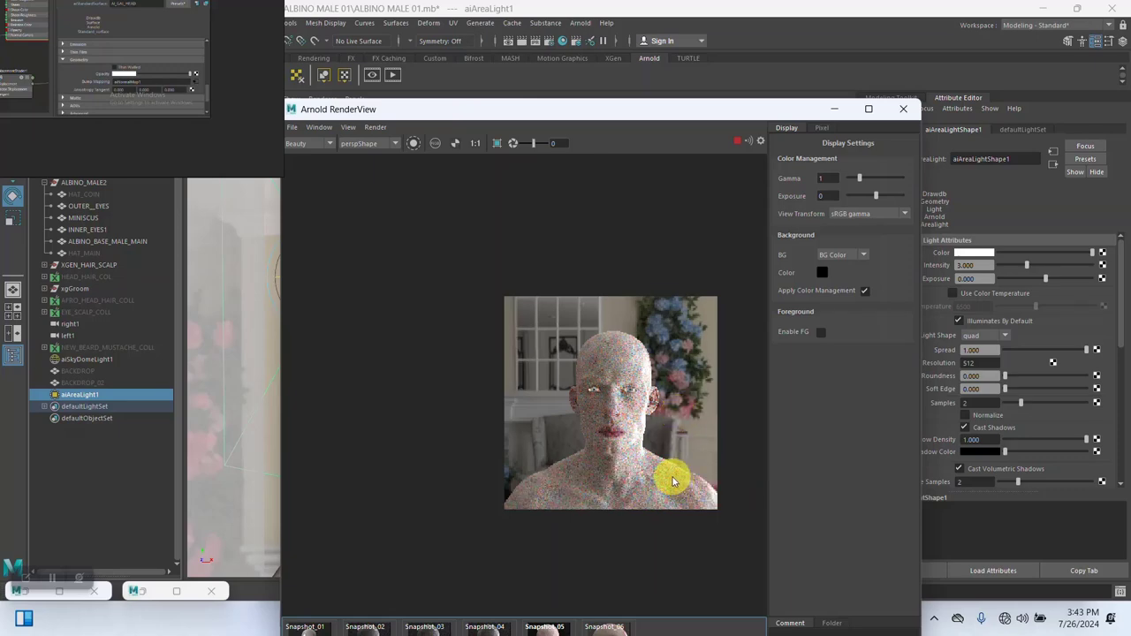
scroll(614, 444, up, 3)
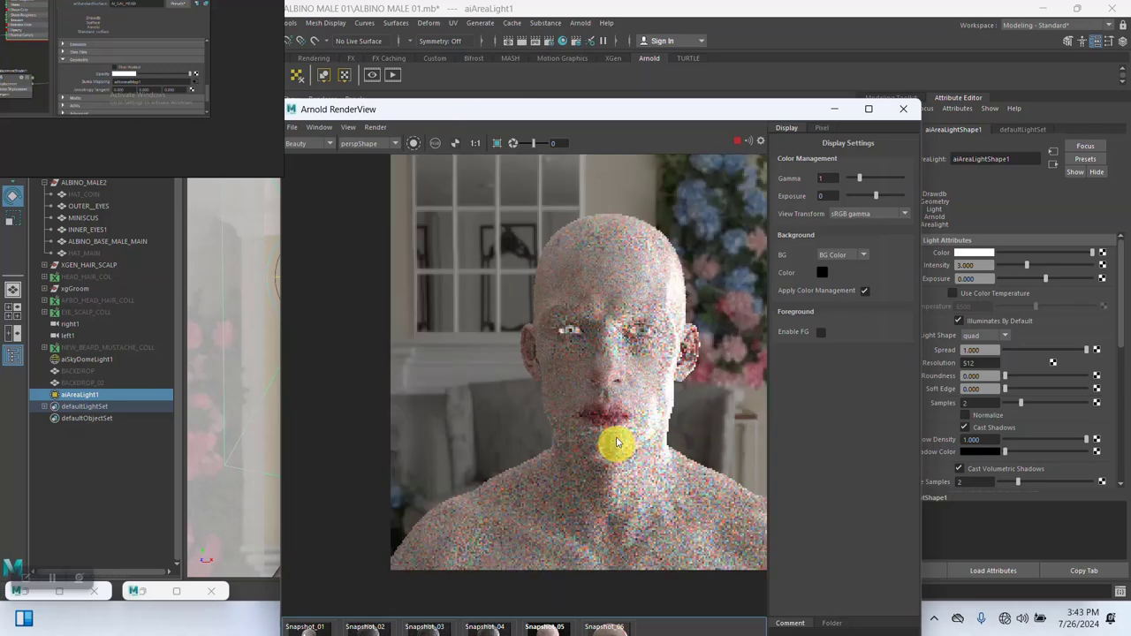
scroll(619, 422, up, 2)
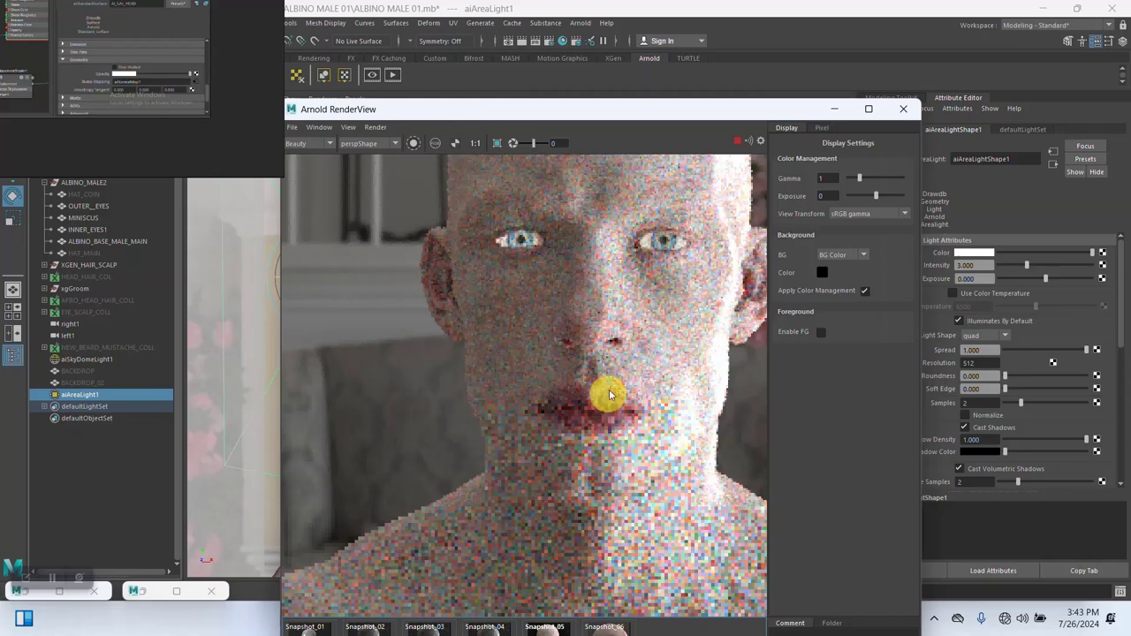
middle_drag(609, 391, 603, 439)
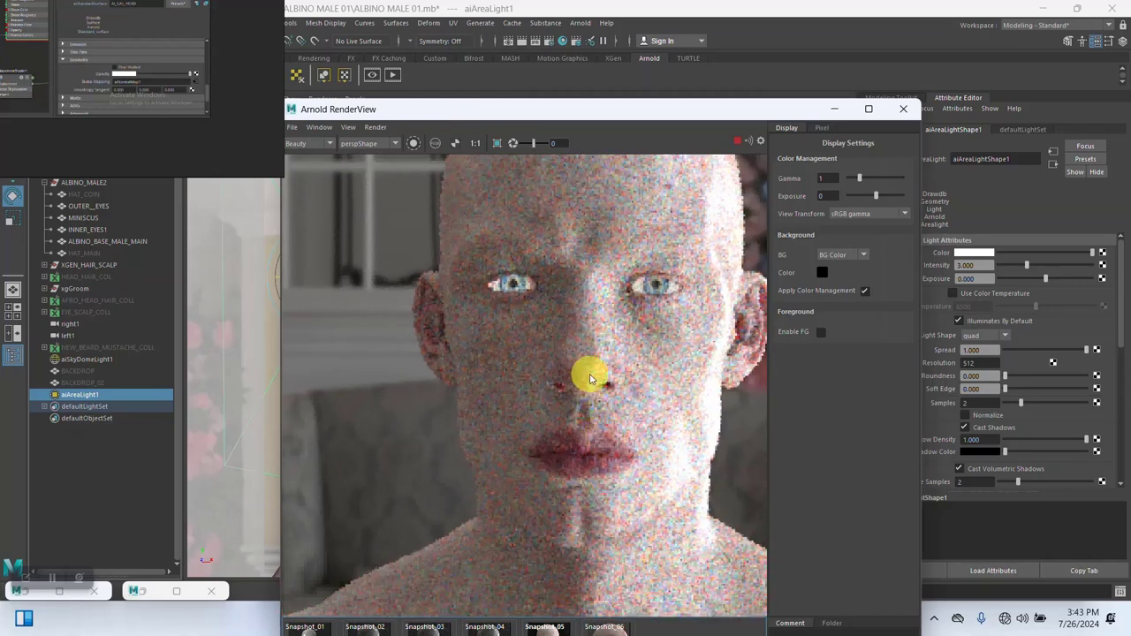
middle_drag(586, 374, 588, 407)
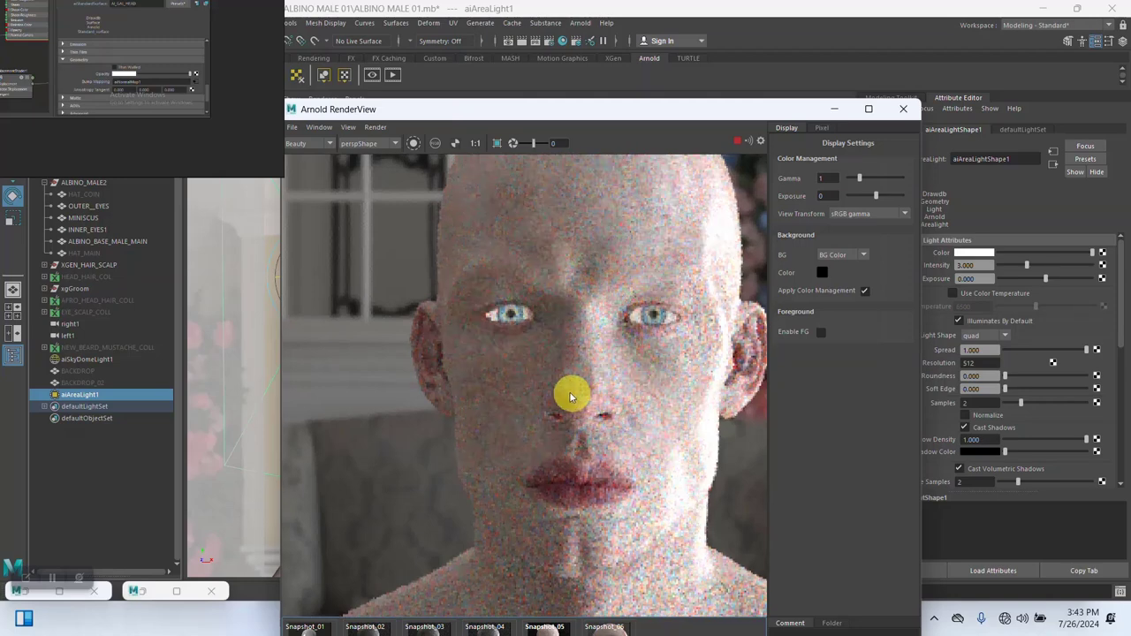
click(497, 142)
drag(432, 282, 735, 358)
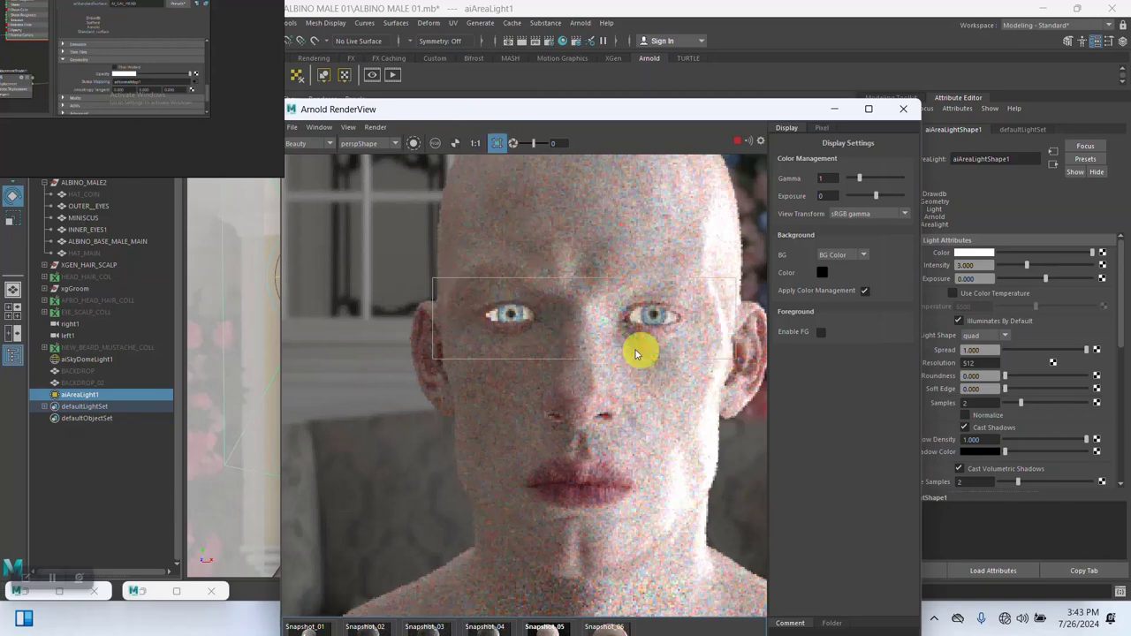
Set aiAreaLight1's intensity to 1 and inspect the updated eye region in the render
click(77, 395)
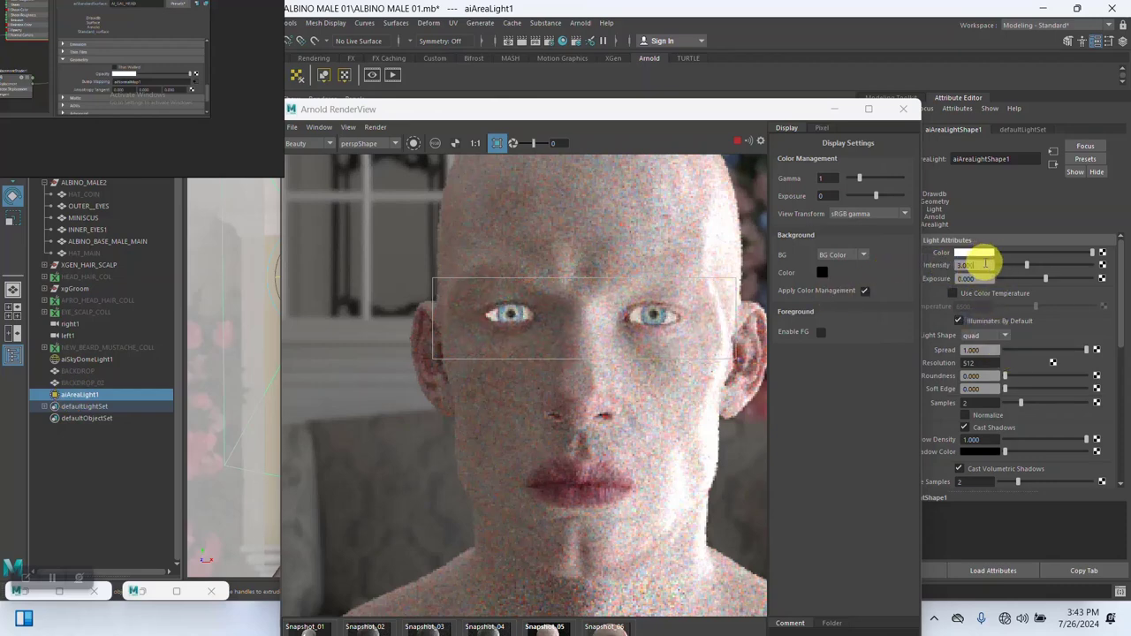
drag(985, 263, 938, 265)
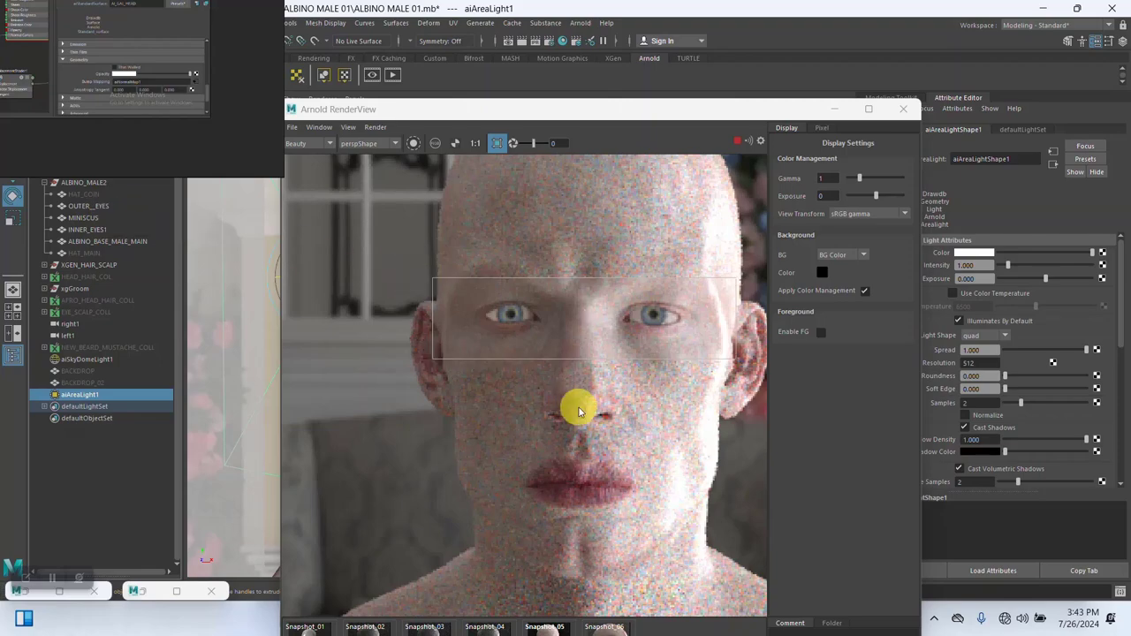
scroll(592, 388, down, 5)
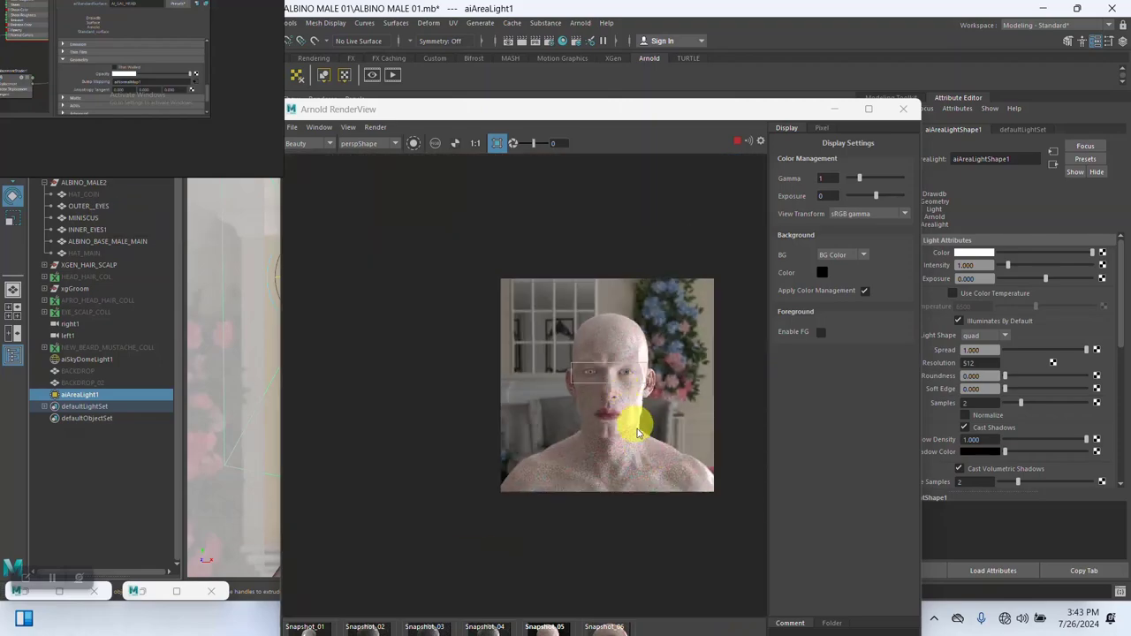
scroll(636, 424, up, 5)
scroll(585, 334, up, 4)
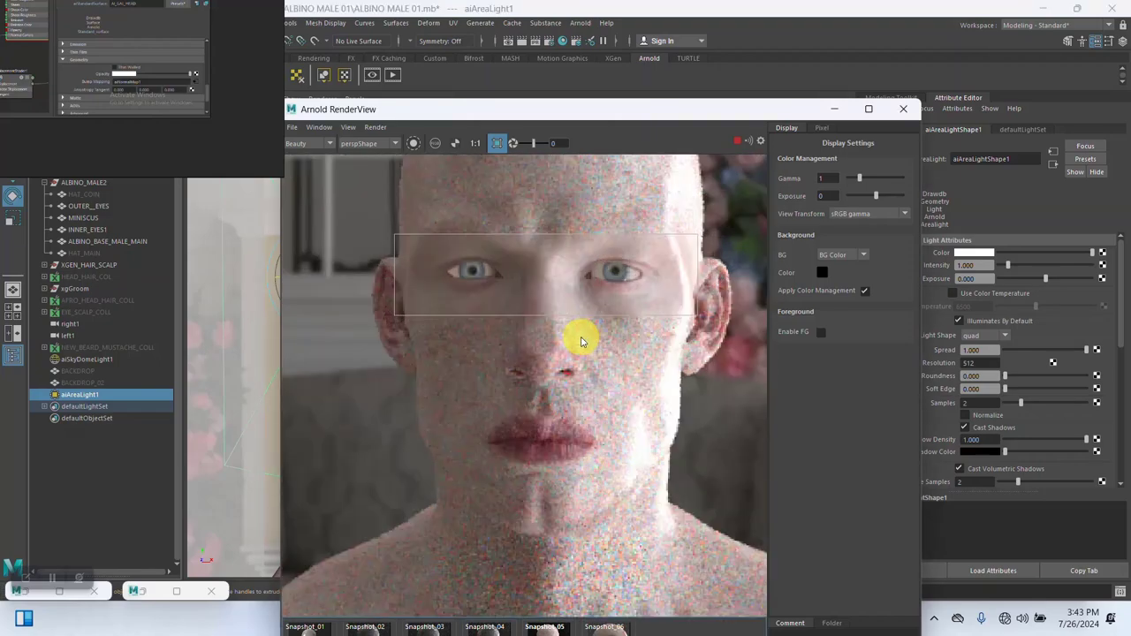
scroll(580, 326, up, 2)
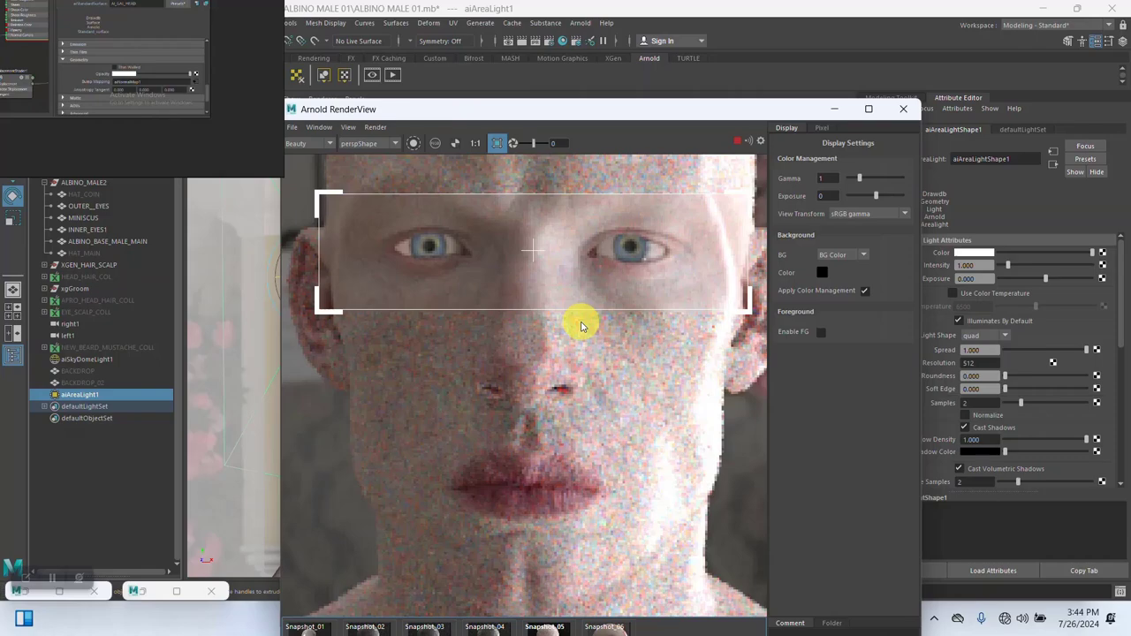
scroll(581, 326, down, 3)
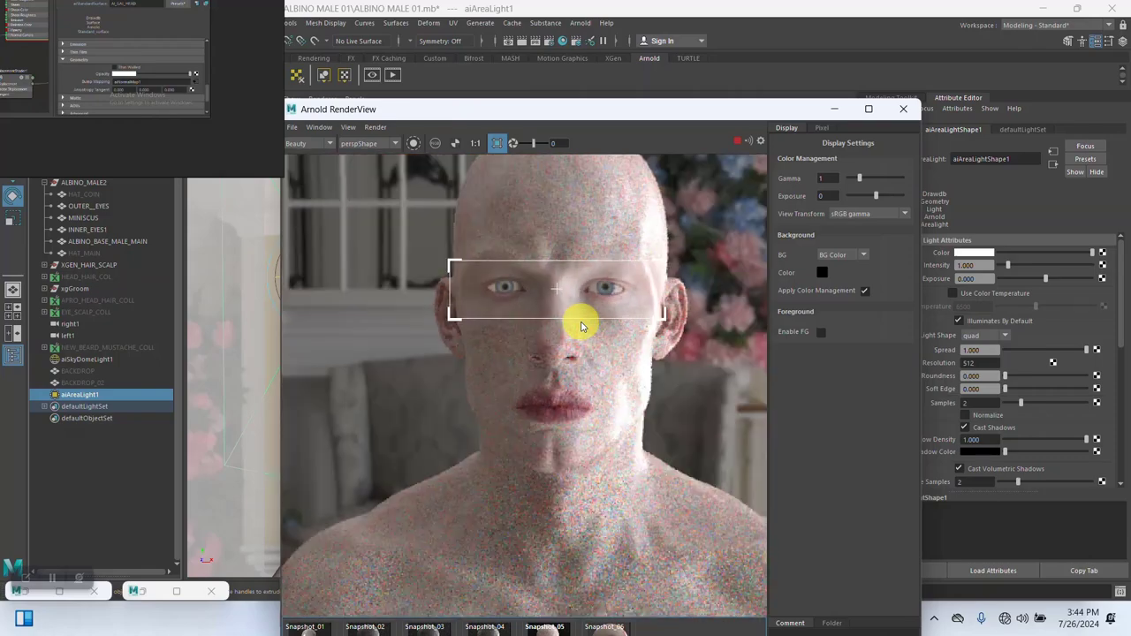
scroll(580, 325, down, 2)
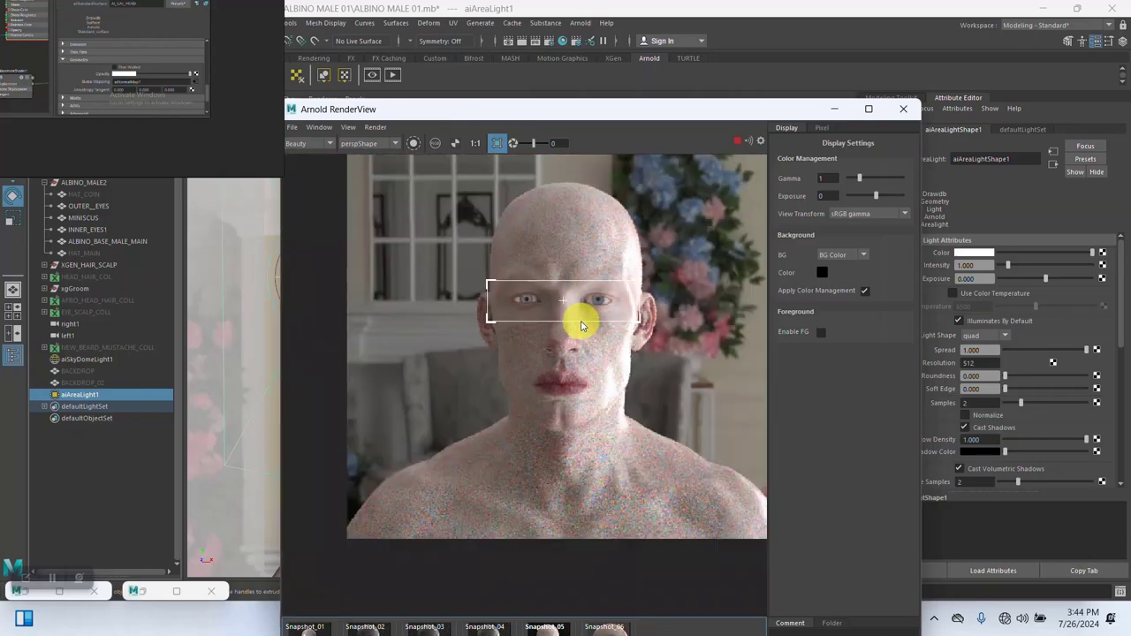
scroll(580, 326, up, 3)
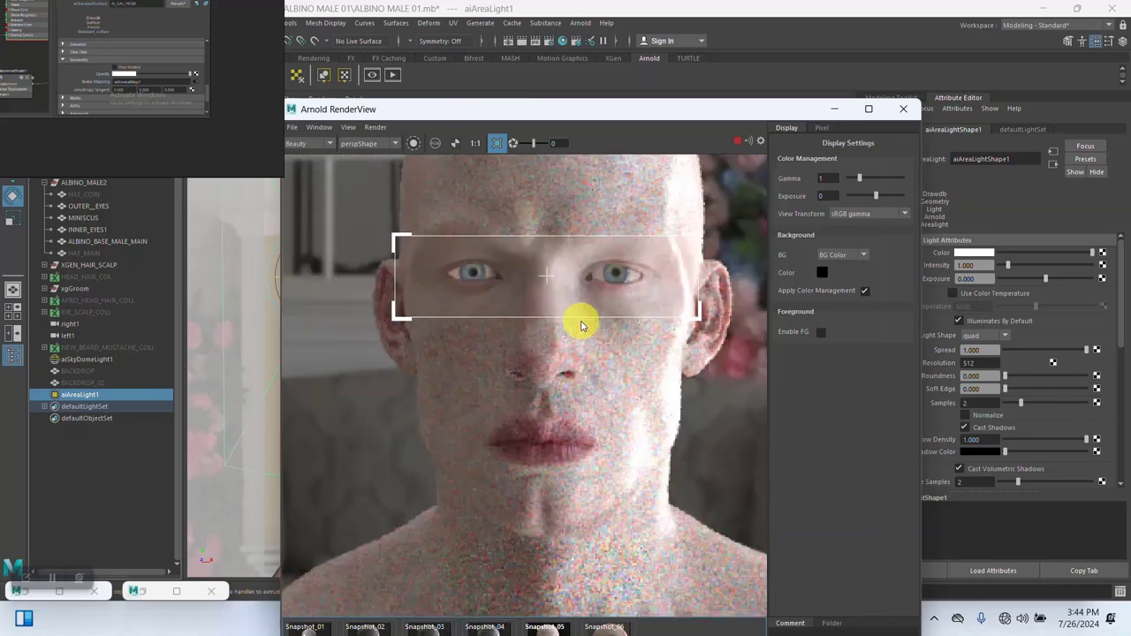
Temporarily hide ALBINO_BASE_MALE_MAIN to inspect the bare eyeballs in the render, then show the mesh again
click(85, 241)
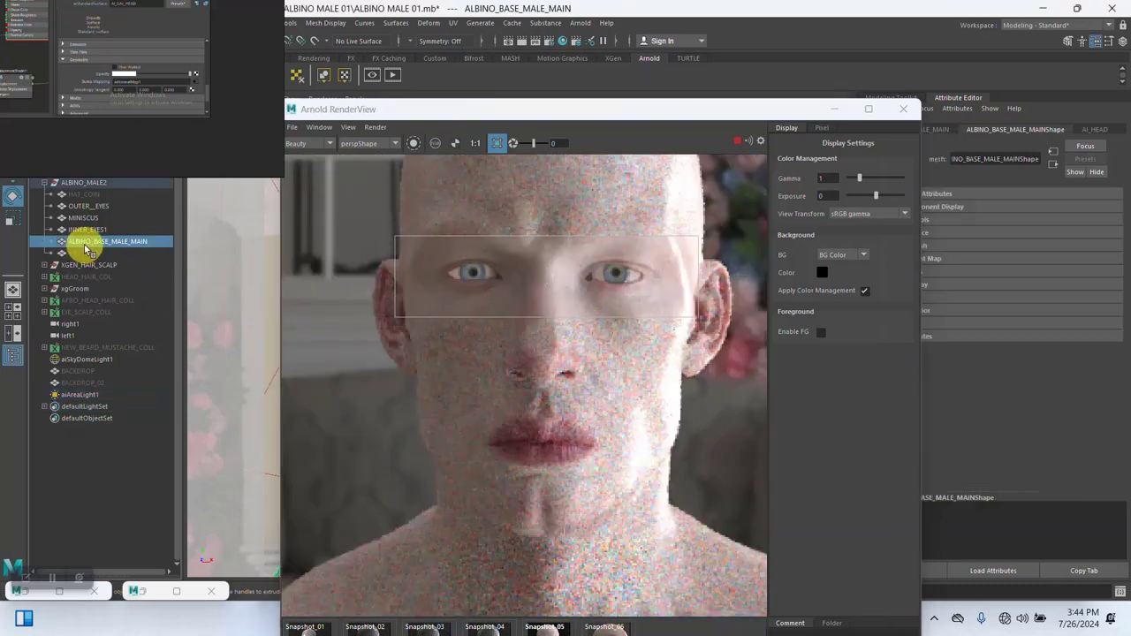
key(ctrl+h)
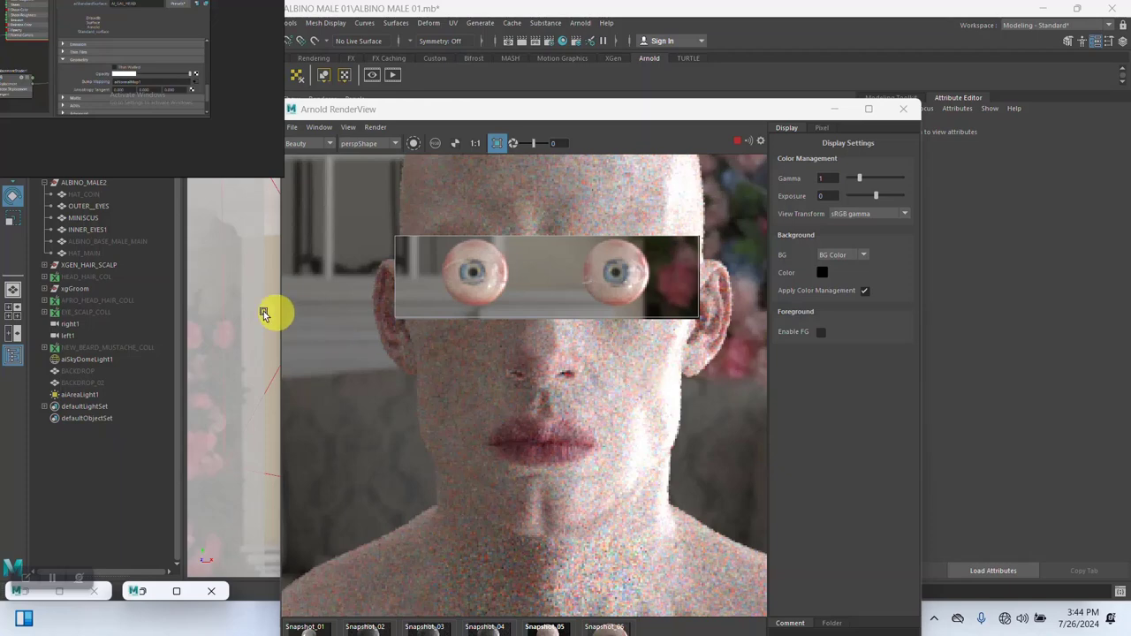
click(91, 242)
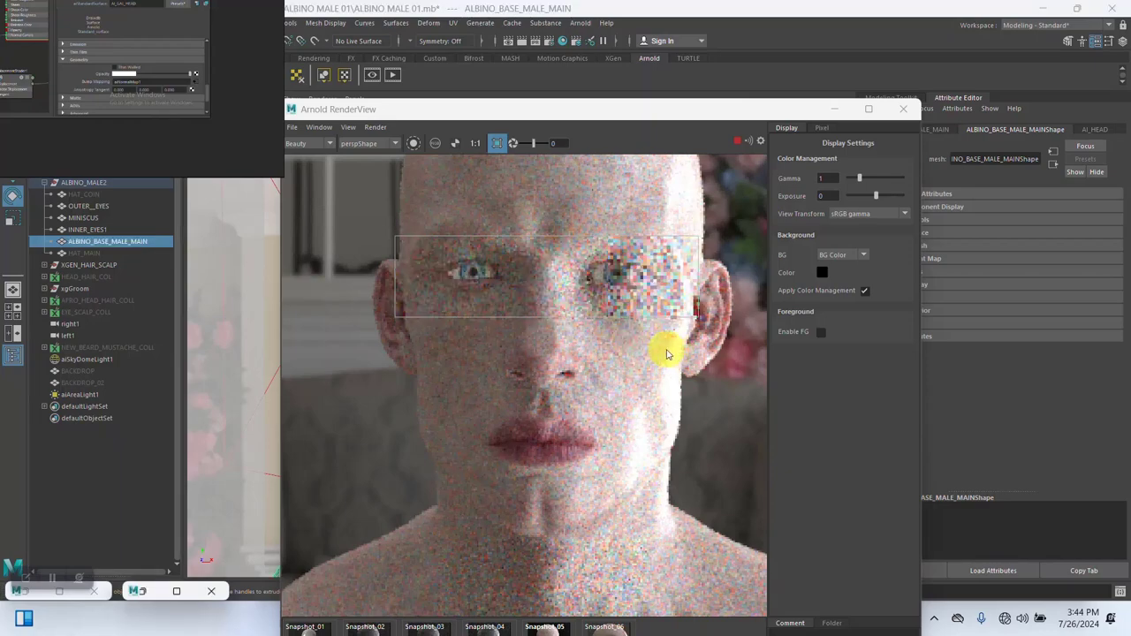
scroll(597, 376, down, 2)
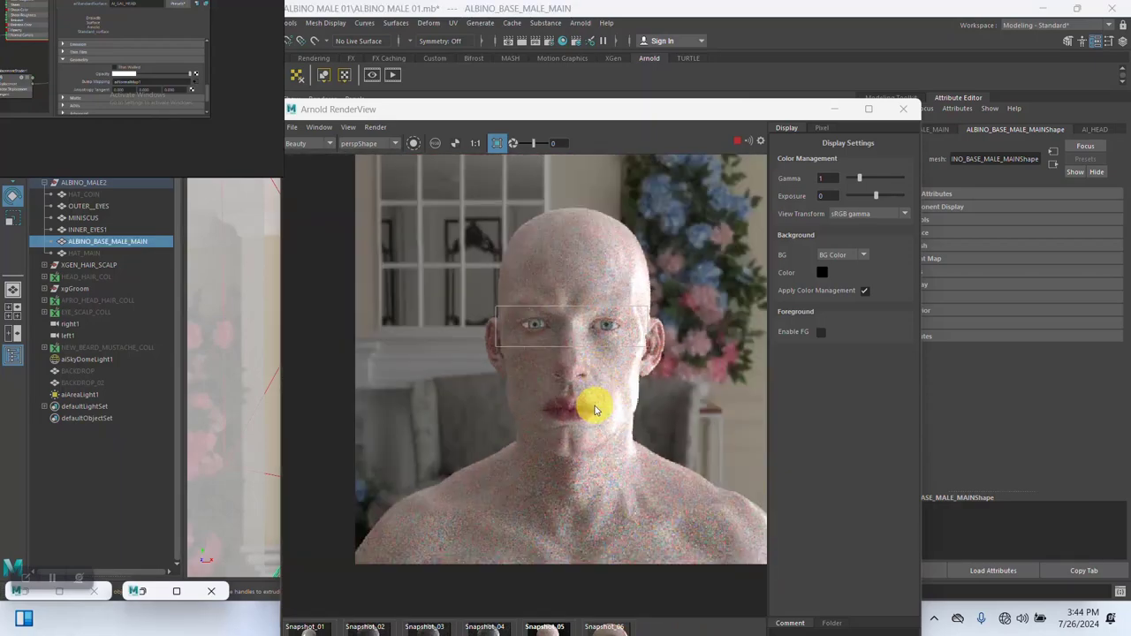
scroll(589, 406, up, 2)
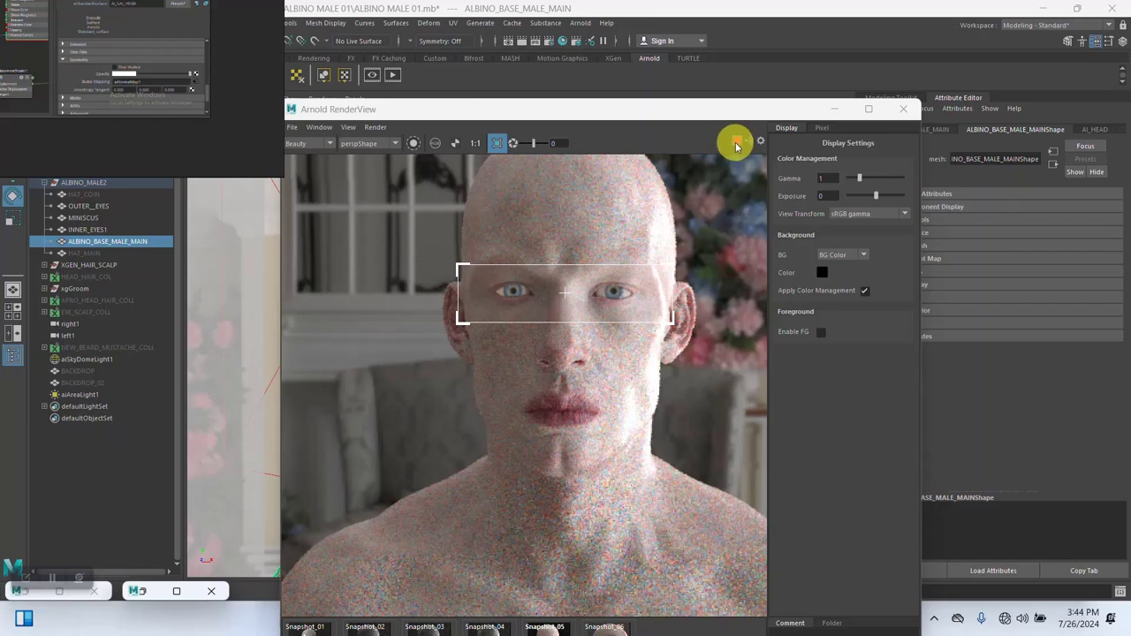
Minimize Arnold RenderView and select aiSkyDomeLight1 in the viewport in place of the head mesh
click(833, 110)
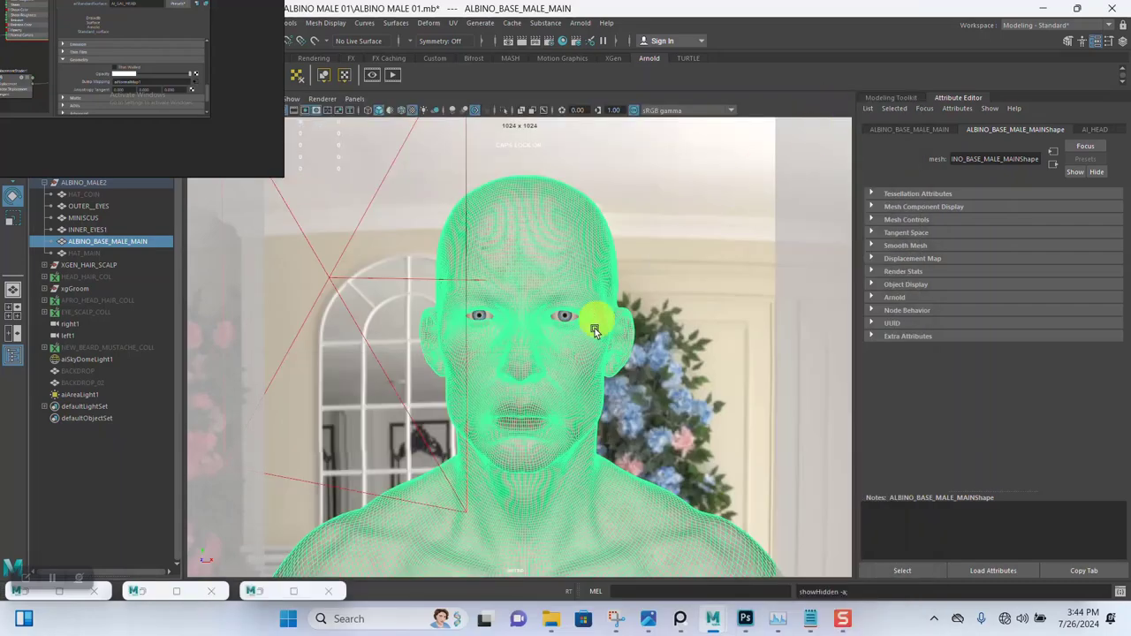
scroll(588, 384, up, 2)
click(687, 284)
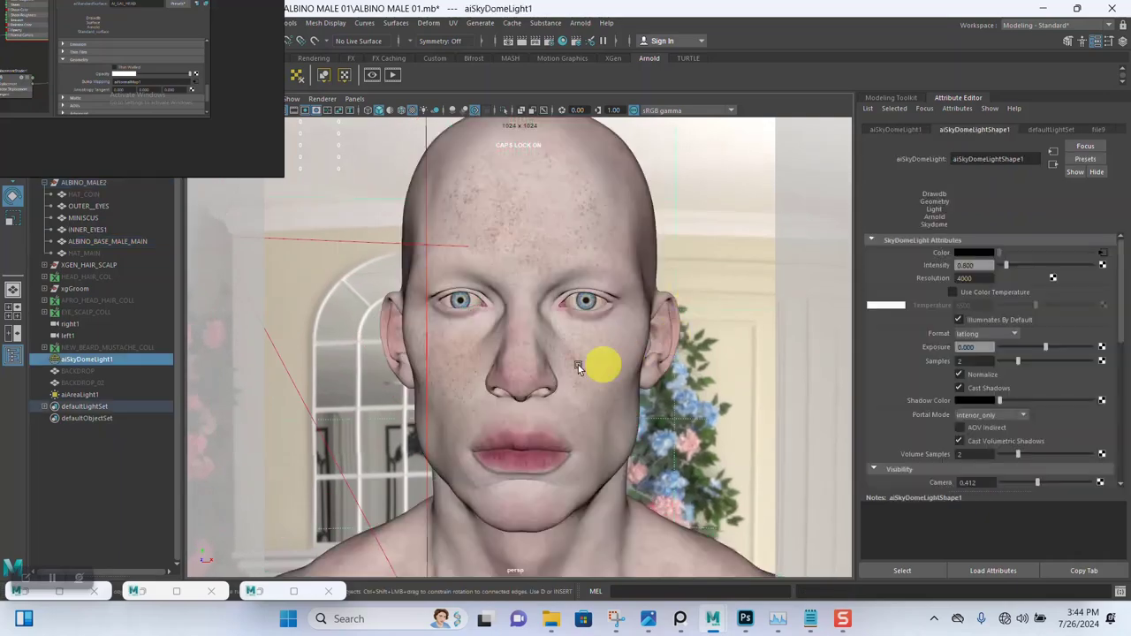
Check the eye surface up close in the viewport, hide aiAreaLight1, and save the scene
alt+middle_drag(577, 365, 500, 389)
scroll(501, 389, up, 5)
alt+drag(505, 462, 587, 382)
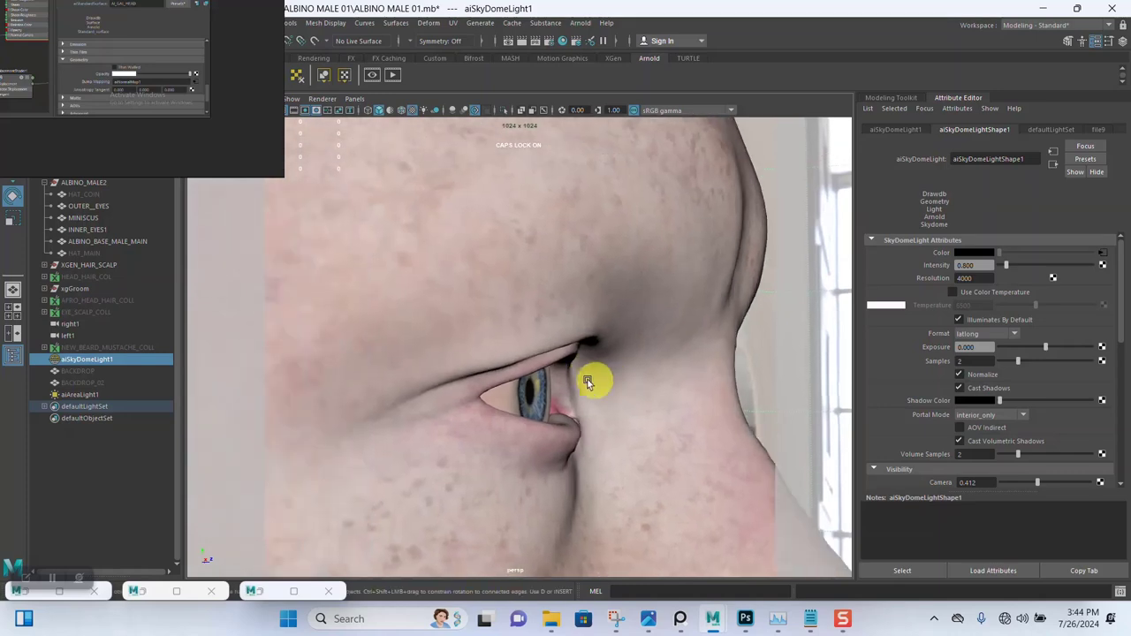
click(544, 386)
scroll(530, 371, down, 2)
alt+drag(494, 352, 535, 353)
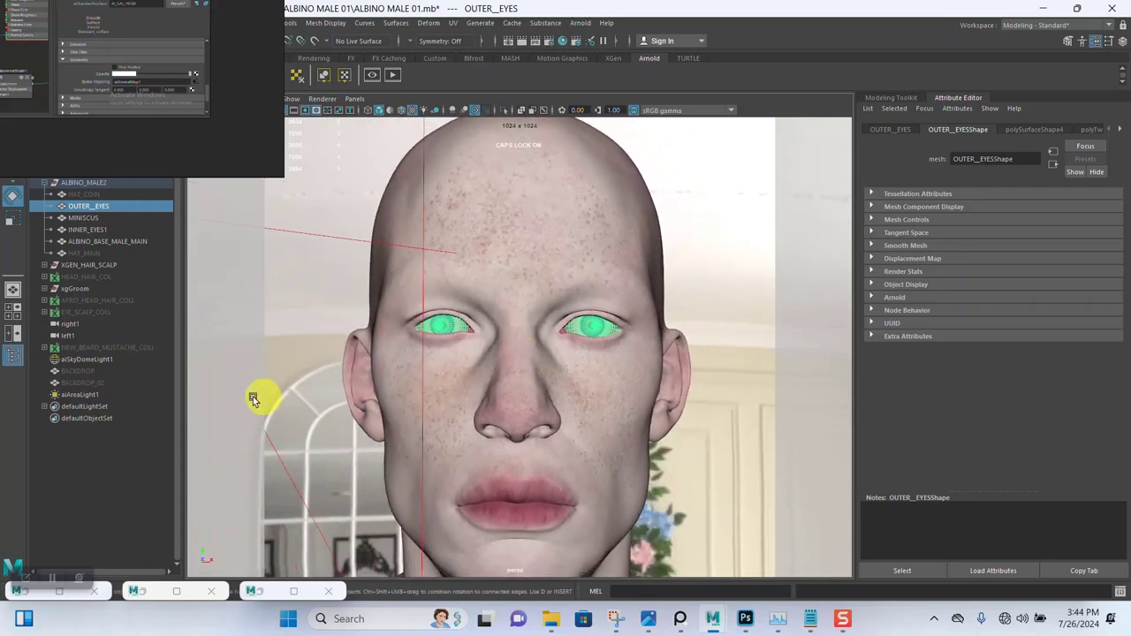
click(94, 394)
key(ctrl+h)
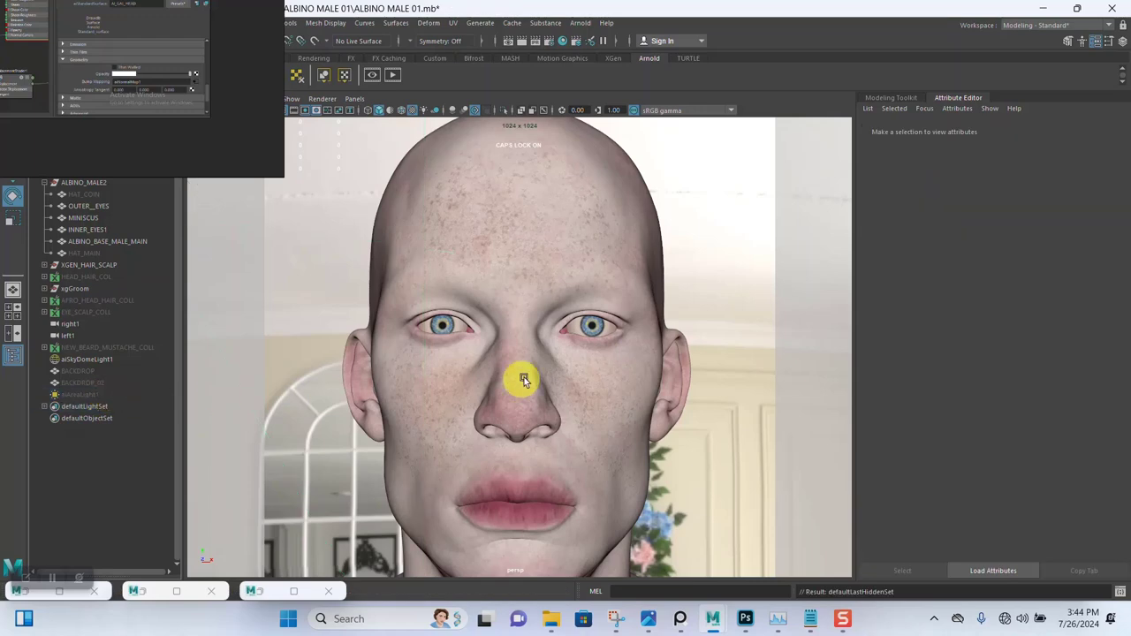
alt+drag(576, 389, 586, 385)
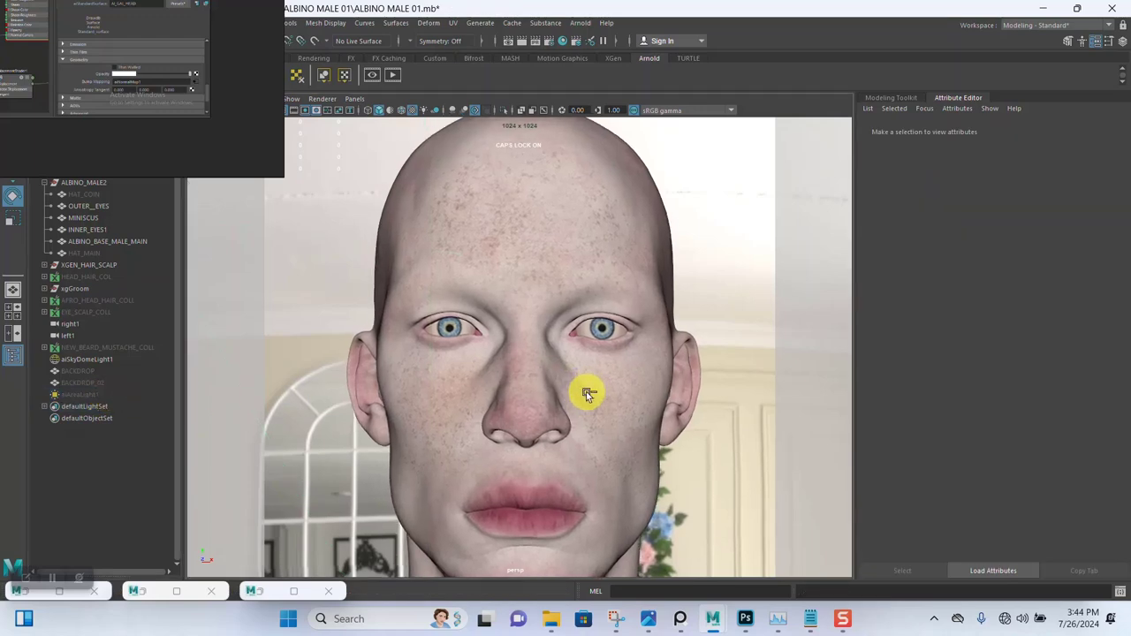
key(ctrl+s)
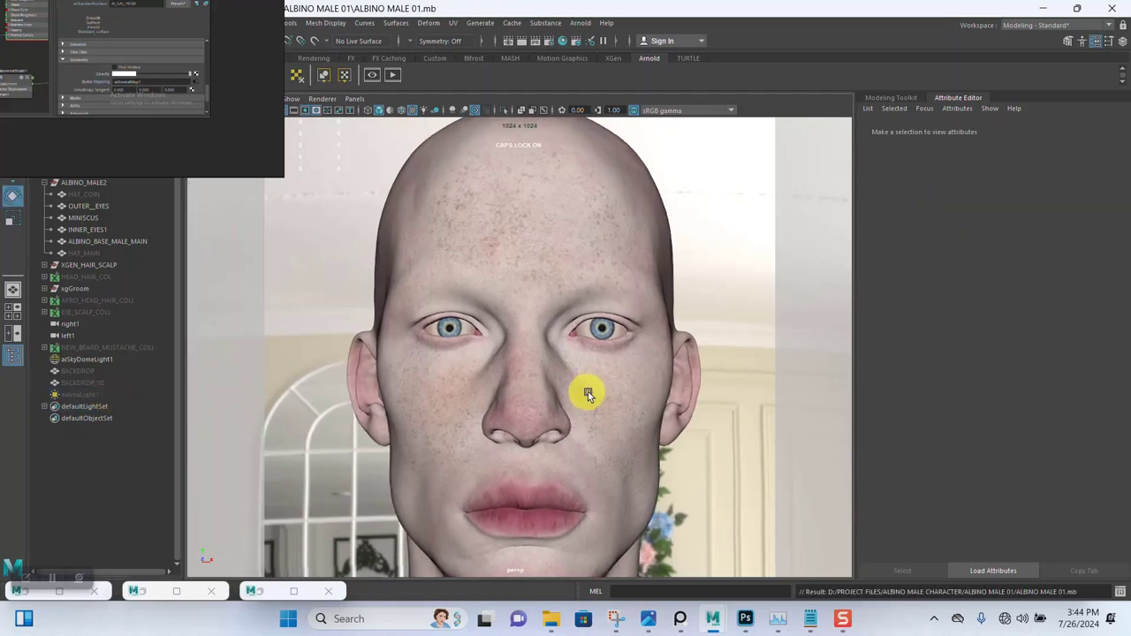
Render the head in Arnold RenderView without the area light, stop the render, and minimize the render window
click(293, 589)
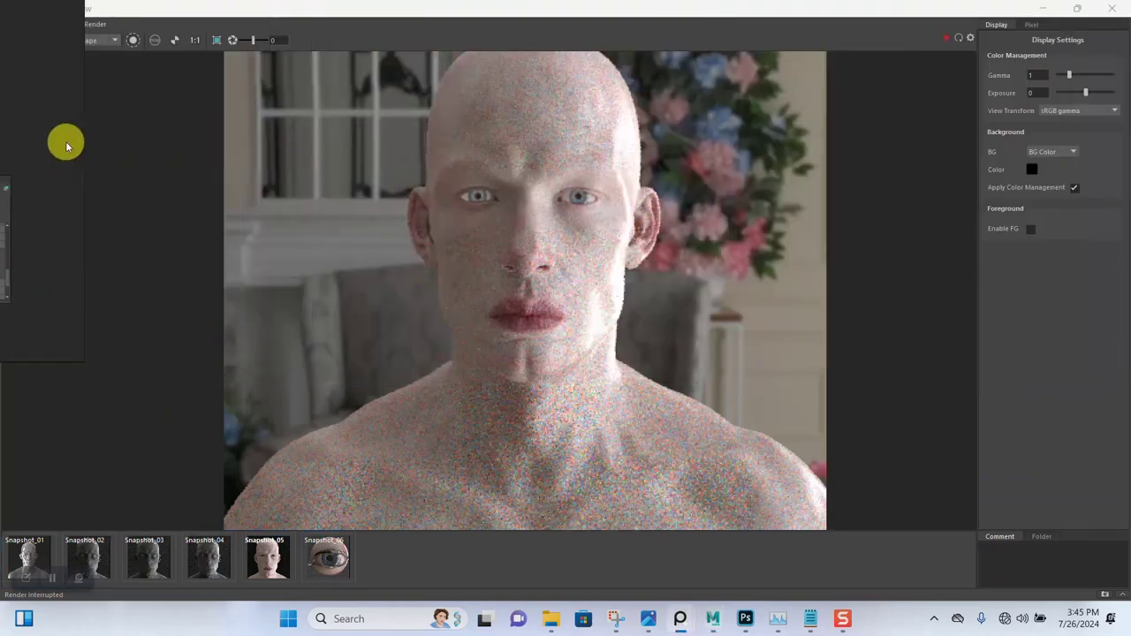
click(946, 39)
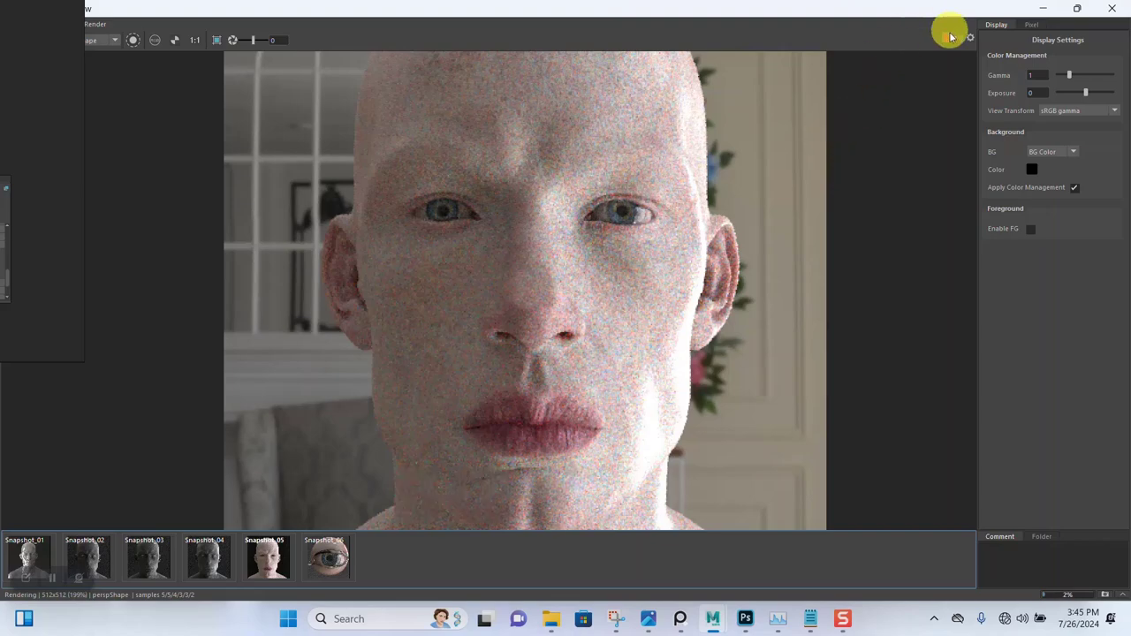
click(1077, 9)
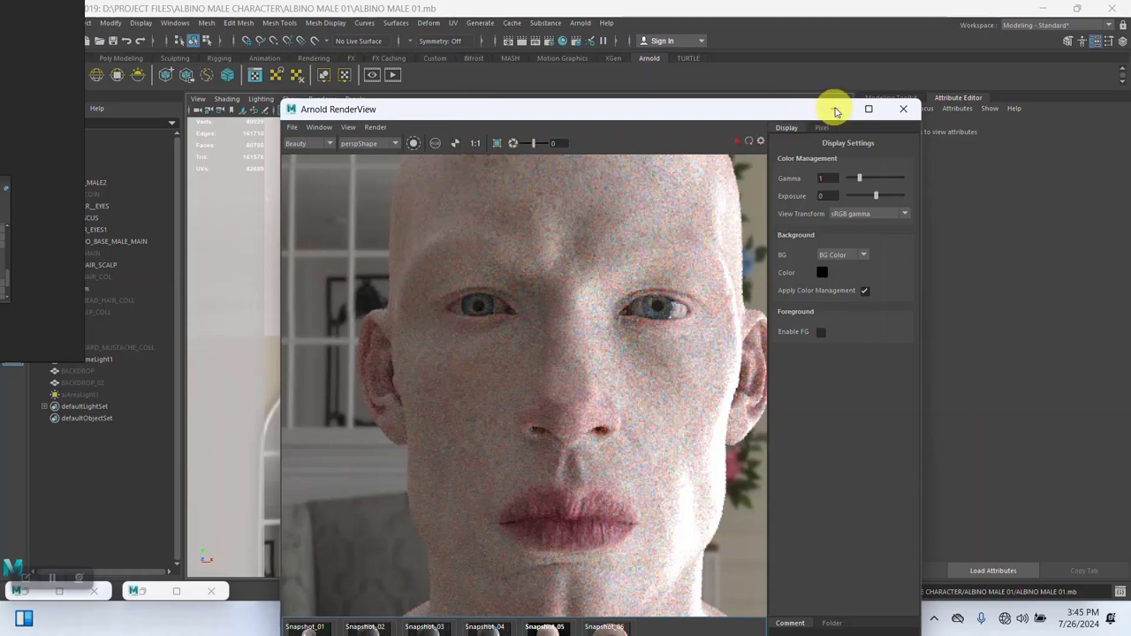
click(902, 109)
Duplicate aiSkyDomeLight1, hide the original light, and select the duplicate
click(726, 201)
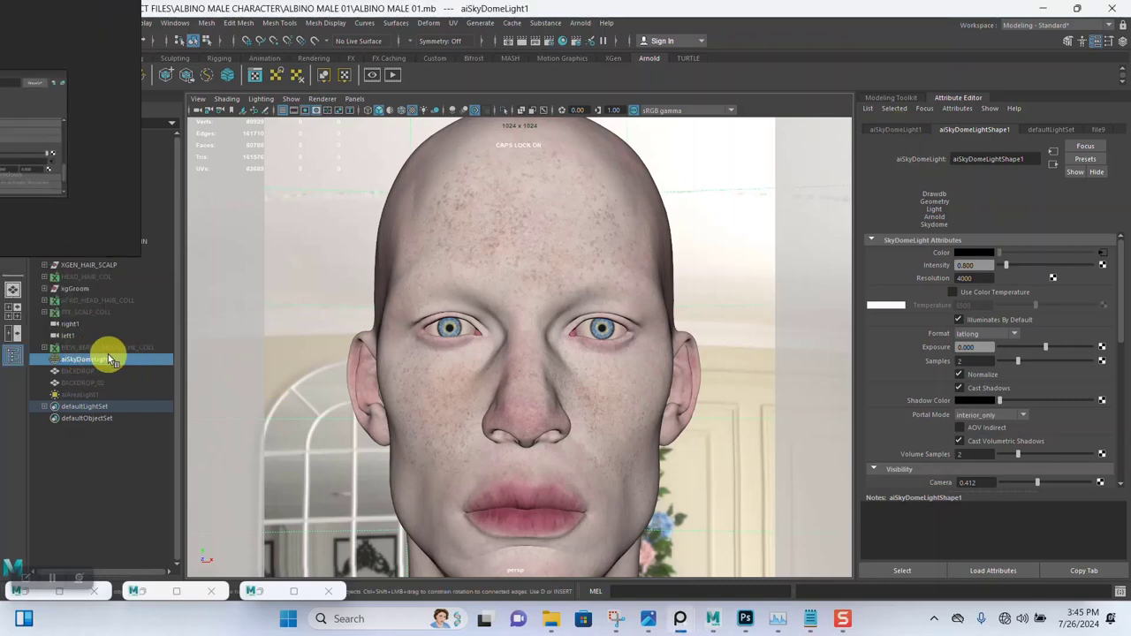
key(ctrl+d)
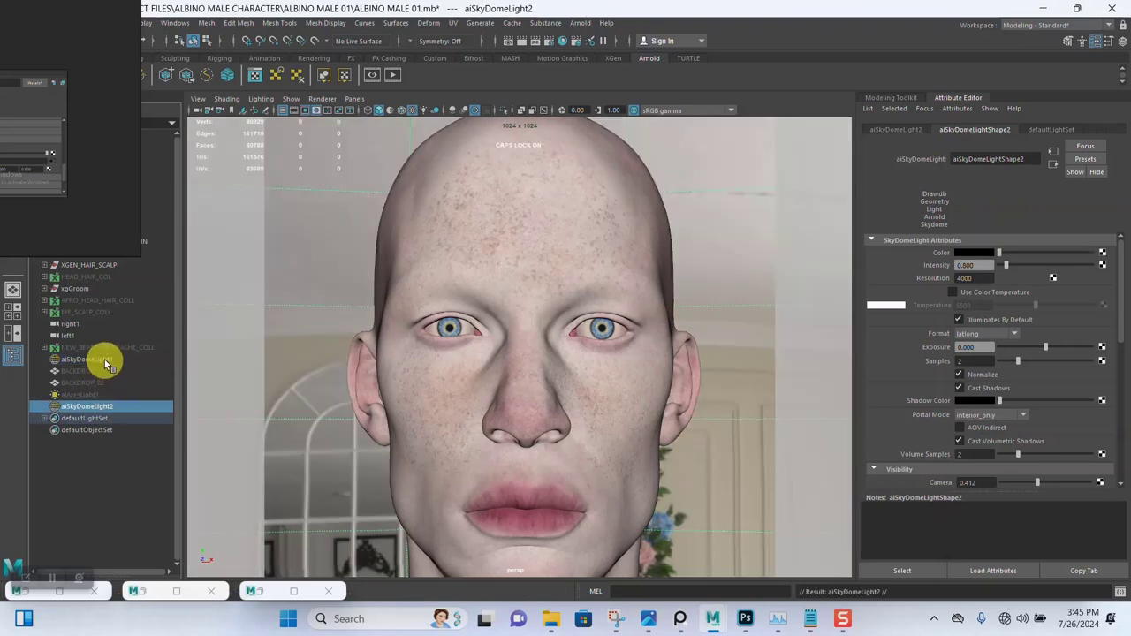
click(104, 360)
key(ctrl+h)
click(107, 409)
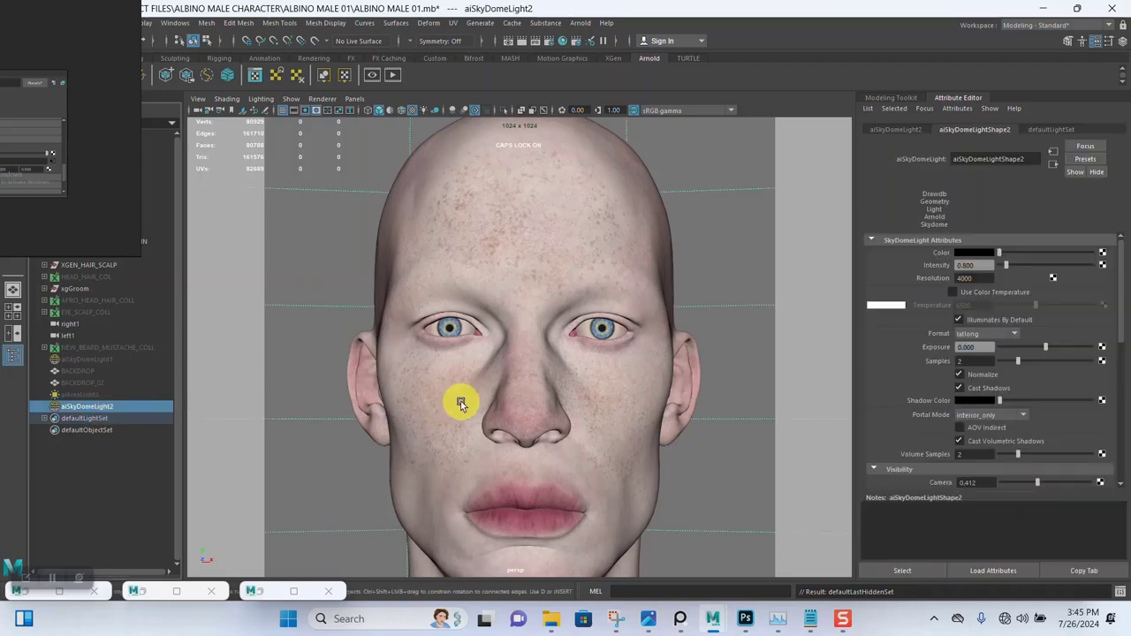
Test render the head lit only by the duplicated sky dome light, and close Arnold RenderView
key(f)
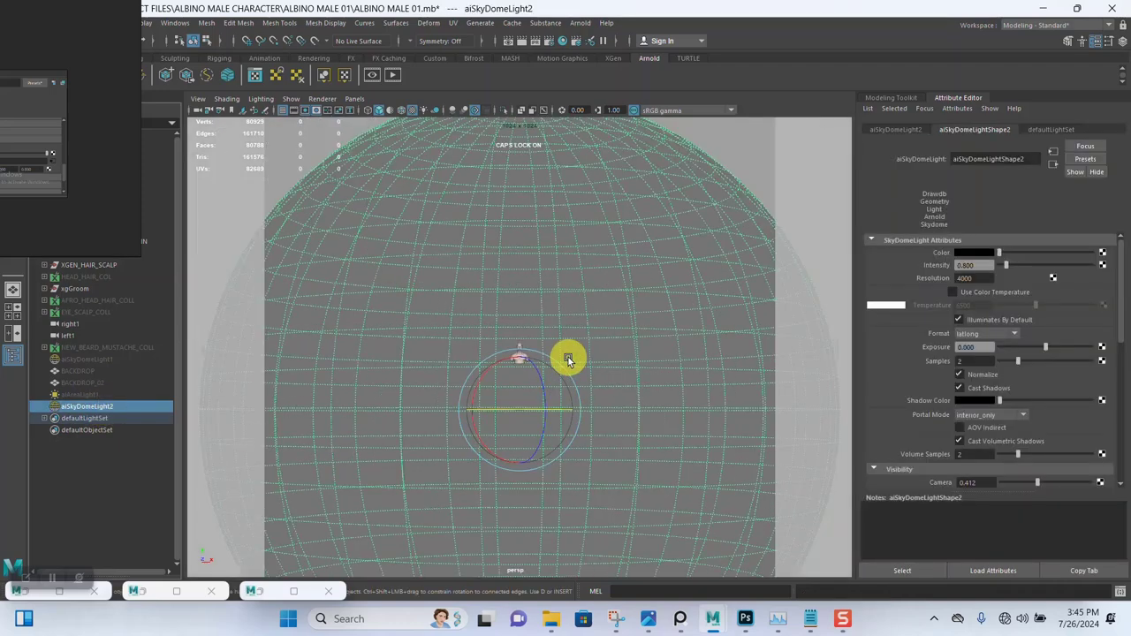
scroll(568, 360, up, 10)
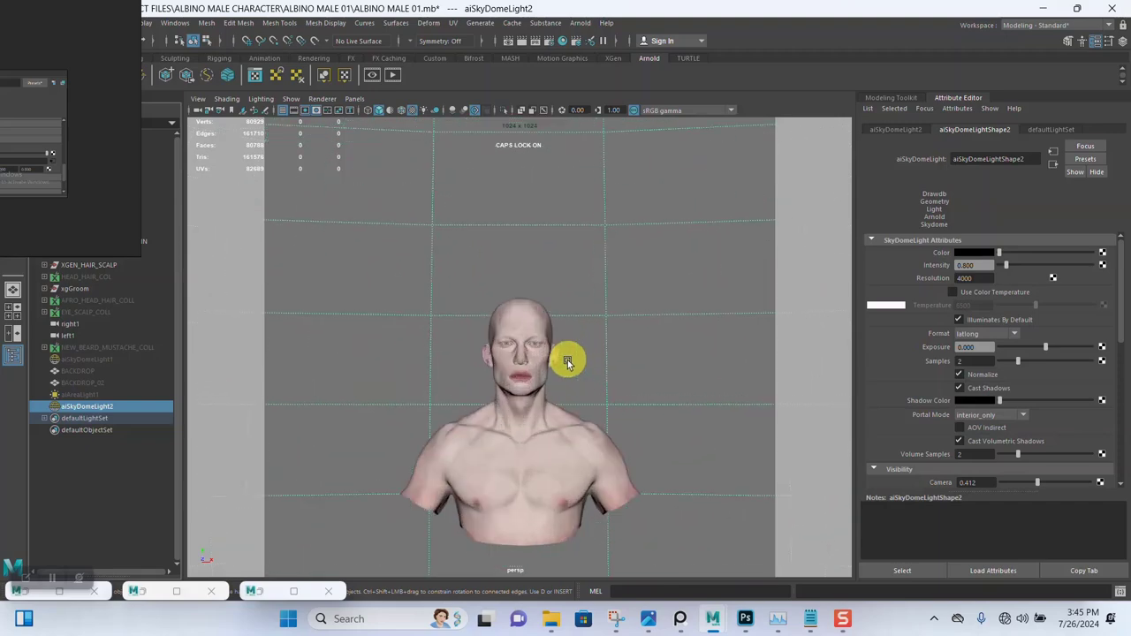
scroll(567, 359, up, 6)
scroll(567, 359, down, 1)
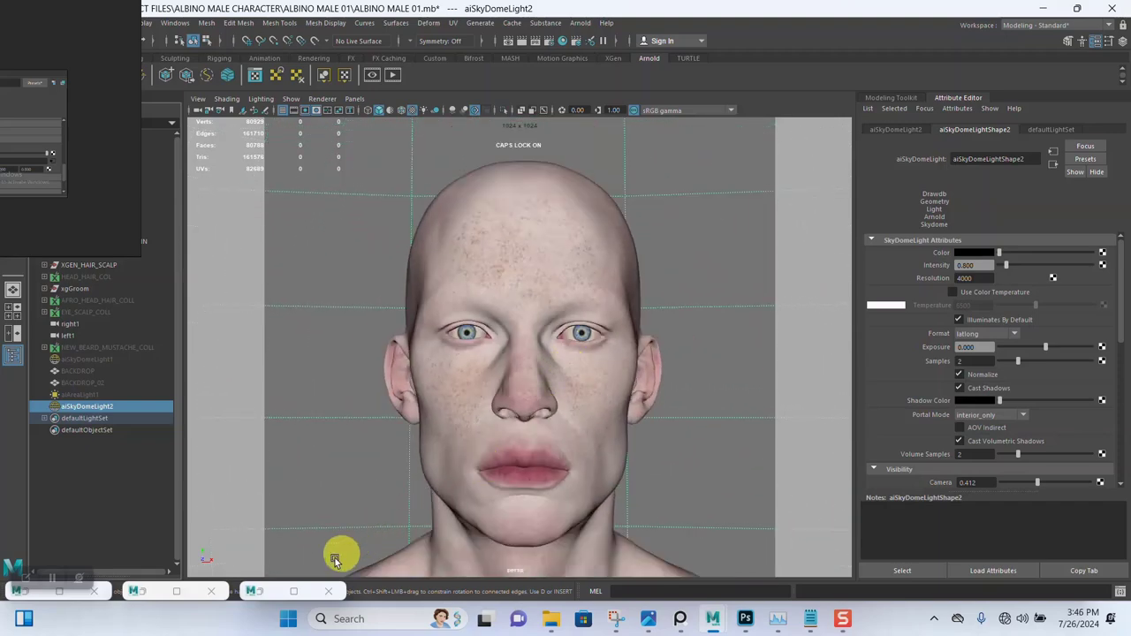
click(258, 591)
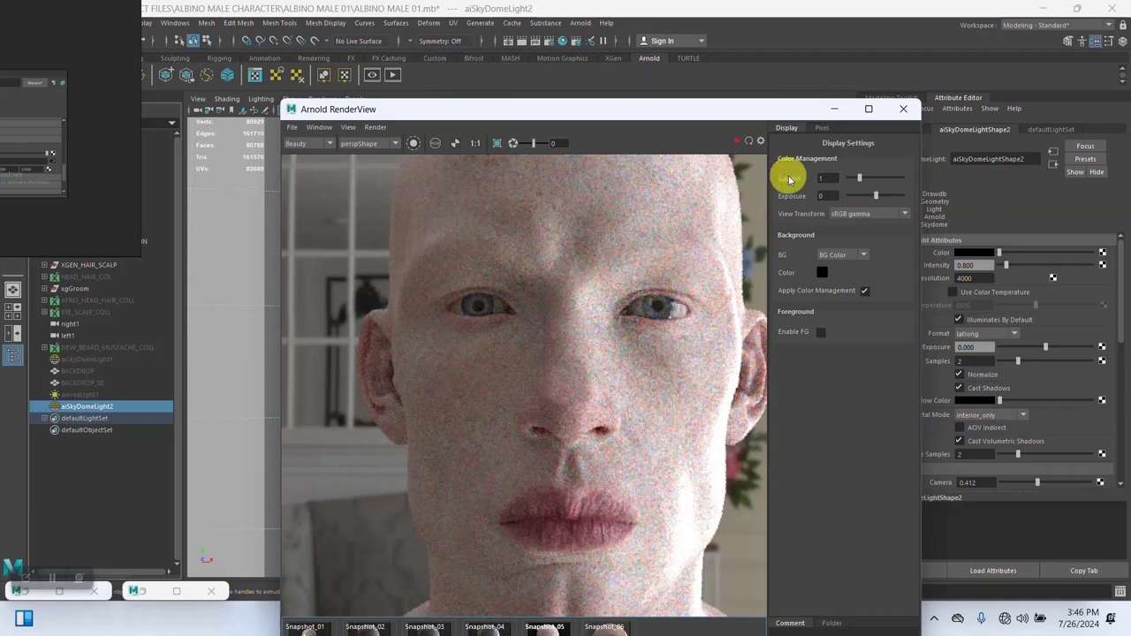
click(747, 140)
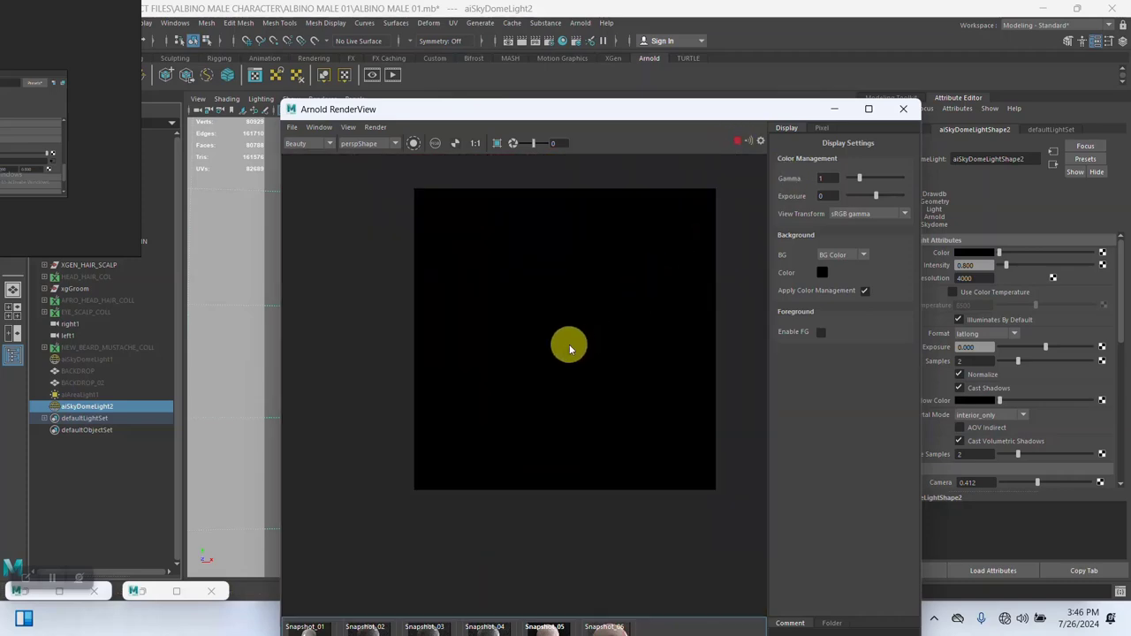
scroll(568, 346, up, 3)
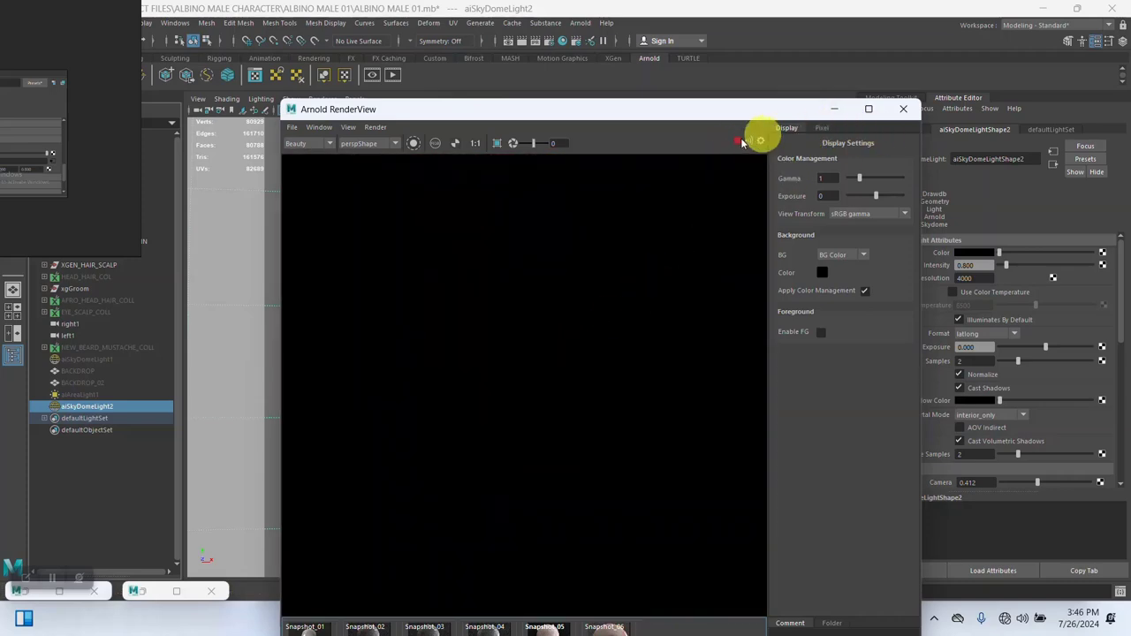
click(903, 109)
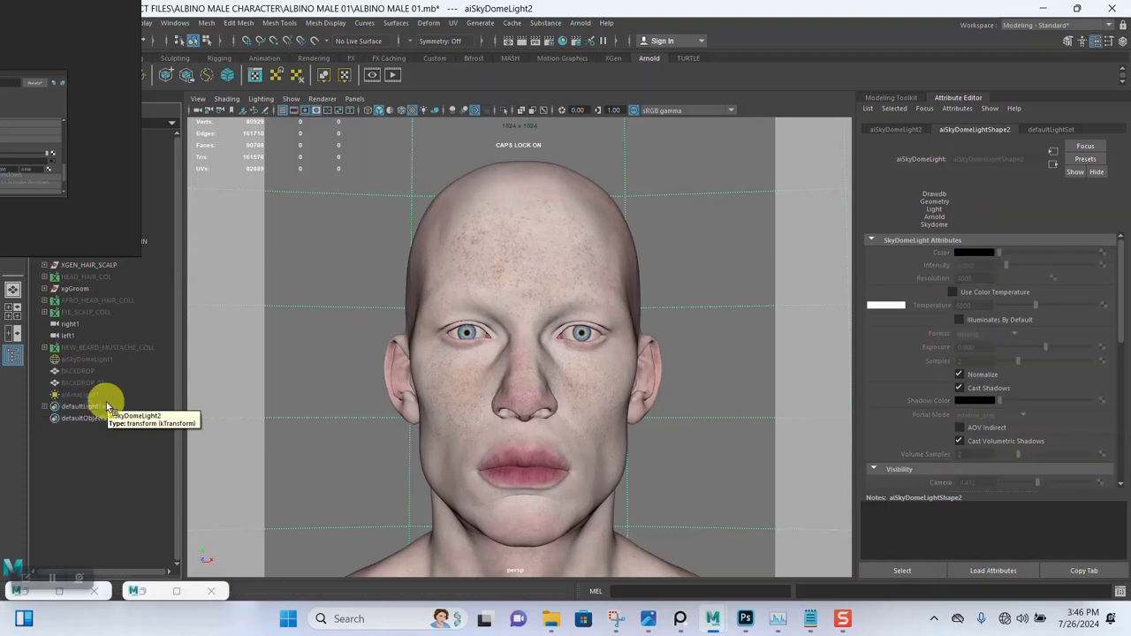
Replace the duplicated sky dome with a newly created Arnold SkyDome light and set its samples to 2
key(Delete)
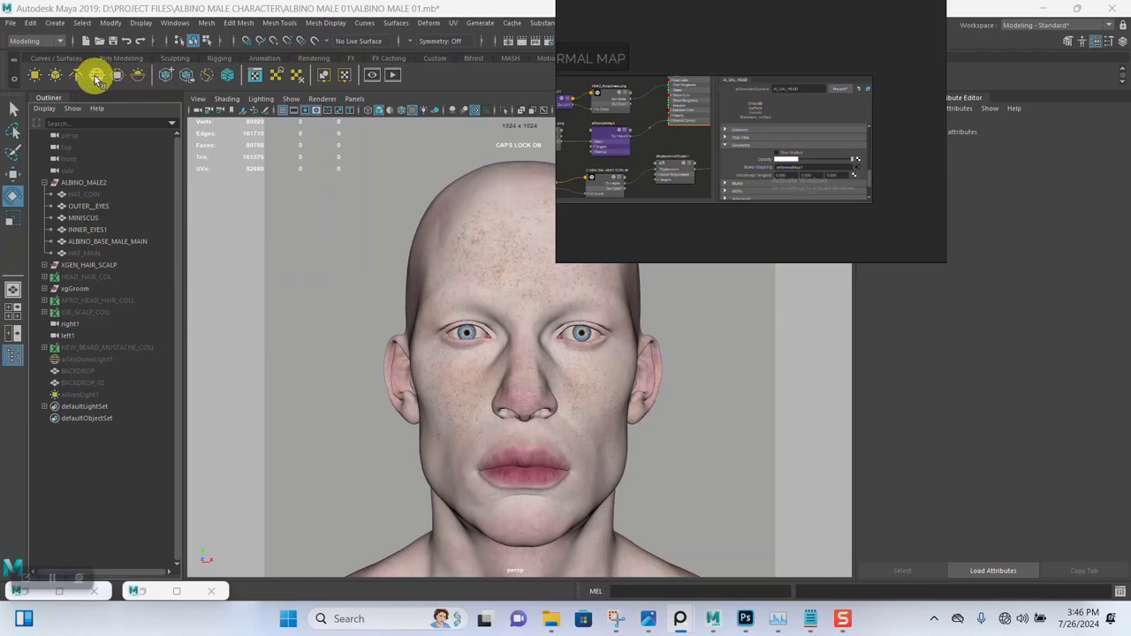
click(96, 76)
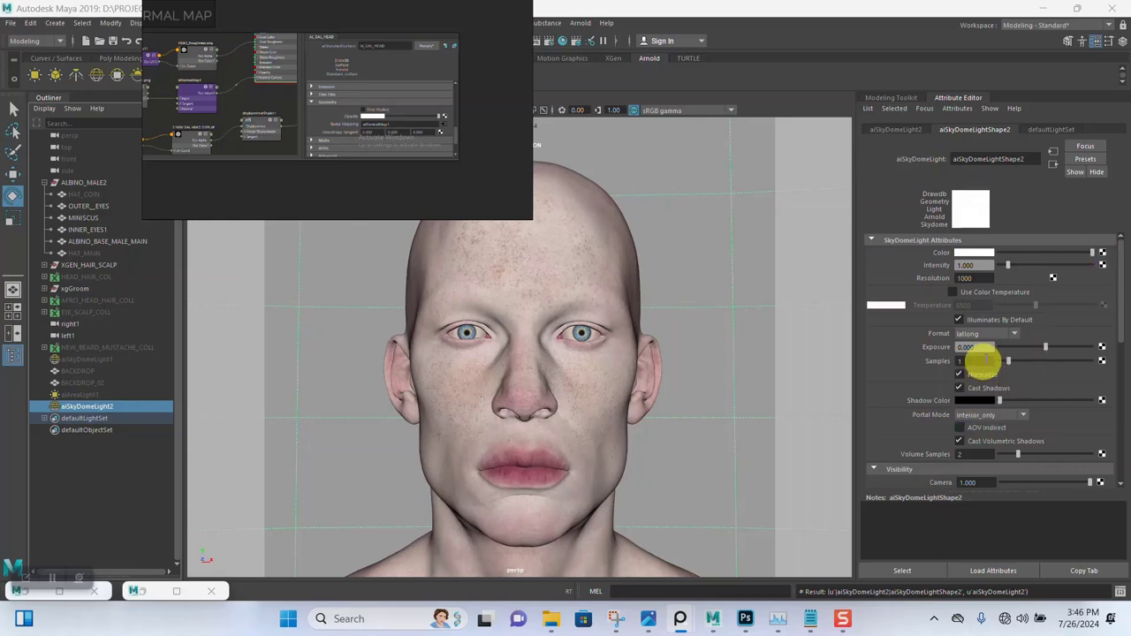
click(970, 361)
key(Return)
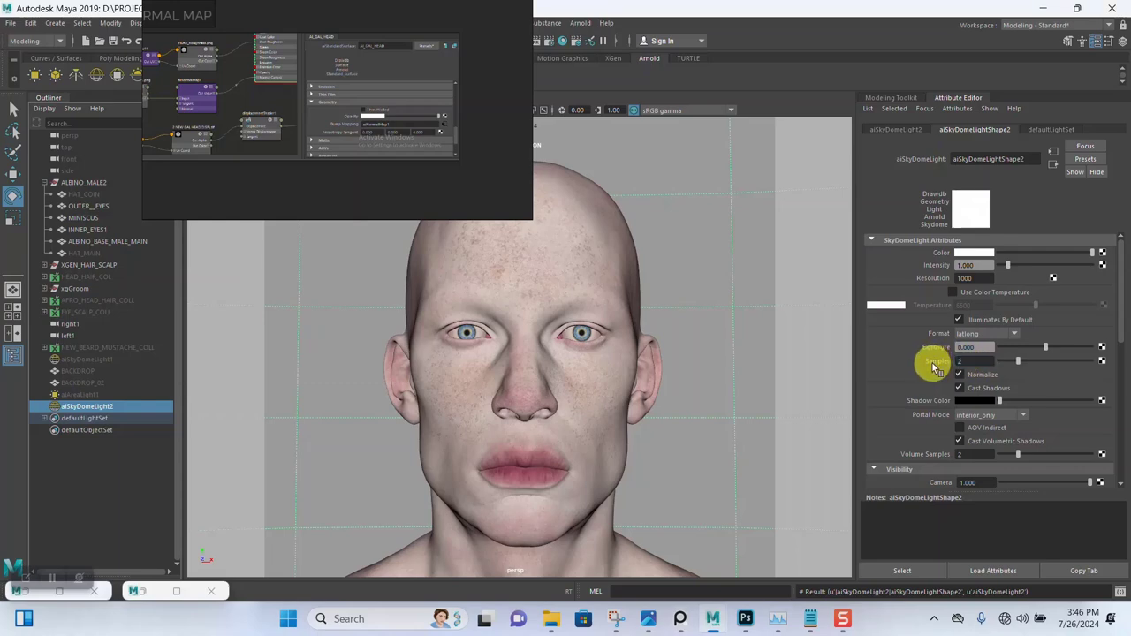
Connect a File texture to aiSkyDomeLight2's color and start choosing its image, moving up to the ALBINO MALE 01 folder
click(1103, 254)
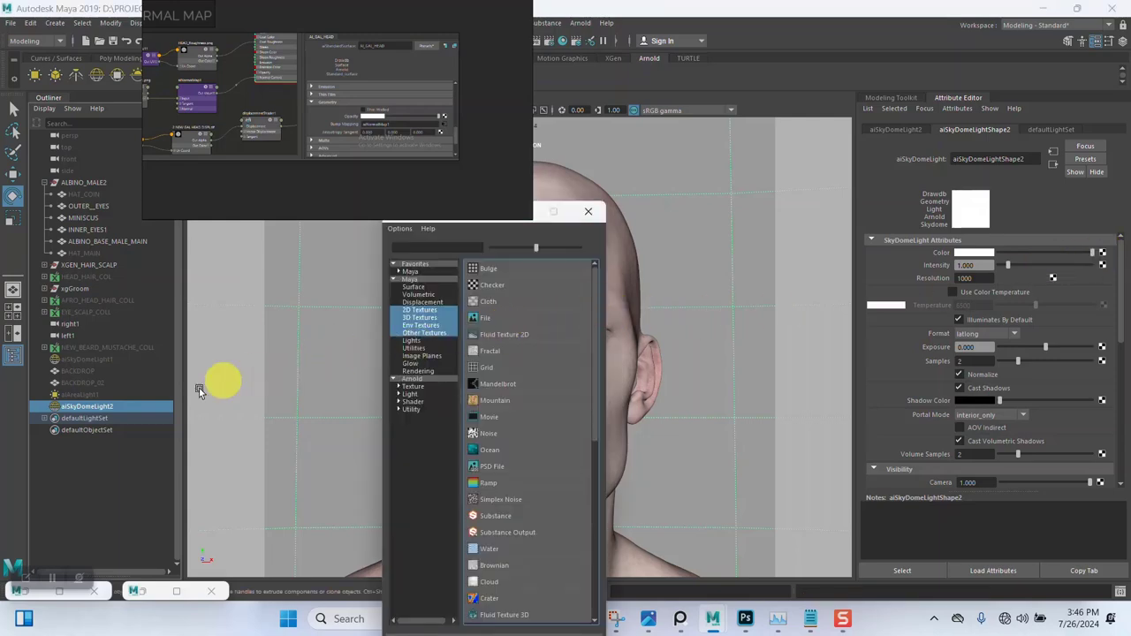
mouse_move(744, 614)
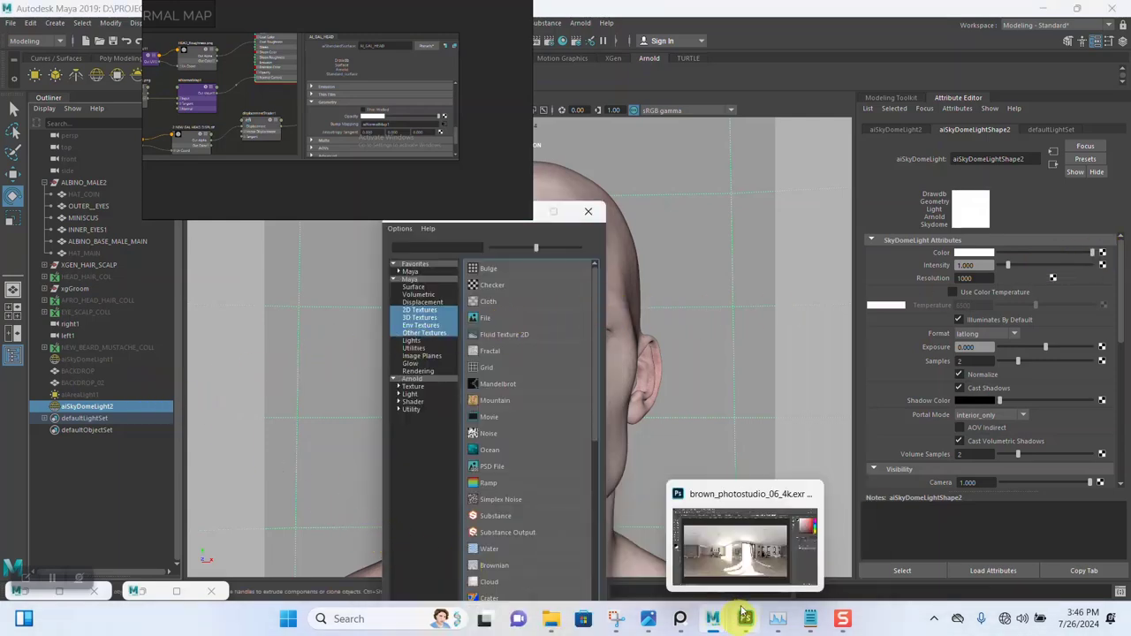
mouse_move(741, 572)
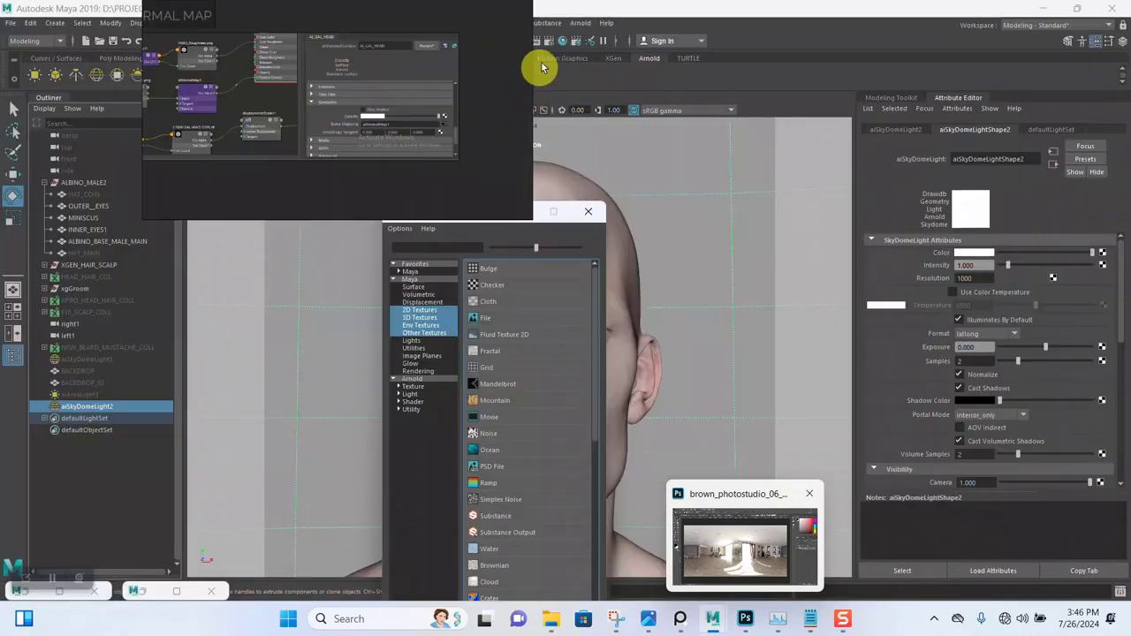
click(498, 324)
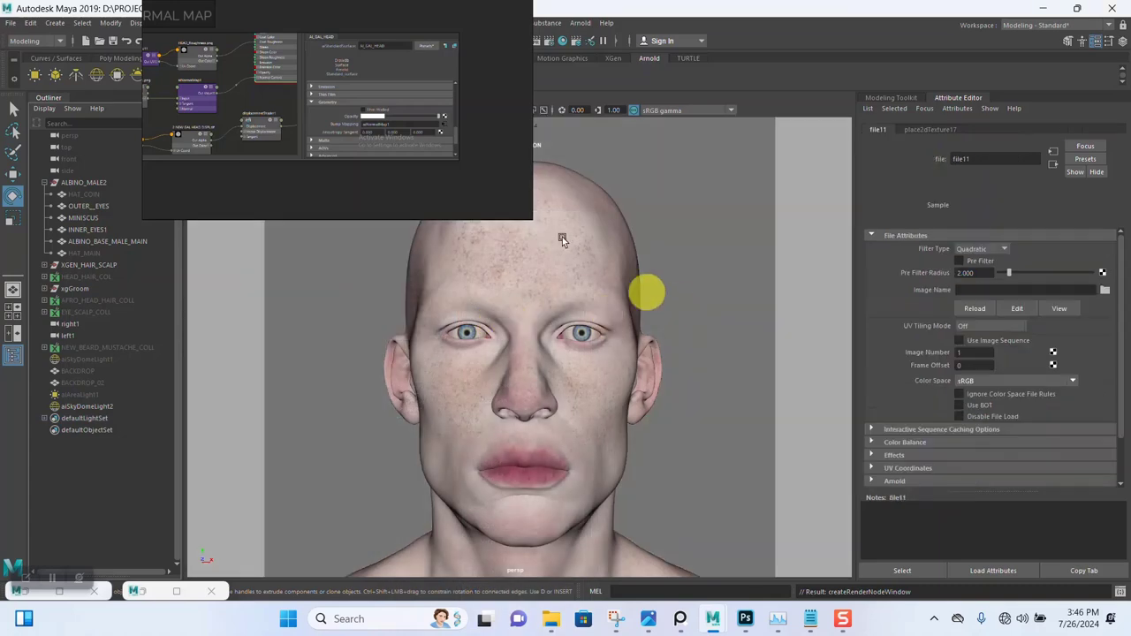
click(1104, 290)
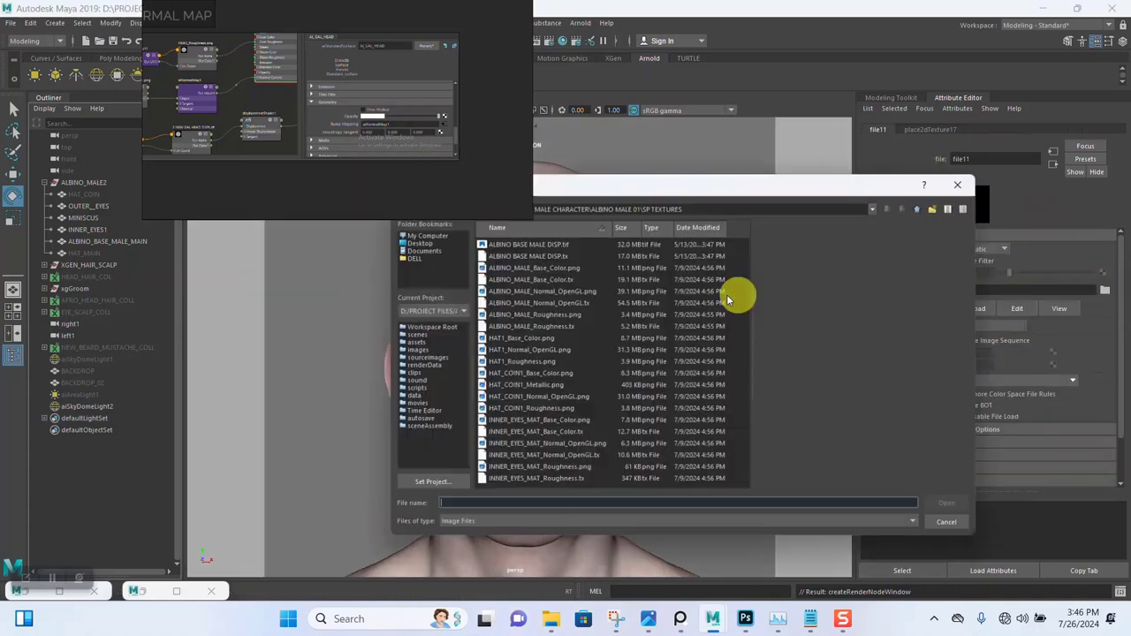
click(920, 211)
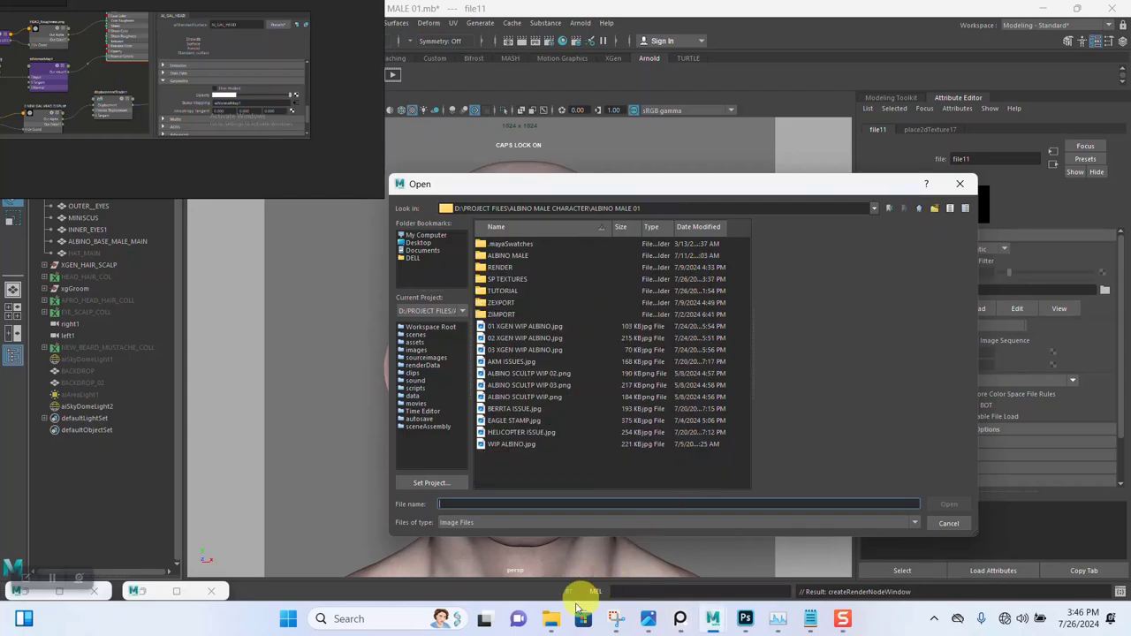
Switch to File Explorer and browse to the folder D:\TUTORIAL\ASSET\HDRI
mouse_move(551, 618)
mouse_move(406, 537)
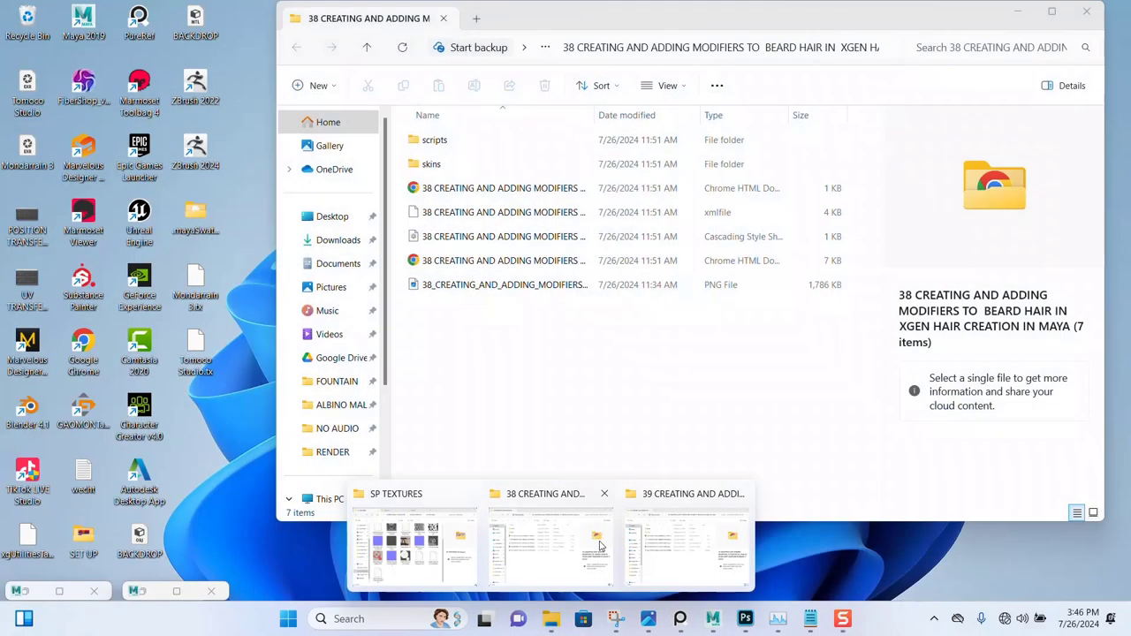
click(592, 545)
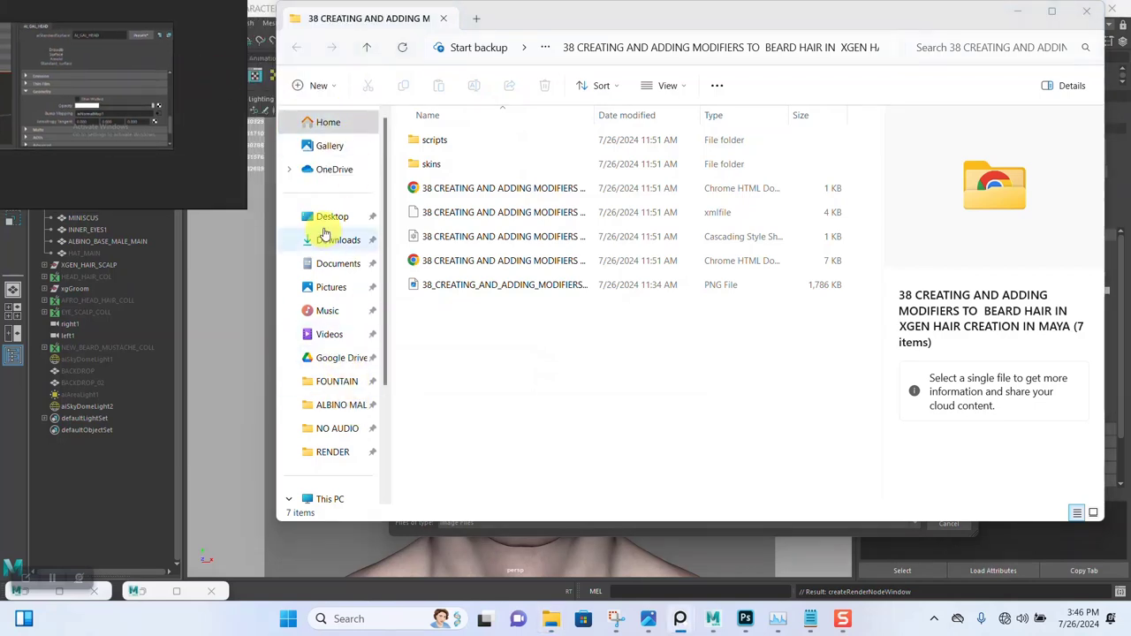
click(325, 229)
scroll(354, 424, down, 3)
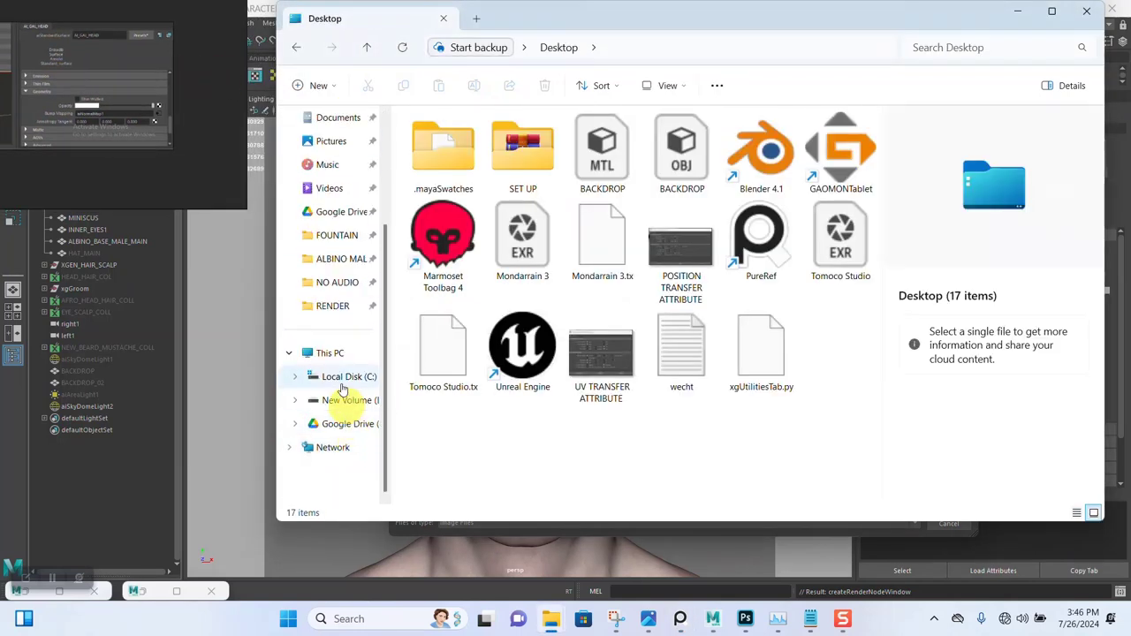
click(340, 358)
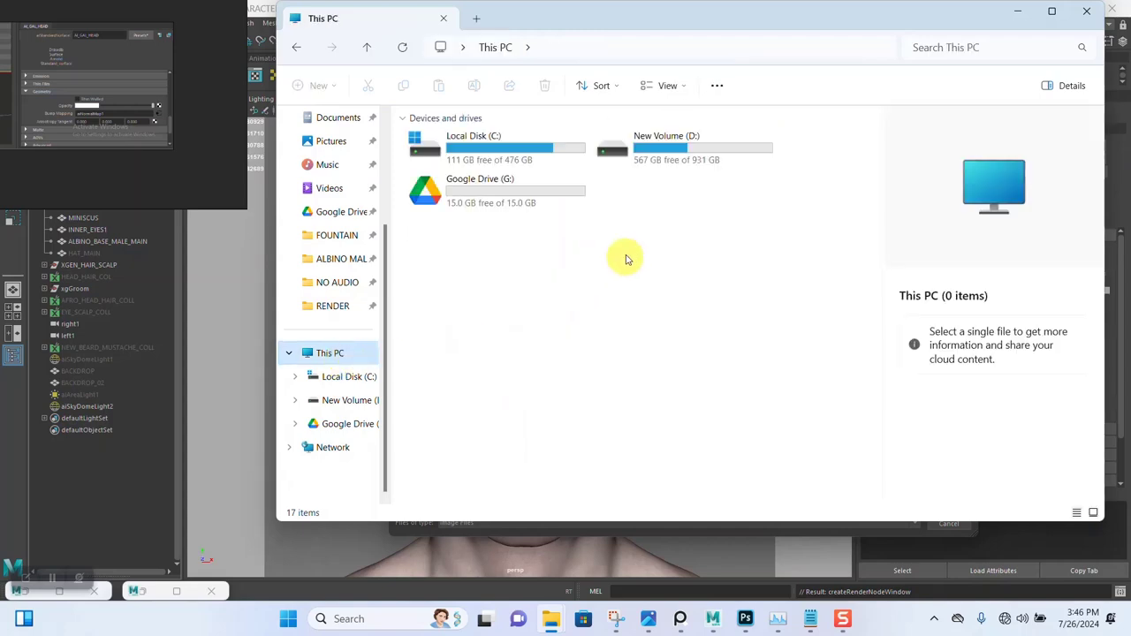
double_click(669, 151)
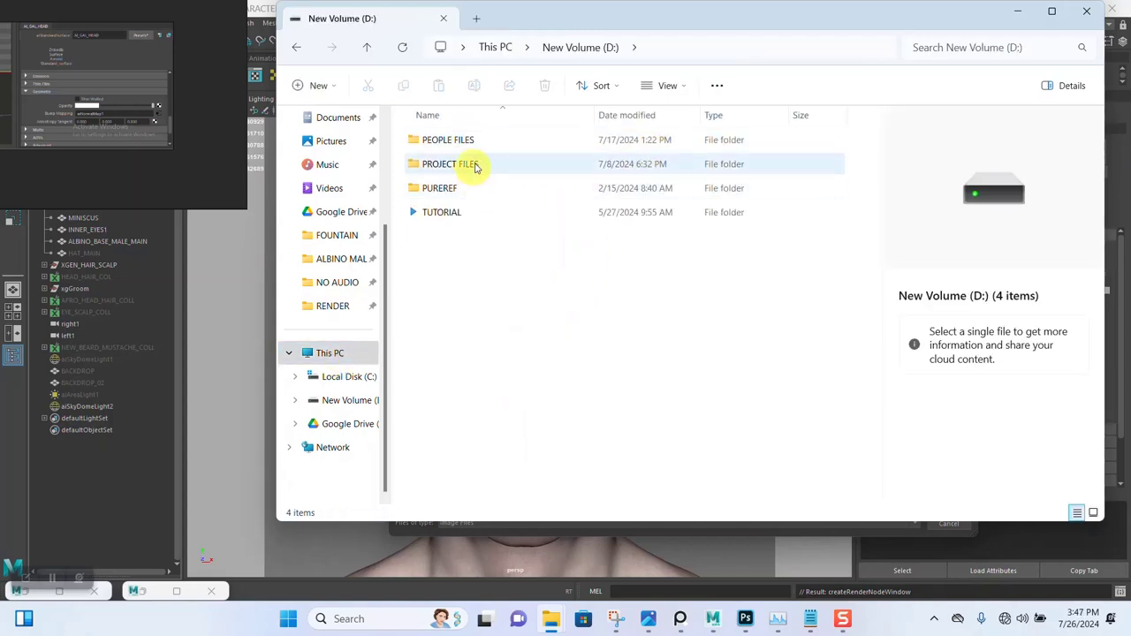
double_click(483, 160)
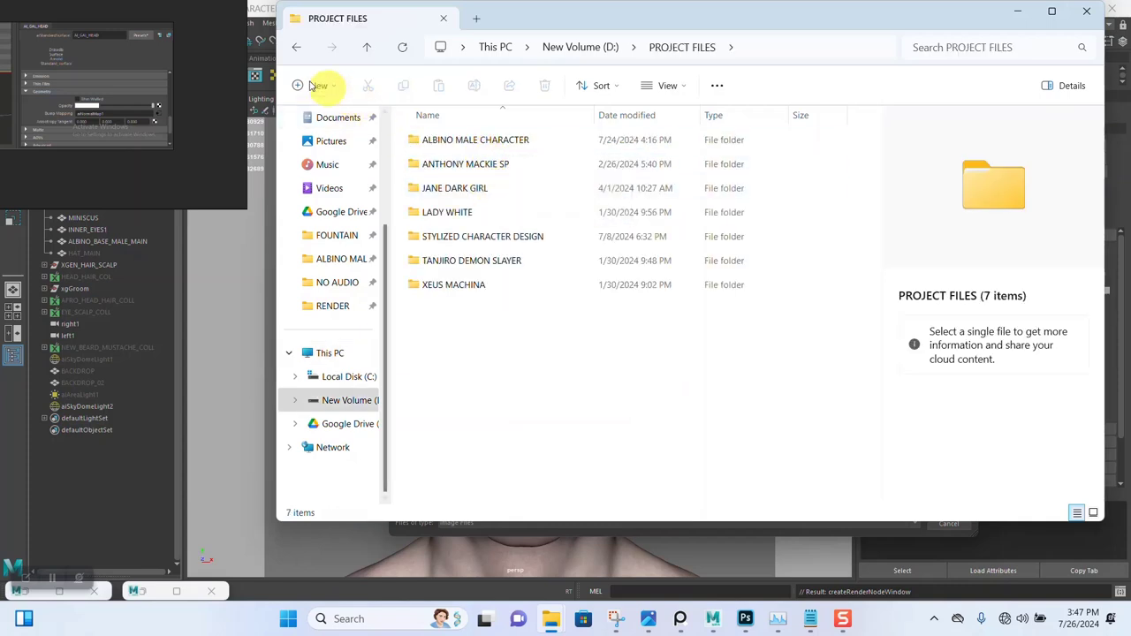
click(296, 49)
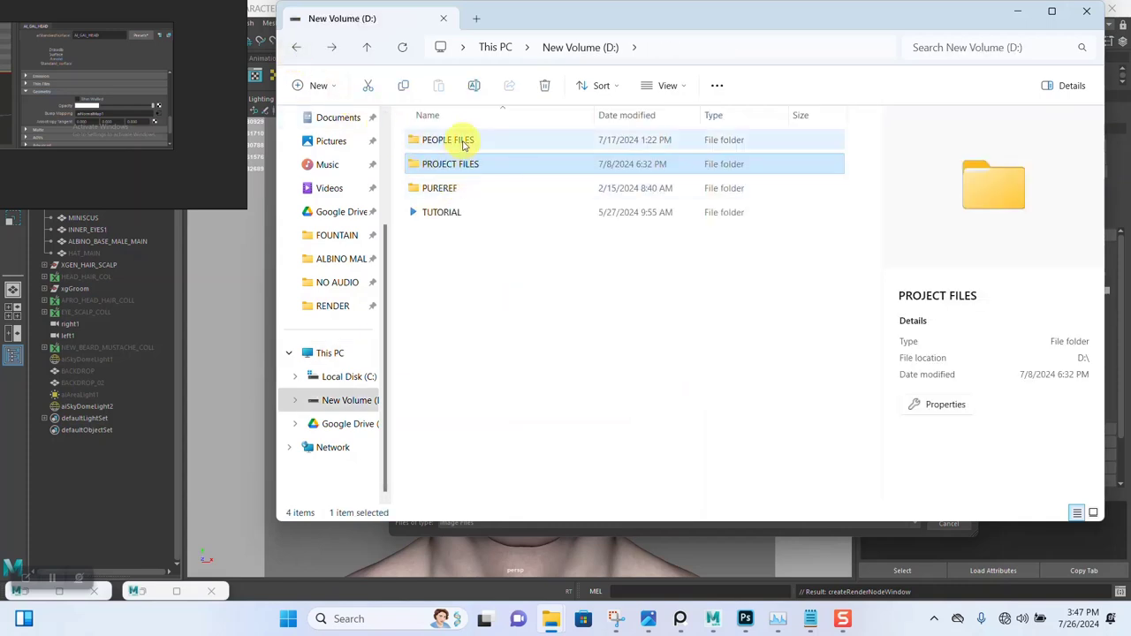
double_click(446, 212)
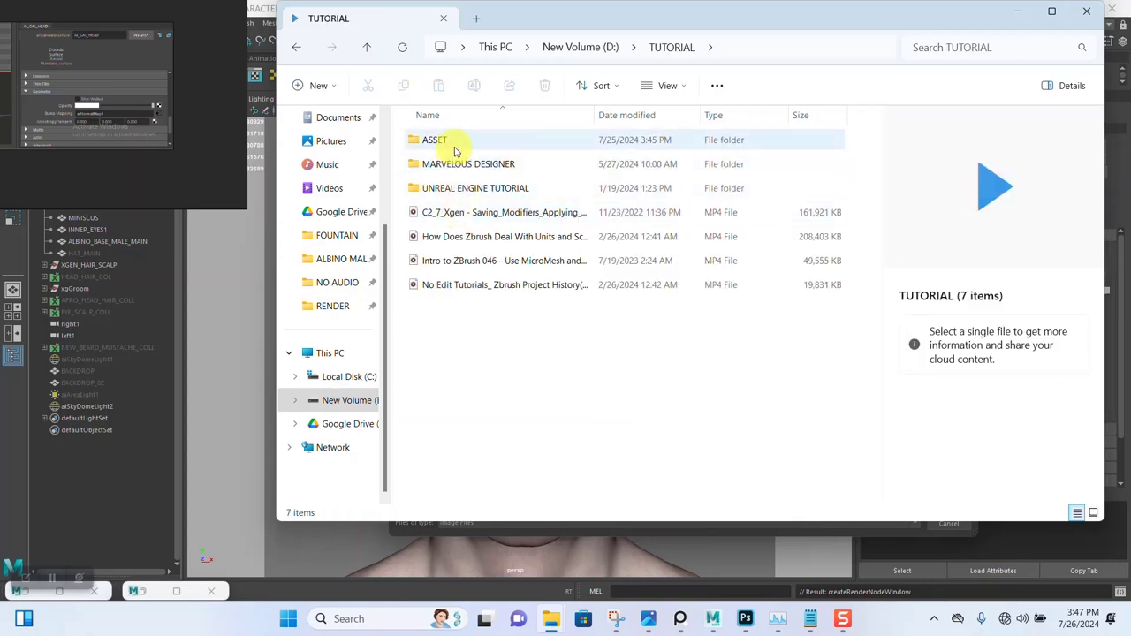
double_click(449, 146)
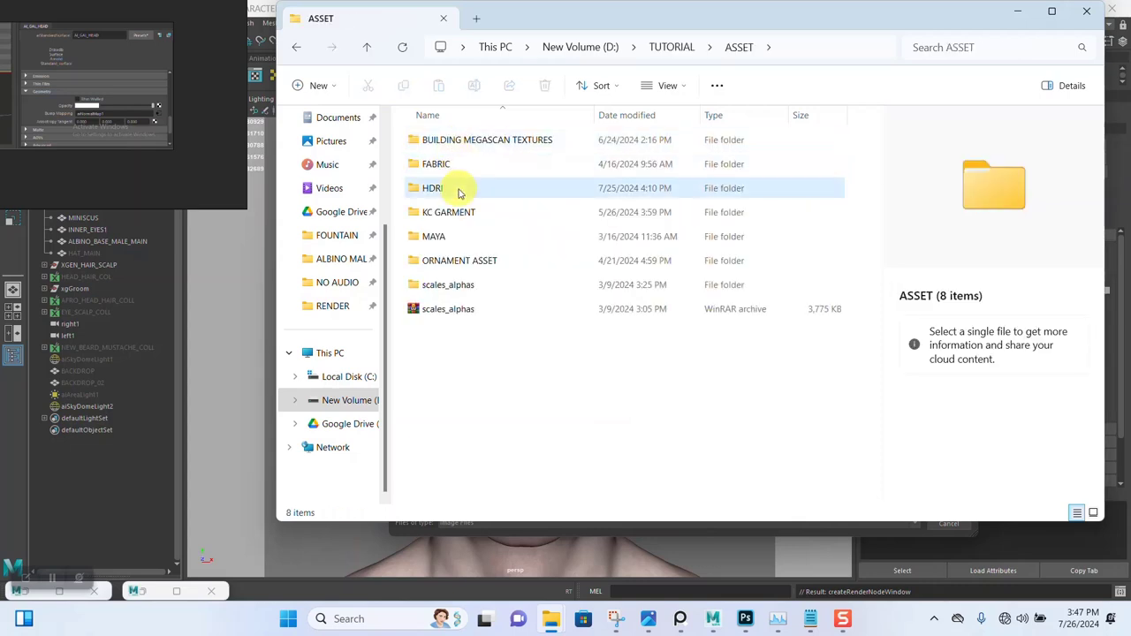
double_click(460, 191)
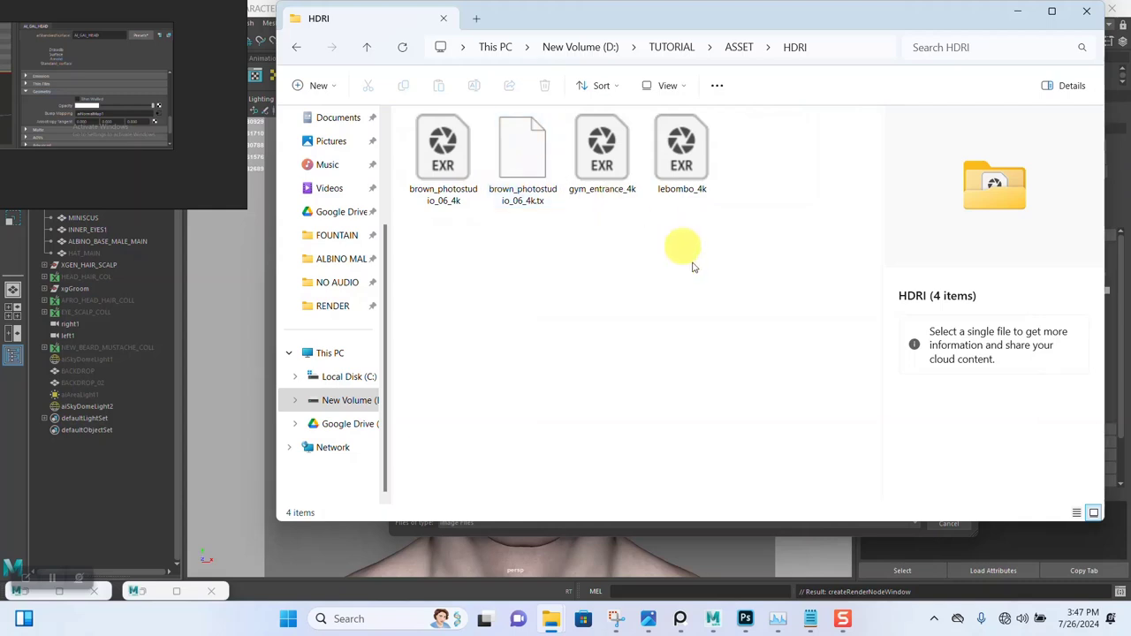
Copy the HDRI folder's path and minimize File Explorer to get back to Maya's image selection
click(679, 173)
click(822, 47)
key(ctrl+c)
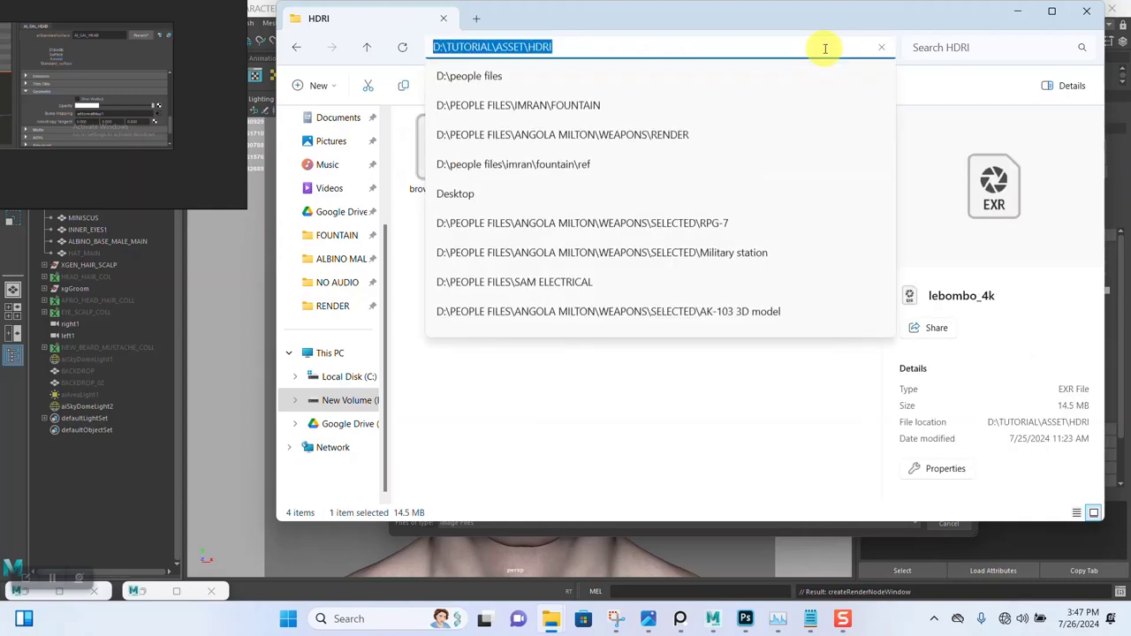
click(1017, 12)
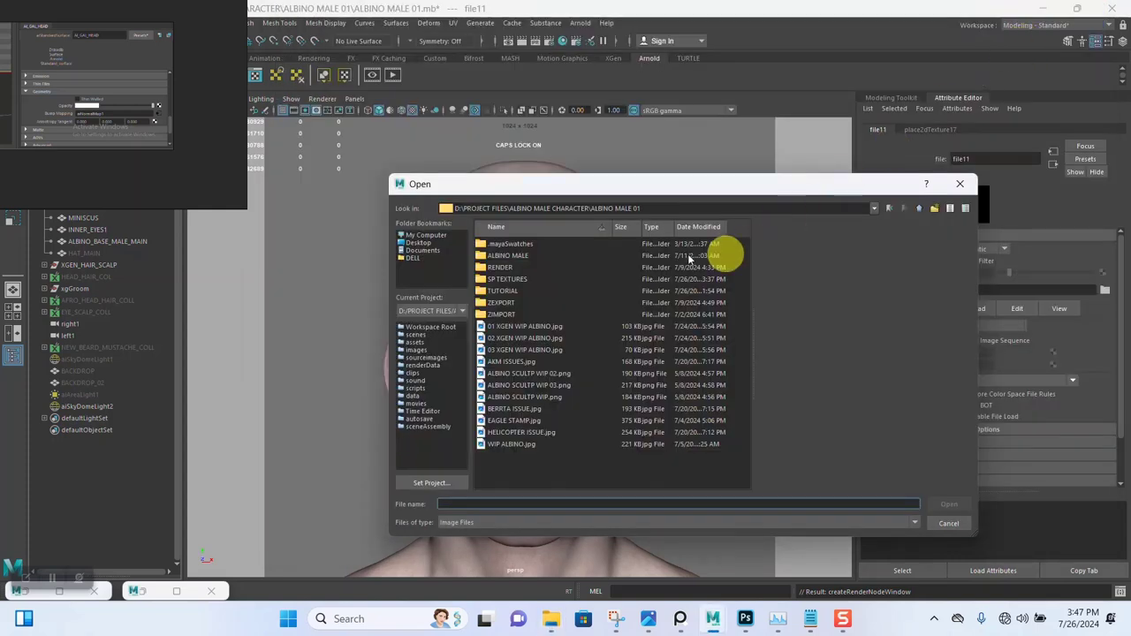
Go to the copied path D:\TUTORIAL\ASSET\HDRI and load lebombo_4k.exr as the image of the sky dome's file texture
drag(660, 210, 416, 210)
key(ctrl+v)
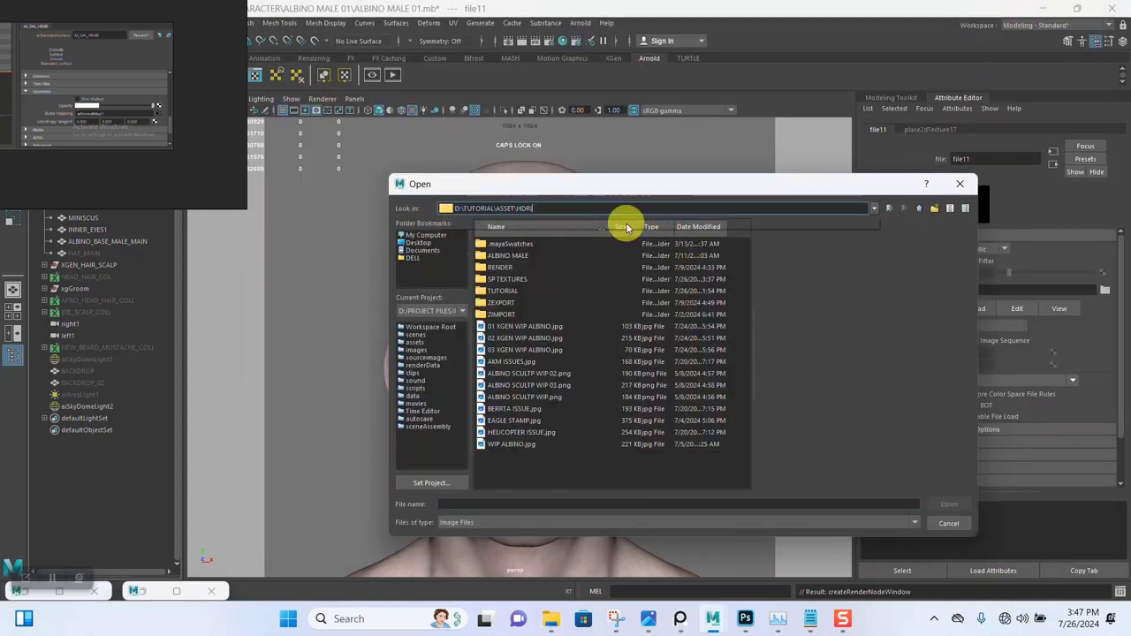
key(Return)
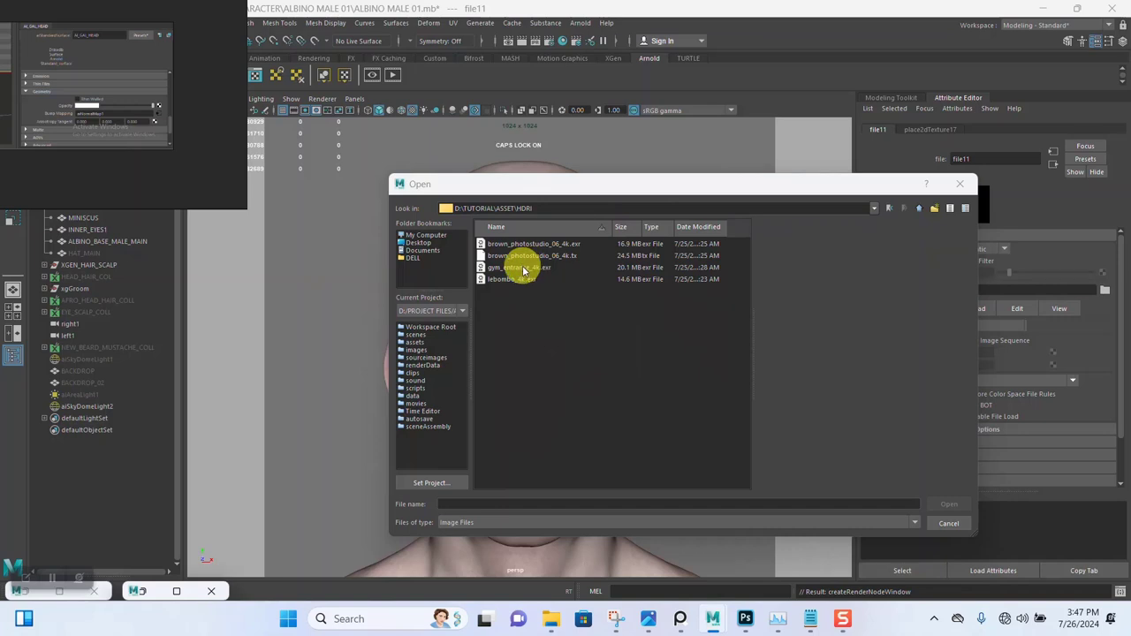
click(520, 279)
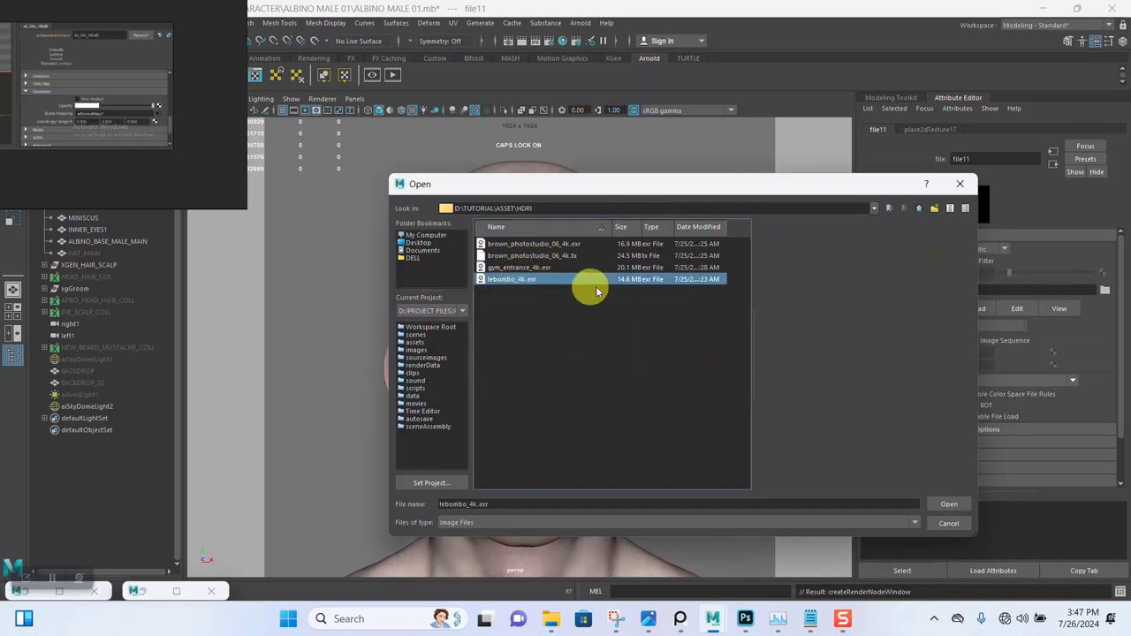
click(948, 503)
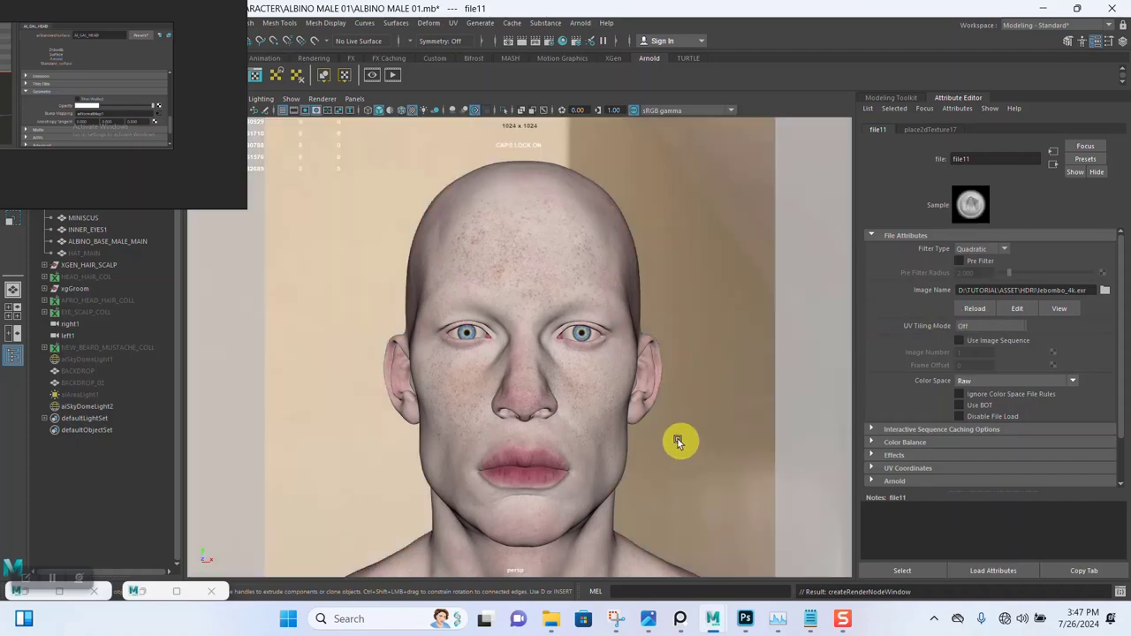
Examine the textured sky dome from outside and around the bust, and frame the head from the front
scroll(617, 358, down, 10)
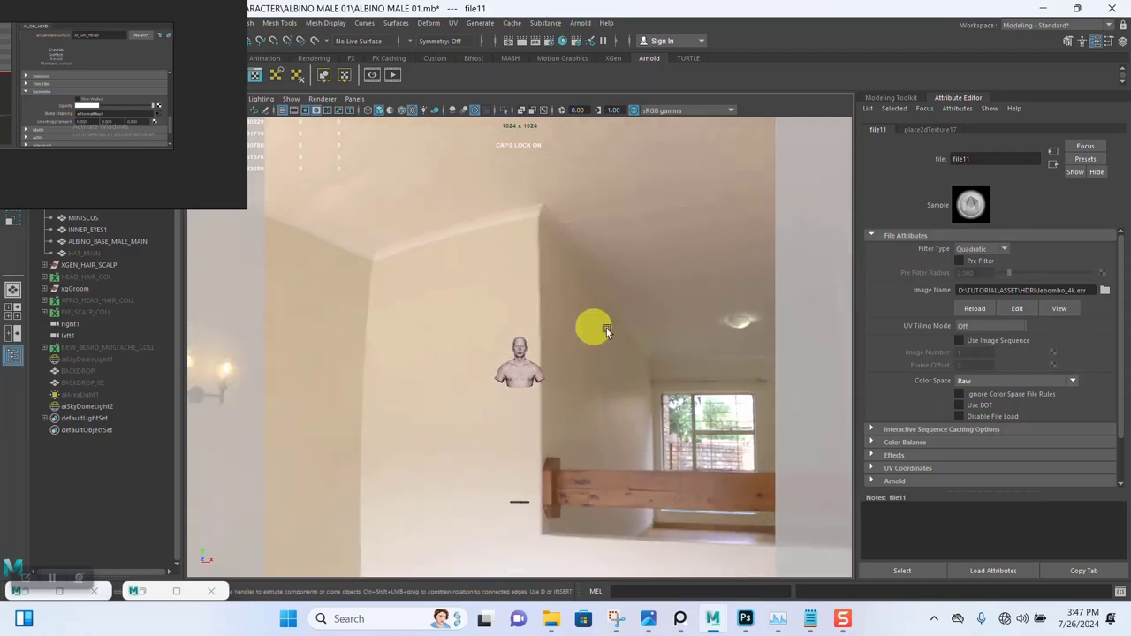
scroll(606, 328, down, 12)
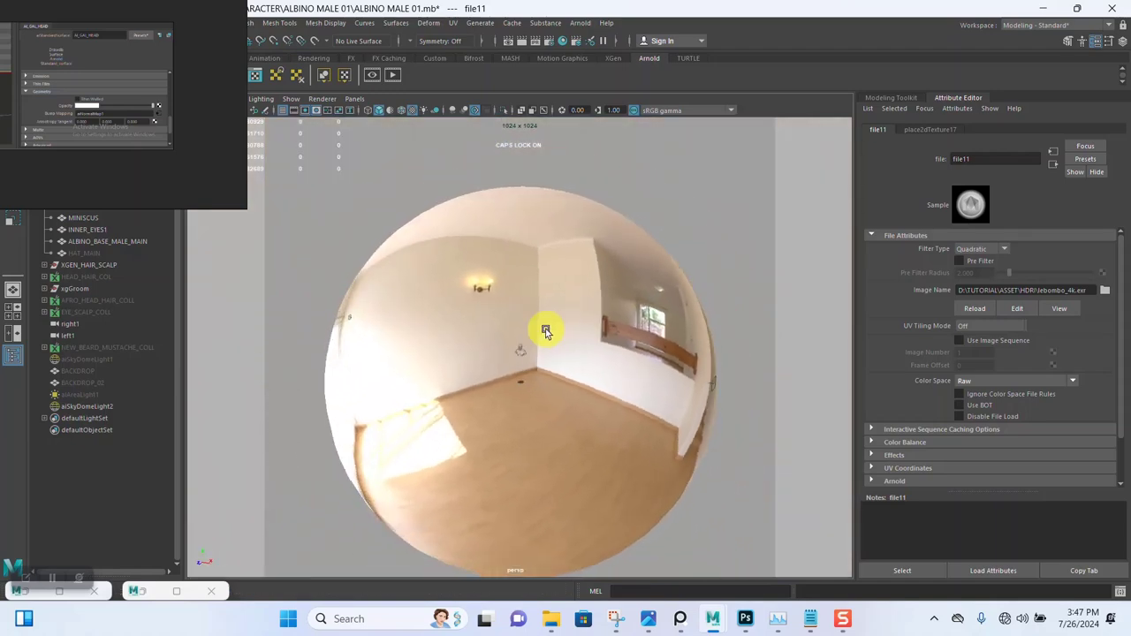
alt+drag(546, 332, 538, 306)
scroll(588, 379, up, 15)
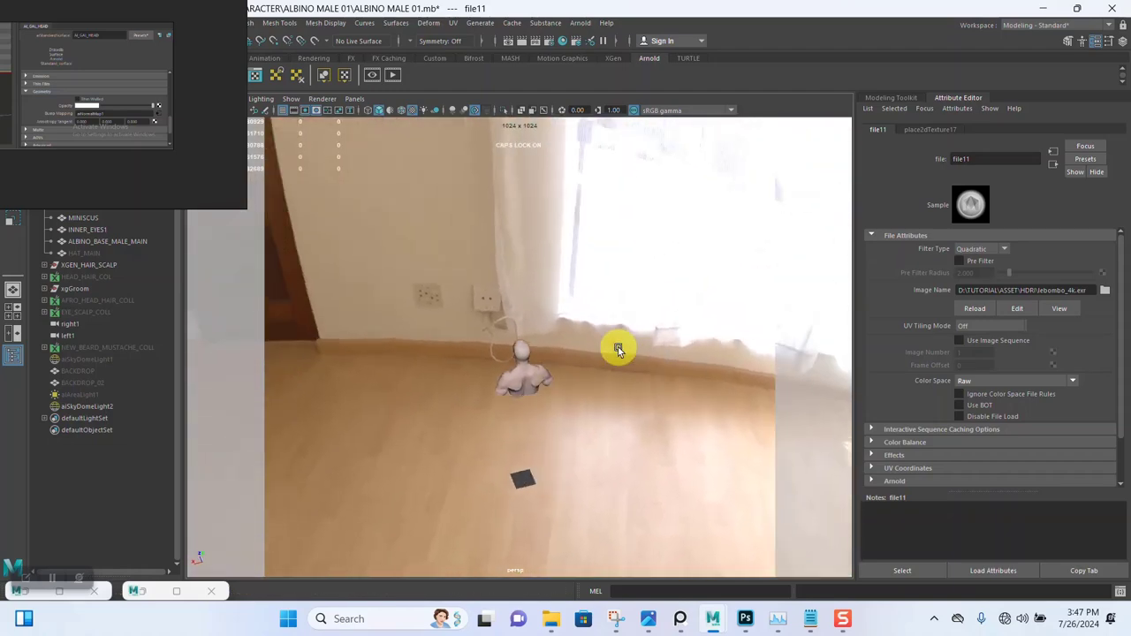
alt+drag(618, 350, 627, 348)
mouse_move(575, 313)
alt+mouse_down()
mouse_move(610, 341)
mouse_move(628, 297)
mouse_move(770, 285)
mouse_move(597, 311)
alt+mouse_up()
key(Caps_Lock)
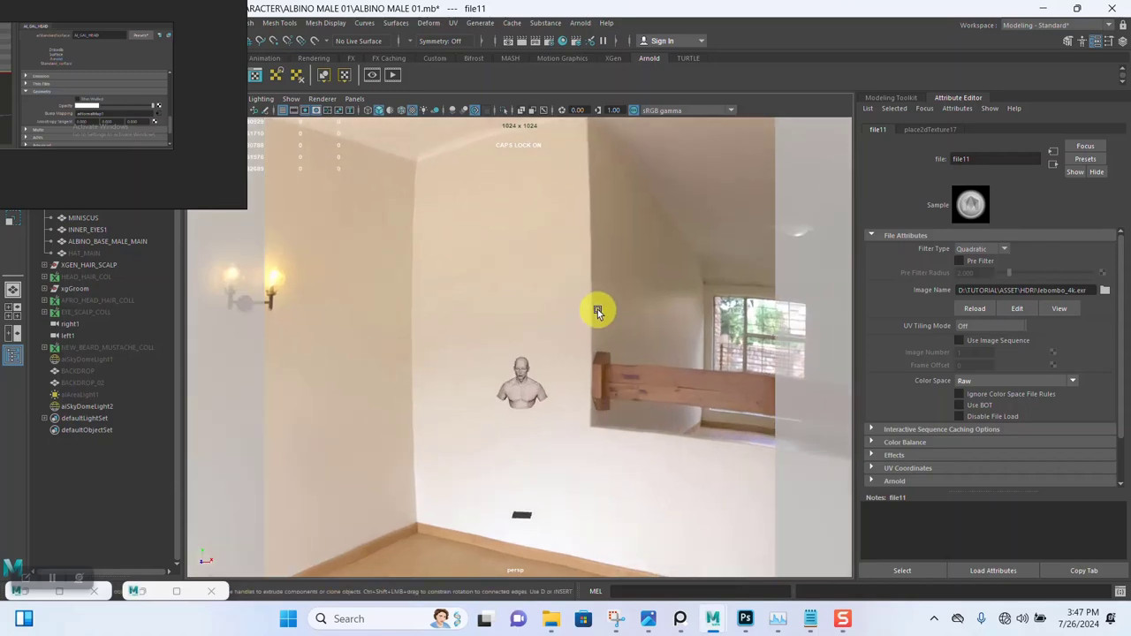
scroll(597, 311, up, 10)
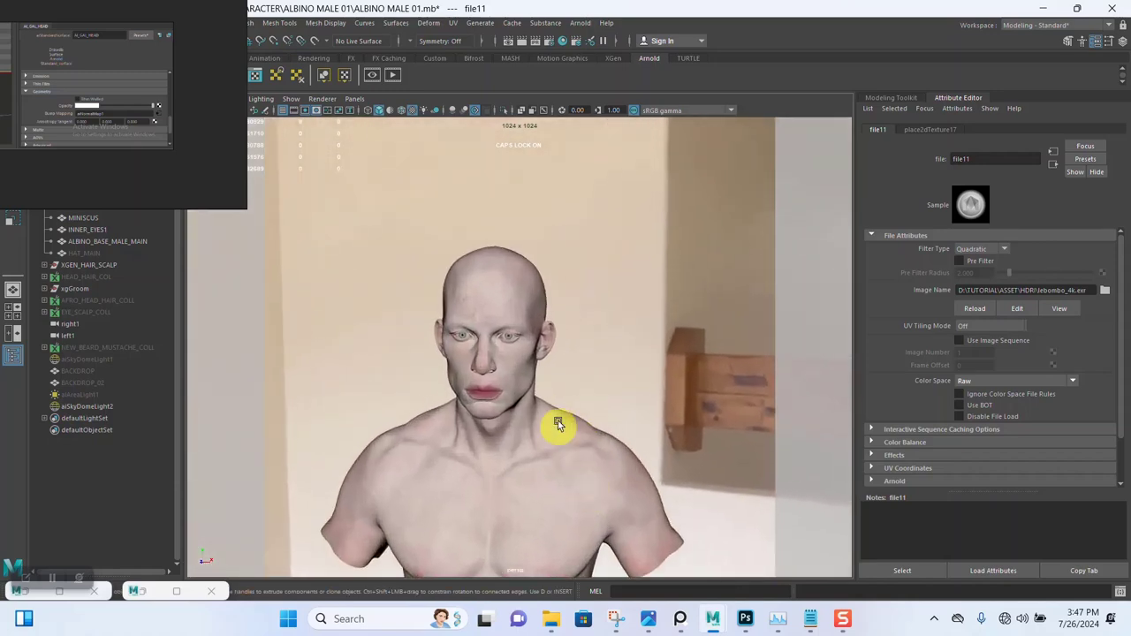
scroll(557, 425, up, 6)
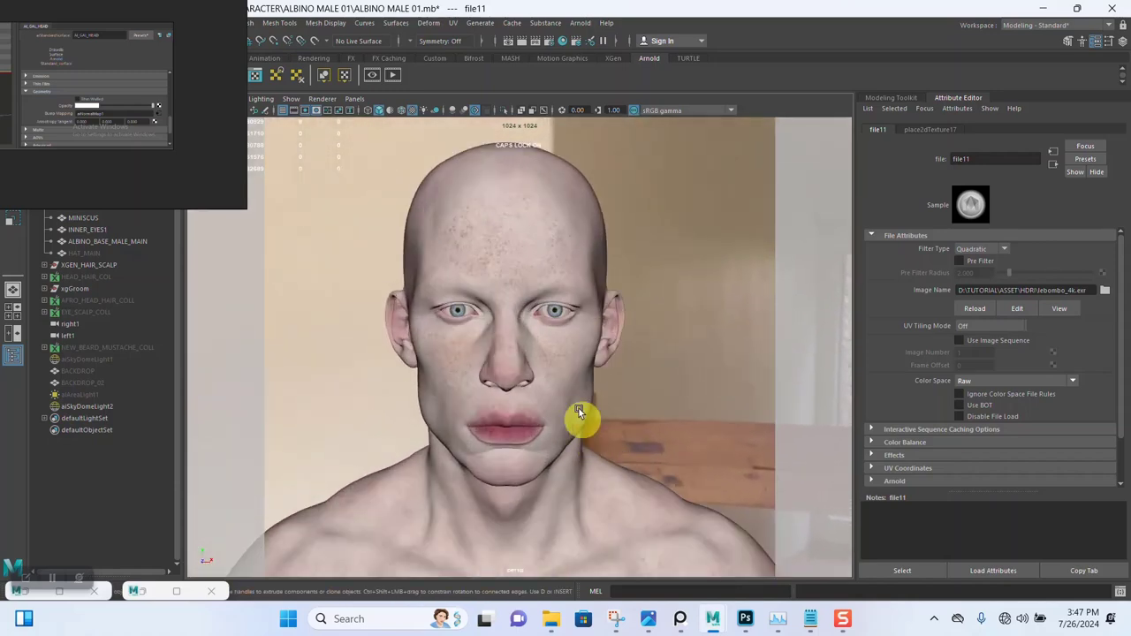
alt+drag(579, 412, 573, 387)
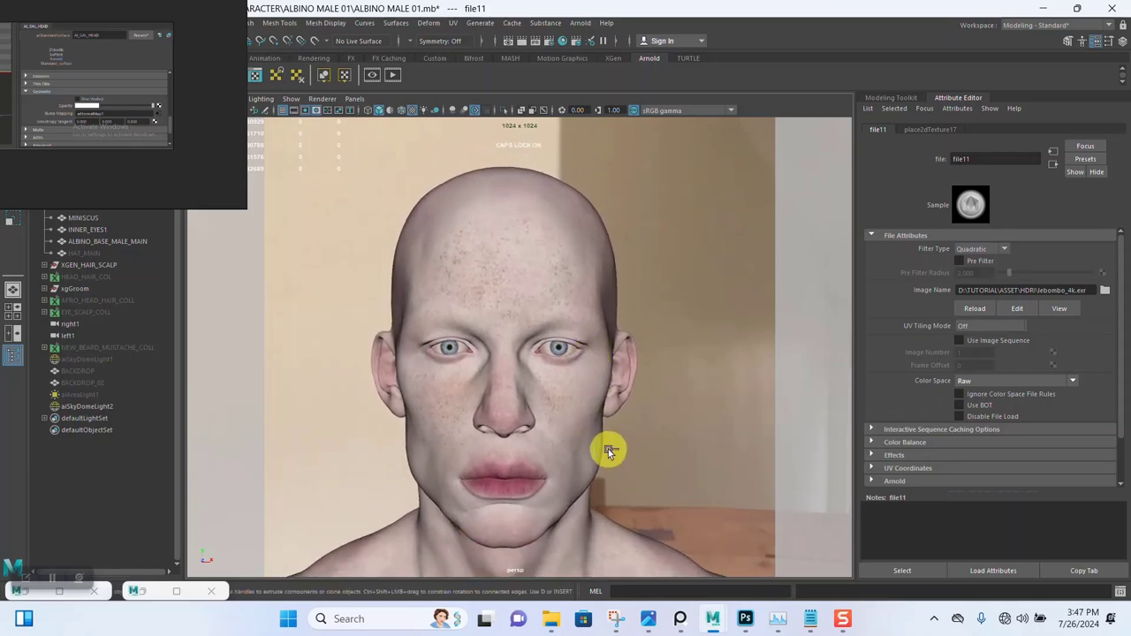
Save the scene, and briefly bring up the Hypershade to check the sky dome's file texture before minimizing it
key(ctrl+s)
click(183, 590)
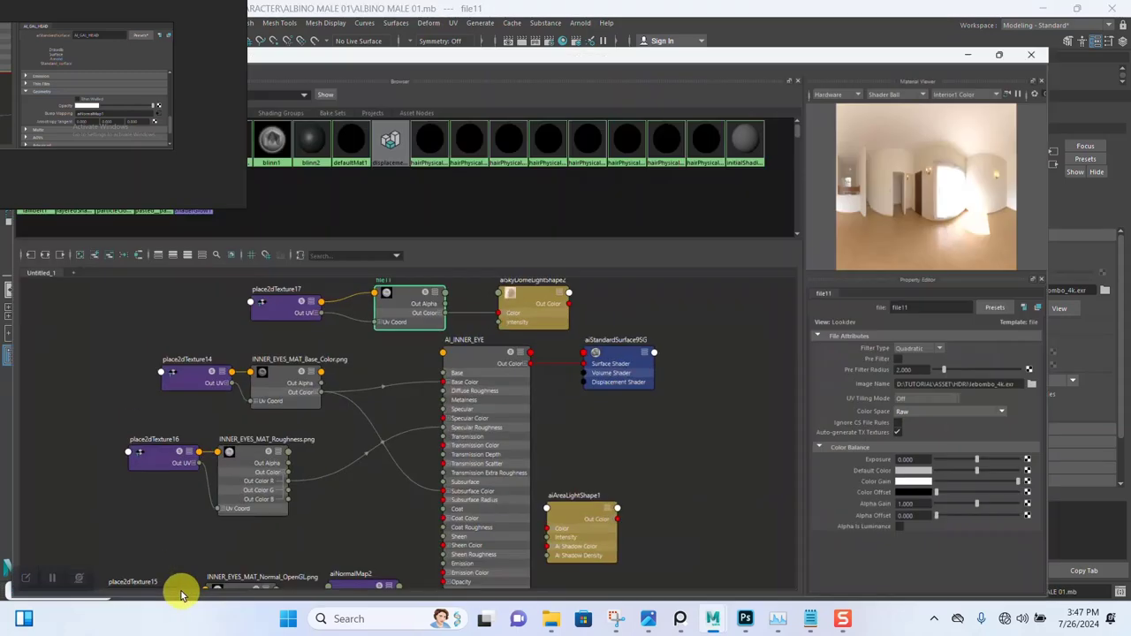
click(1036, 9)
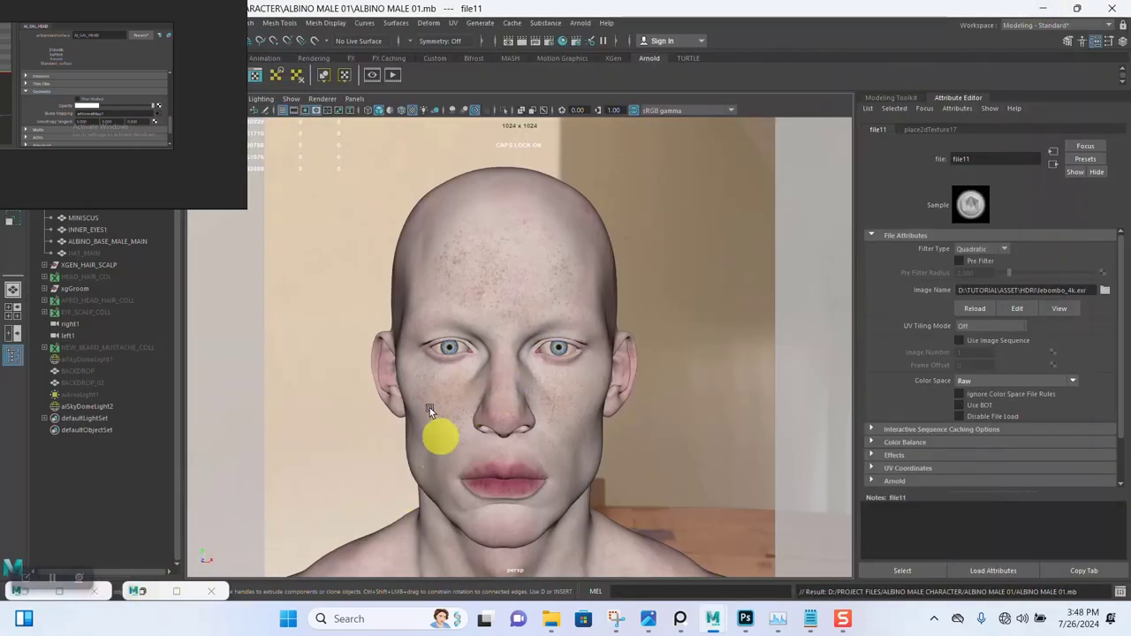
Test render the head under the lebombo_4k sky dome in a widened Arnold RenderView and examine the face and eyes up close
click(372, 74)
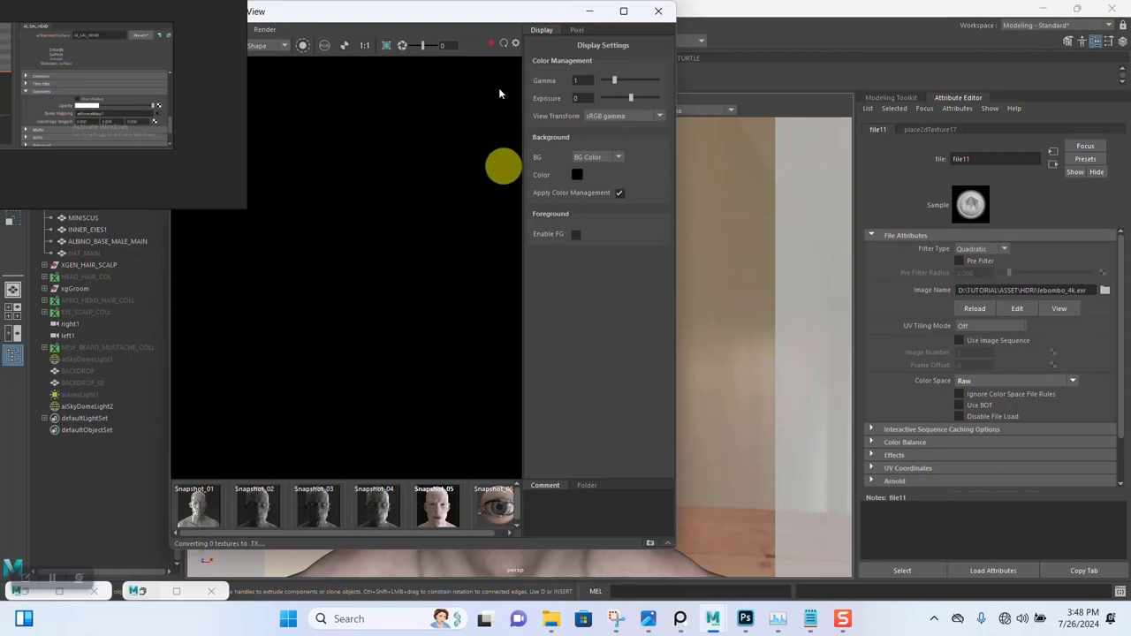
drag(447, 15, 646, 42)
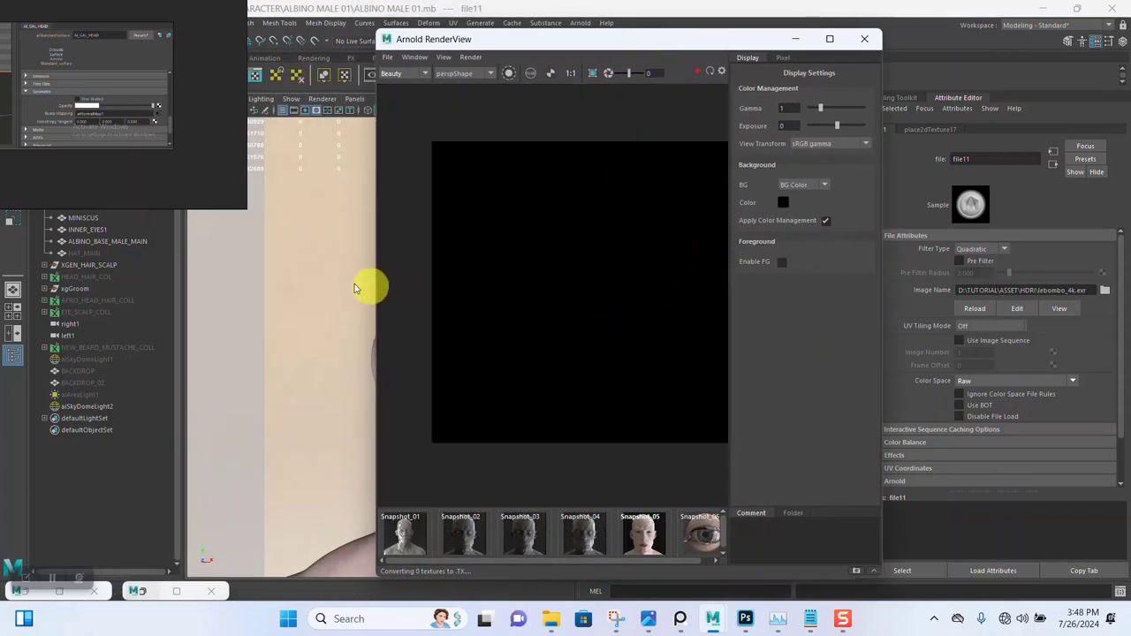
drag(374, 285, 307, 281)
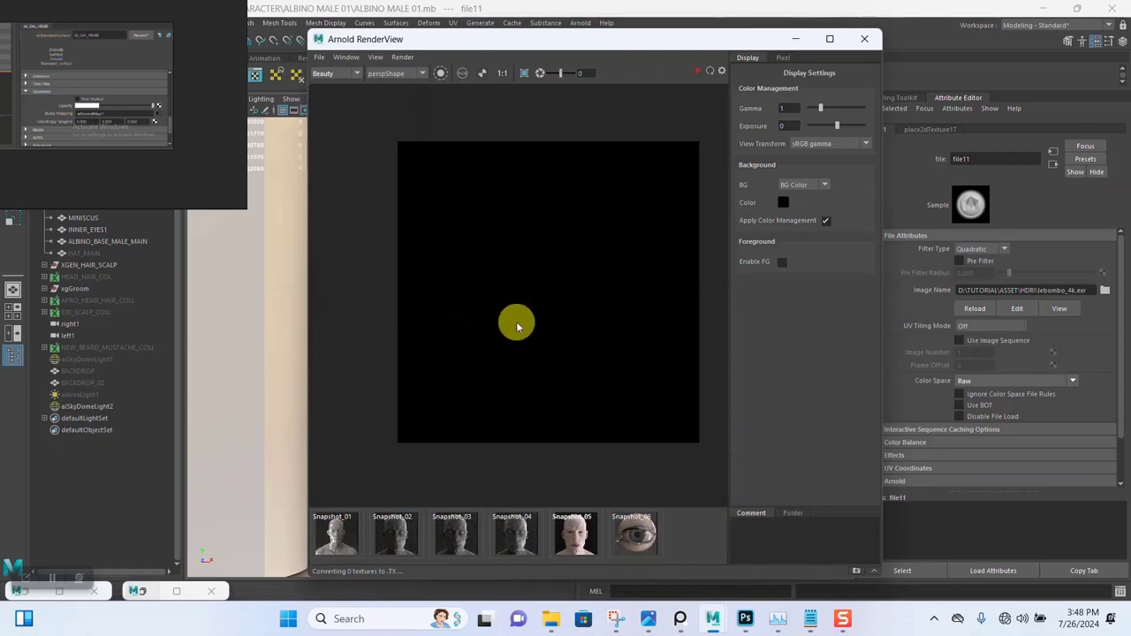
click(699, 71)
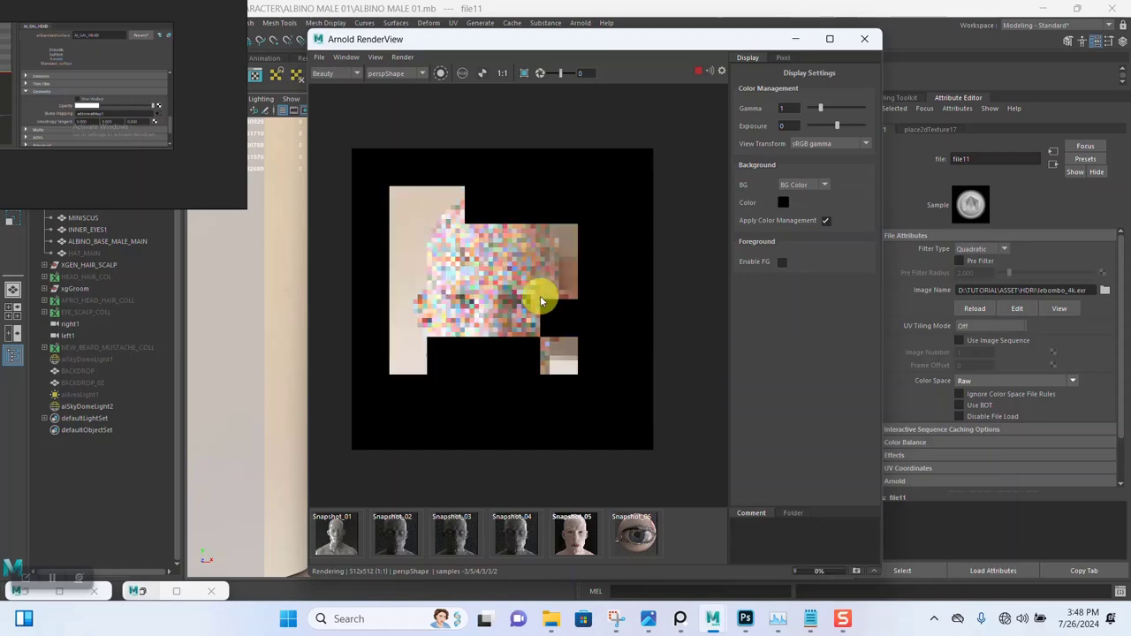
scroll(508, 360, up, 2)
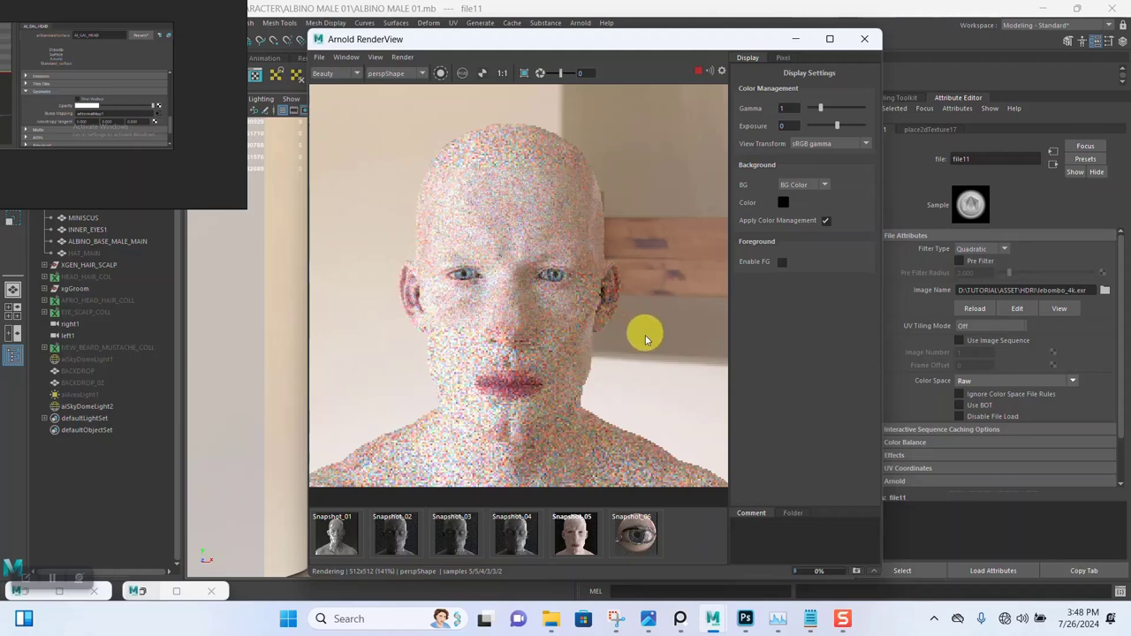
scroll(551, 318, up, 2)
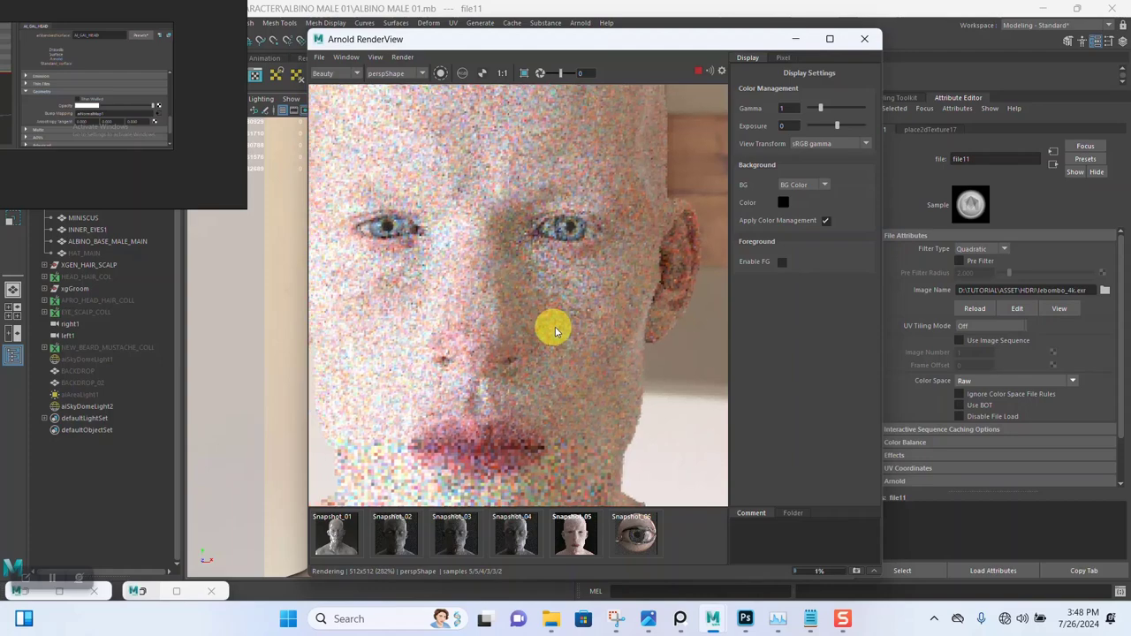
scroll(575, 327, down, 1)
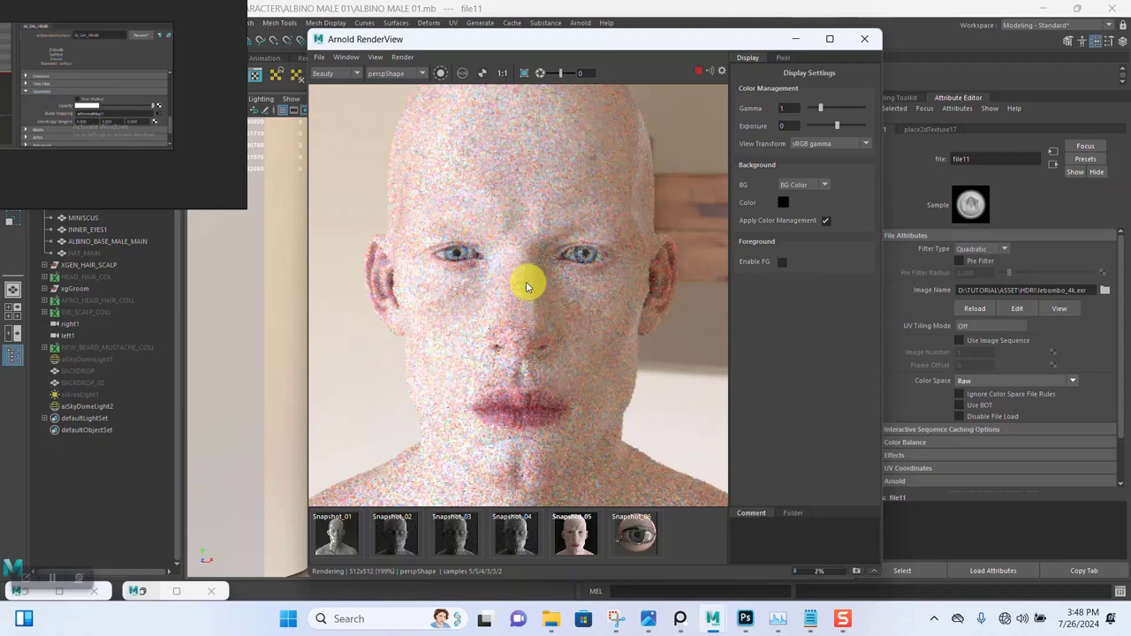
scroll(528, 288, up, 1)
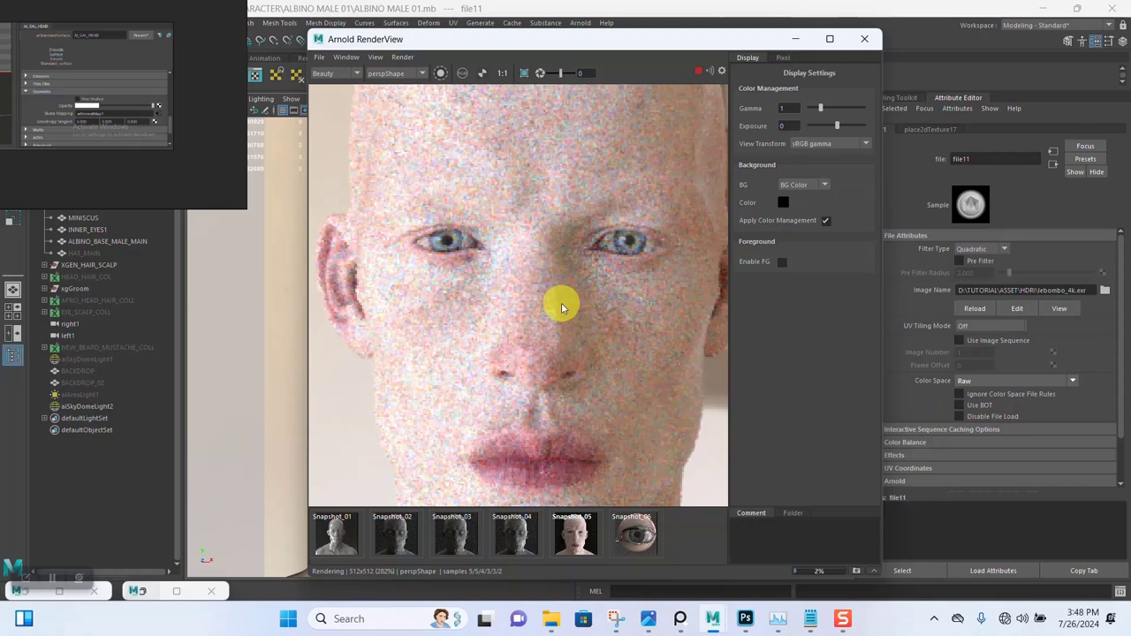
scroll(561, 303, down, 1)
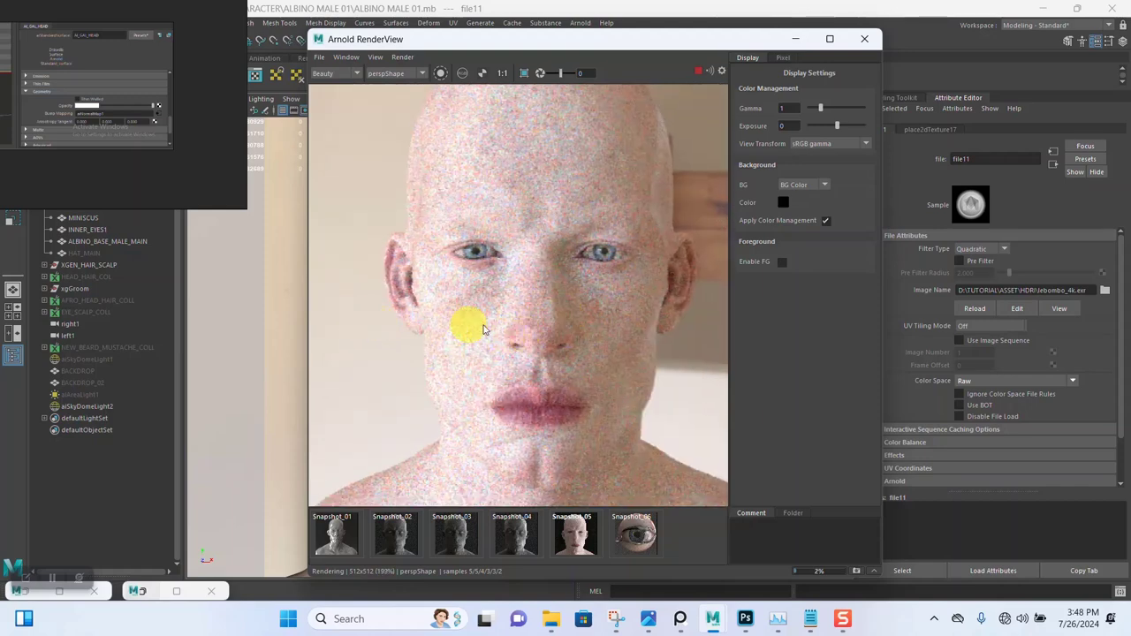
scroll(517, 321, down, 1)
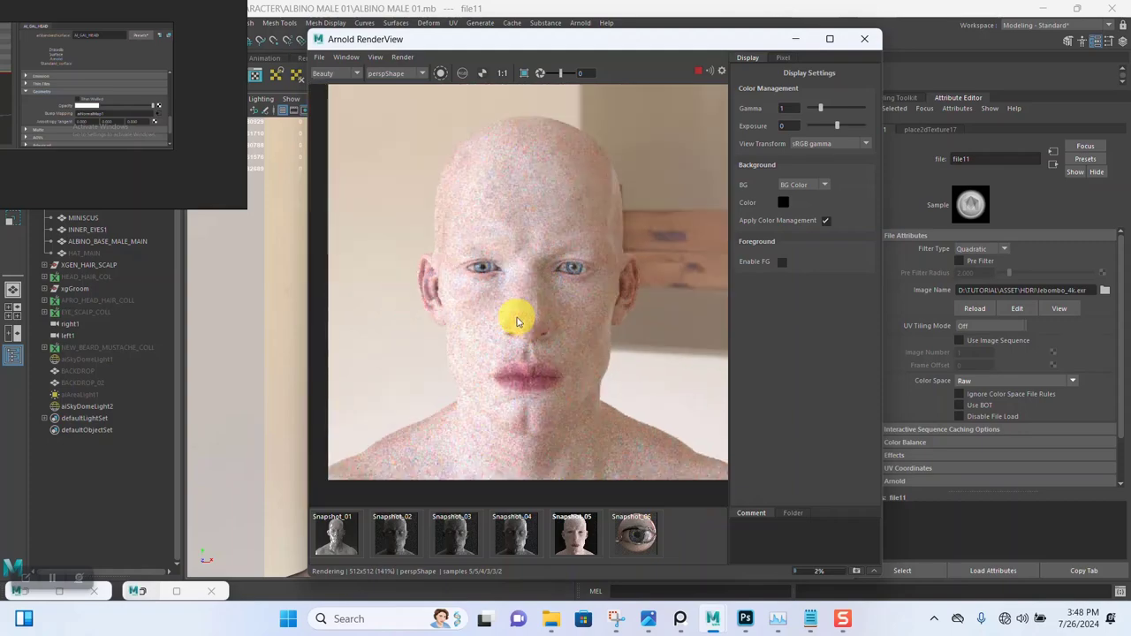
Examine the noise, skin and eyes of the head in the refining test render at several magnifications, and minimize the Arnold RenderView
scroll(517, 320, up, 2)
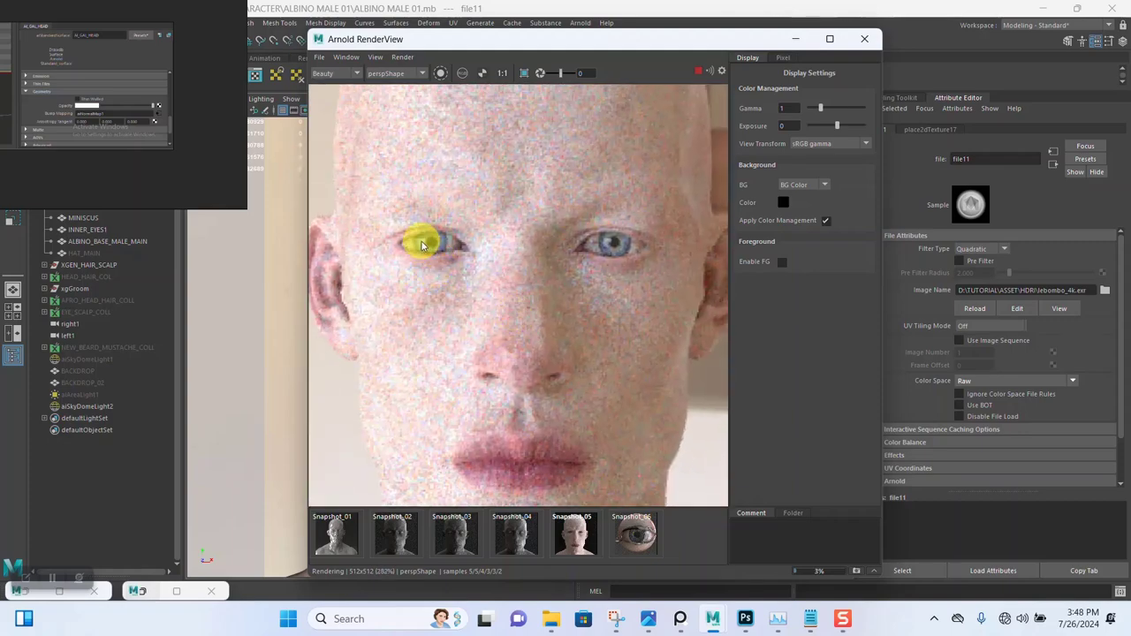
scroll(552, 332, down, 1)
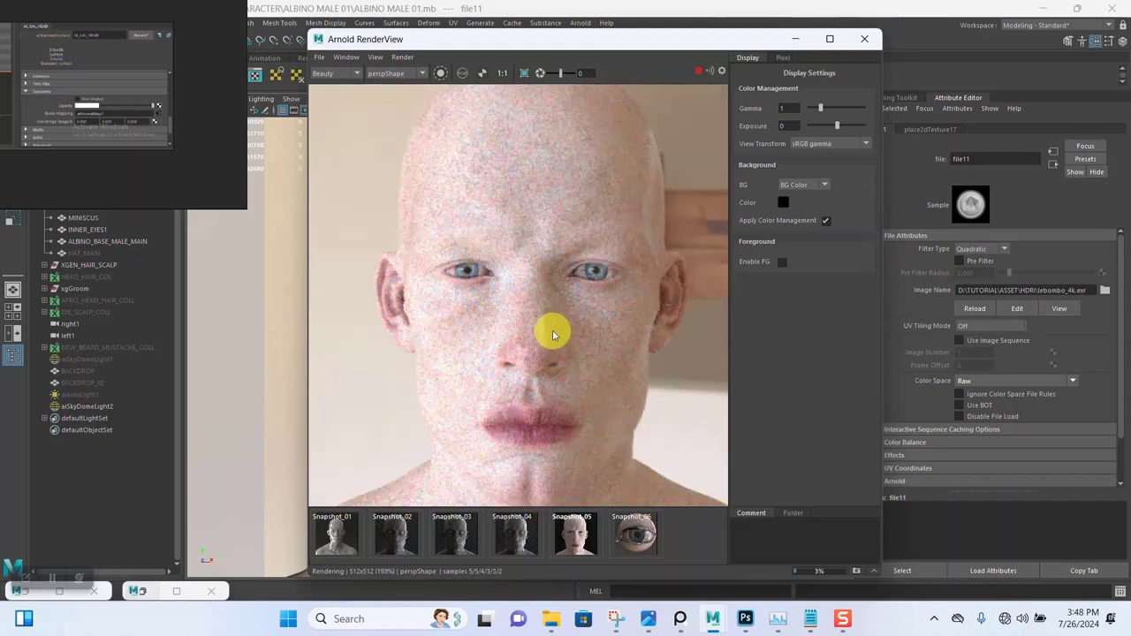
middle_drag(559, 326, 549, 283)
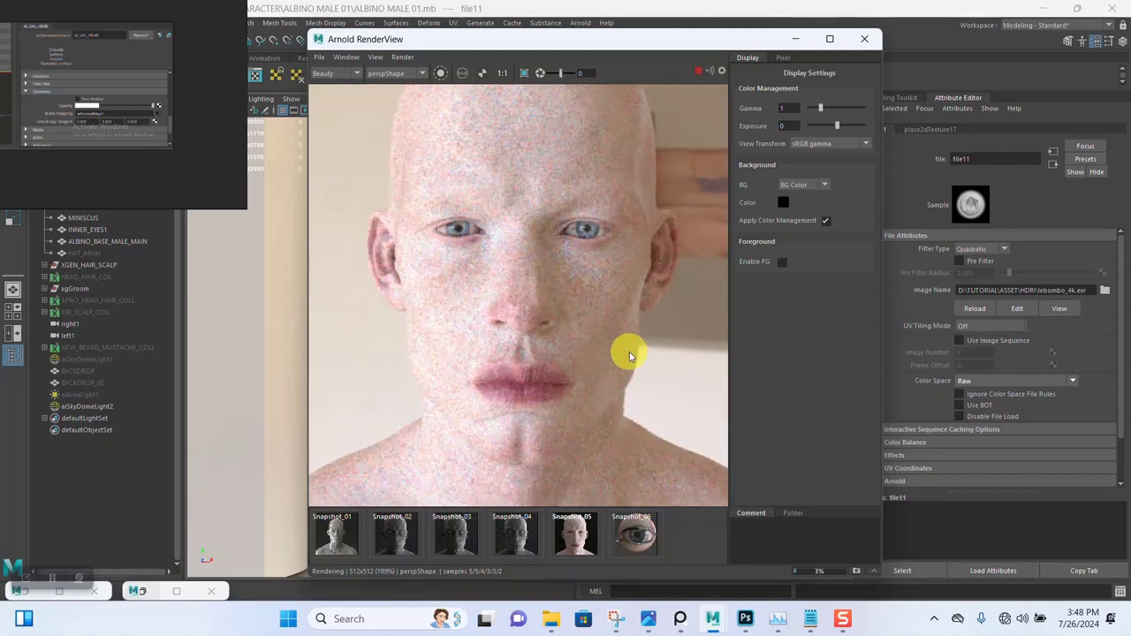
scroll(519, 347, down, 1)
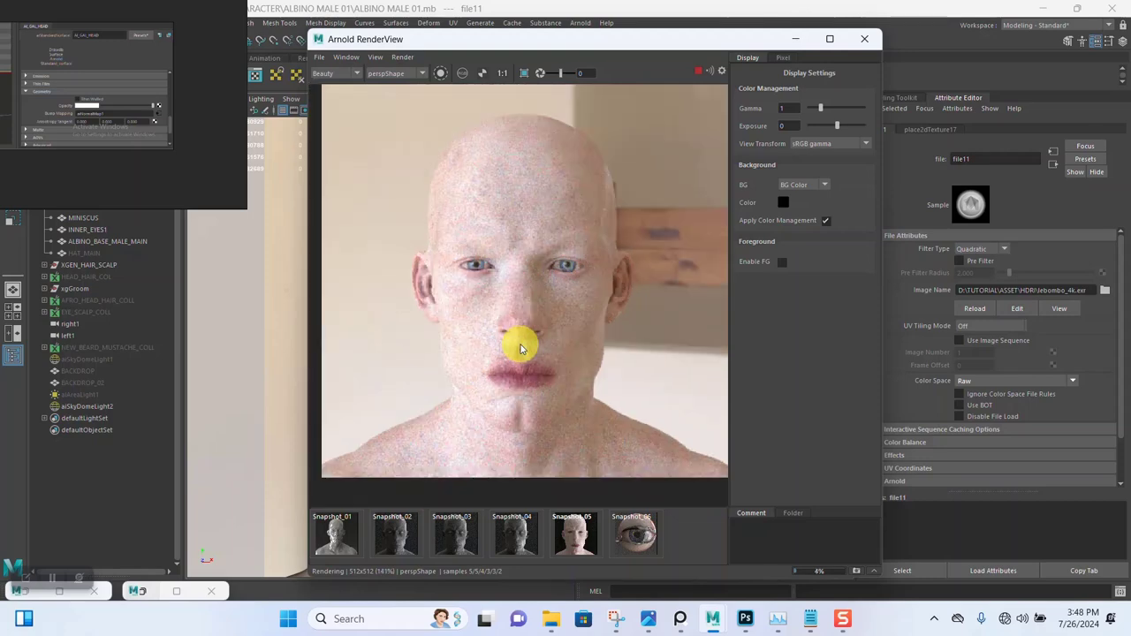
scroll(519, 349, up, 1)
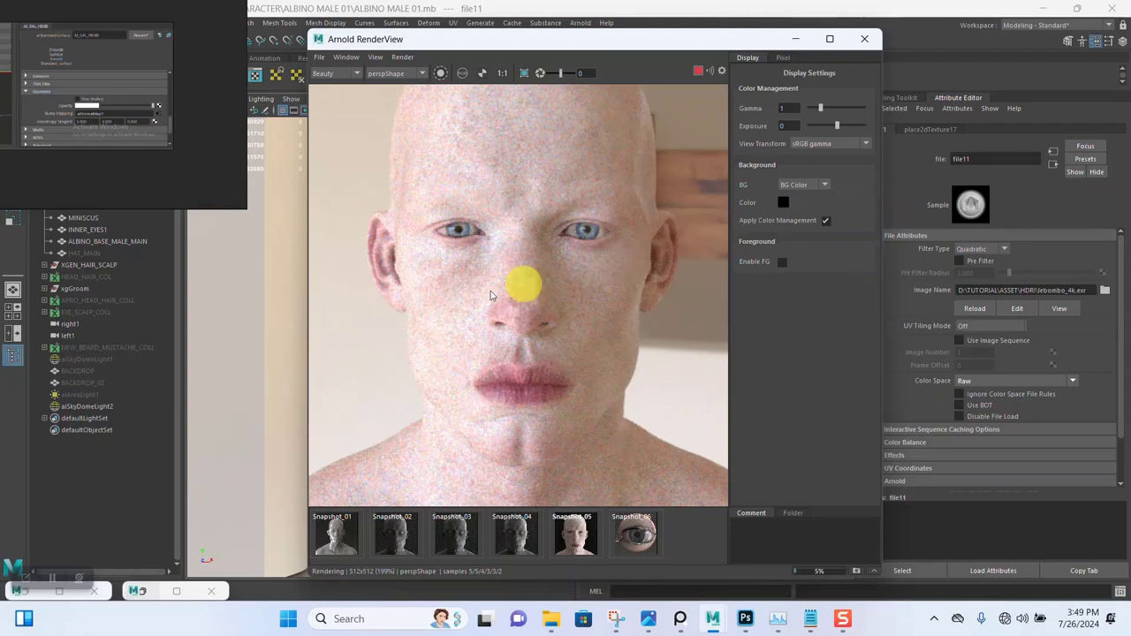
click(795, 39)
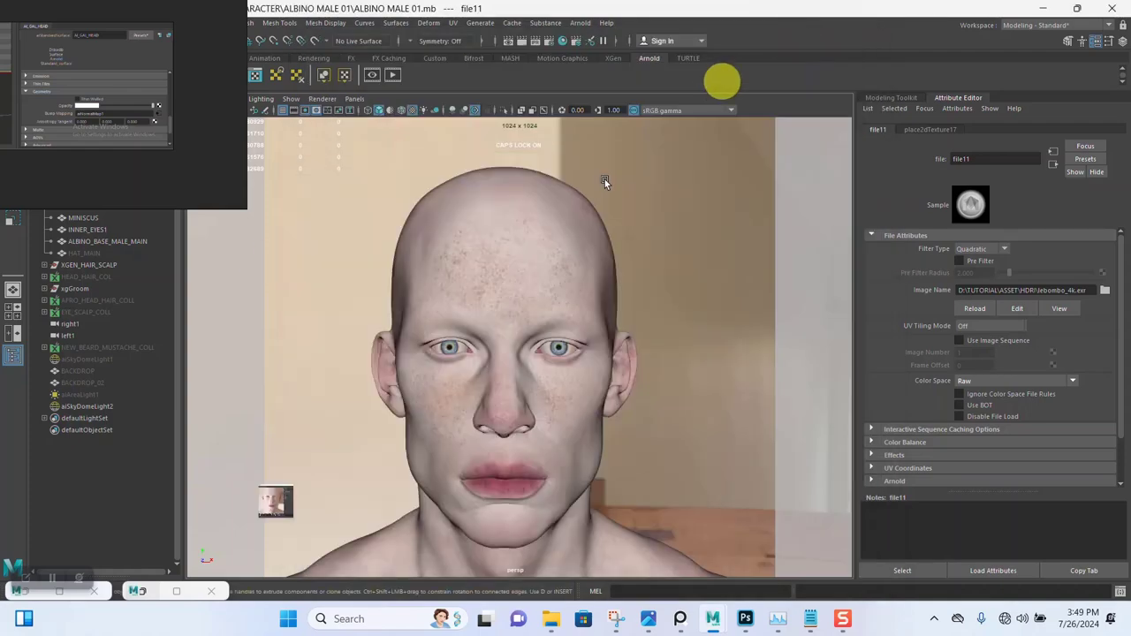
Select the HDRI-textured sky dome light around the bust and set its intensity to 0.6
click(675, 201)
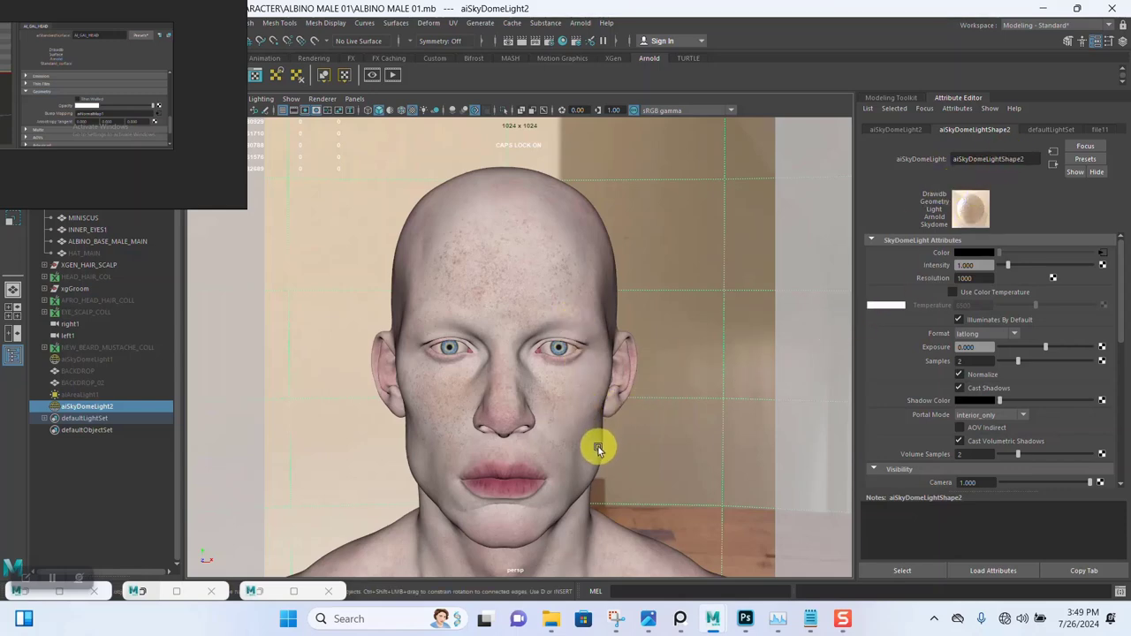
scroll(598, 448, down, 10)
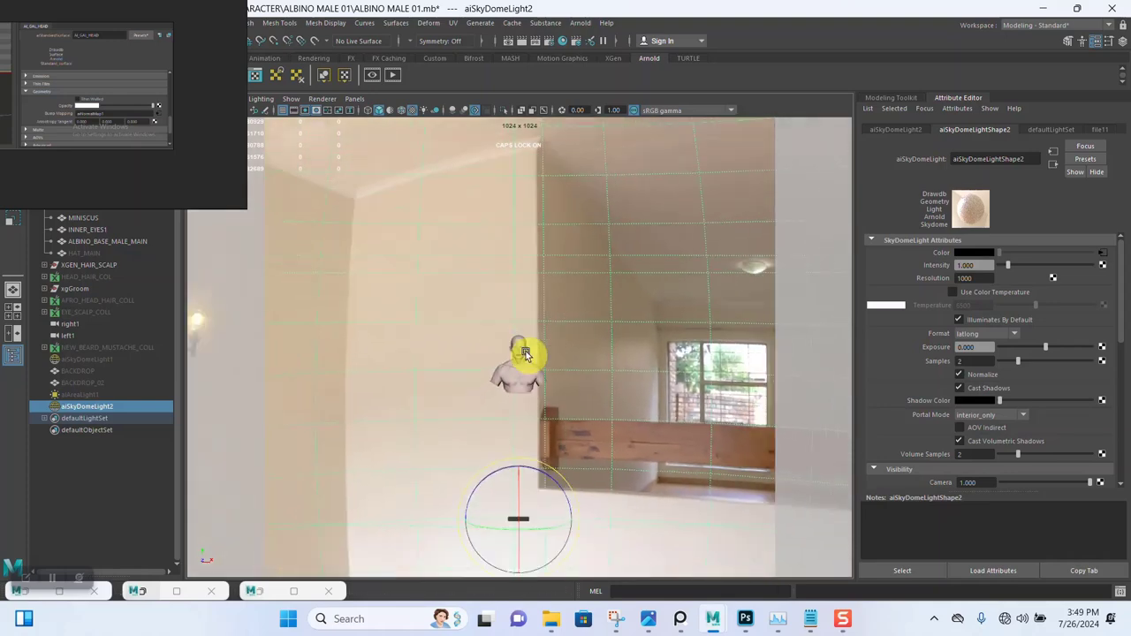
alt+drag(524, 353, 500, 365)
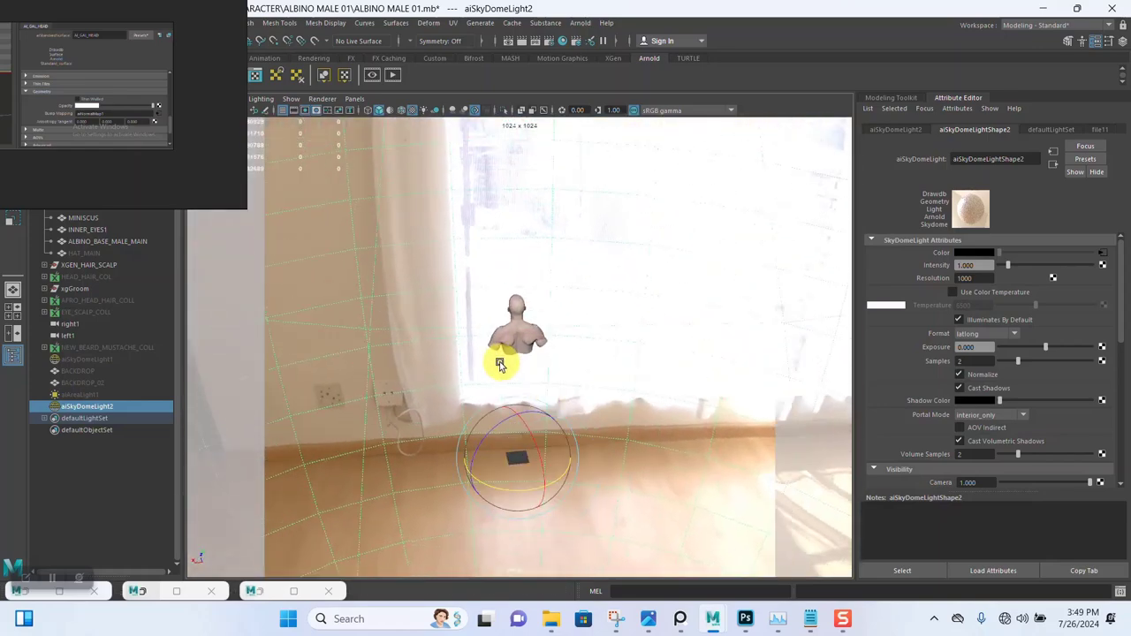
alt+drag(515, 494, 521, 466)
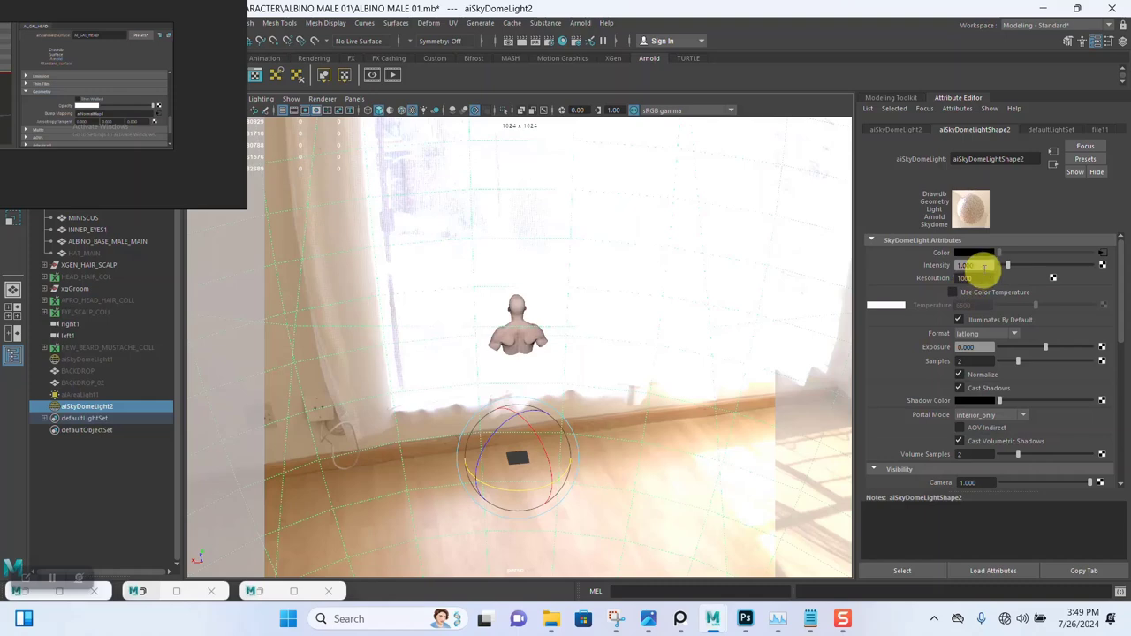
drag(976, 264, 921, 277)
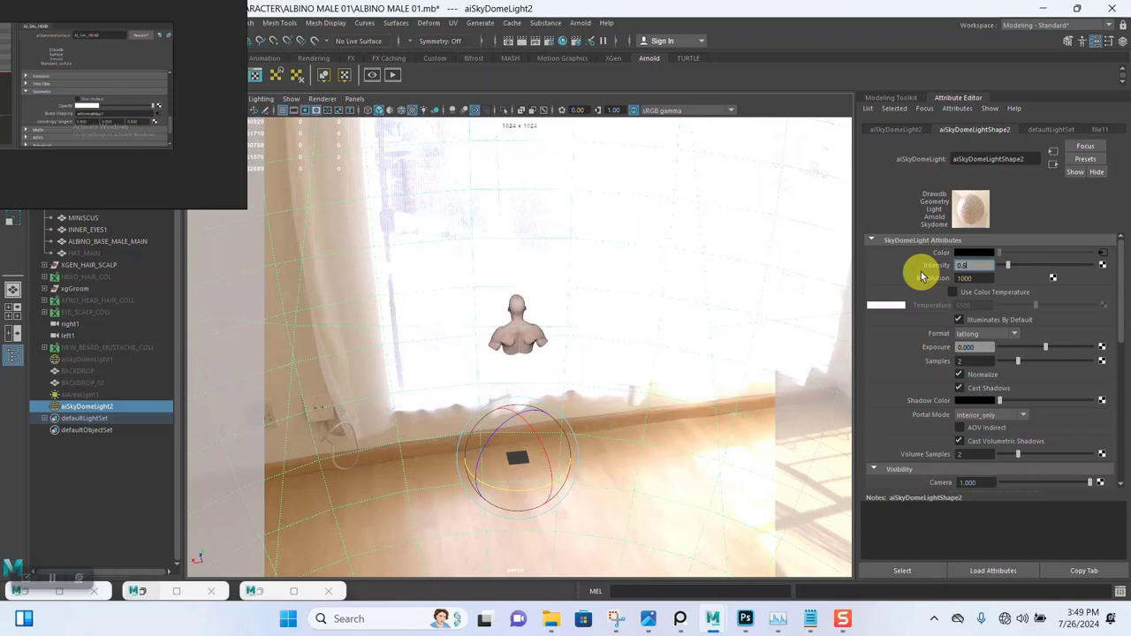
text(0.8)
key(Return)
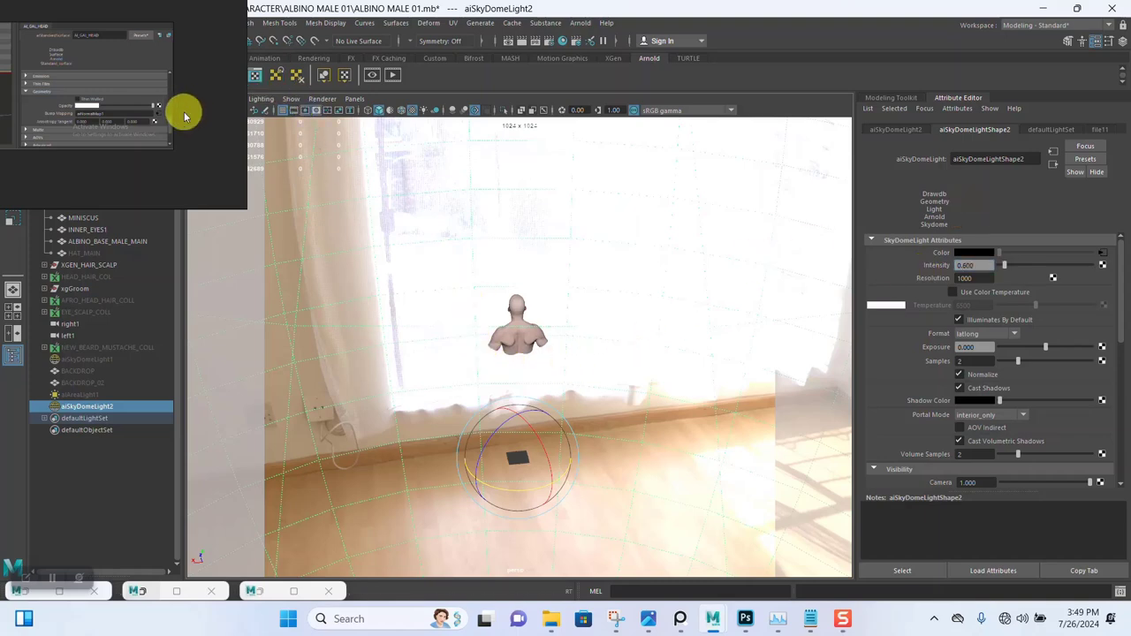